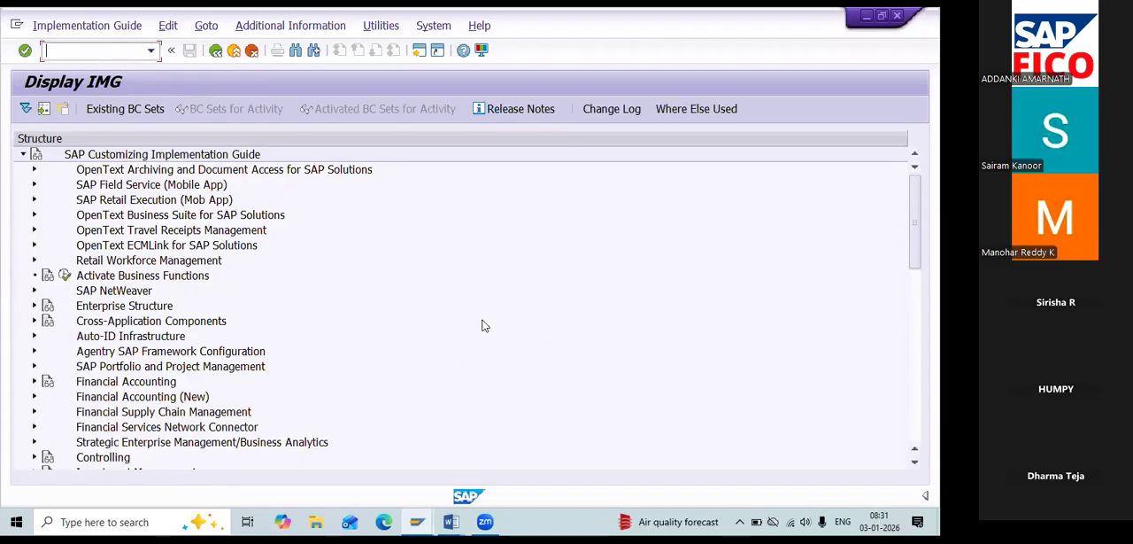
Open the Define Ledgers for General Ledger Accounting activity under Financial Accounting (New), Financial Accounting Global Settings (New), Ledgers, Ledger.
{"action": "left_click", "coordinate": [34, 396]}
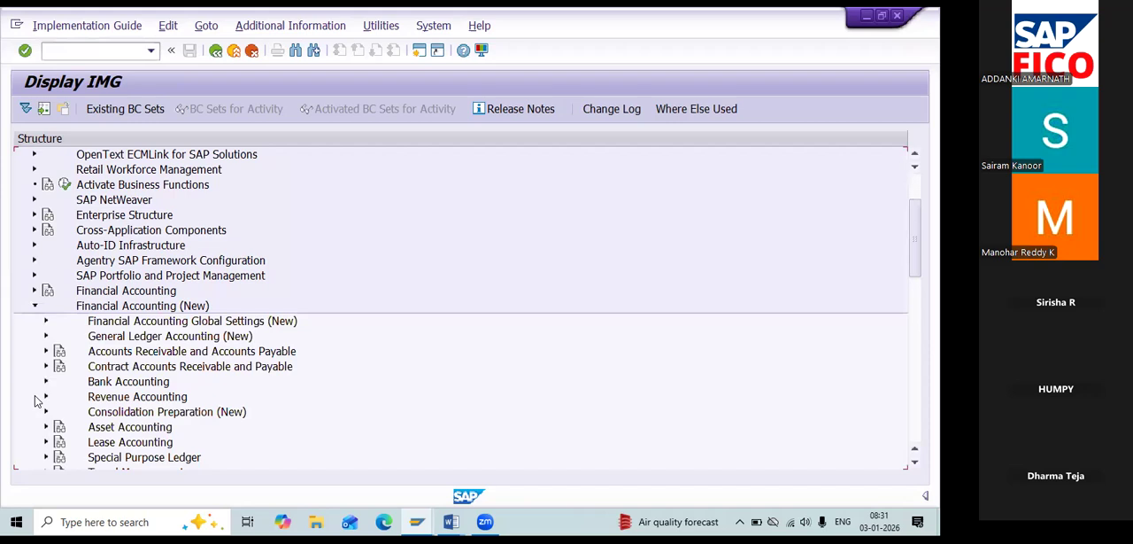
{"action": "left_click", "coordinate": [46, 320]}
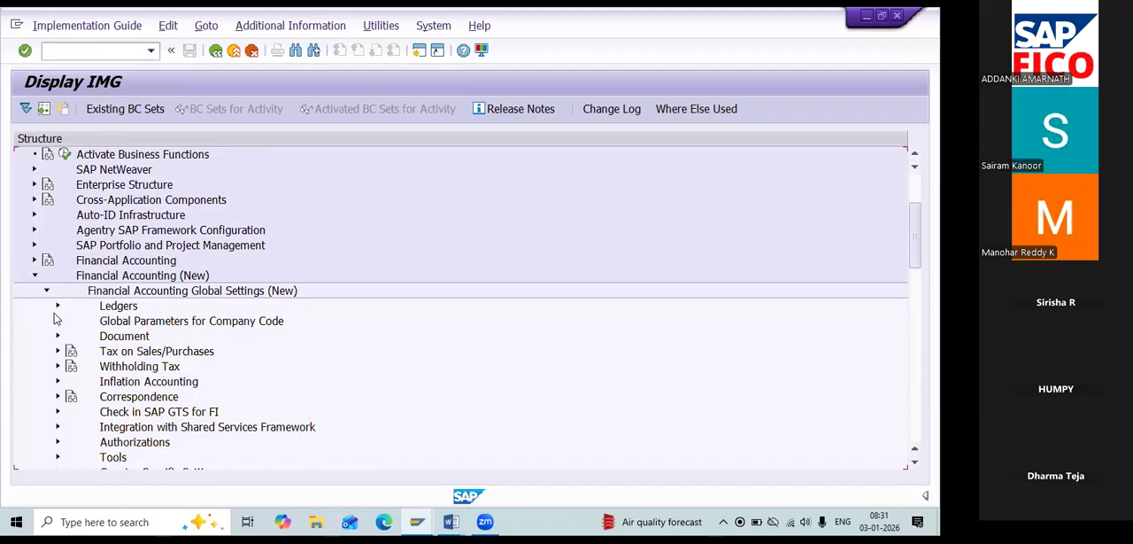
{"action": "left_click", "coordinate": [56, 308]}
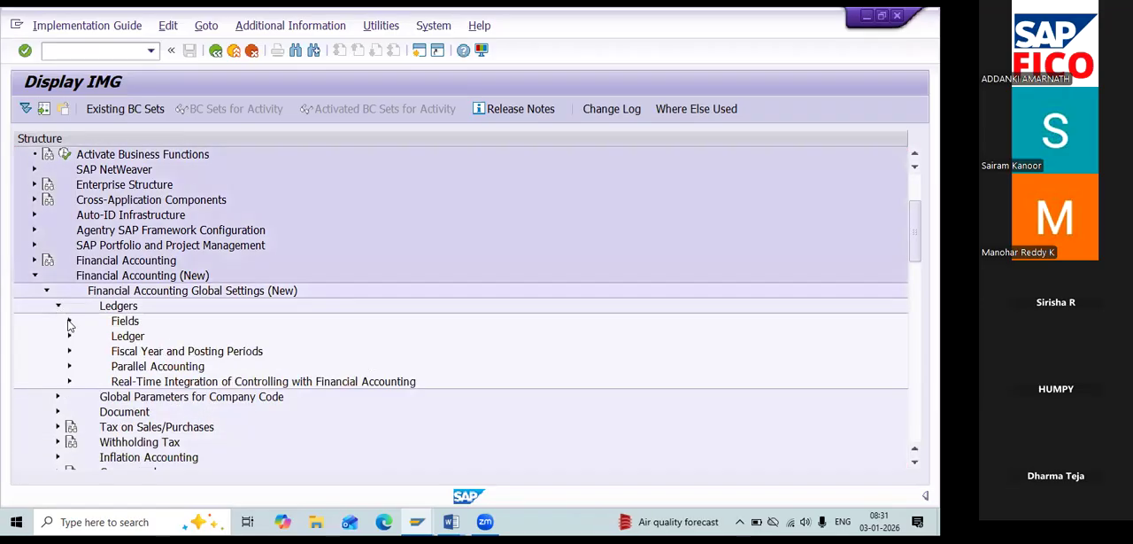
{"action": "left_click", "coordinate": [69, 322]}
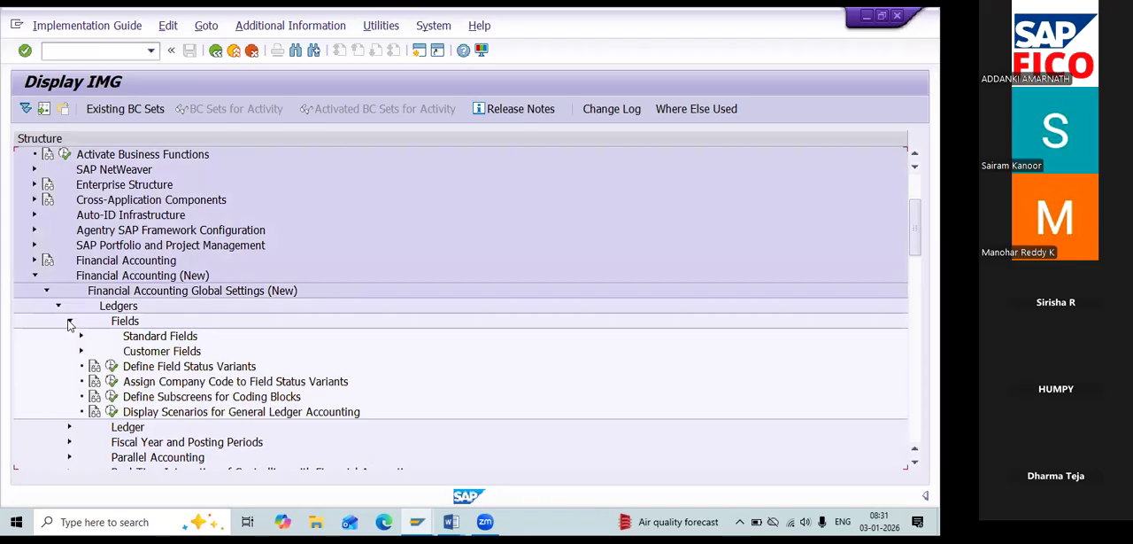
{"action": "left_click", "coordinate": [69, 322]}
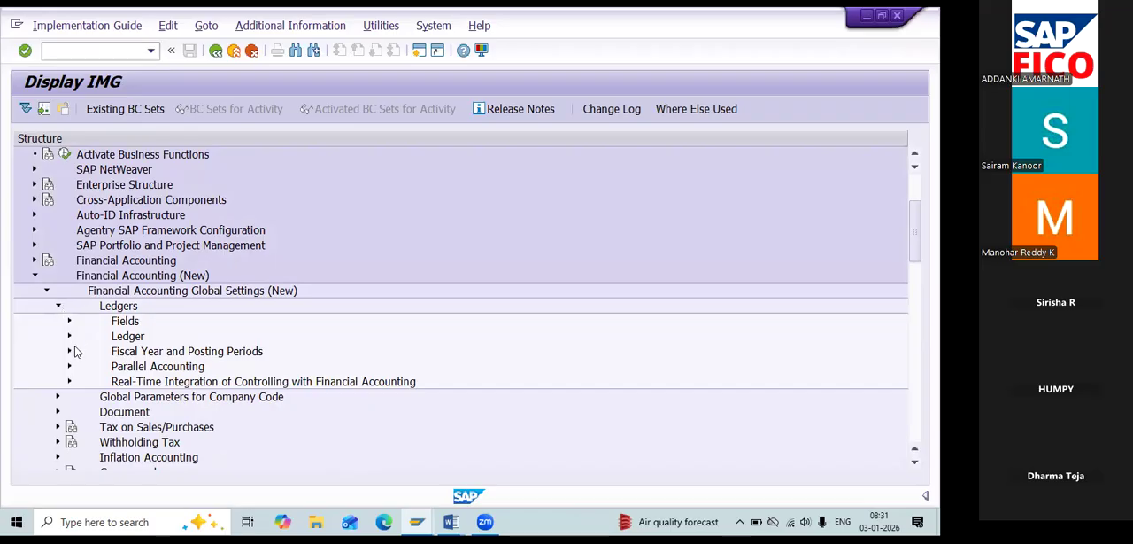
{"action": "left_click", "coordinate": [69, 336]}
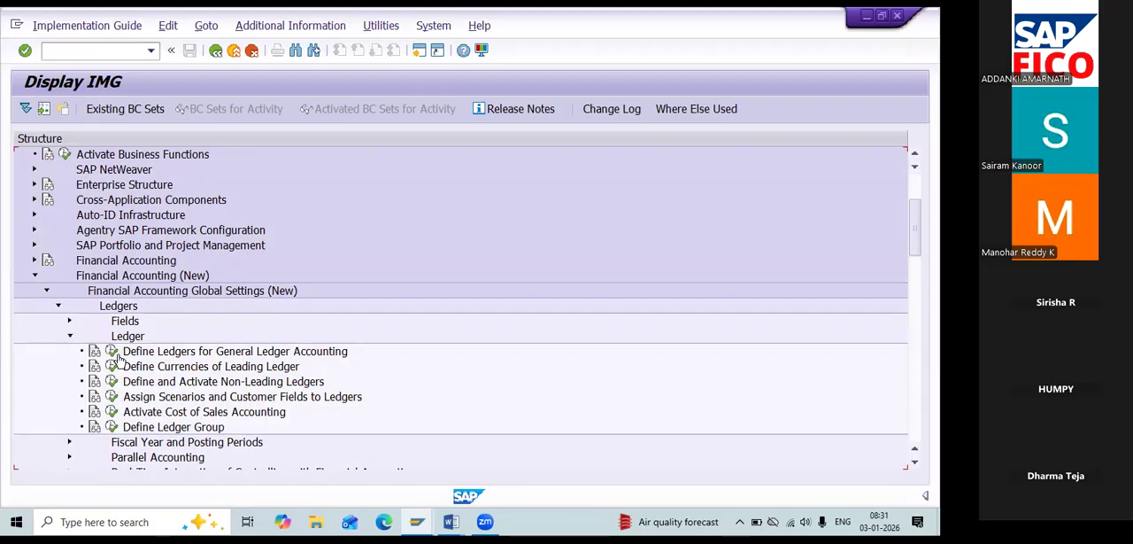
{"action": "left_click", "coordinate": [111, 350]}
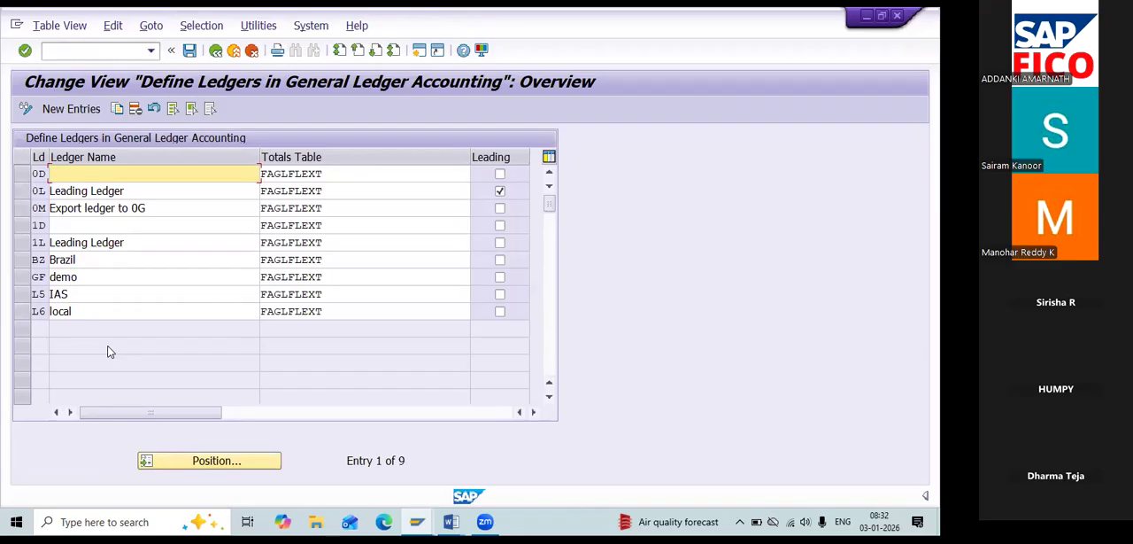
Copy the leading ledger 0L as a new entry with the ledger code G1.
{"action": "left_click", "coordinate": [24, 295]}
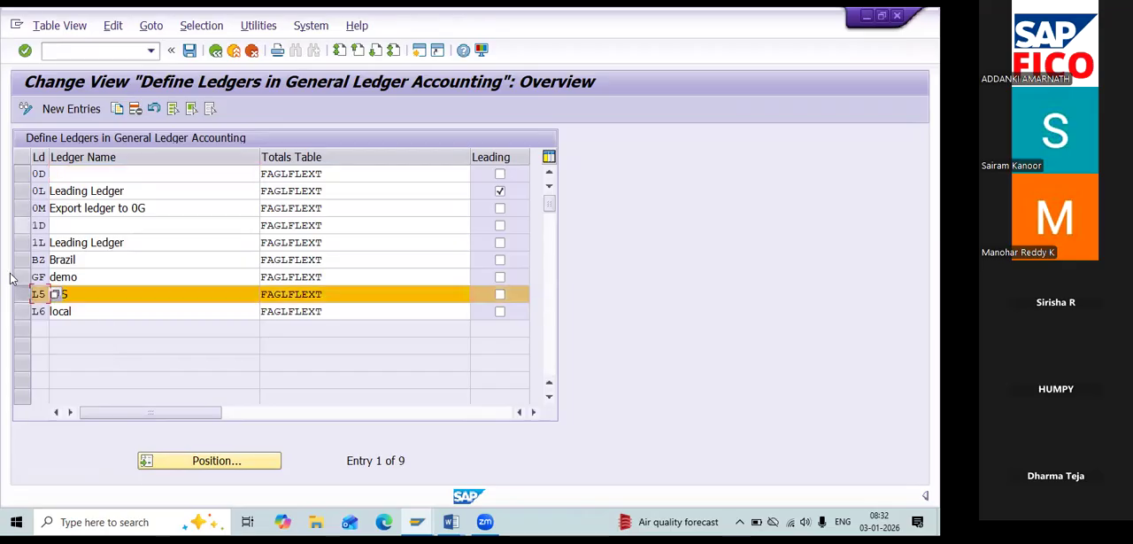
{"action": "left_click", "coordinate": [22, 298]}
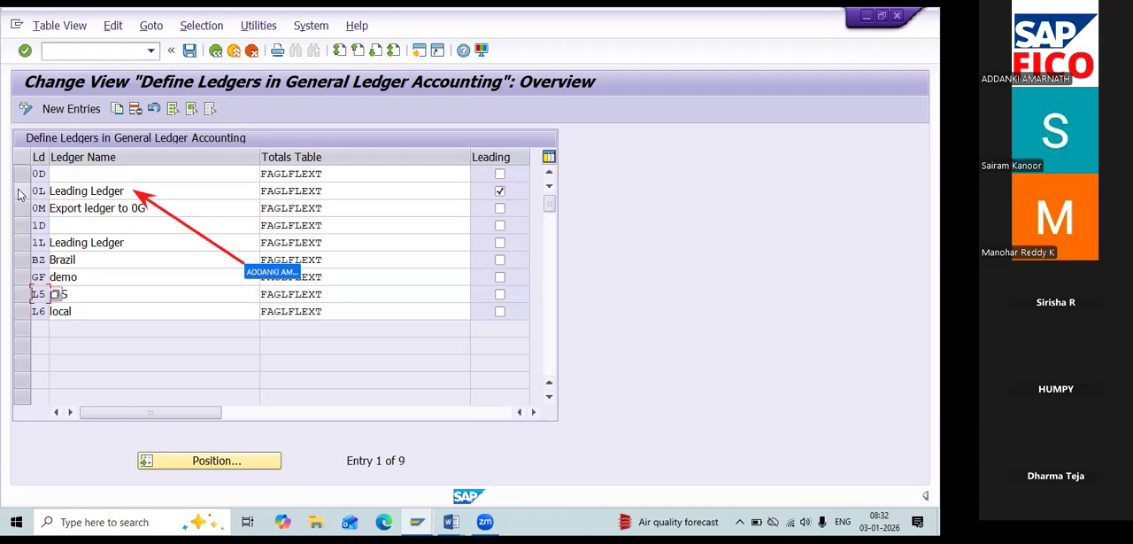
{"action": "left_click", "coordinate": [19, 191]}
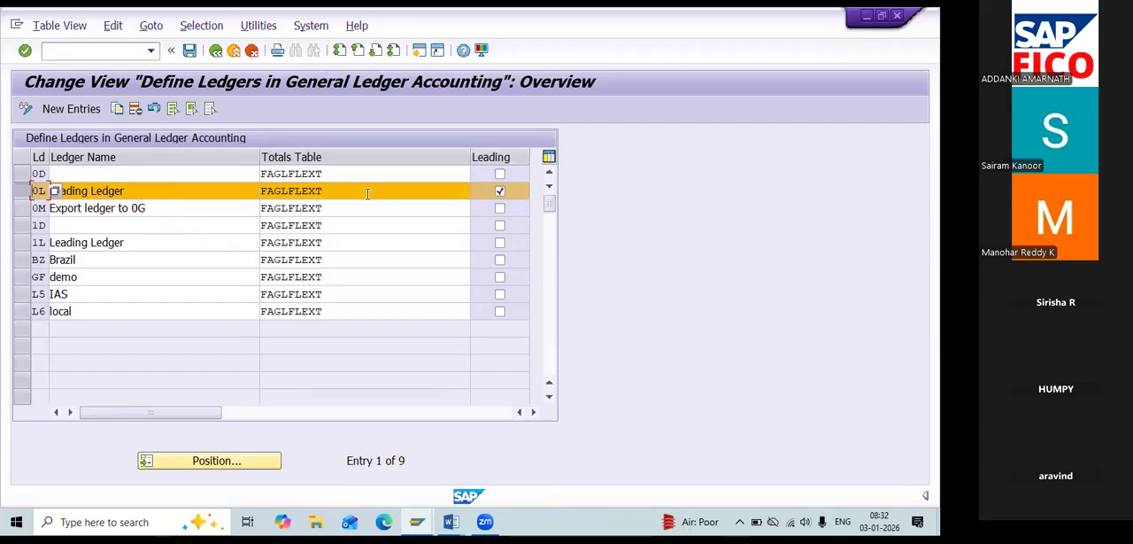
{"action": "left_click", "coordinate": [119, 110]}
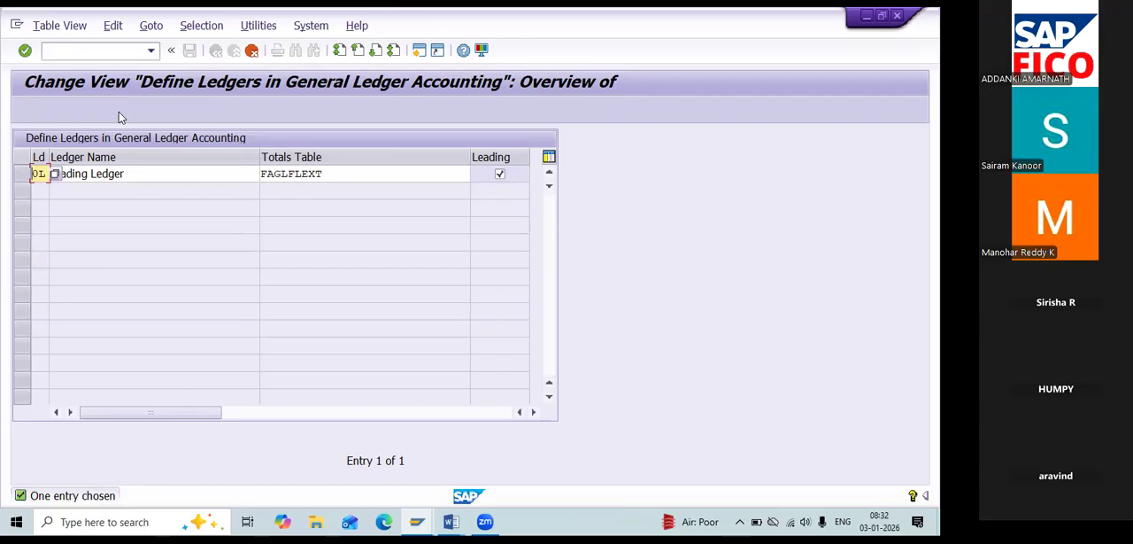
{"action": "key", "text": "Tab"}
{"action": "key", "text": "Tab"}
{"action": "key", "text": "Tab"}
{"action": "key", "text": "Tab"}
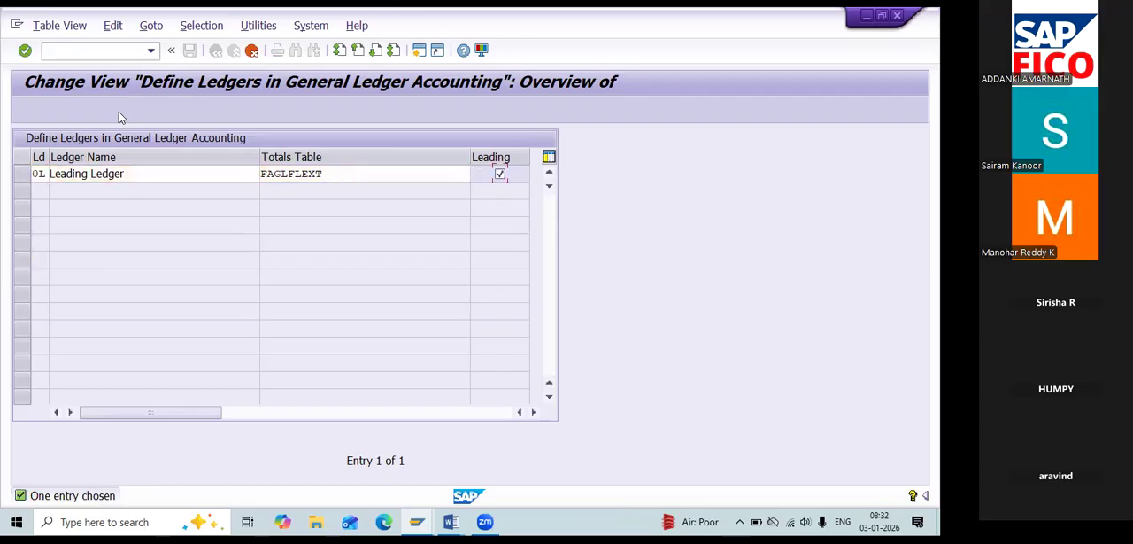
{"action": "key", "text": "Tab"}
{"action": "double_click", "coordinate": [39, 174]}
{"action": "key", "text": "BackSpace"}
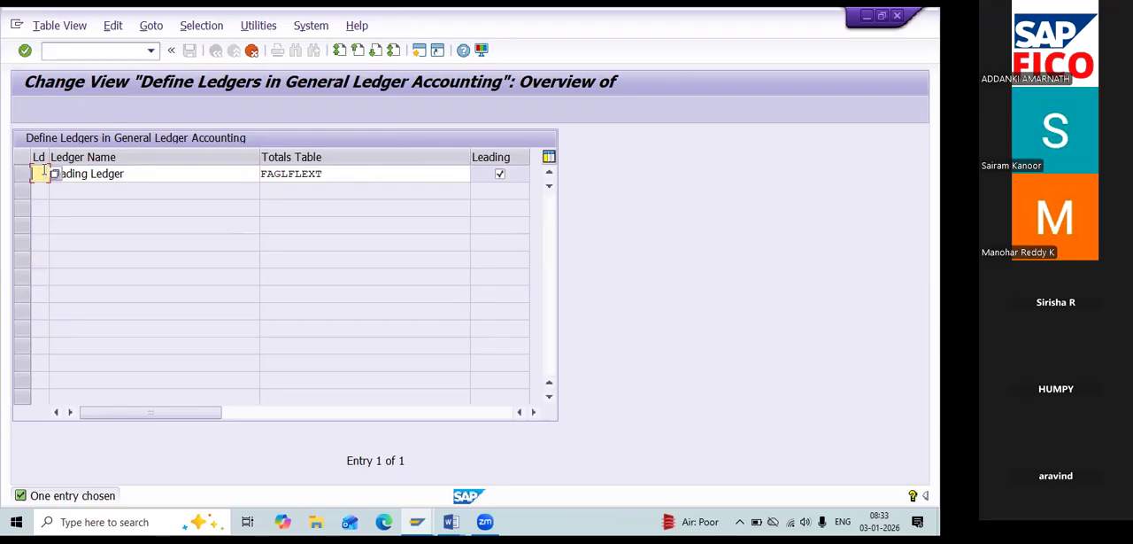
{"action": "type", "text": "G1"}
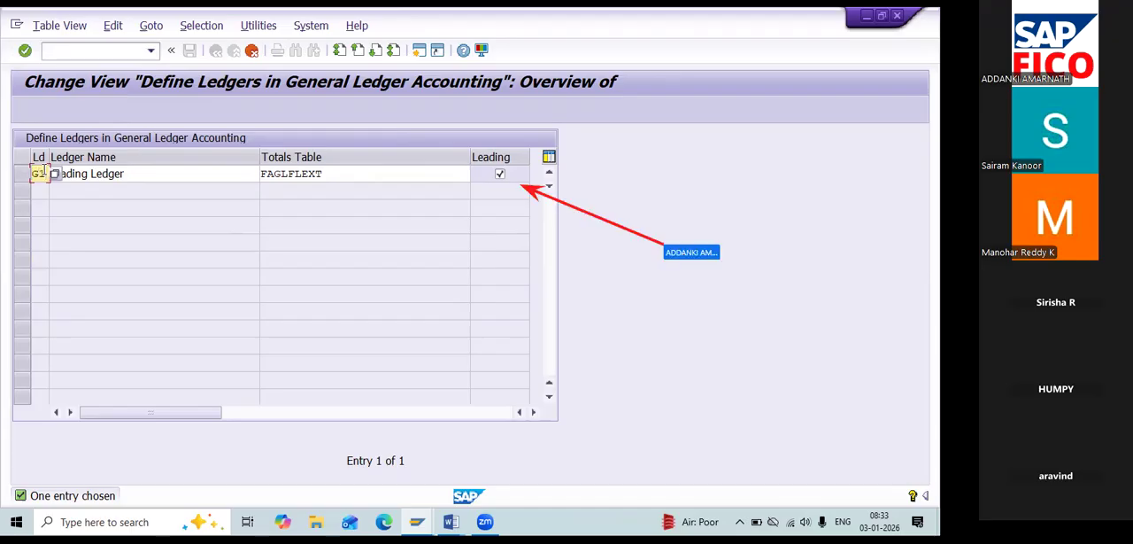
Clear the Leading flag on ledger G1, confirm the copied entry and save it.
{"action": "left_click", "coordinate": [500, 175]}
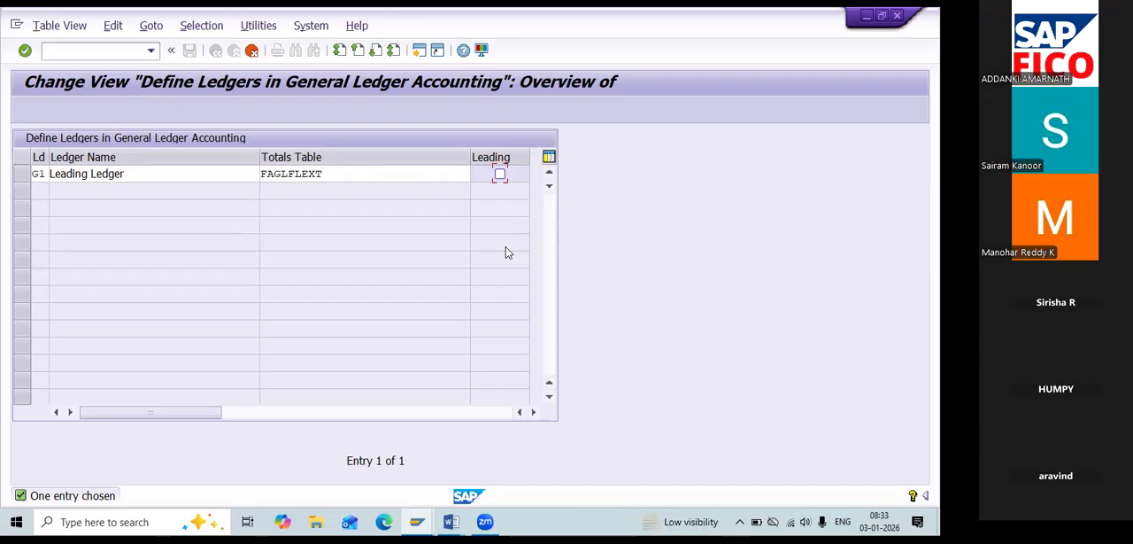
{"action": "key", "text": "Return"}
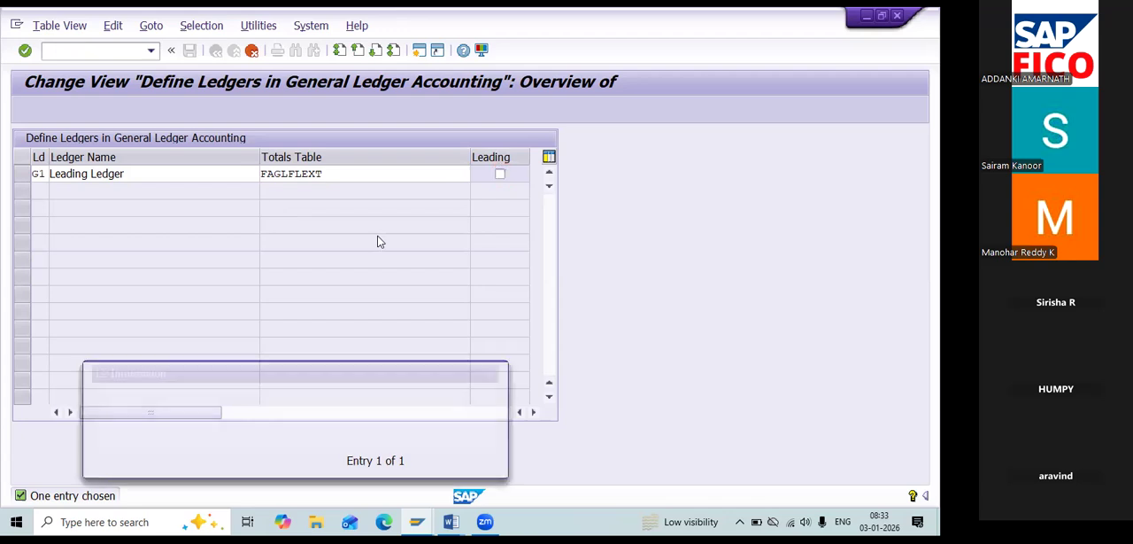
{"action": "left_click_drag", "start_coordinate": [342, 366], "coordinate": [339, 269]}
{"action": "left_click", "coordinate": [470, 366]}
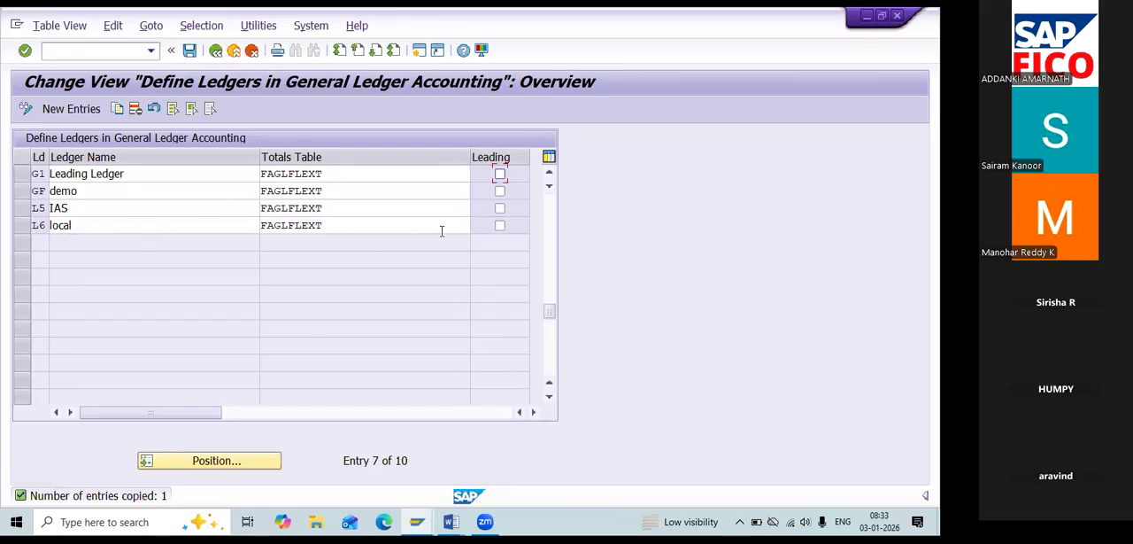
{"action": "left_click", "coordinate": [189, 51]}
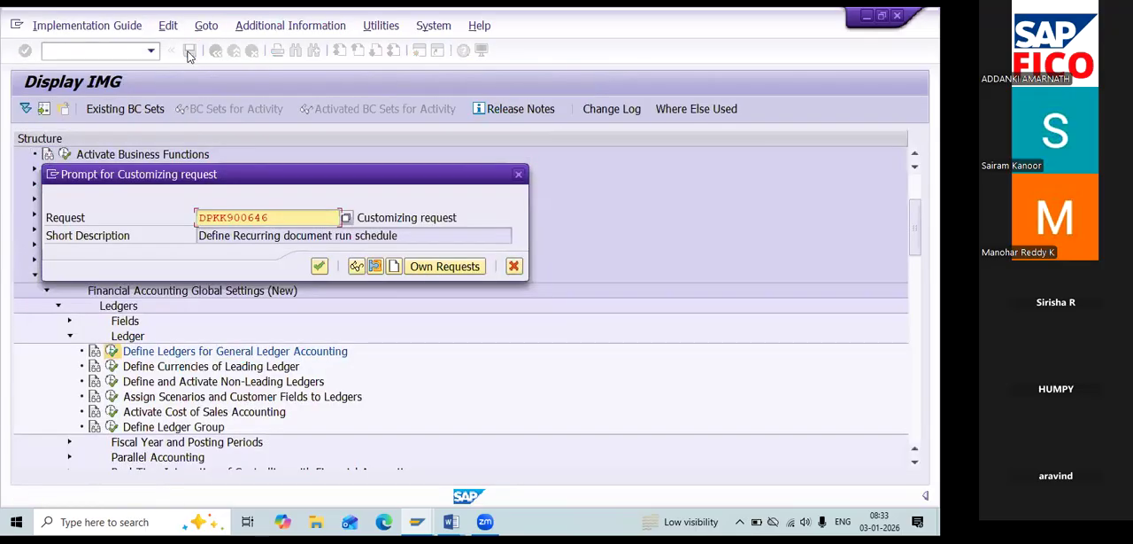
{"action": "left_click", "coordinate": [320, 266]}
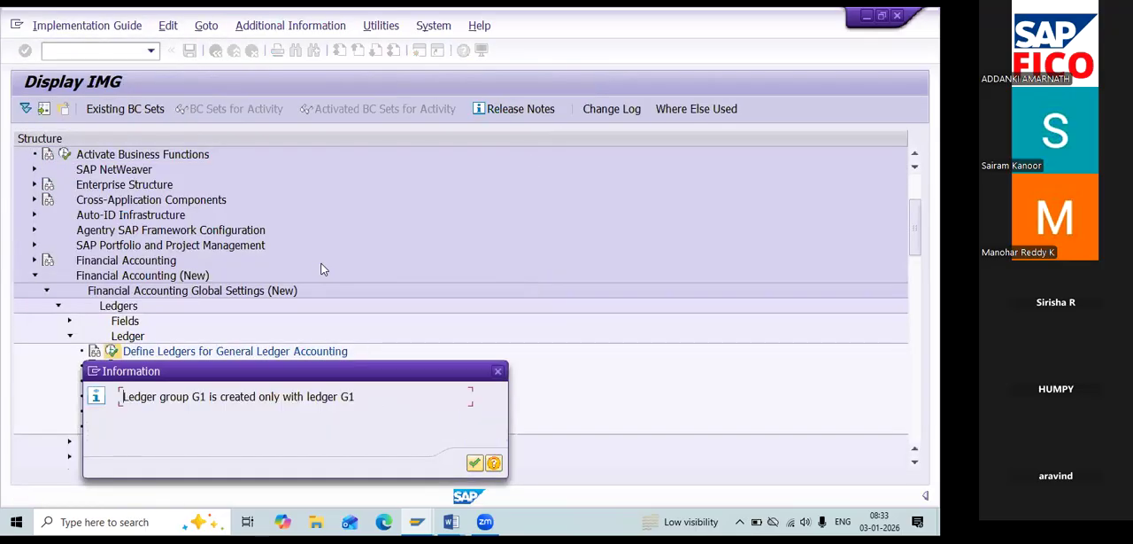
{"action": "left_click_drag", "start_coordinate": [345, 373], "coordinate": [357, 208]}
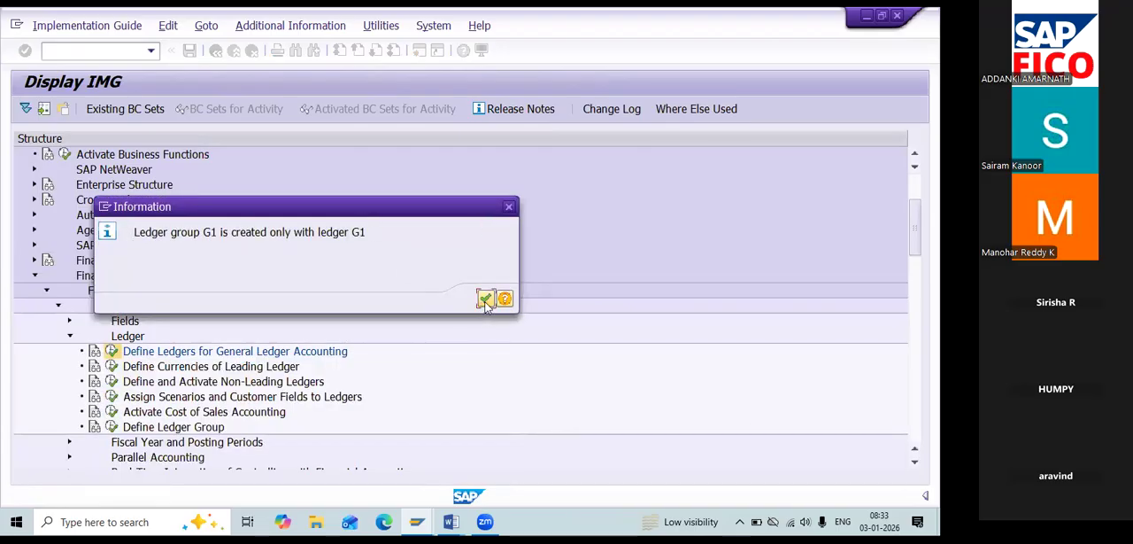
{"action": "left_click", "coordinate": [485, 299]}
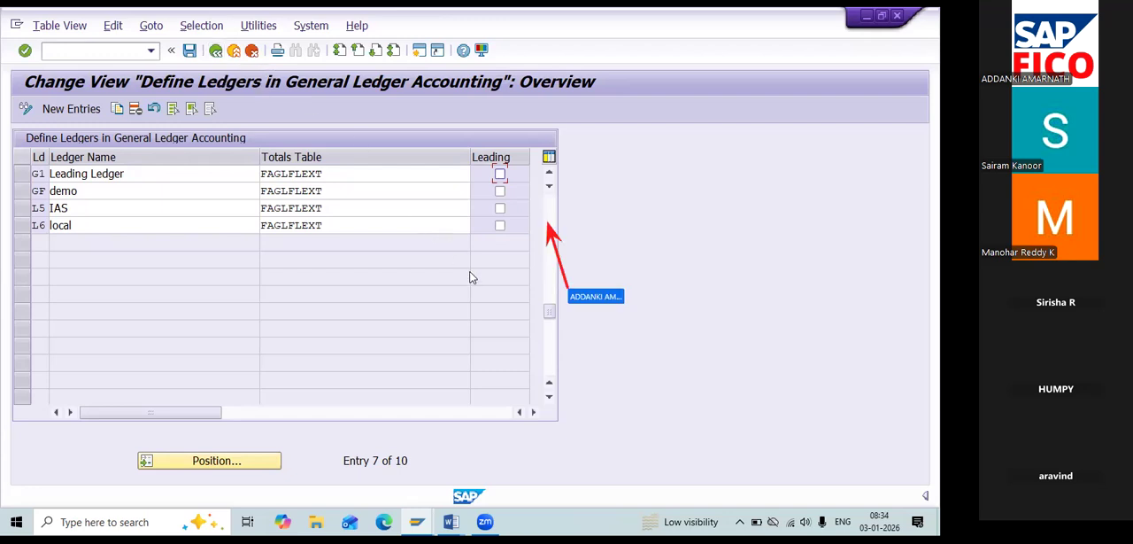
Find ledger G1 in the ledger list, rename it US GAAP NON-LEADING LEDGER and save.
{"action": "left_click_drag", "start_coordinate": [549, 312], "coordinate": [549, 203]}
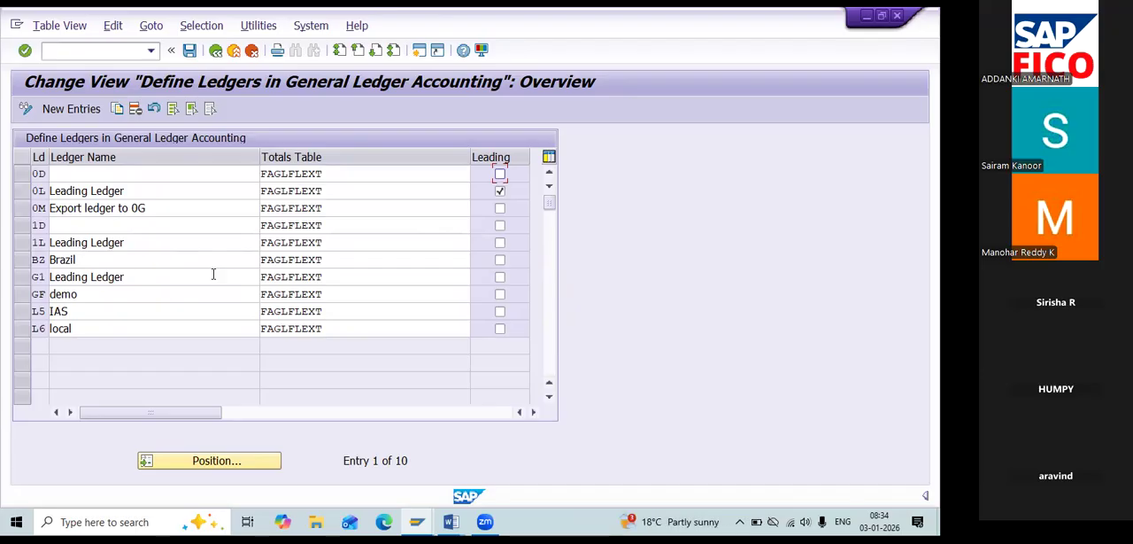
{"action": "left_click", "coordinate": [214, 451]}
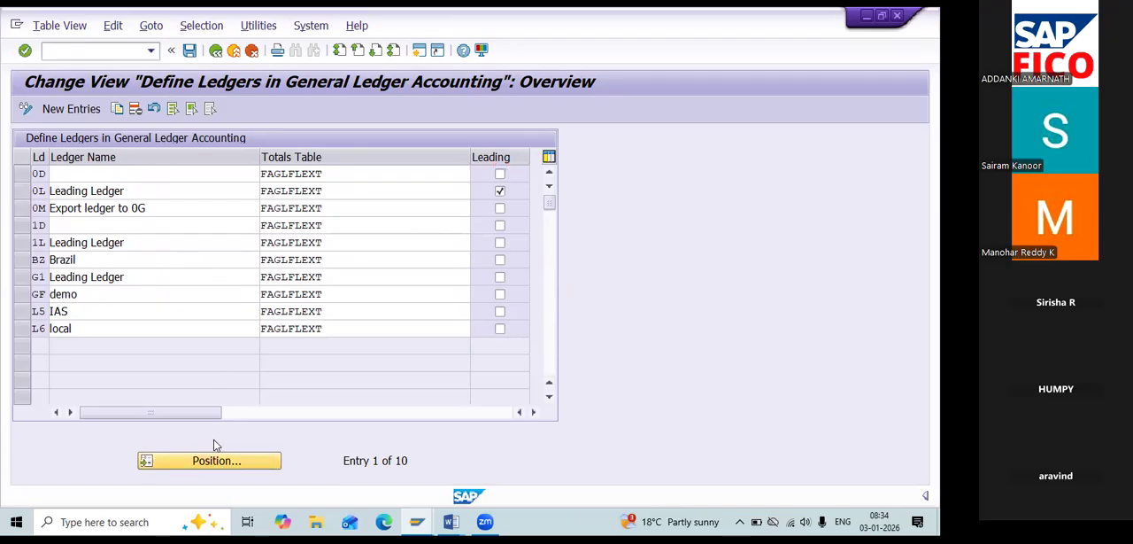
{"action": "type", "text": "G1"}
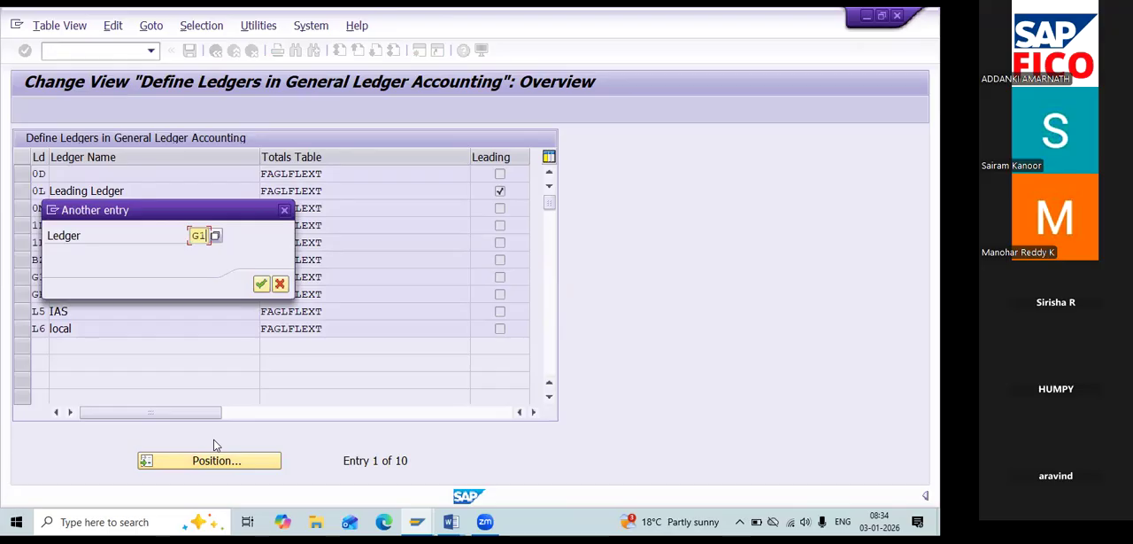
{"action": "key", "text": "Return"}
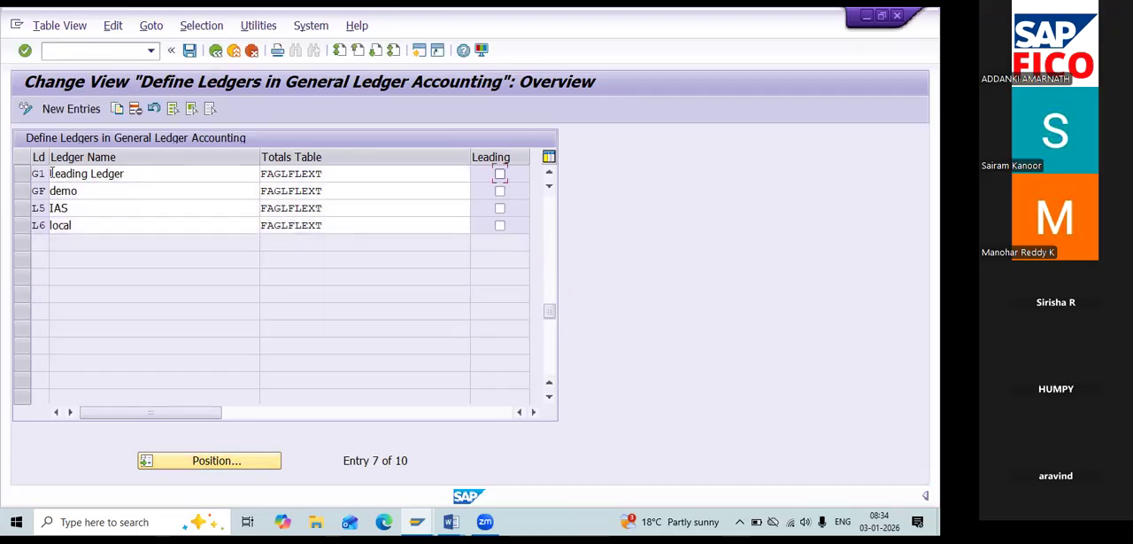
{"action": "left_click", "coordinate": [144, 173]}
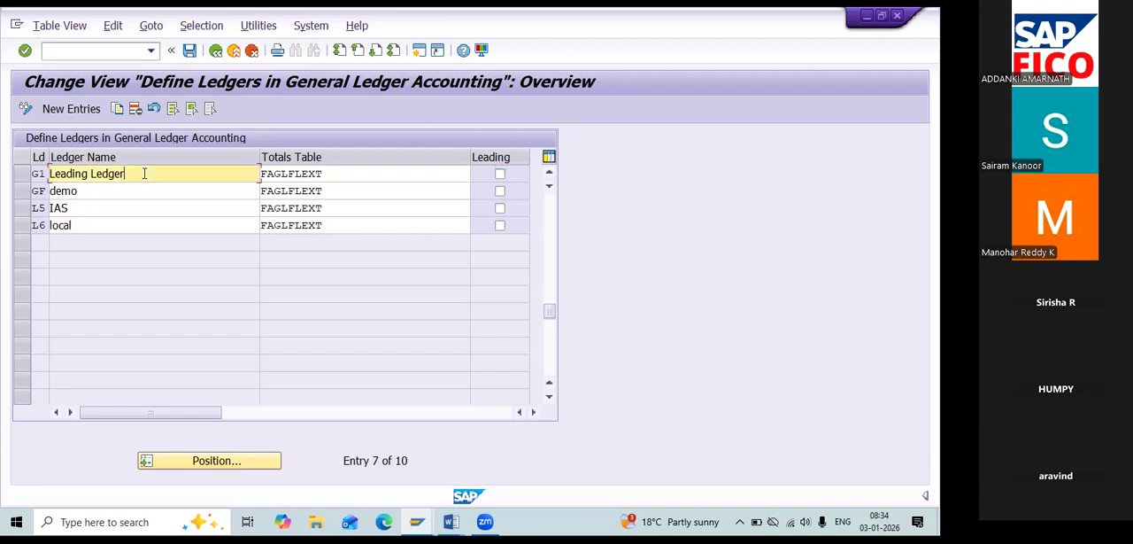
{"action": "key", "text": "BackSpace"}
{"action": "key", "text": "BackSpace"}
{"action": "key", "text": "BackSpace"}
{"action": "key", "text": "BackSpace"}
{"action": "key", "text": "BackSpace"}
{"action": "key", "text": "BackSpace"}
{"action": "key", "text": "BackSpace"}
{"action": "key", "text": "BackSpace"}
{"action": "key", "text": "BackSpace"}
{"action": "key", "text": "BackSpace"}
{"action": "key", "text": "BackSpace"}
{"action": "key", "text": "BackSpace"}
{"action": "key", "text": "BackSpace"}
{"action": "key", "text": "BackSpace"}
{"action": "type", "text": "US "}
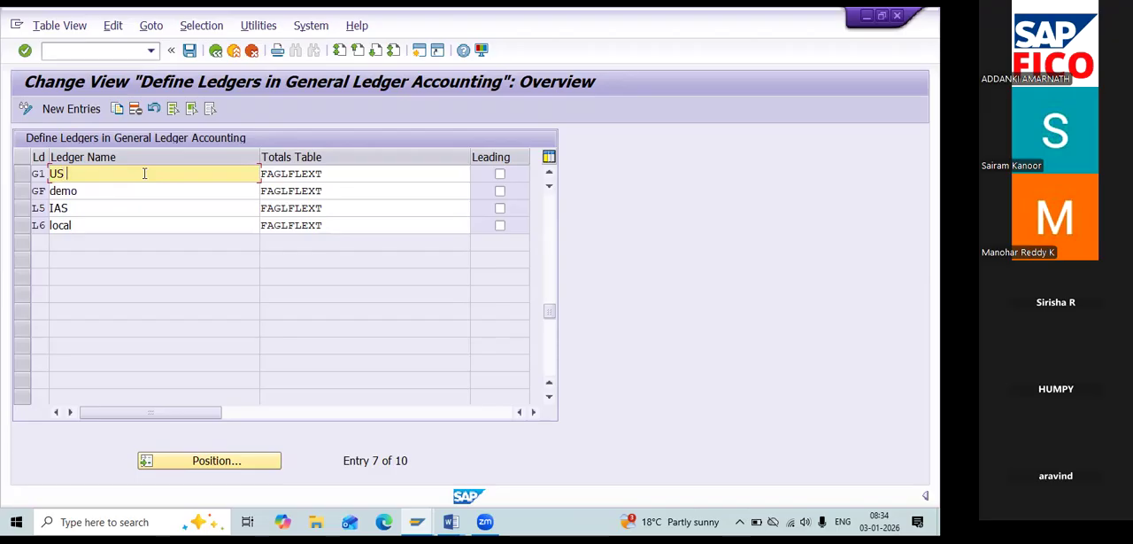
{"action": "type", "text": "GAAP NON-LE"}
{"action": "key", "text": "BackSpace"}
{"action": "key", "text": "BackSpace"}
{"action": "type", "text": "ADING LEDGER"}
{"action": "left_click", "coordinate": [191, 51]}
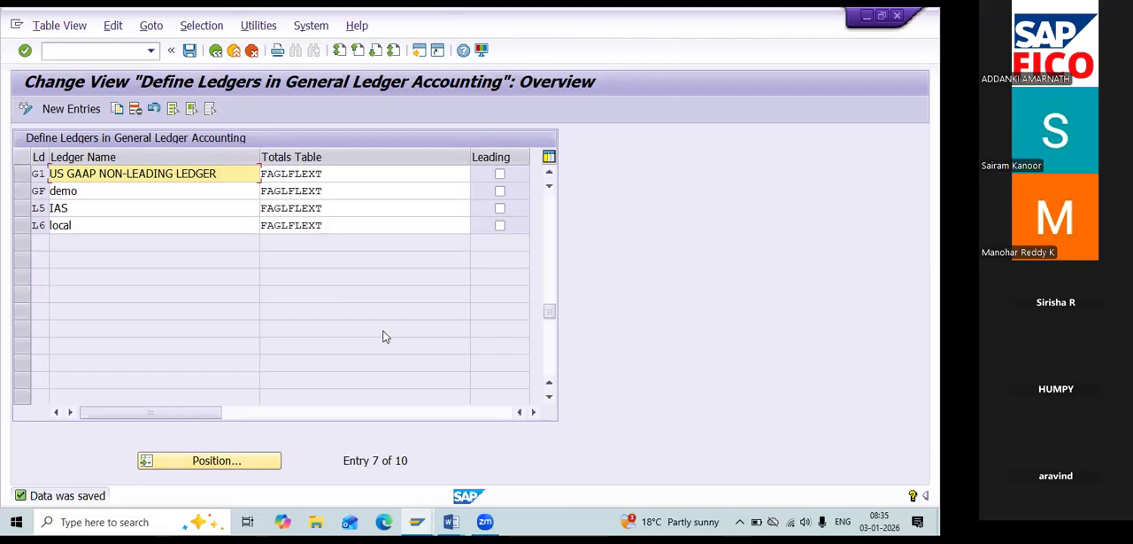
Position the ledger list at entry L6 and return to the start of the list.
{"action": "left_click", "coordinate": [261, 451]}
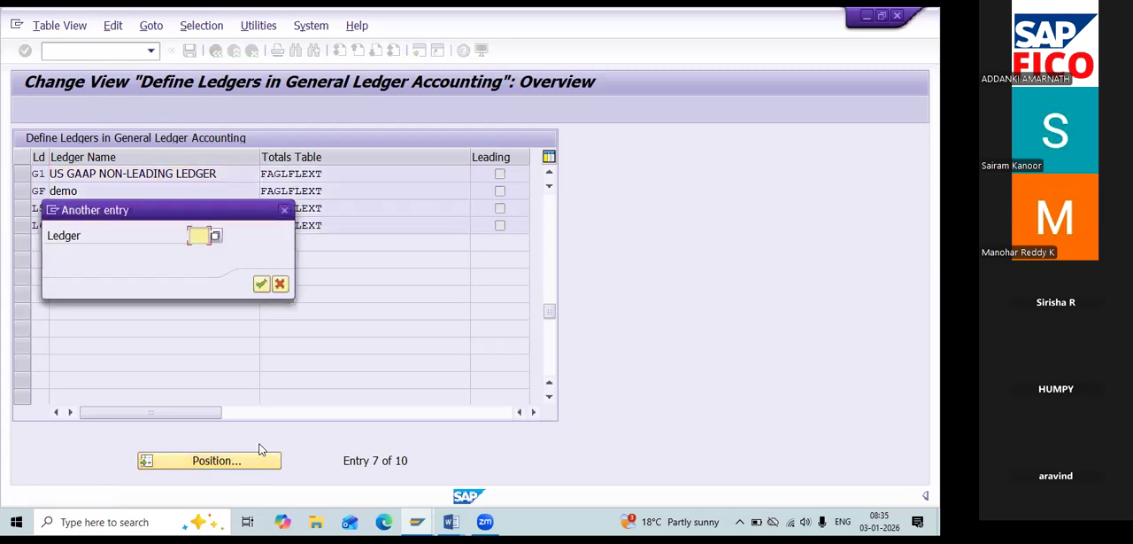
{"action": "type", "text": "L6"}
{"action": "key", "text": "Return"}
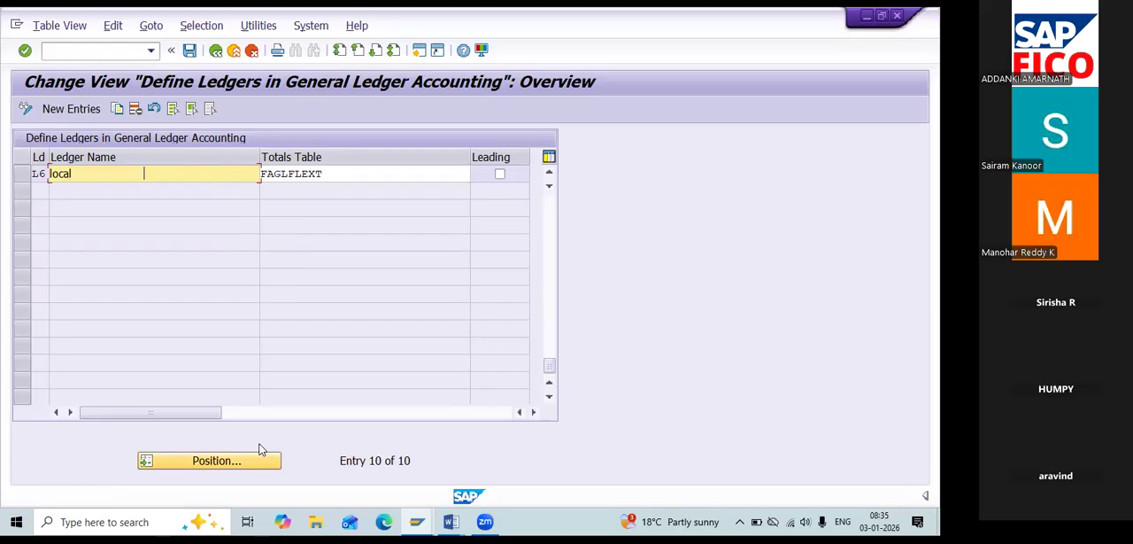
{"action": "left_click_drag", "start_coordinate": [550, 366], "coordinate": [553, 196]}
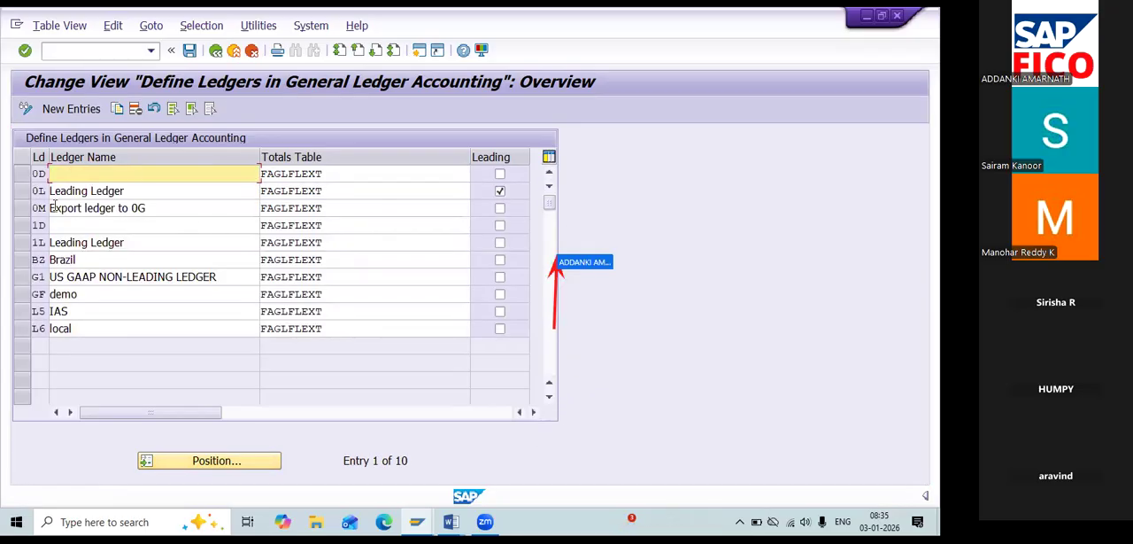
Copy the leading ledger 0L as another new entry with the ledger code G2.
{"action": "left_click", "coordinate": [25, 194]}
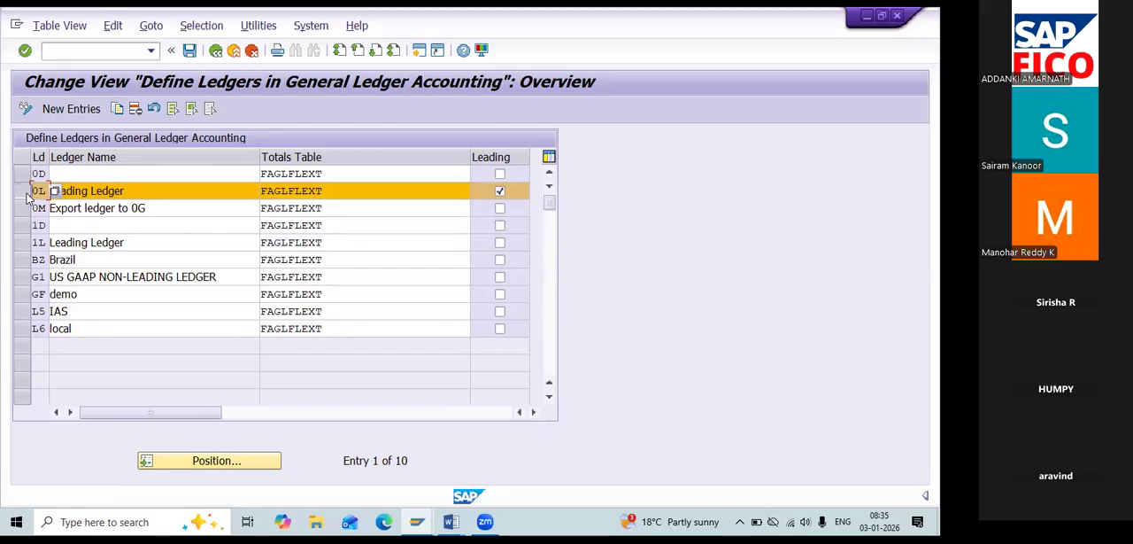
{"action": "left_click", "coordinate": [112, 107]}
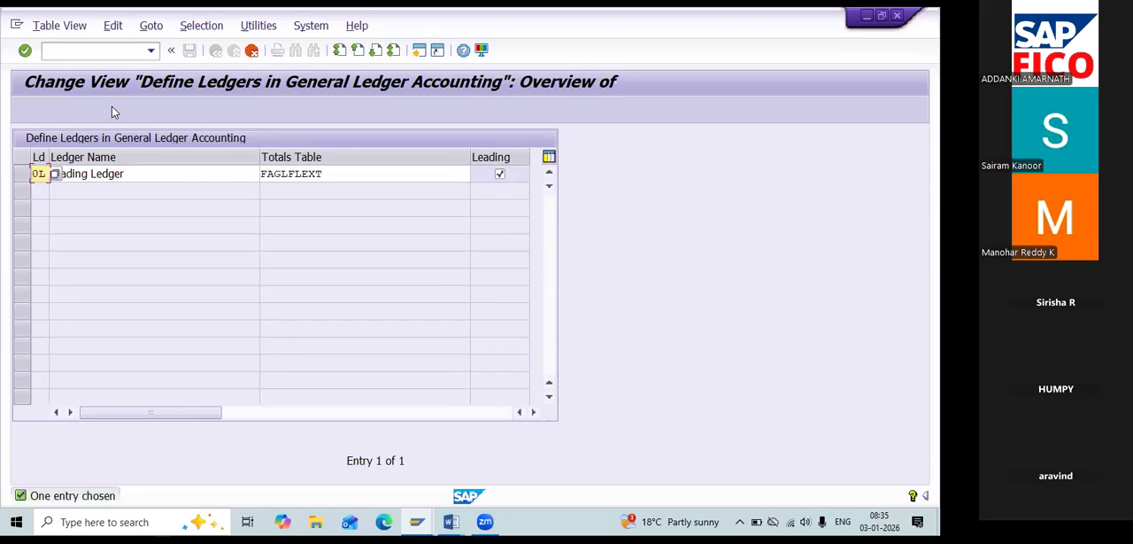
{"action": "key", "text": "BackSpace"}
{"action": "key", "text": "BackSpace"}
{"action": "type", "text": "G2"}
{"action": "key", "text": "Tab"}
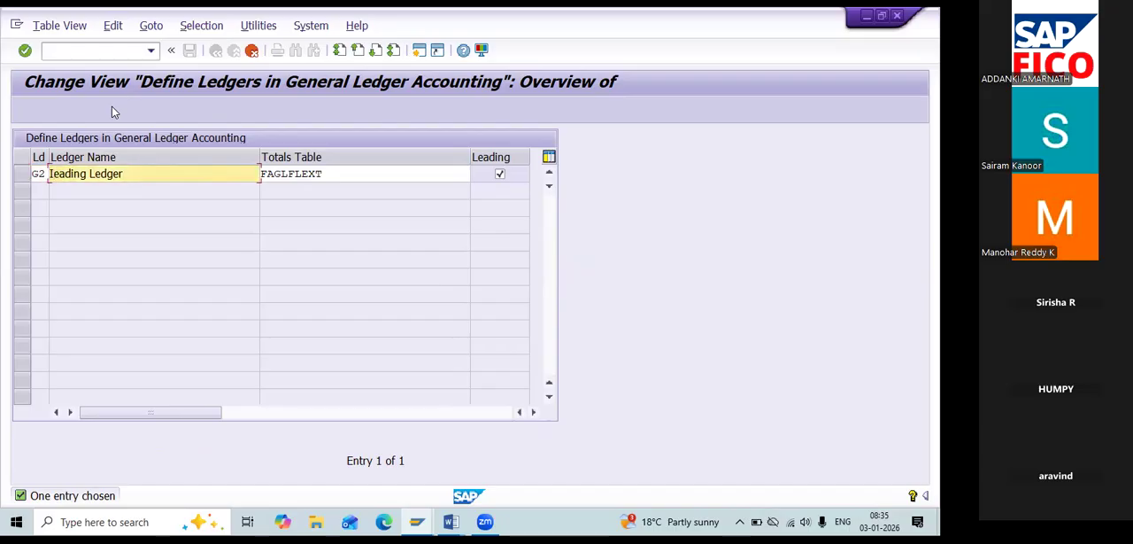
Name the copied ledger G2 "IFRS Non-leading Ledger".
{"action": "type", "text": "IFRS Non-leading "}
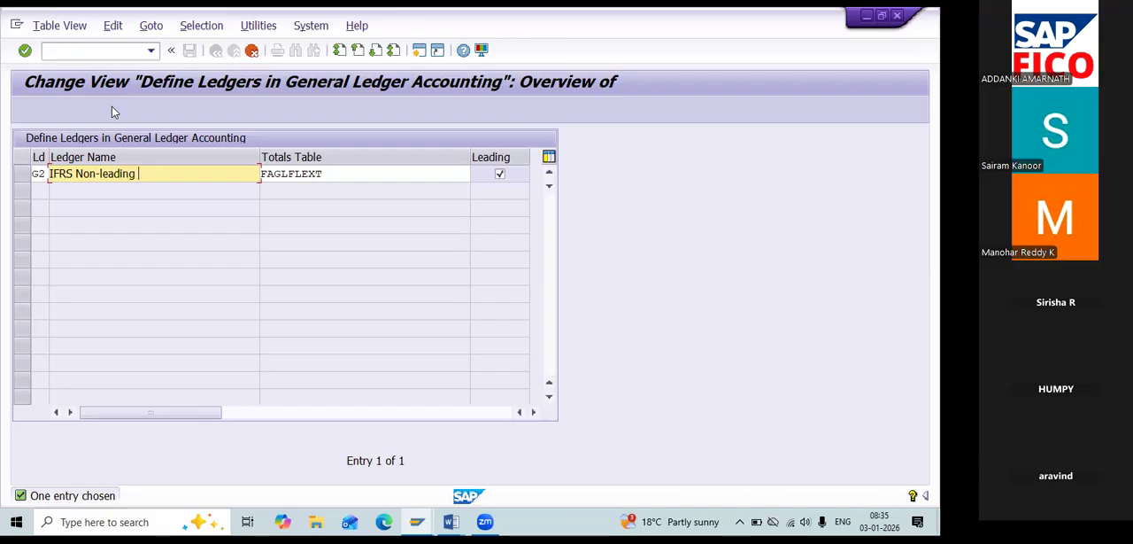
{"action": "type", "text": "Ledger"}
{"action": "key", "text": "Tab"}
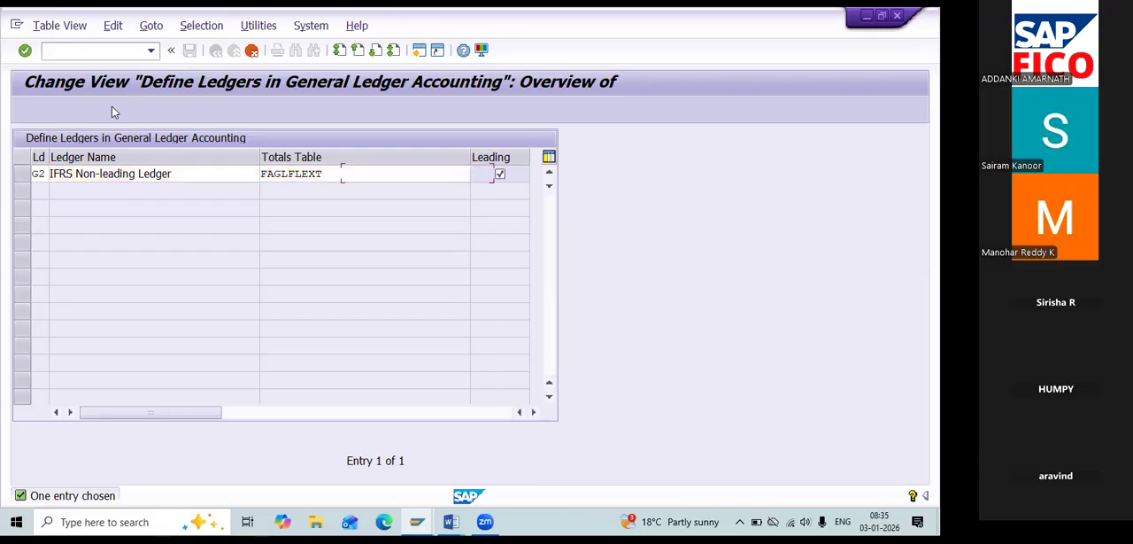
Clear the leading ledger flag for the copied ledger G2 and confirm the new entry.
{"action": "double_click", "coordinate": [500, 174]}
{"action": "left_click", "coordinate": [500, 176]}
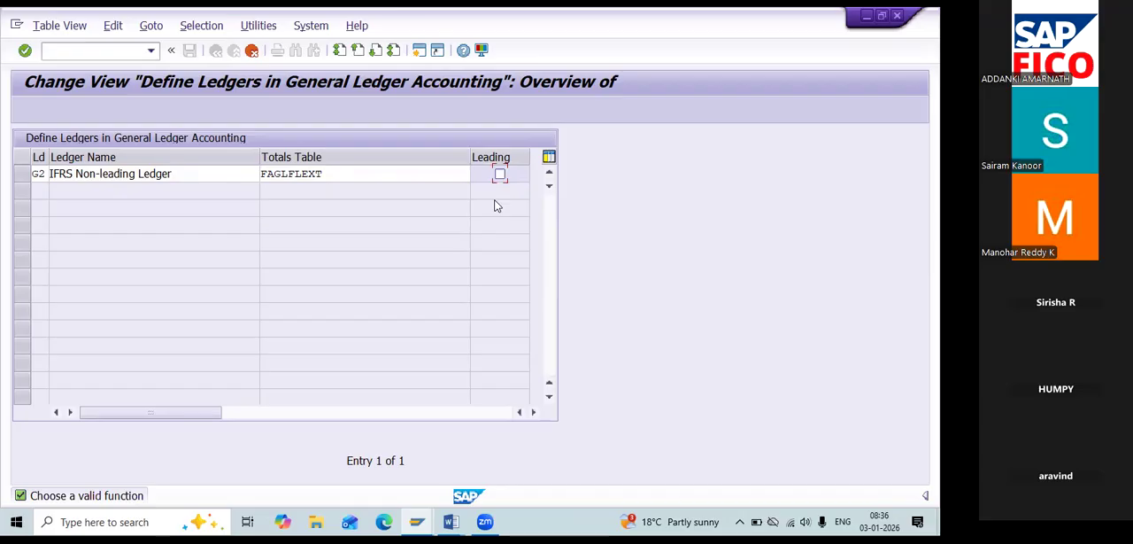
{"action": "key", "text": "Return"}
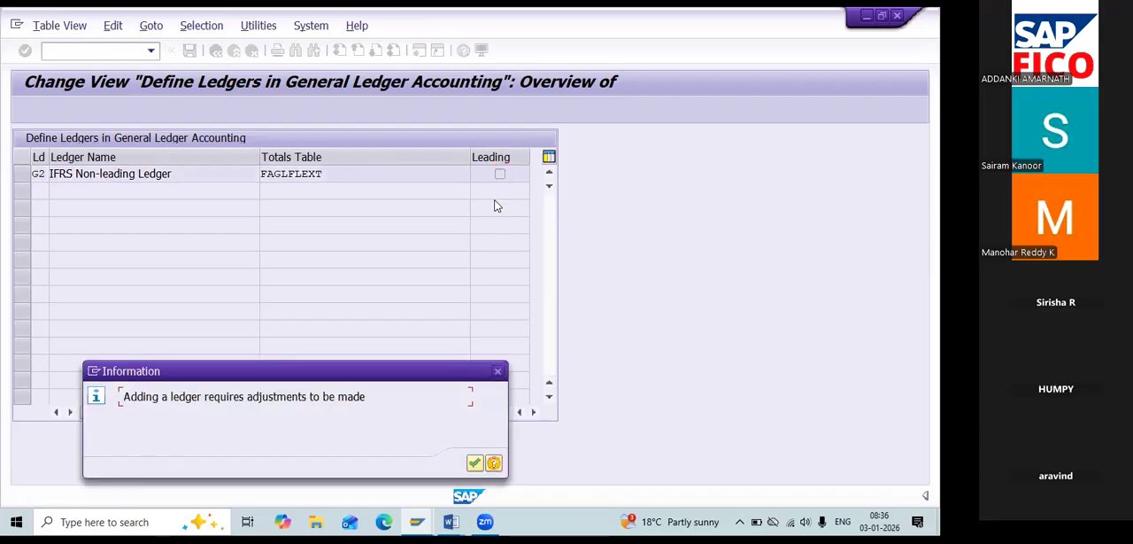
{"action": "left_click_drag", "start_coordinate": [394, 371], "coordinate": [387, 290]}
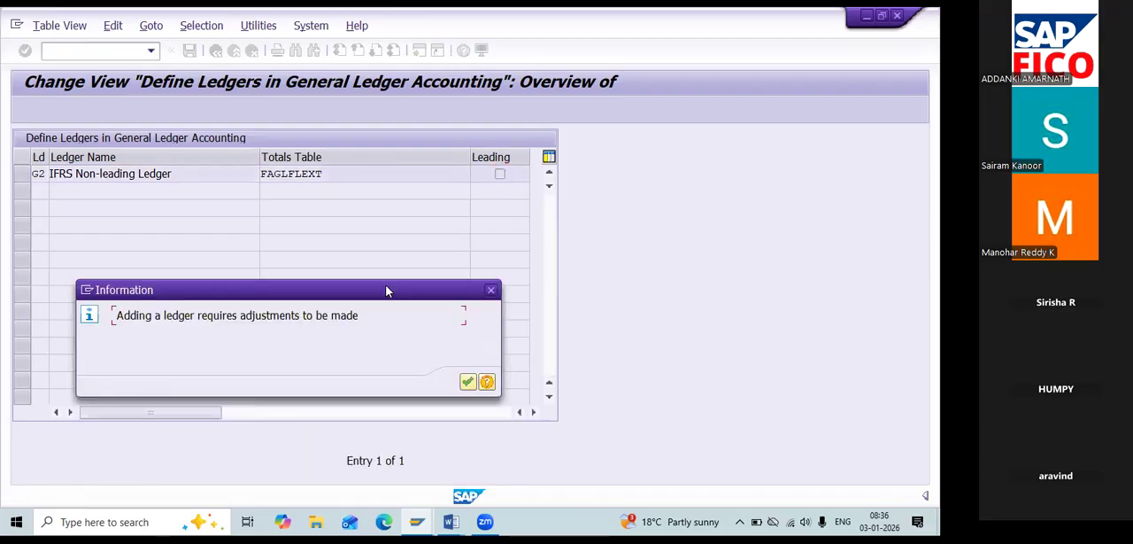
{"action": "left_click", "coordinate": [467, 382]}
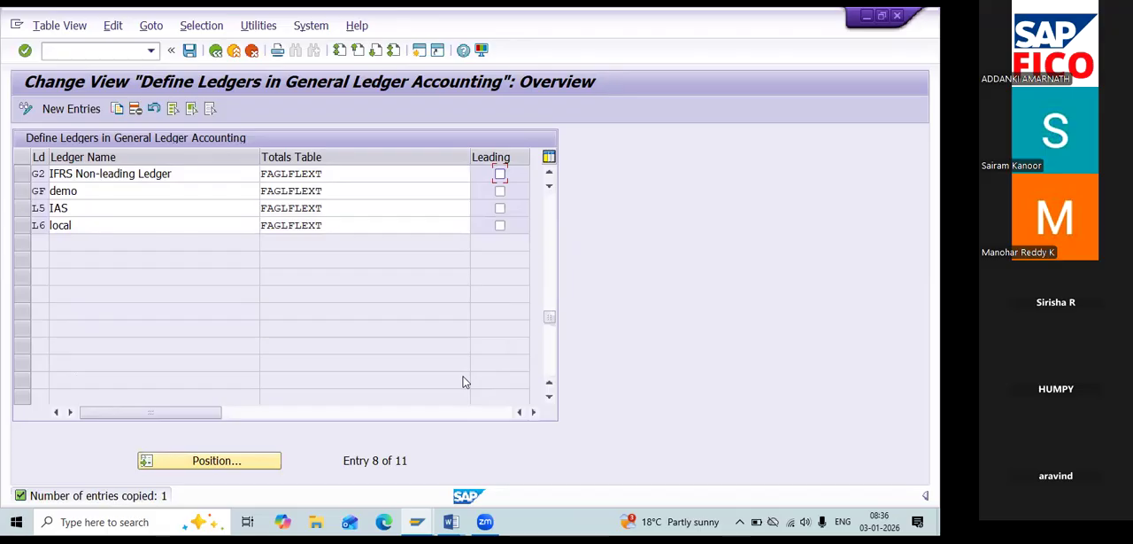
Mark the leading ledger 0L and the non-leading ledgers G1 and G2 in the ledger list for review.
{"action": "scroll", "coordinate": [547, 284], "scroll_direction": "up", "scroll_amount": 1}
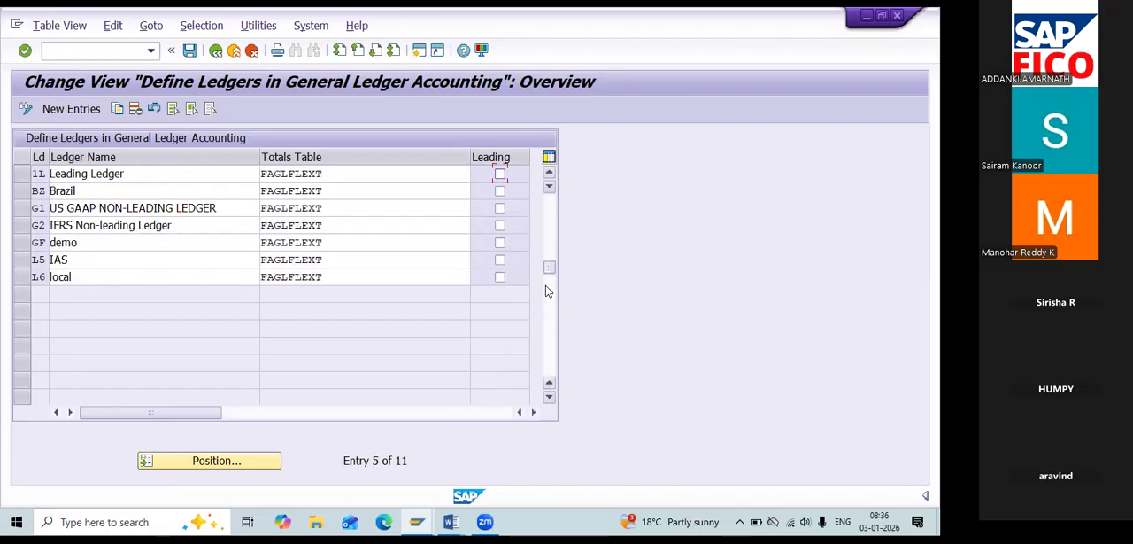
{"action": "left_click_drag", "start_coordinate": [549, 267], "coordinate": [554, 230]}
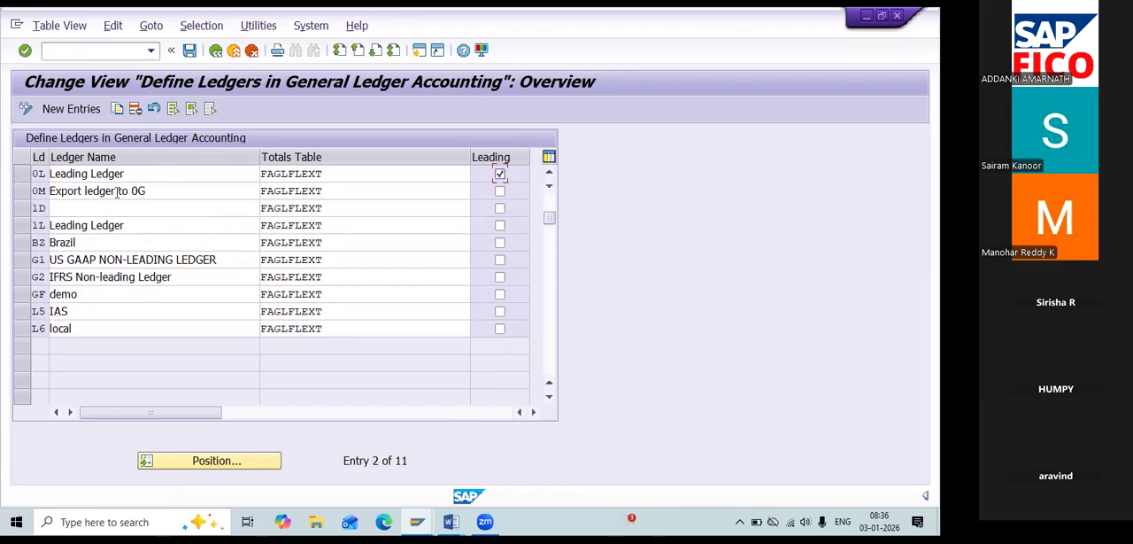
{"action": "left_click", "coordinate": [22, 174]}
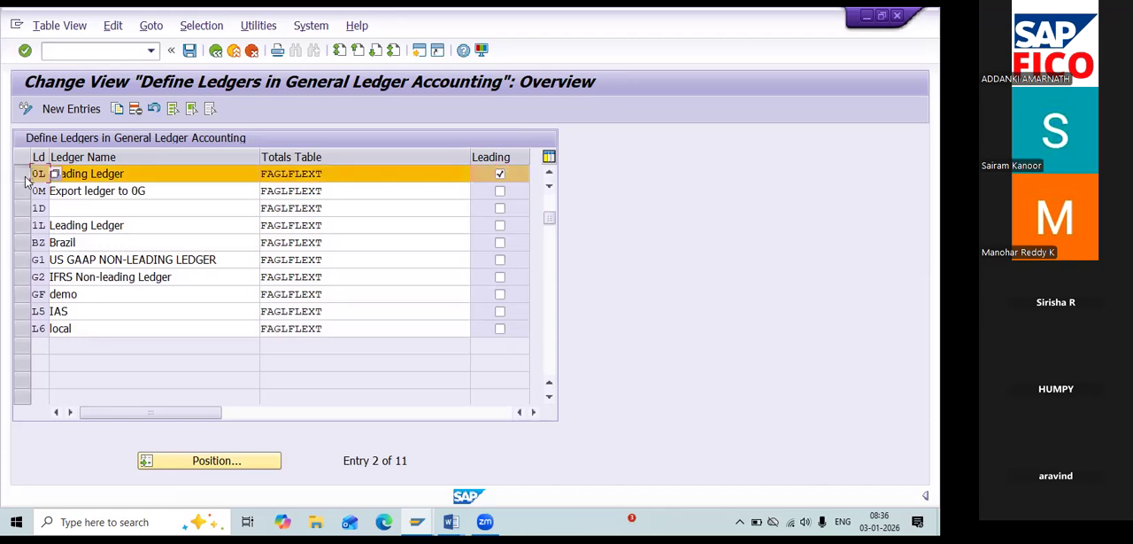
{"action": "left_click", "coordinate": [21, 259]}
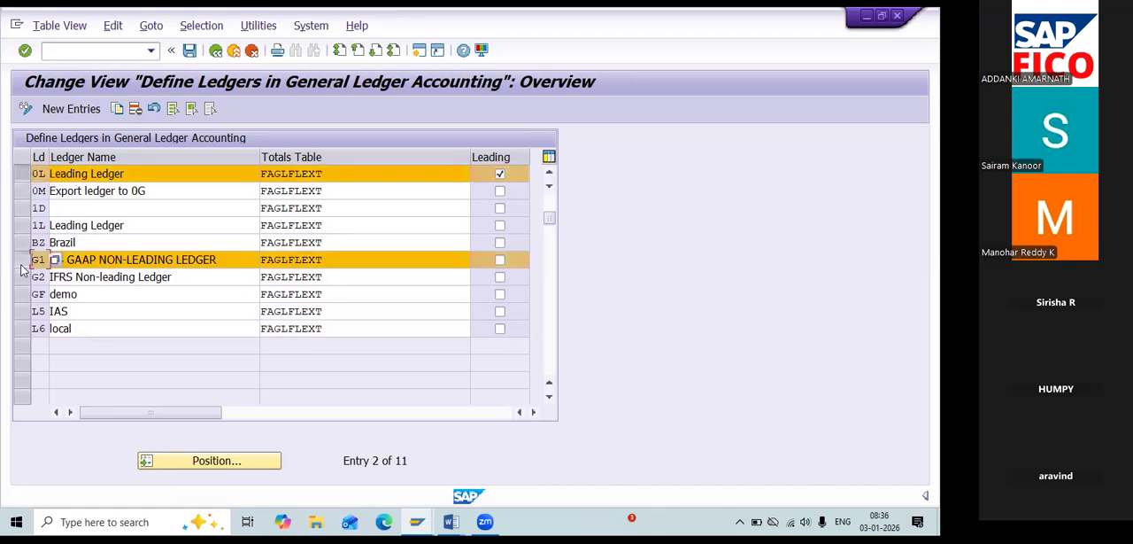
{"action": "left_click", "coordinate": [21, 277]}
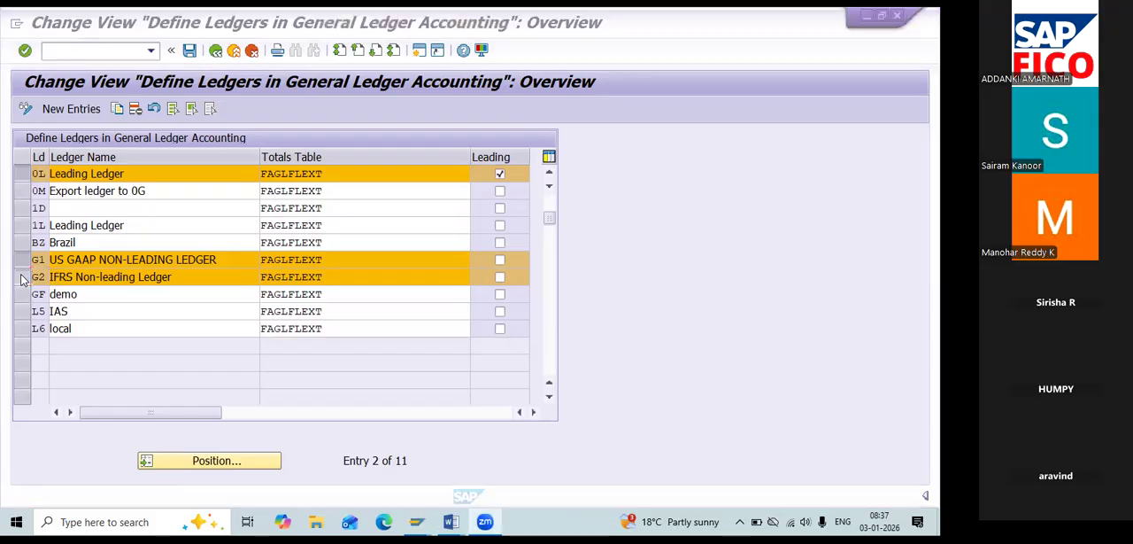
Check the numbered configuration steps in the Word notes and return to the SAP ledger list.
{"action": "key", "text": "alt+Tab"}
{"action": "key", "text": "Tab"}
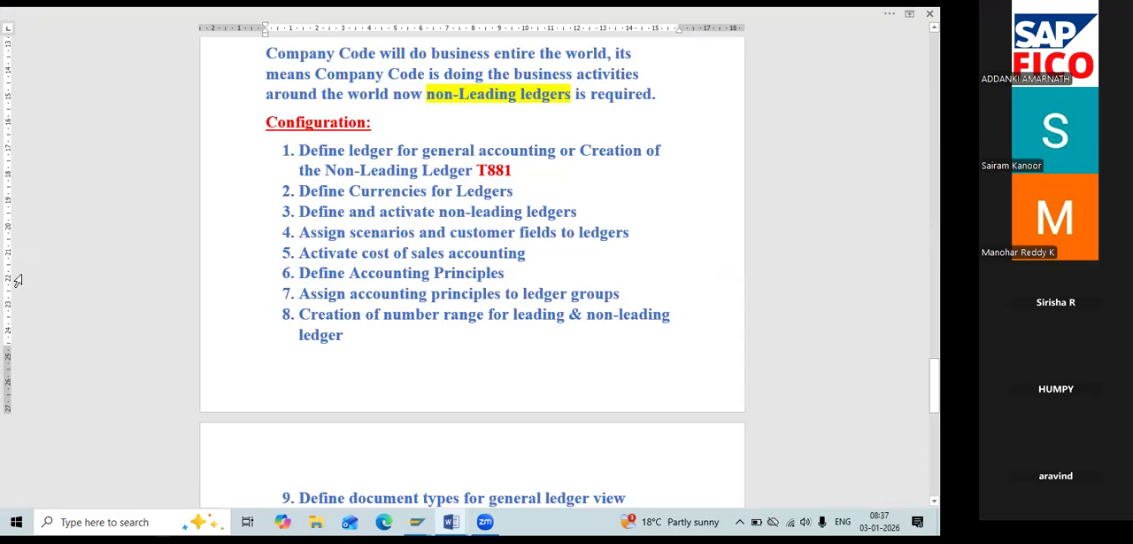
{"action": "key", "text": "alt+Tab"}
{"action": "key", "text": "Tab"}
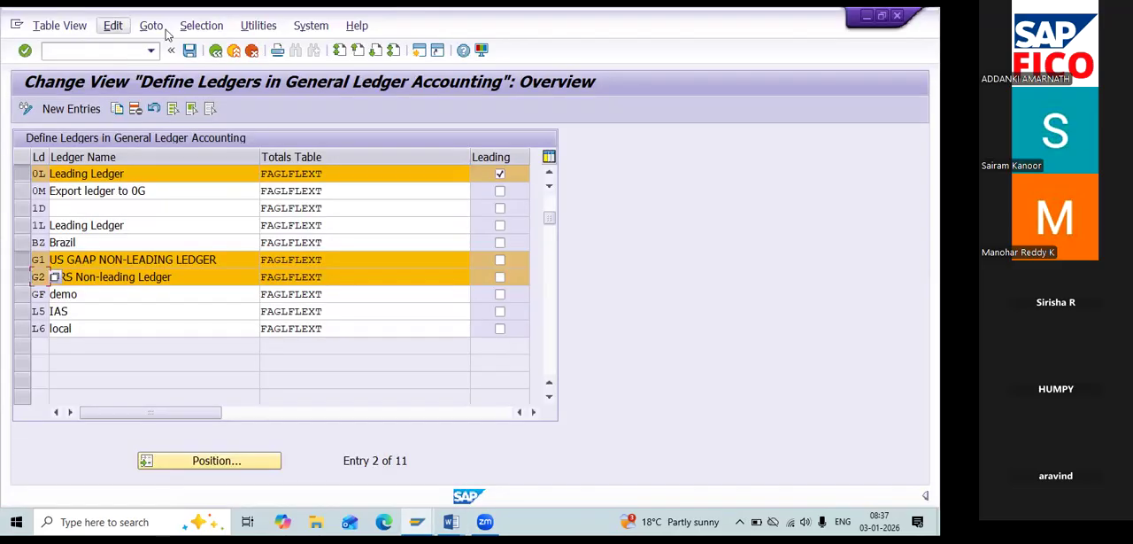
Exit the ledger definitions, saving the changes and acknowledging the creation of ledger group G2.
{"action": "left_click", "coordinate": [214, 52]}
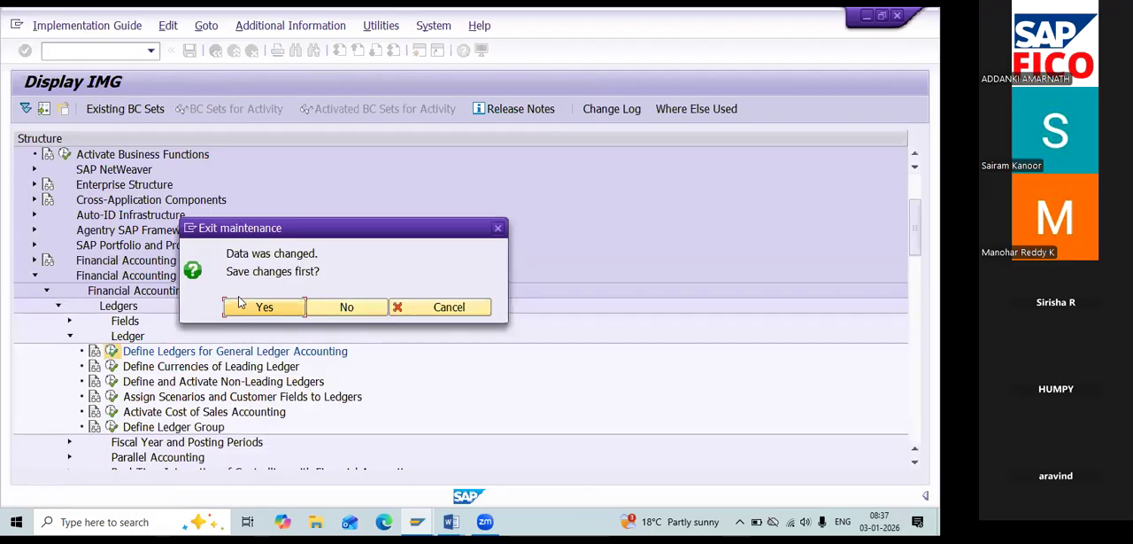
{"action": "left_click", "coordinate": [240, 304]}
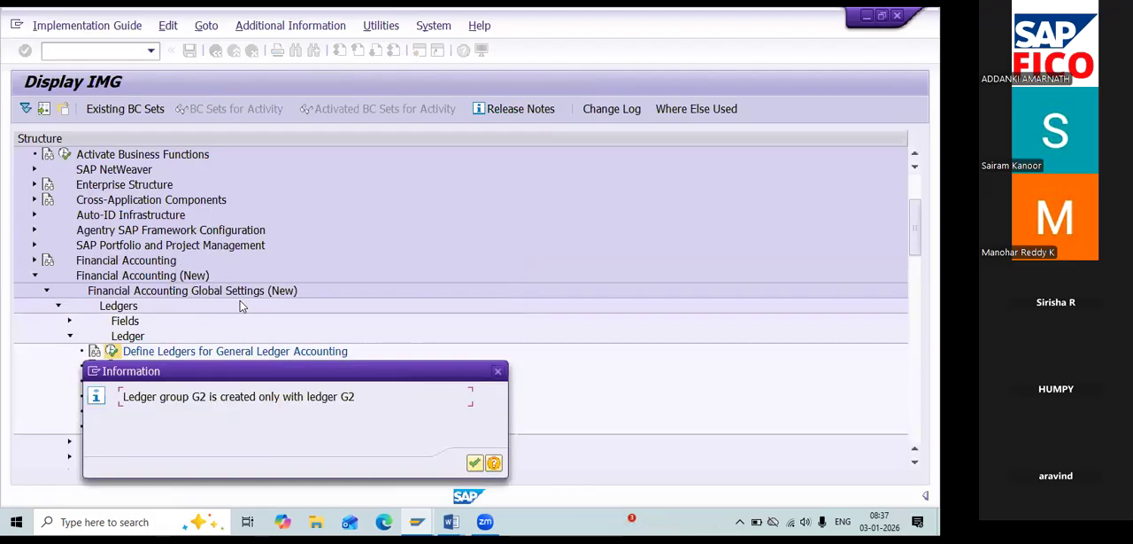
{"action": "left_click_drag", "start_coordinate": [327, 363], "coordinate": [343, 288]}
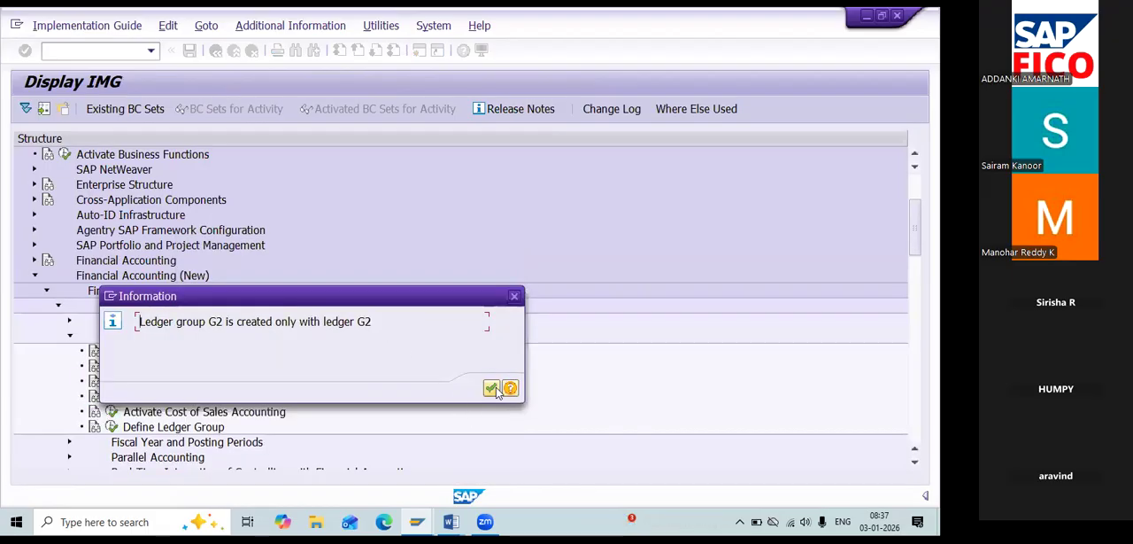
{"action": "left_click", "coordinate": [491, 388]}
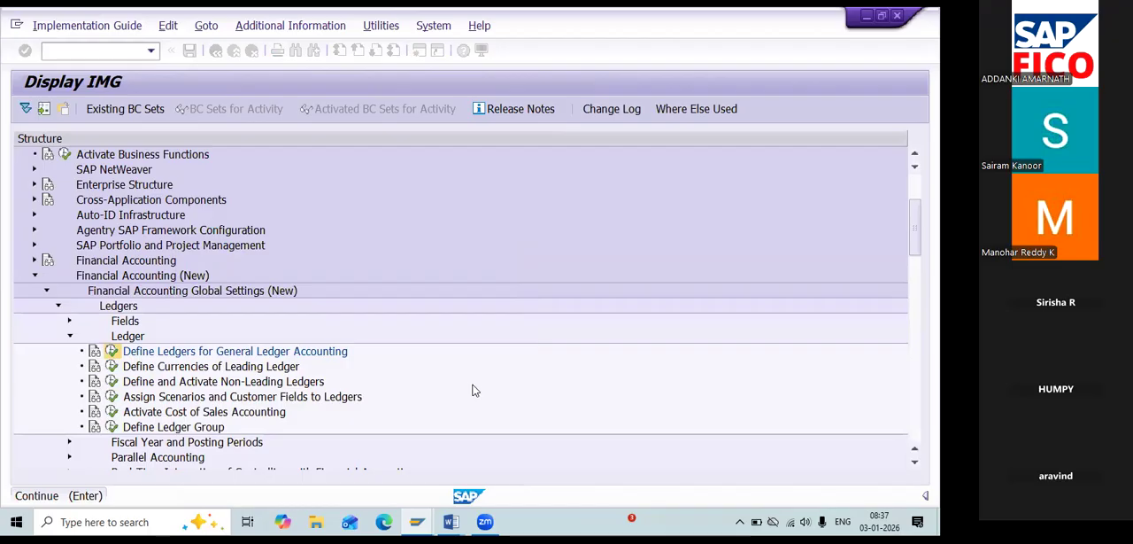
Open the Define Currencies of Leading Ledger activity and position the company code list at RE11.
{"action": "left_click", "coordinate": [112, 367]}
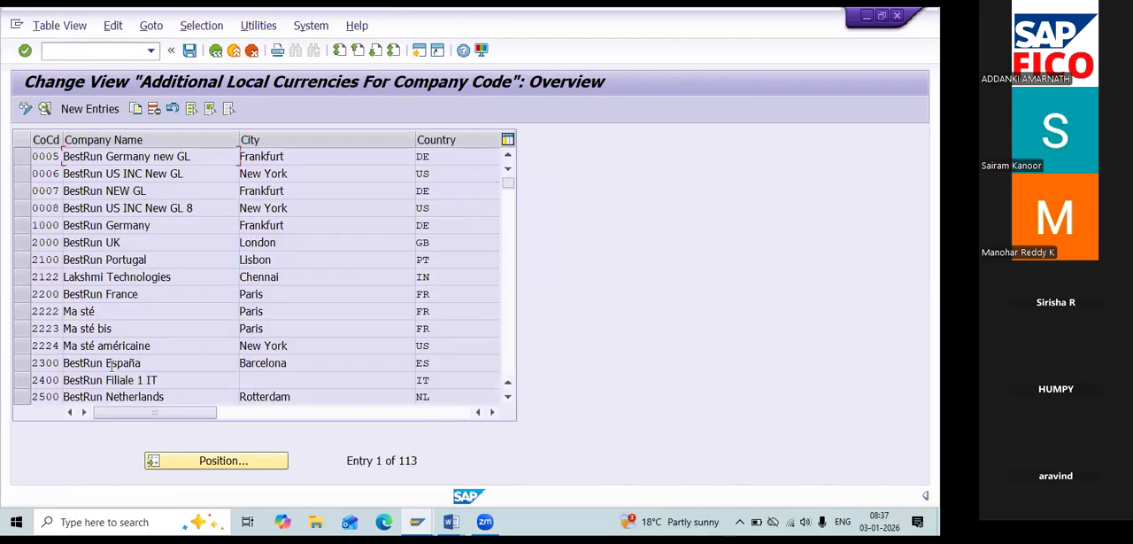
{"action": "left_click", "coordinate": [211, 447]}
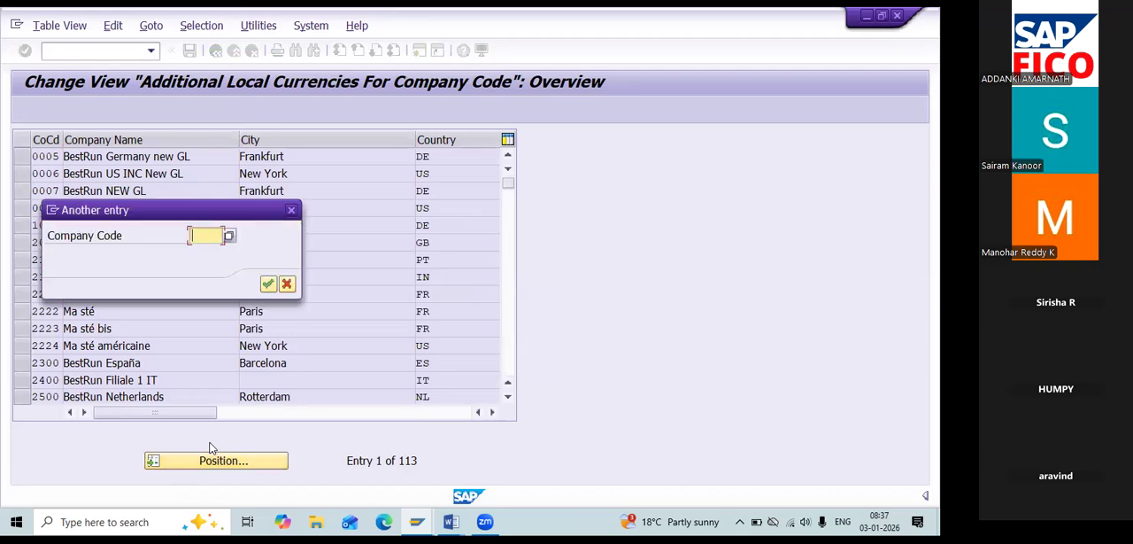
{"action": "type", "text": "RE11"}
{"action": "key", "text": "Return"}
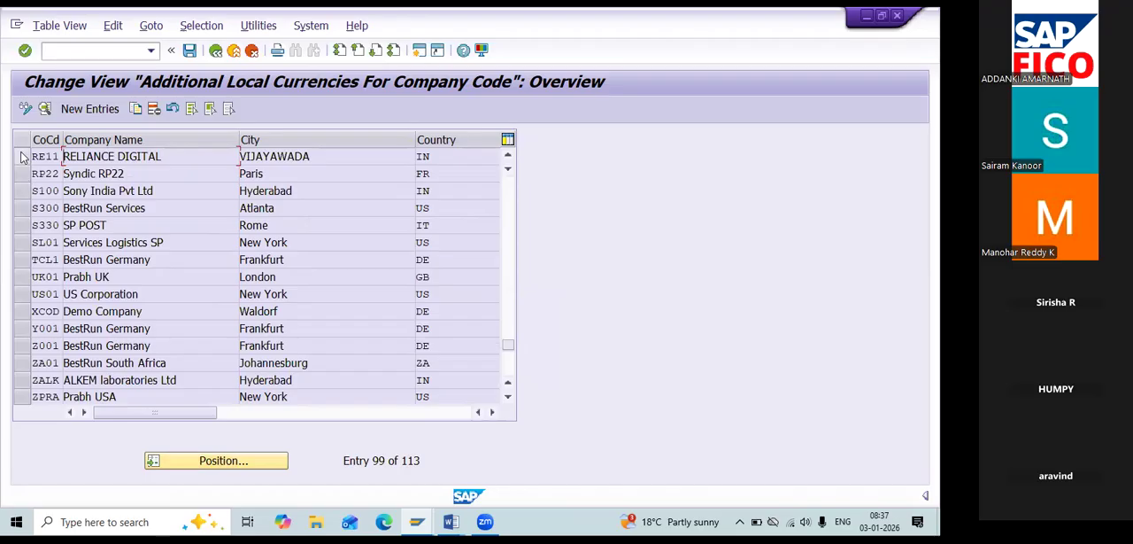
Open the additional local currency details of company code RE11, accepting both change warnings.
{"action": "left_click", "coordinate": [24, 156]}
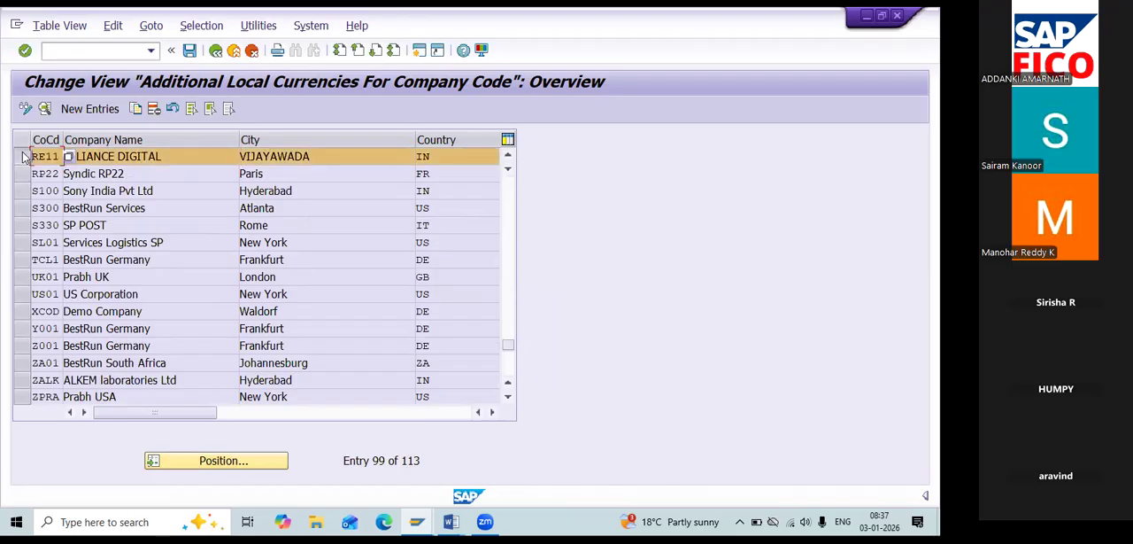
{"action": "double_click", "coordinate": [212, 156]}
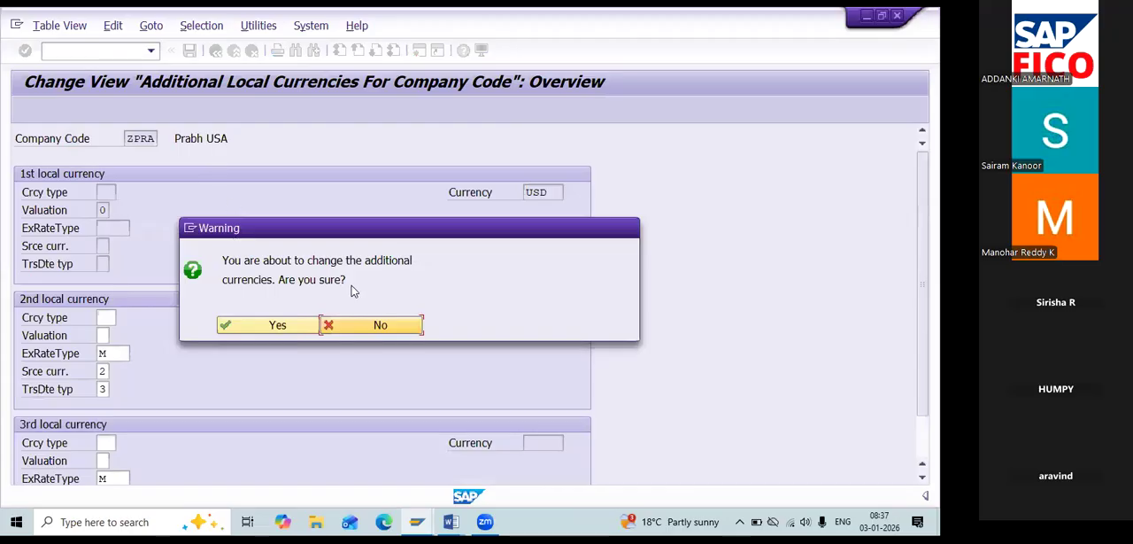
{"action": "left_click", "coordinate": [259, 325]}
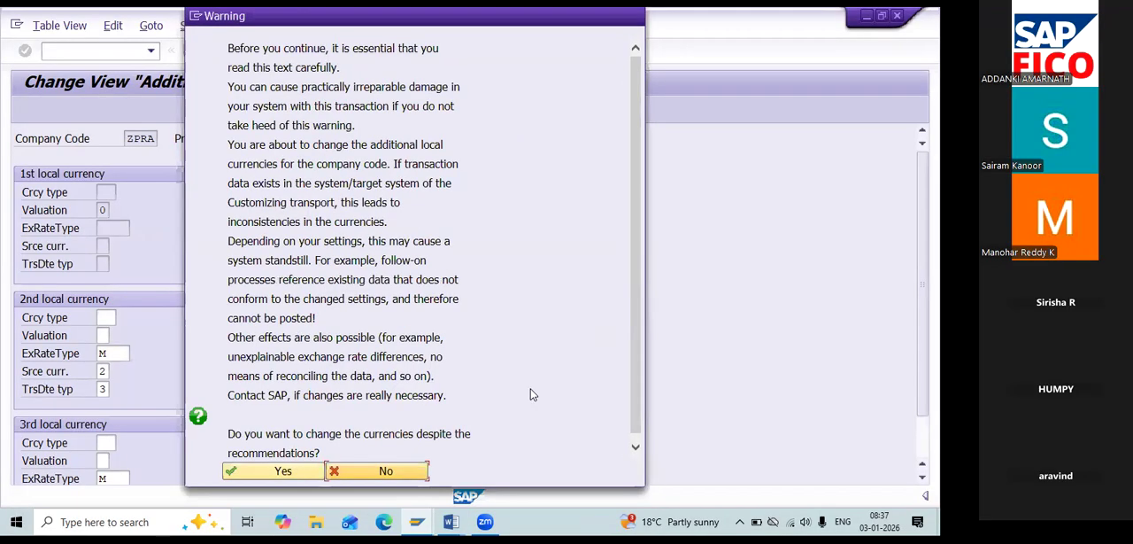
{"action": "left_click", "coordinate": [291, 470]}
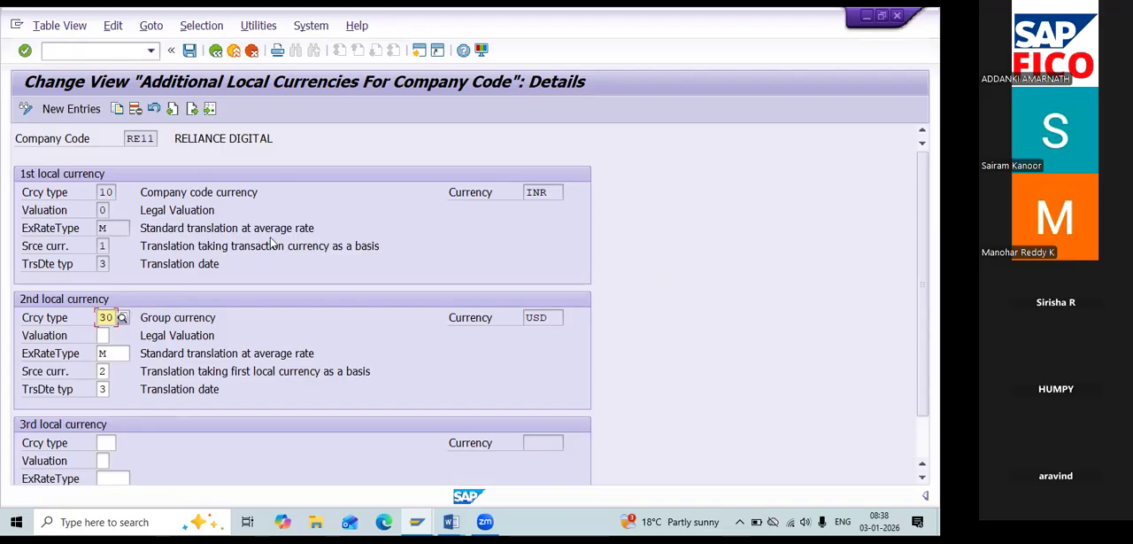
Save the additional local currency settings for company code RE11.
{"action": "key", "text": "ctrl+s"}
{"action": "key", "text": "ctrl+s"}
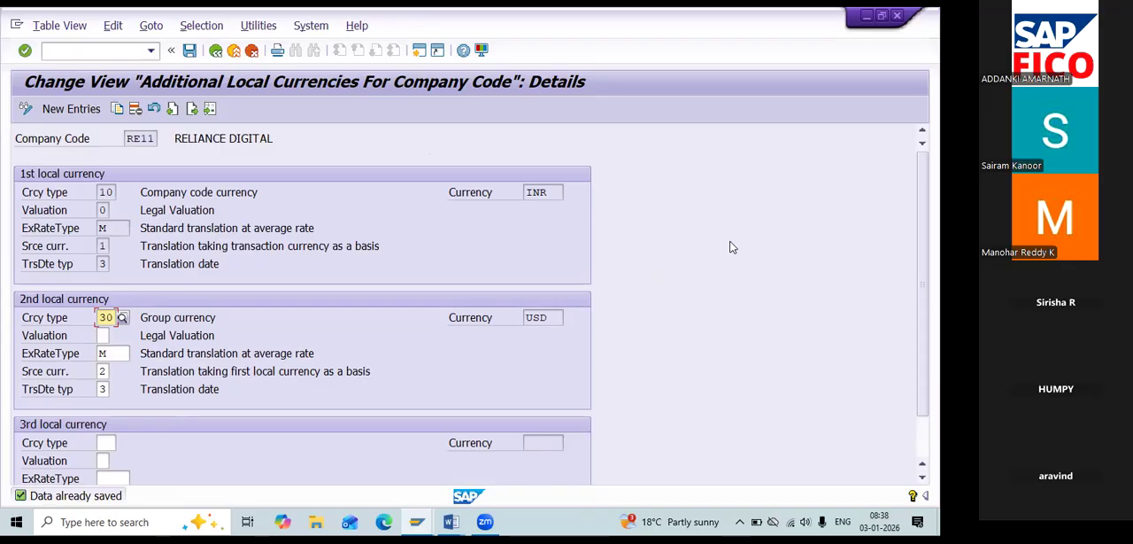
{"action": "key", "text": "alt+t"}
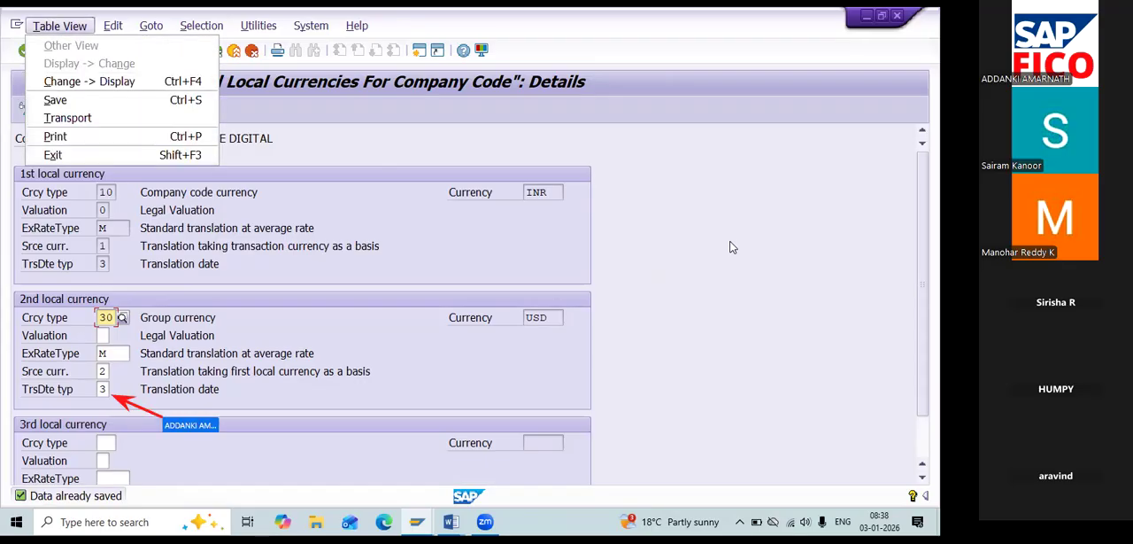
{"action": "key", "text": "Escape"}
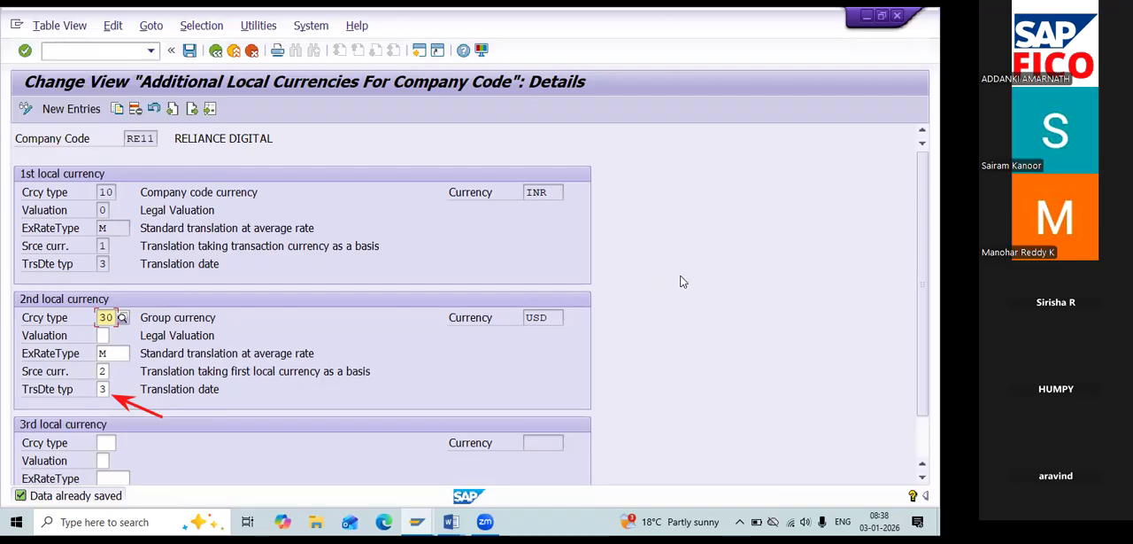
Choose 3 (Translation date) as the translation date type of the second local currency.
{"action": "left_click", "coordinate": [104, 390]}
{"action": "left_click", "coordinate": [115, 390]}
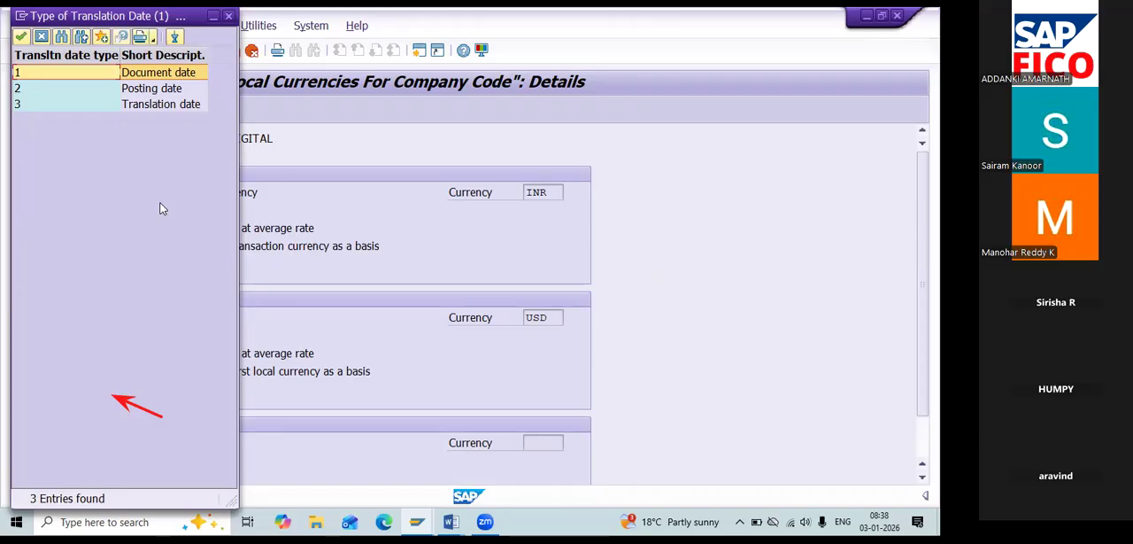
{"action": "left_click", "coordinate": [131, 110]}
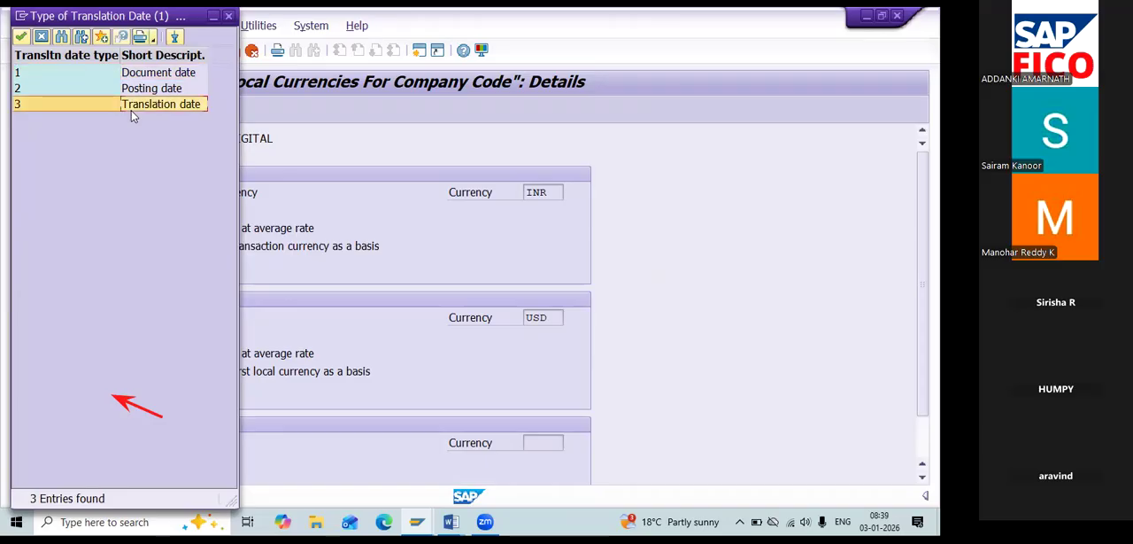
{"action": "double_click", "coordinate": [131, 109]}
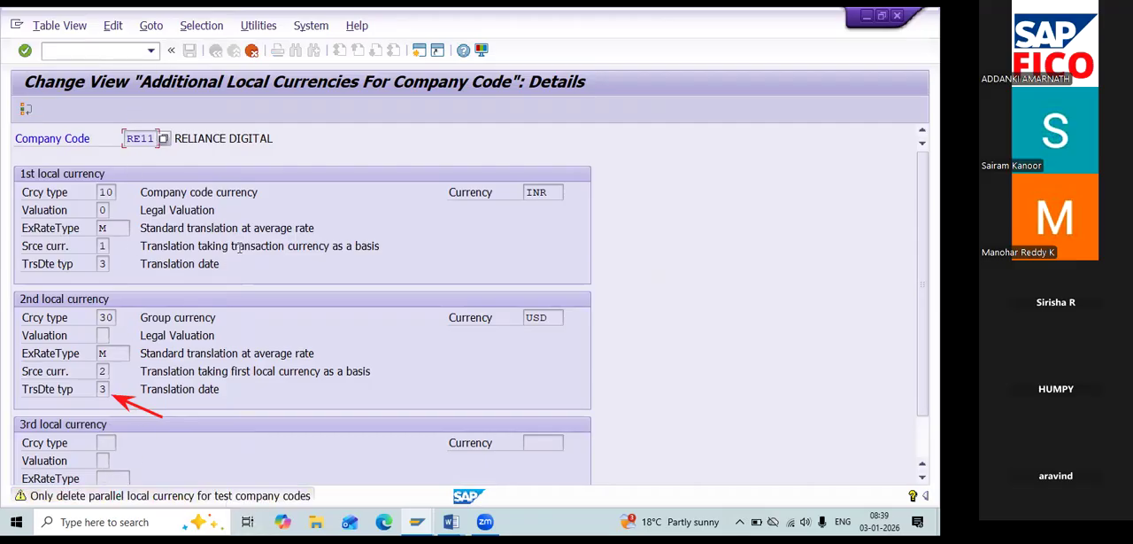
Switch to the Word notes and review the entry on defining and activating non-leading ledgers and the group currency code OB22.
{"action": "key", "text": "alt+Tab"}
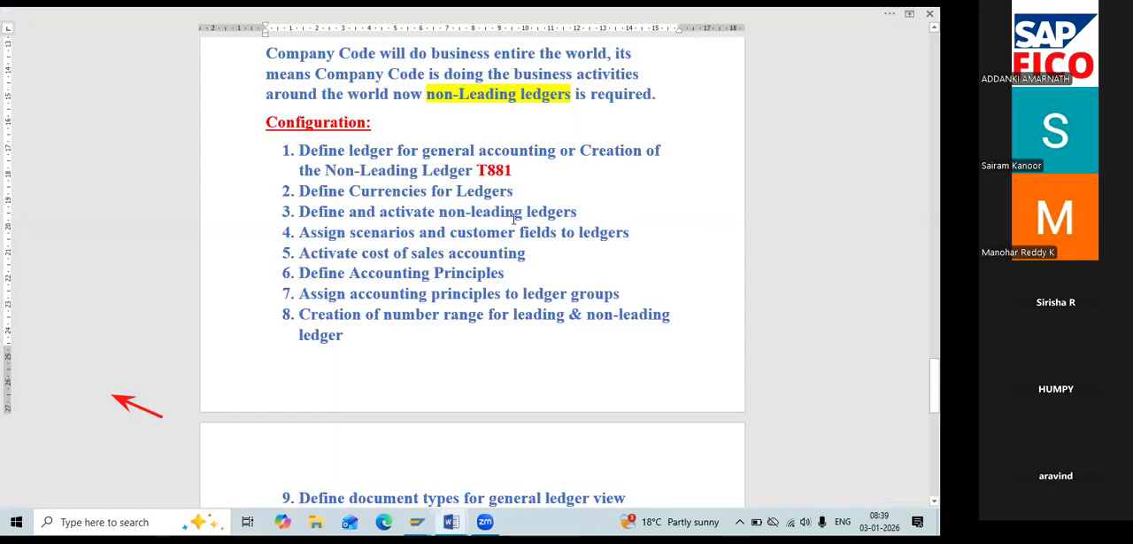
{"action": "left_click_drag", "start_coordinate": [611, 217], "coordinate": [291, 224]}
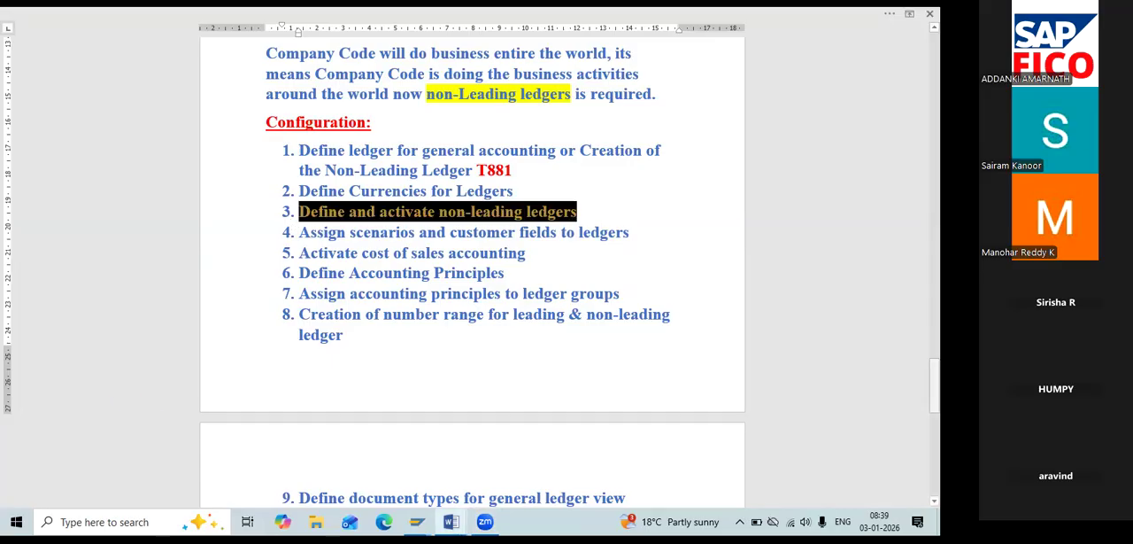
{"action": "scroll", "coordinate": [472, 266], "scroll_direction": "up", "scroll_amount": 15}
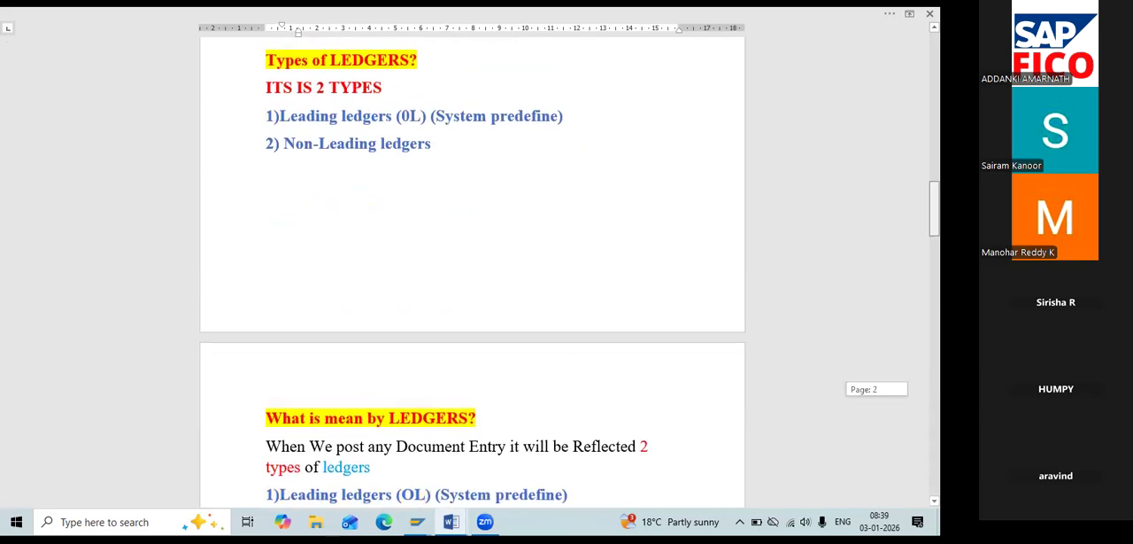
{"action": "scroll", "coordinate": [472, 266], "scroll_direction": "up", "scroll_amount": 20}
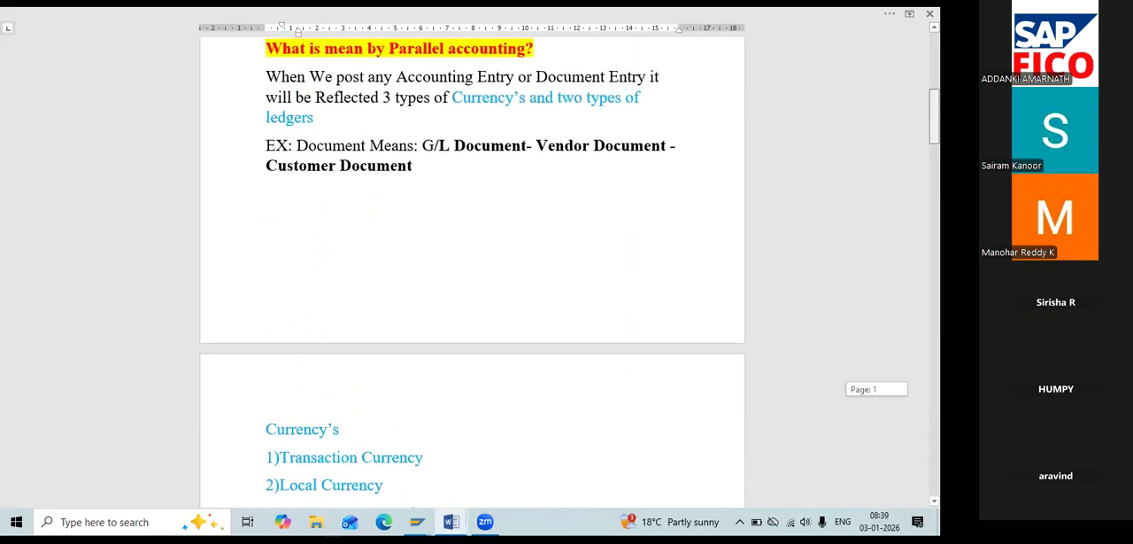
{"action": "scroll", "coordinate": [366, 258], "scroll_direction": "up", "scroll_amount": 8}
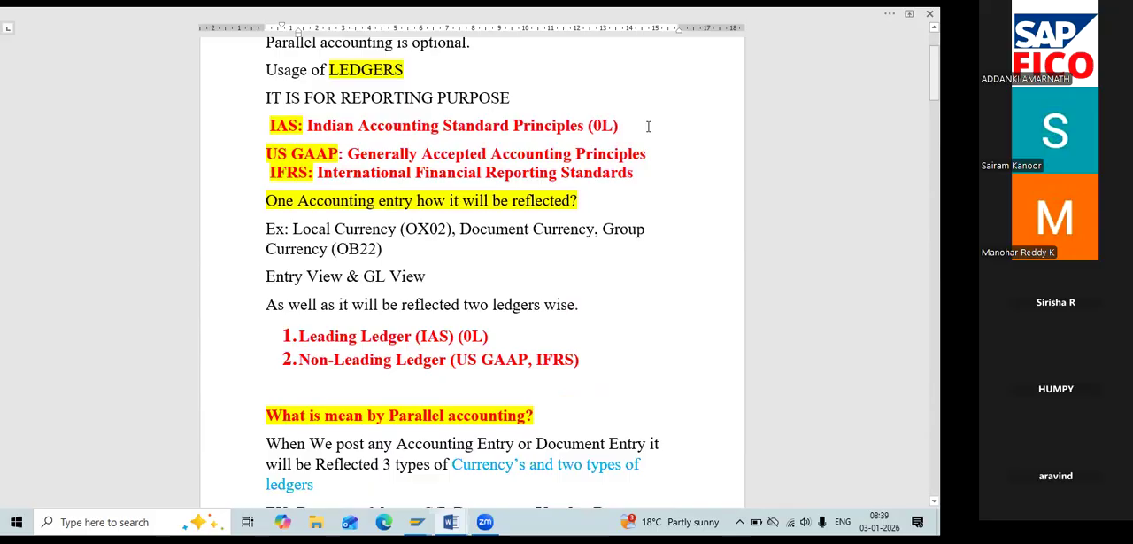
{"action": "double_click", "coordinate": [369, 251]}
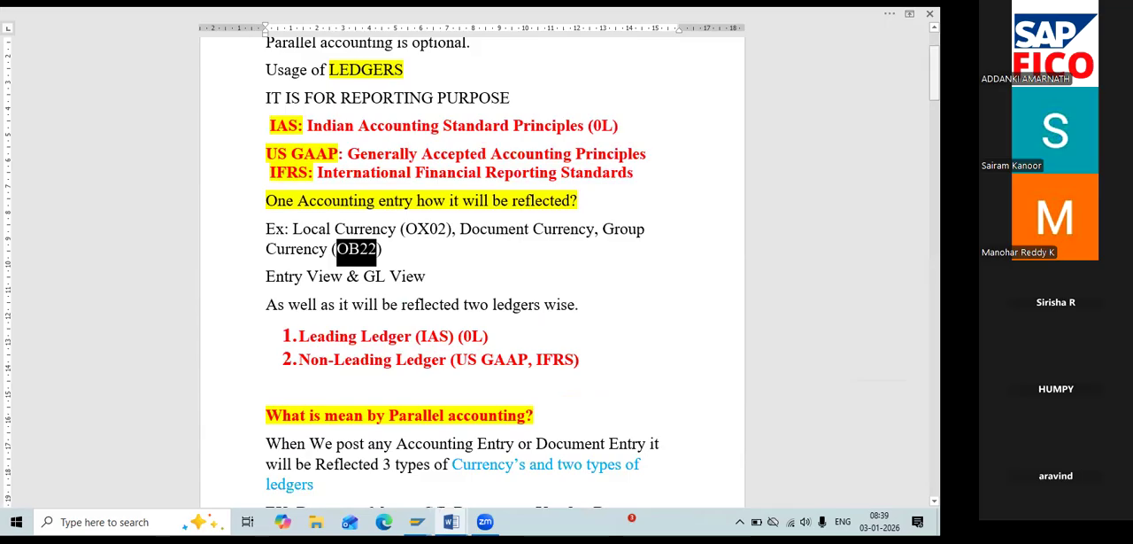
{"action": "scroll", "coordinate": [472, 283], "scroll_direction": "down", "scroll_amount": 20}
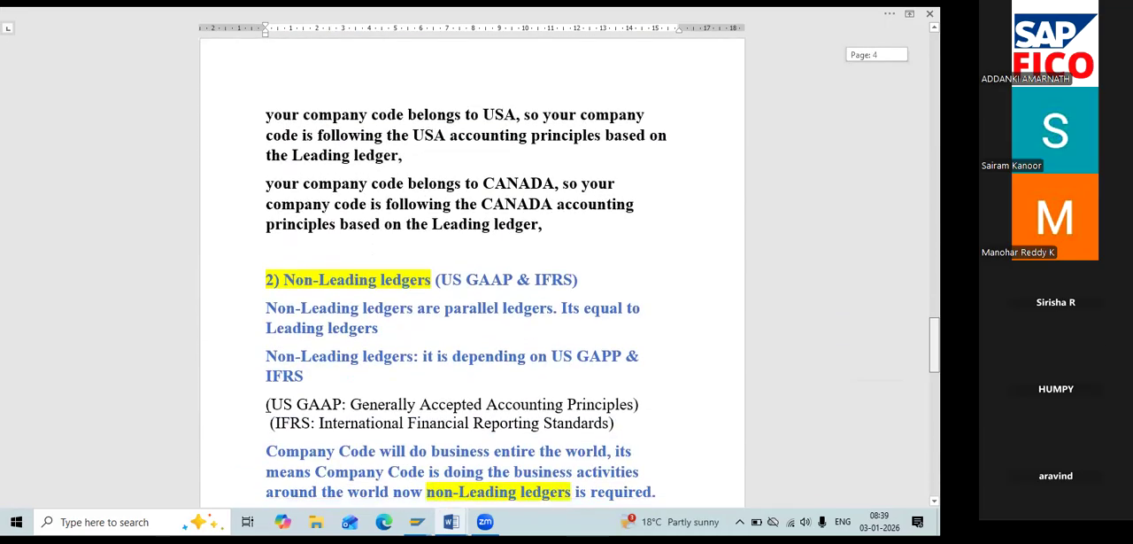
Check the configuration list in the Word notes, switch back to SAP and leave the RE11 currency settings for the IMG, discarding pending changes.
{"action": "scroll", "coordinate": [472, 283], "scroll_direction": "down", "scroll_amount": 5}
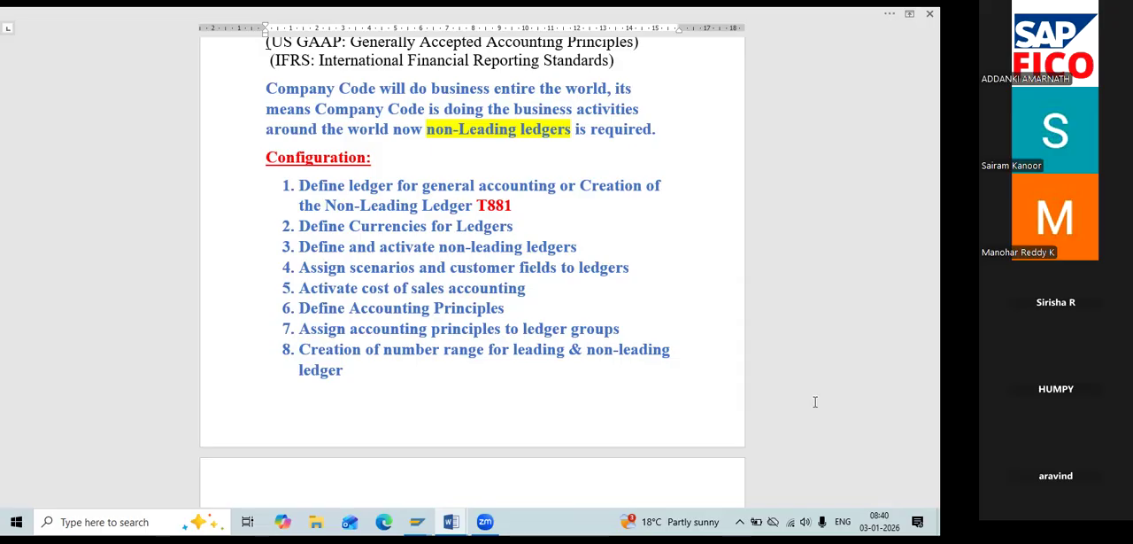
{"action": "key", "text": "alt+Tab"}
{"action": "key", "text": "alt+Tab"}
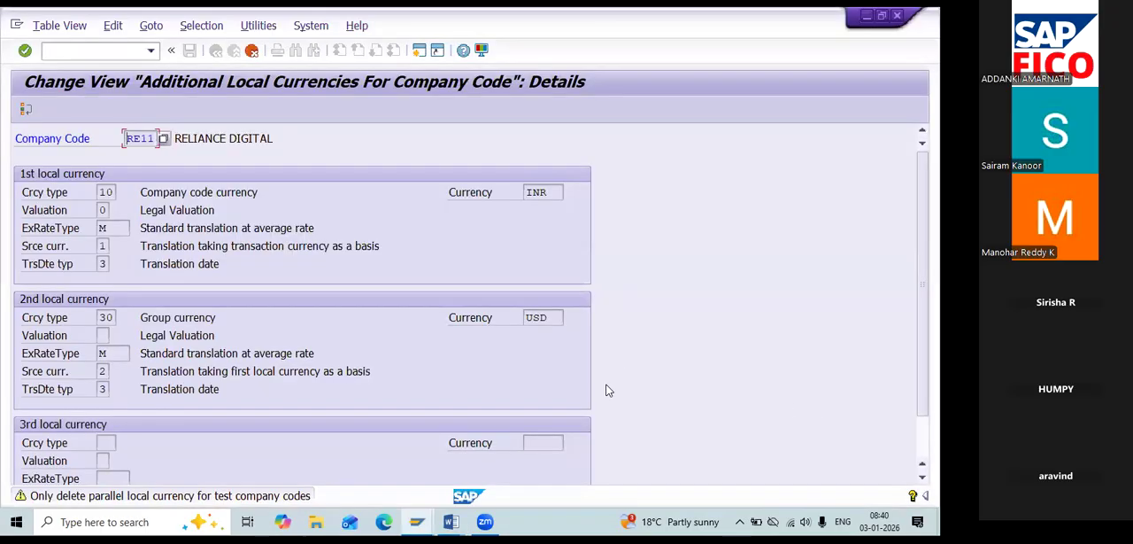
{"action": "key", "text": "F12"}
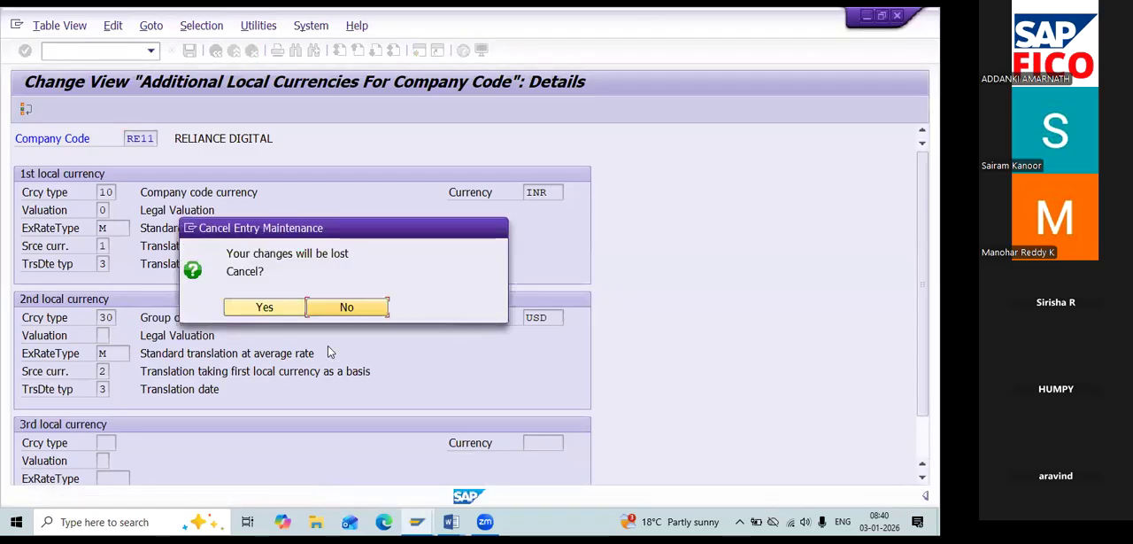
{"action": "left_click", "coordinate": [302, 316]}
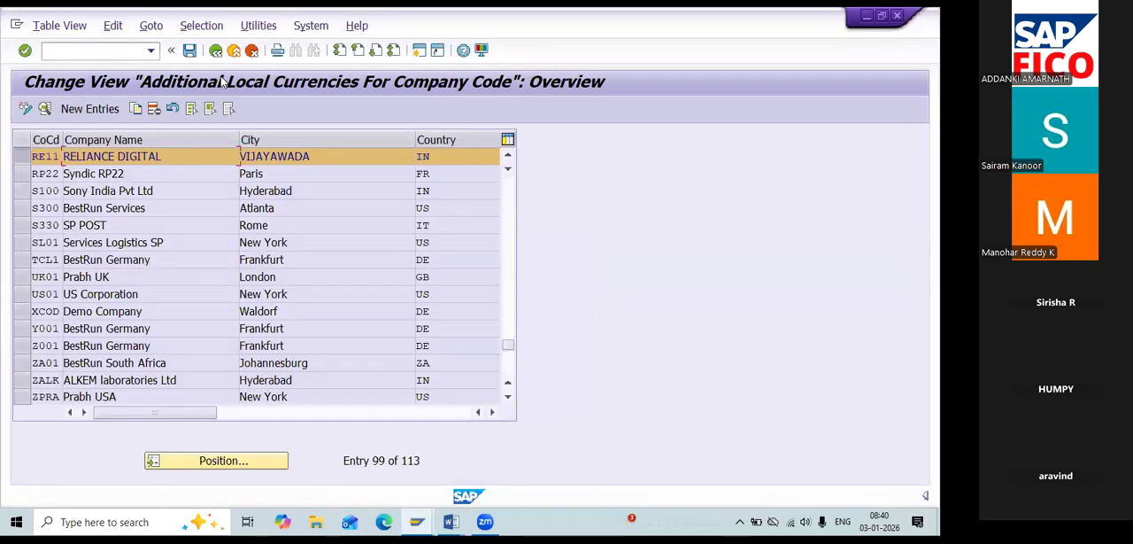
{"action": "left_click", "coordinate": [215, 49]}
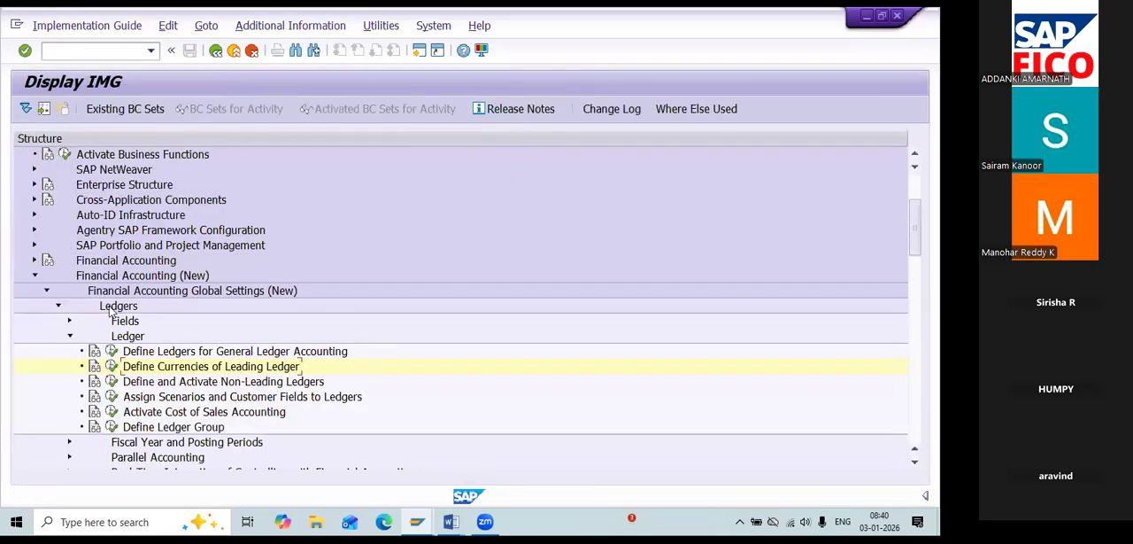
Open the Define and Activate Non-Leading Ledgers activity with ledger G1 as the work area.
{"action": "left_click", "coordinate": [113, 380]}
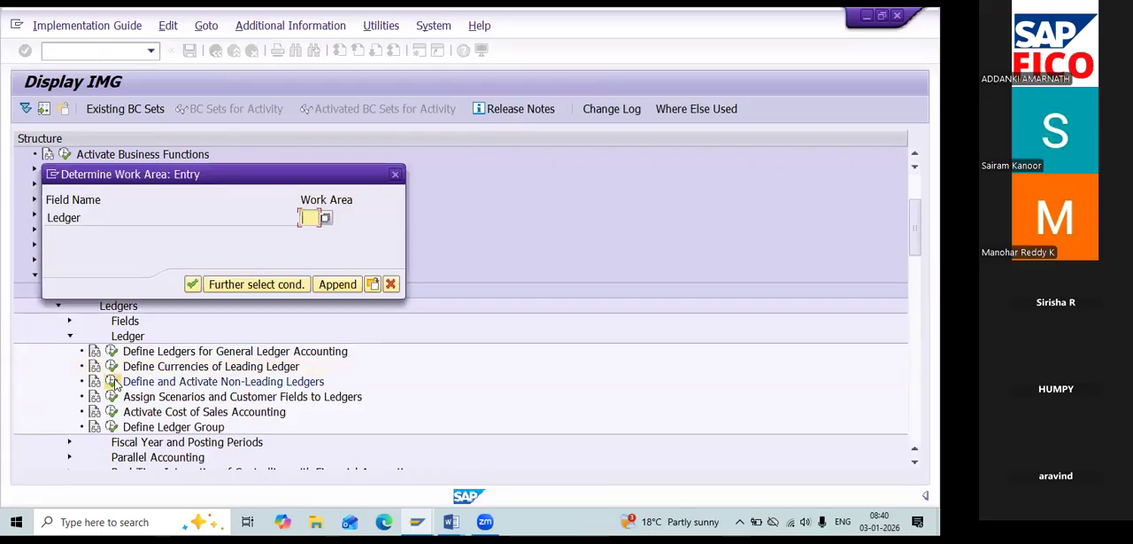
{"action": "type", "text": "gl"}
{"action": "key", "text": "BackSpace"}
{"action": "key", "text": "BackSpace"}
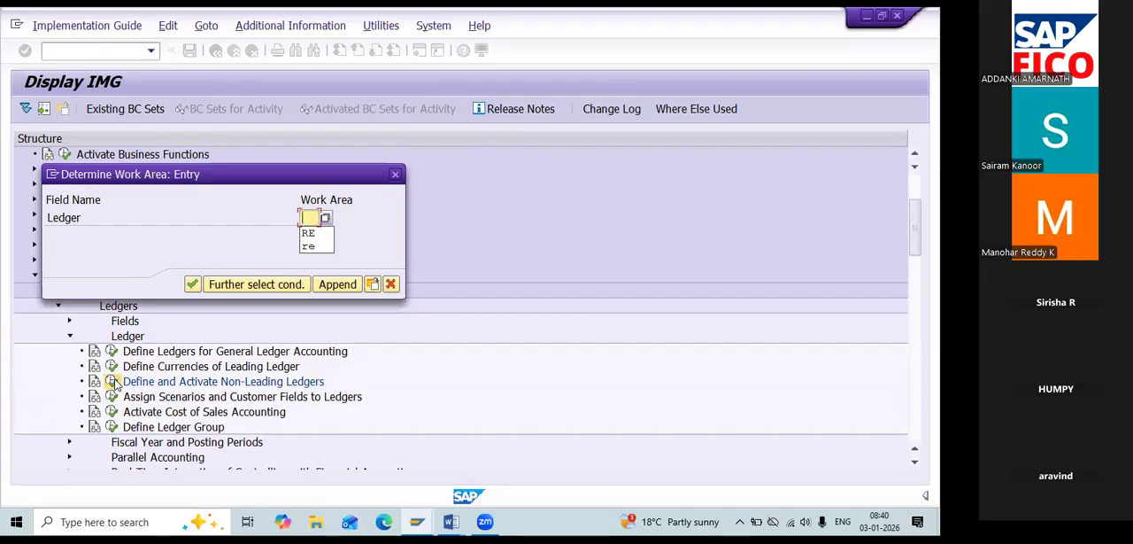
{"action": "type", "text": "Gl"}
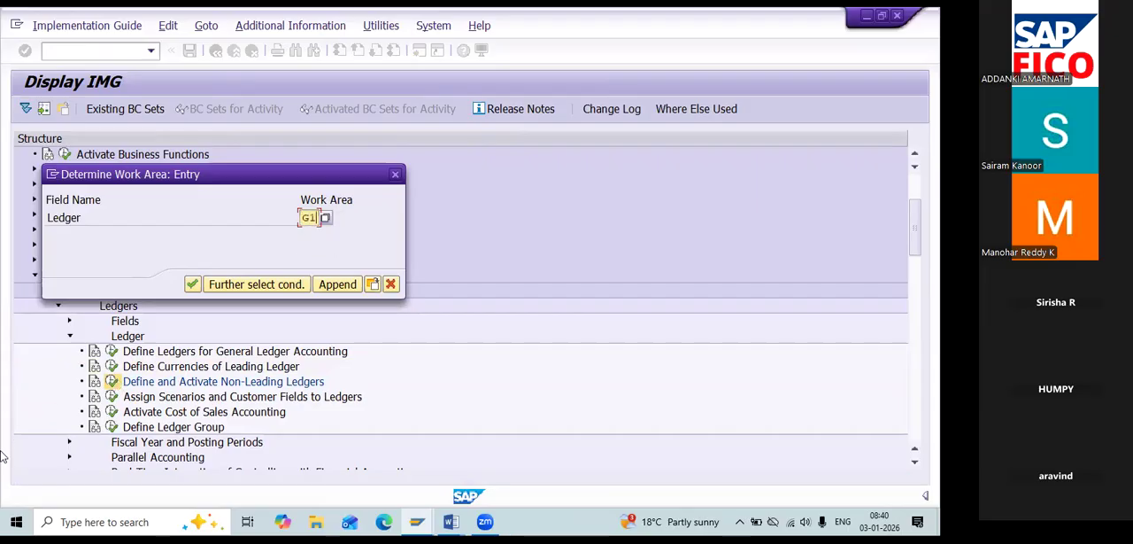
{"action": "left_click", "coordinate": [193, 285]}
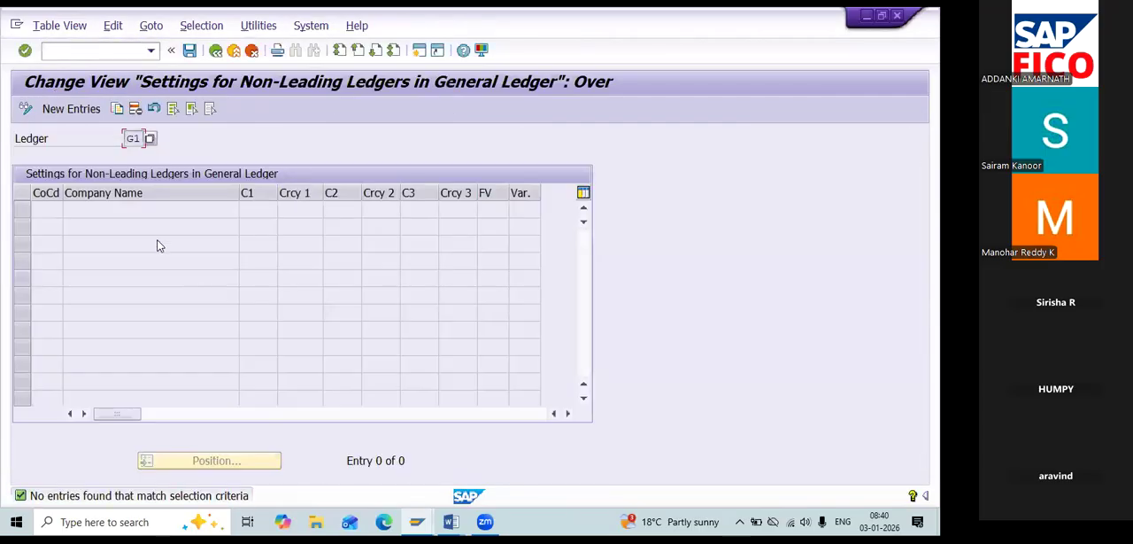
Create a new entry for ledger G1 with company code RE11 and 30 as the second currency type.
{"action": "left_click", "coordinate": [99, 107]}
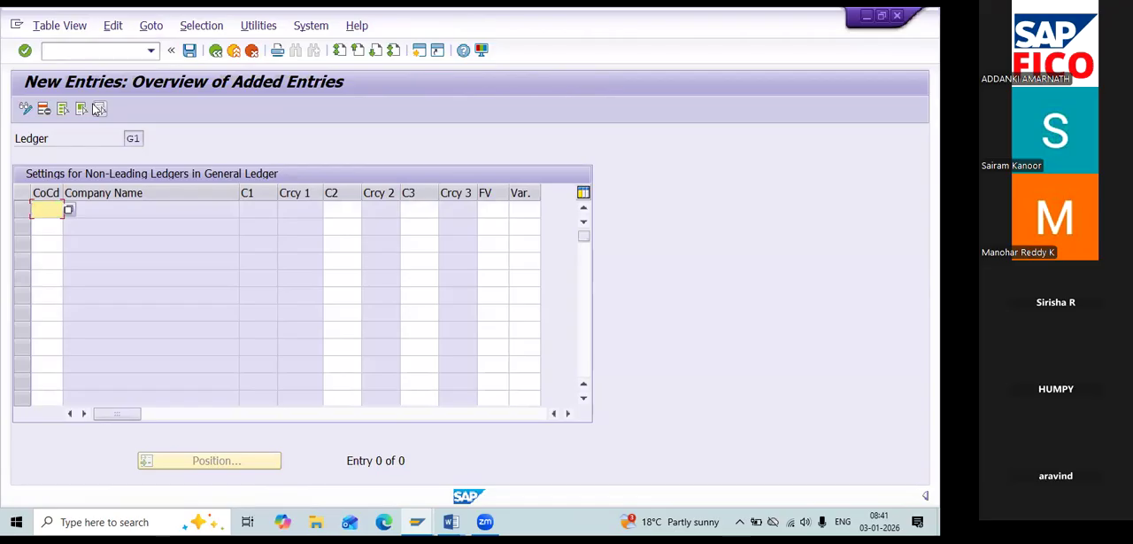
{"action": "type", "text": "RE11"}
{"action": "key", "text": "Tab"}
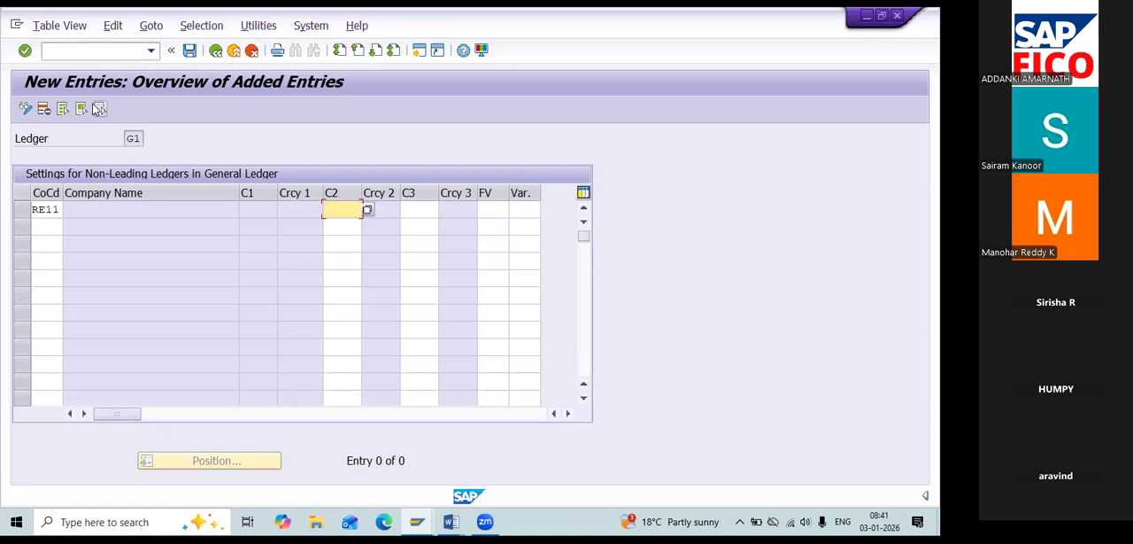
{"action": "type", "text": "30"}
{"action": "key", "text": "Tab"}
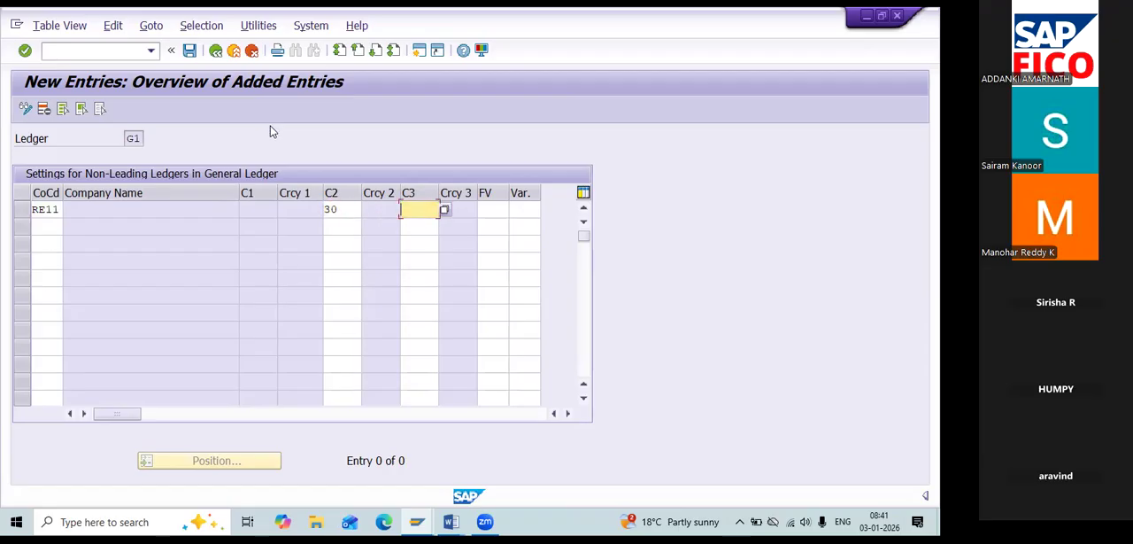
{"action": "key", "text": "shift+Tab"}
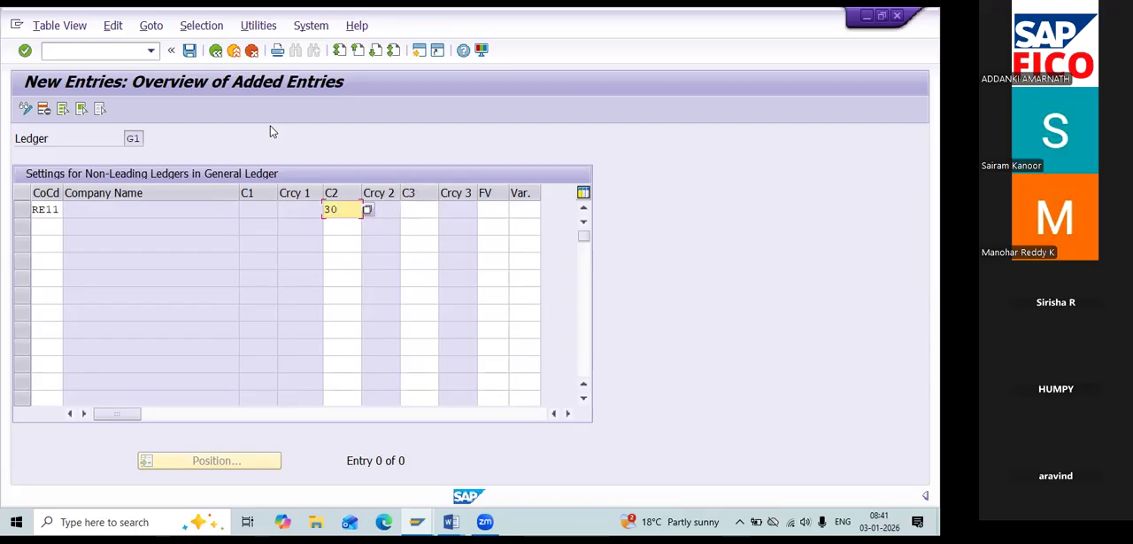
{"action": "key", "text": "Tab"}
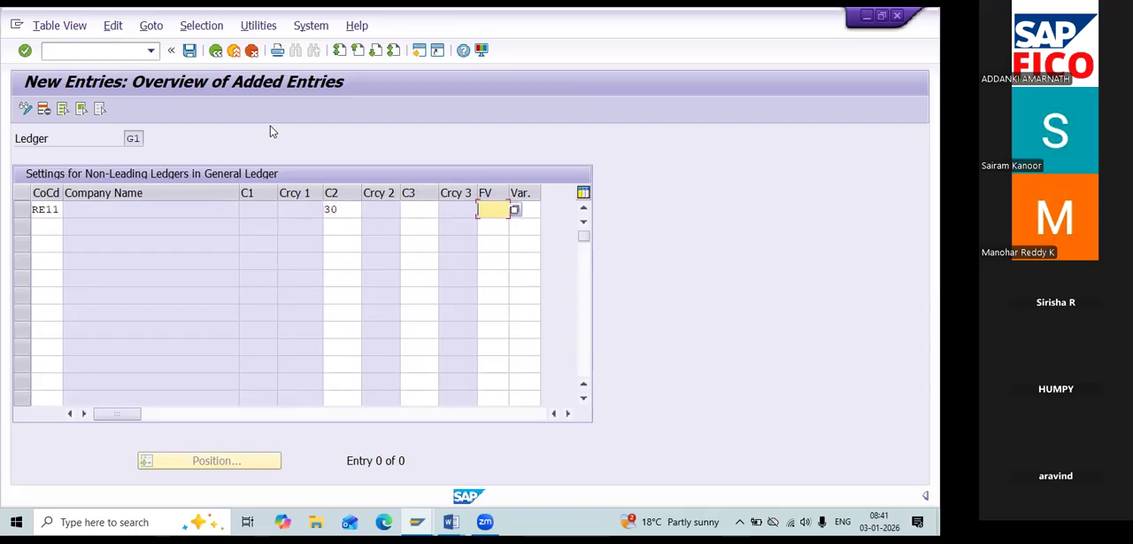
{"action": "type", "text": "RE"}
{"action": "key", "text": "BackSpace"}
{"action": "key", "text": "BackSpace"}
Open transaction OBY6 in a new session and display the global data details of company code RE11 to look up its variants.
{"action": "left_click", "coordinate": [418, 52]}
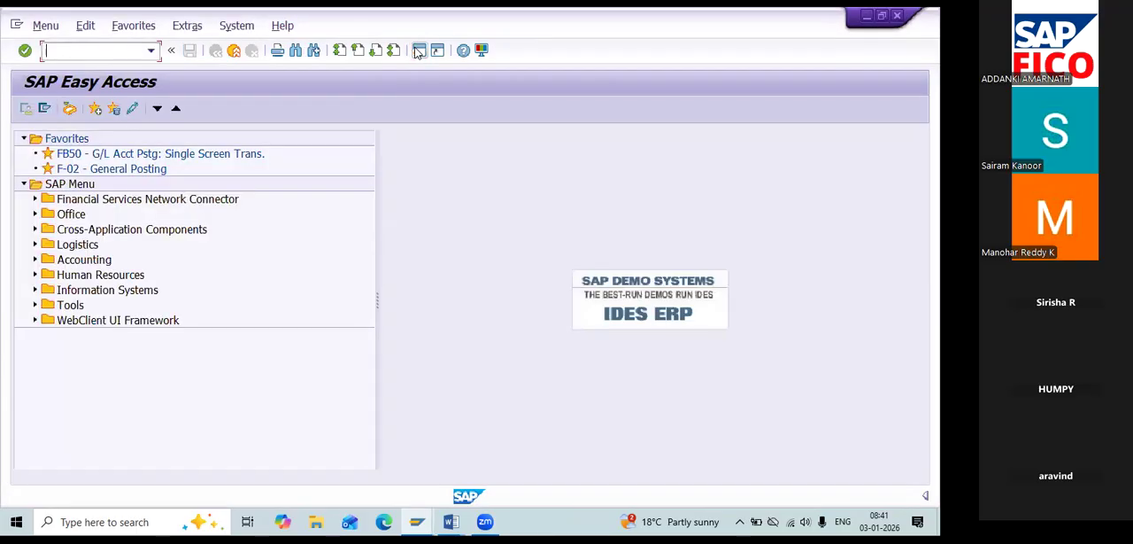
{"action": "type", "text": "OBY6"}
{"action": "key", "text": "Return"}
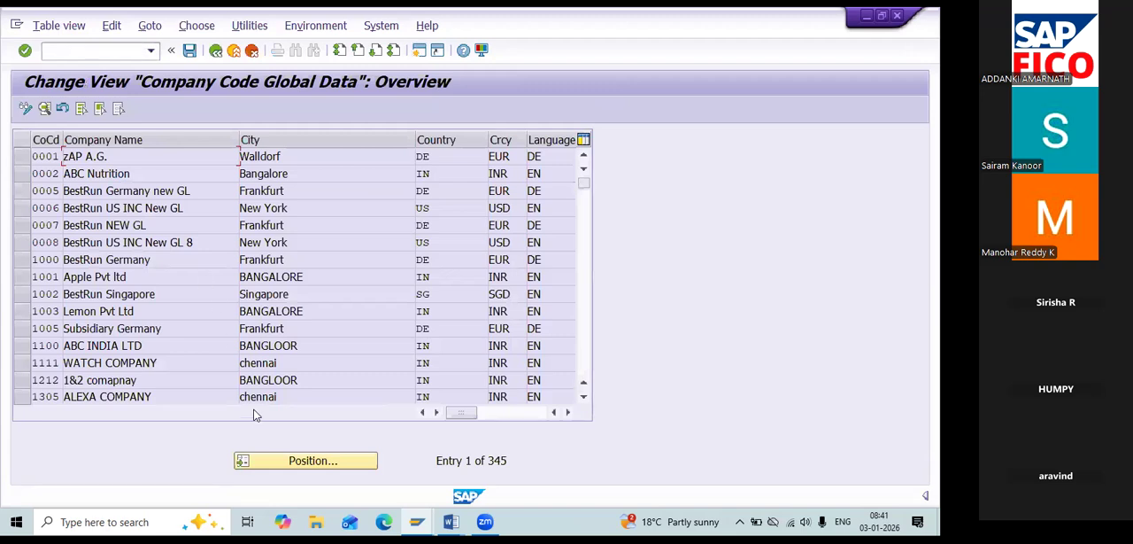
{"action": "type", "text": "RE11"}
{"action": "key", "text": "Return"}
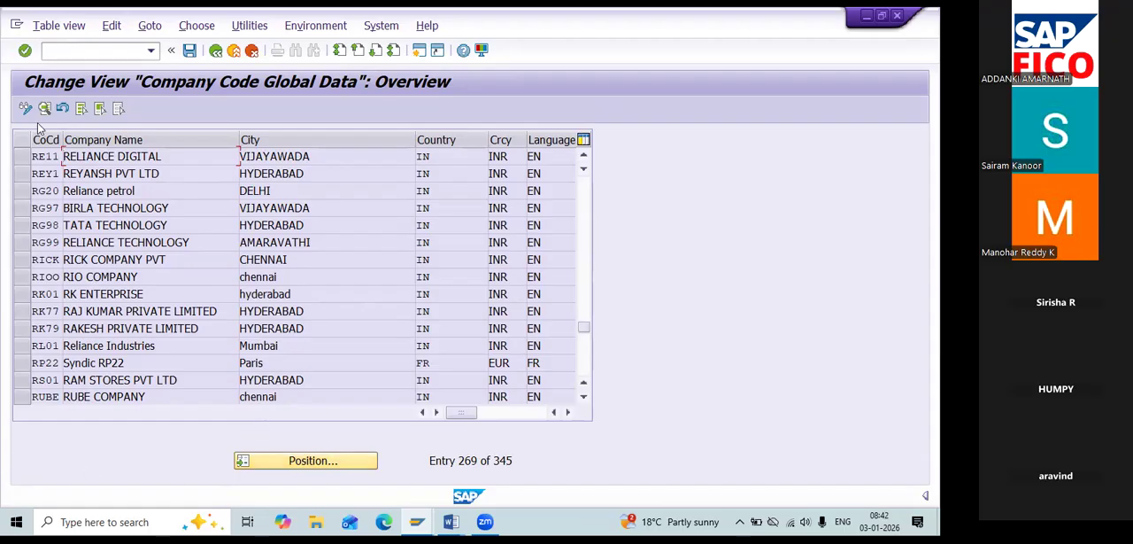
{"action": "left_click", "coordinate": [20, 157]}
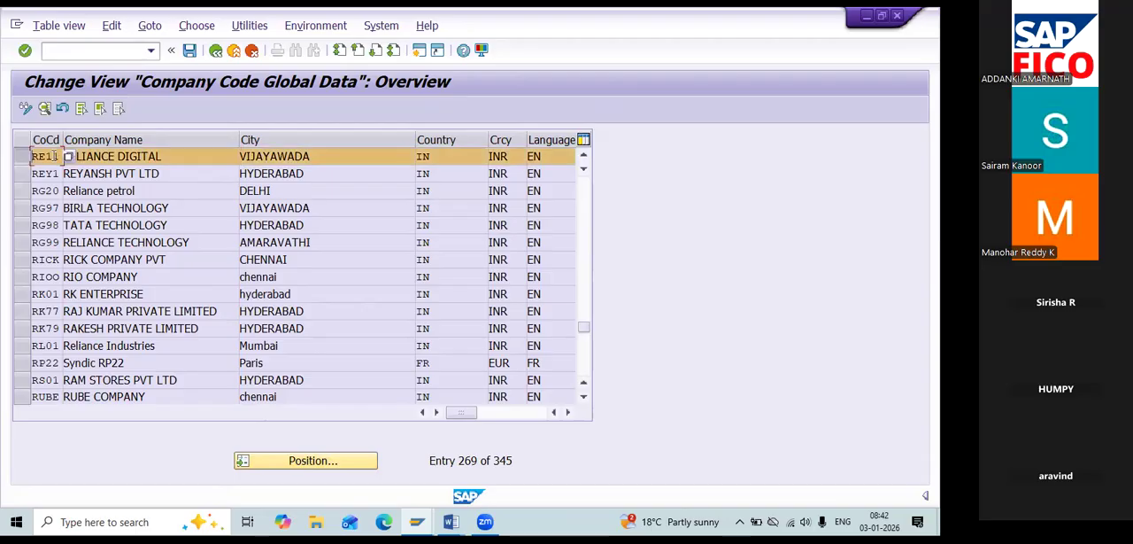
{"action": "double_click", "coordinate": [147, 162]}
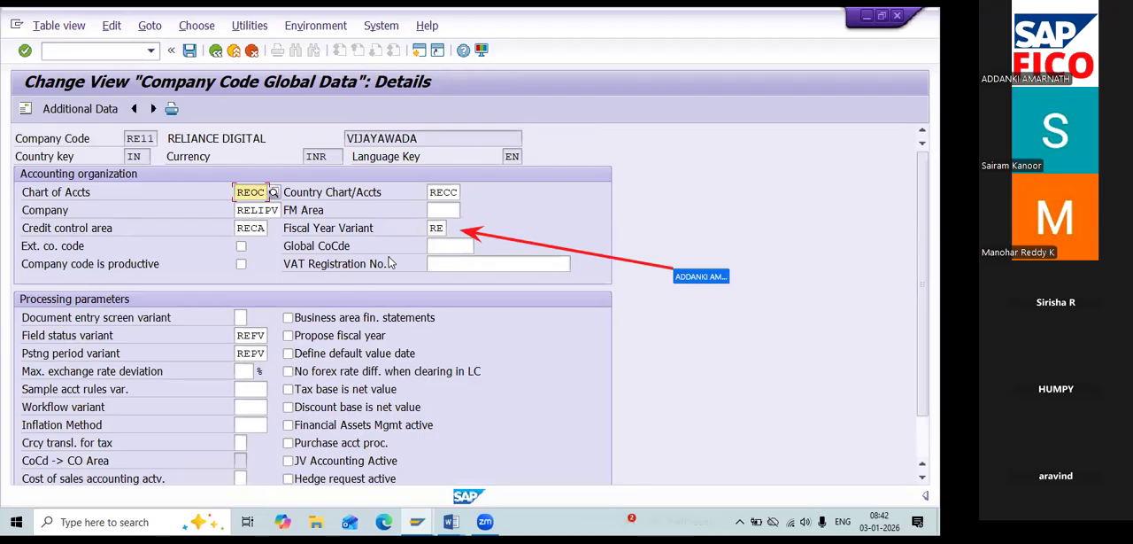
Switch back to the ledger G1 entry and set its fiscal year variant to RE and posting period variant to REPV, consulting RE11's global data.
{"action": "key", "text": "alt+Tab"}
{"action": "type", "text": "RE"}
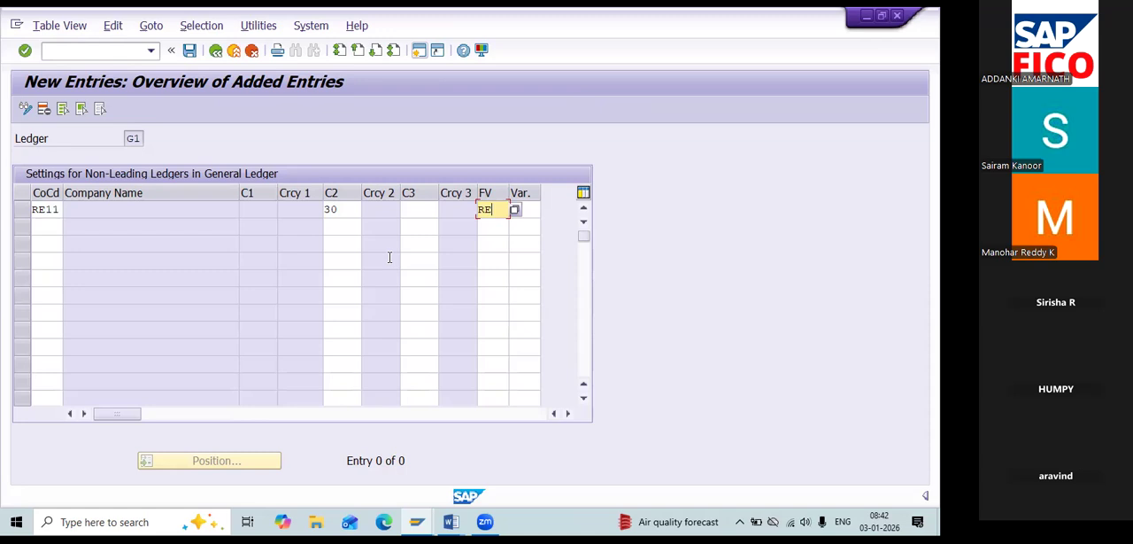
{"action": "key", "text": "Tab"}
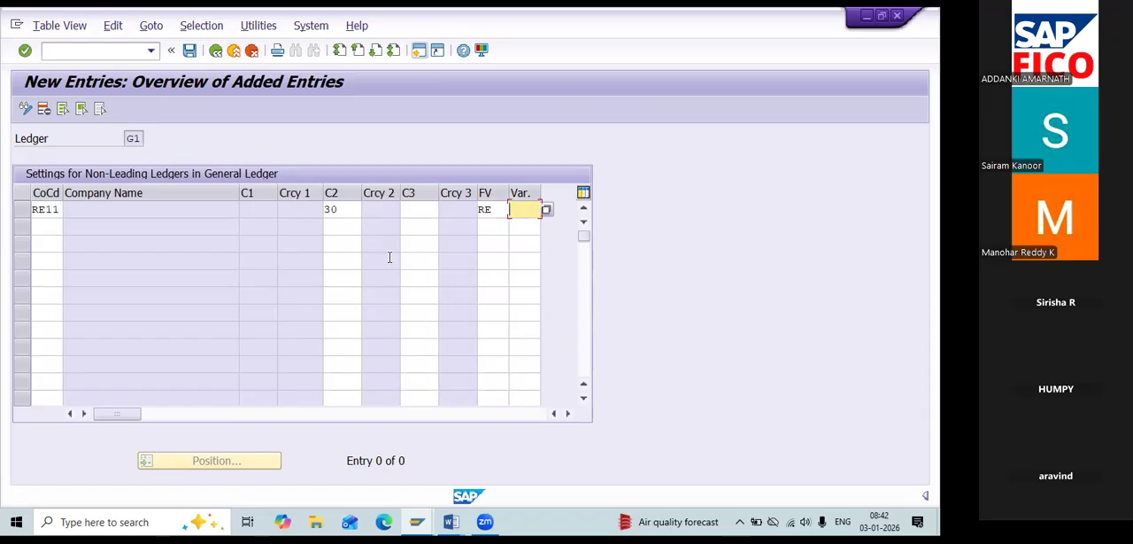
{"action": "key", "text": "alt+Tab"}
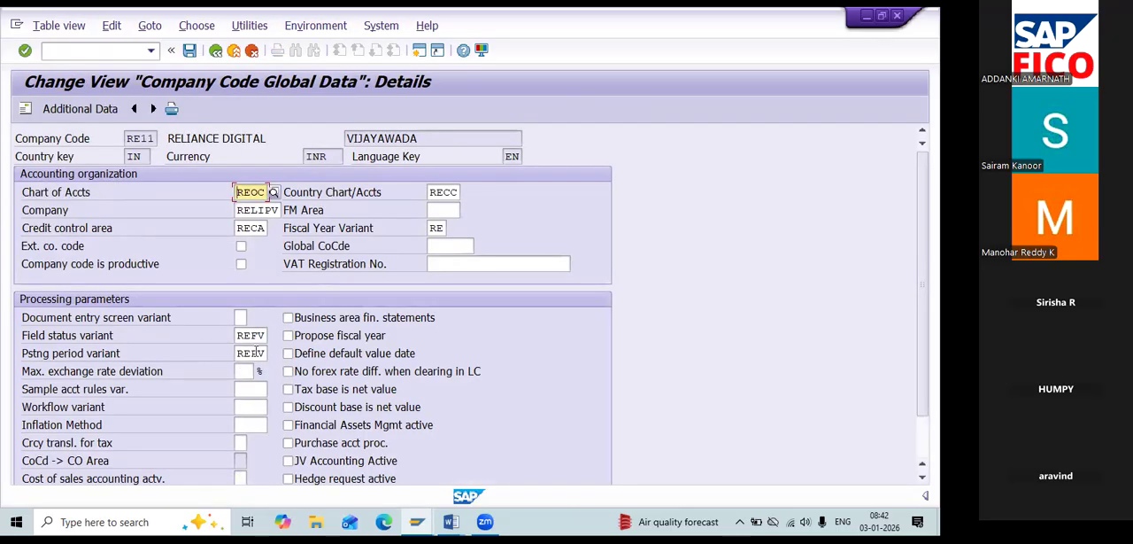
{"action": "key", "text": "alt+Tab"}
{"action": "type", "text": "R"}
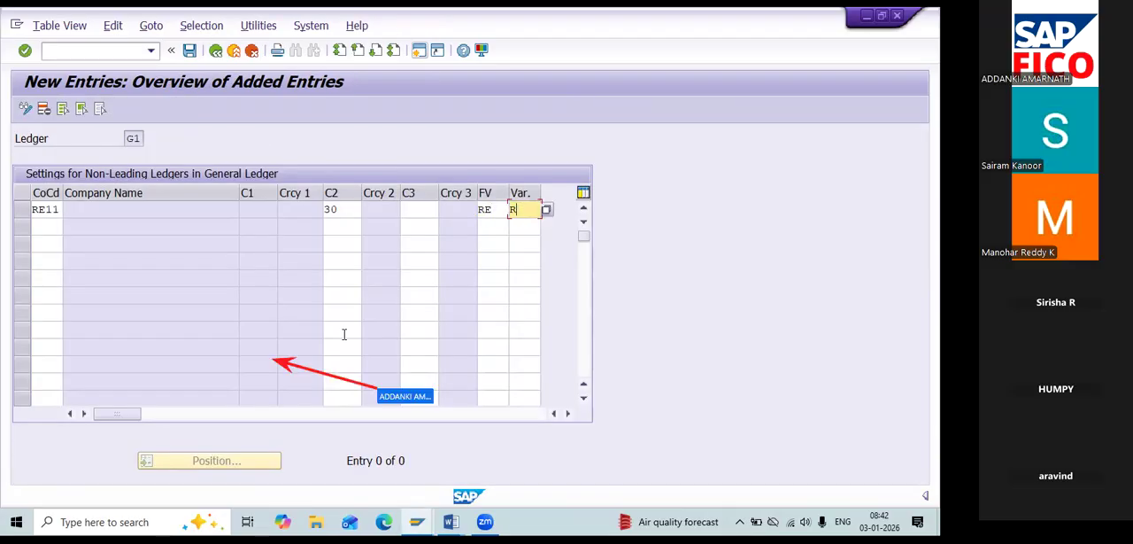
{"action": "type", "text": "EPV"}
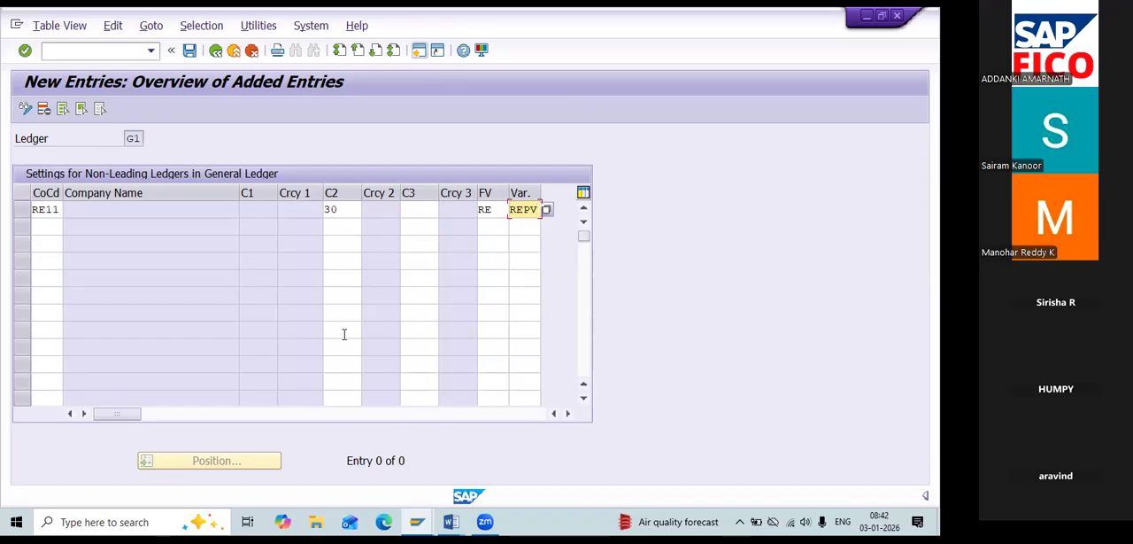
Validate the ledger G1 entry, answer No to productive use of the company code, and save it under the proposed customizing request.
{"action": "key", "text": "Return"}
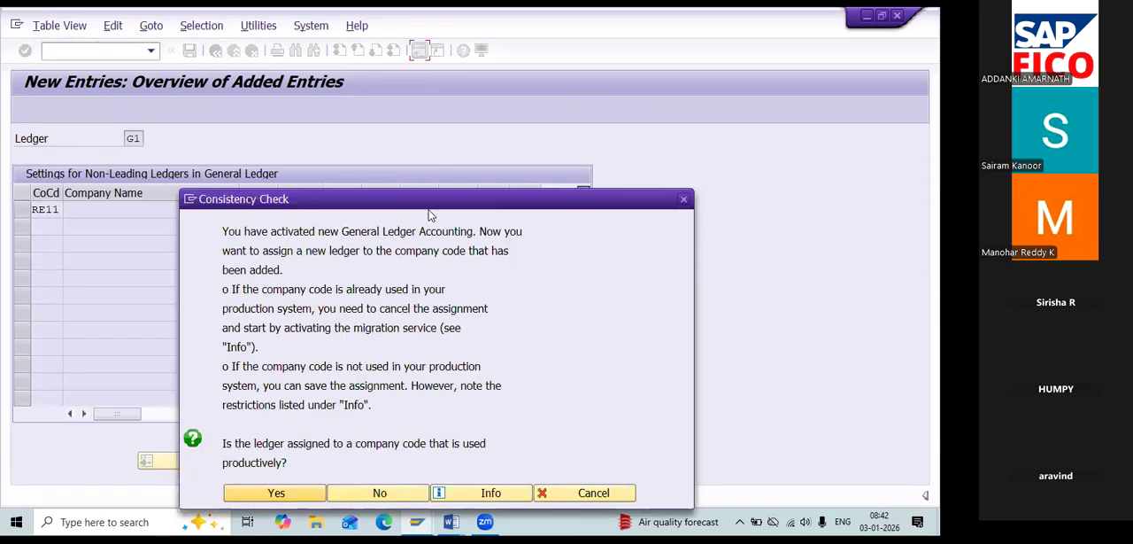
{"action": "left_click_drag", "start_coordinate": [429, 210], "coordinate": [420, 105]}
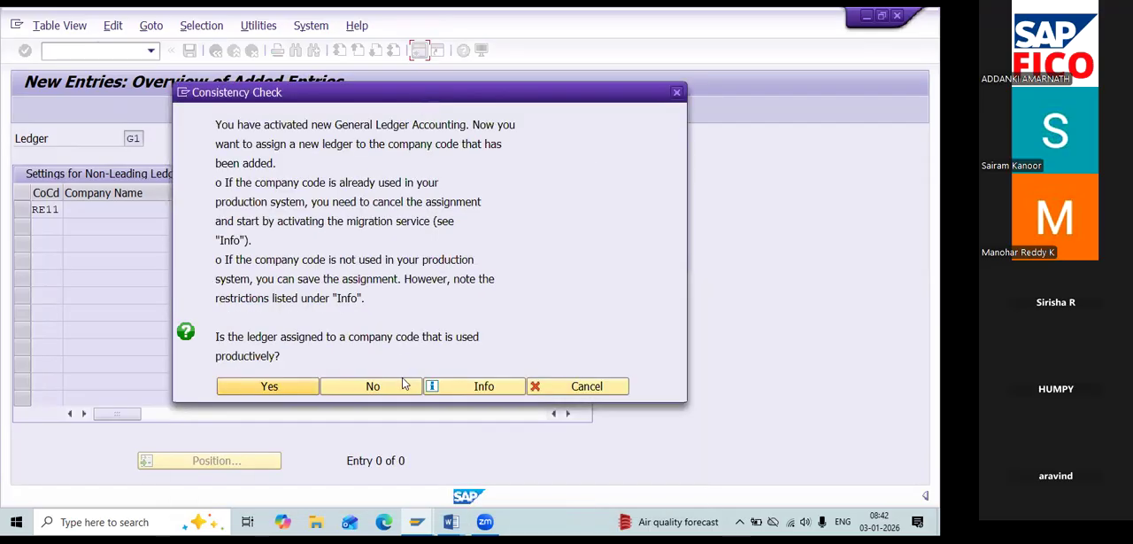
{"action": "left_click", "coordinate": [393, 385]}
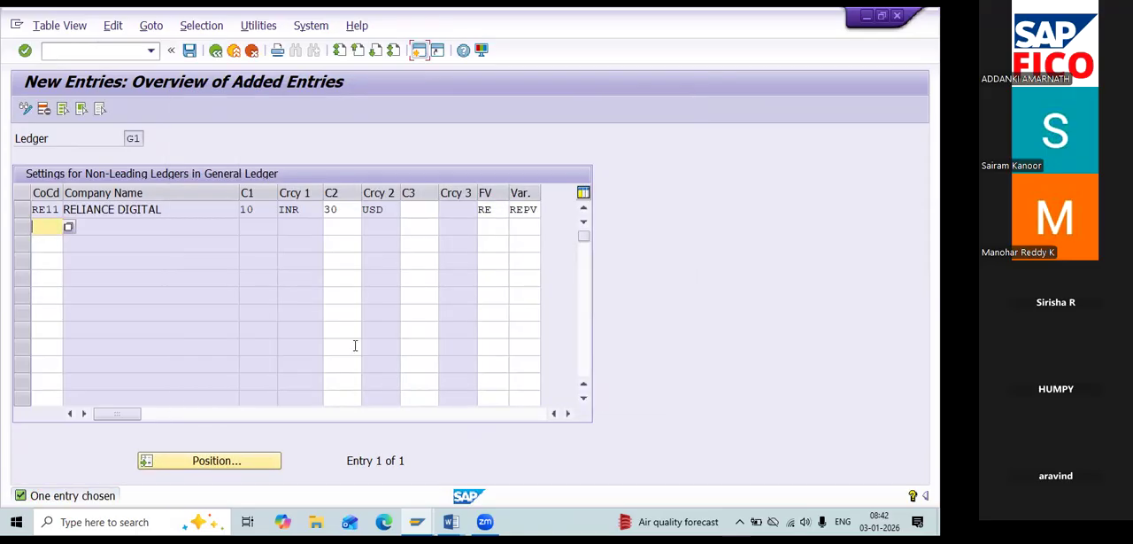
{"action": "left_click", "coordinate": [183, 60]}
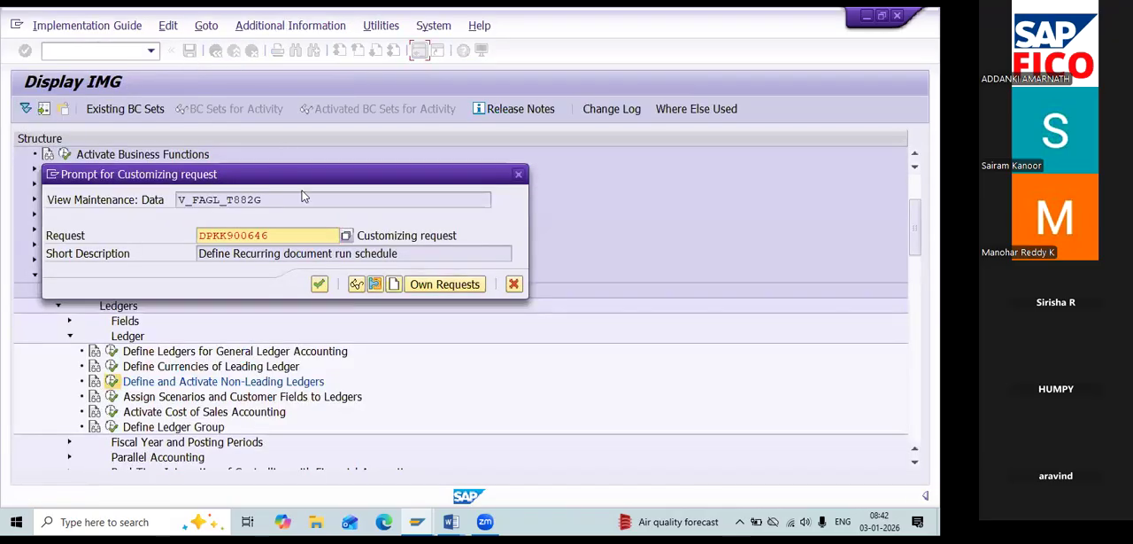
{"action": "left_click", "coordinate": [318, 285]}
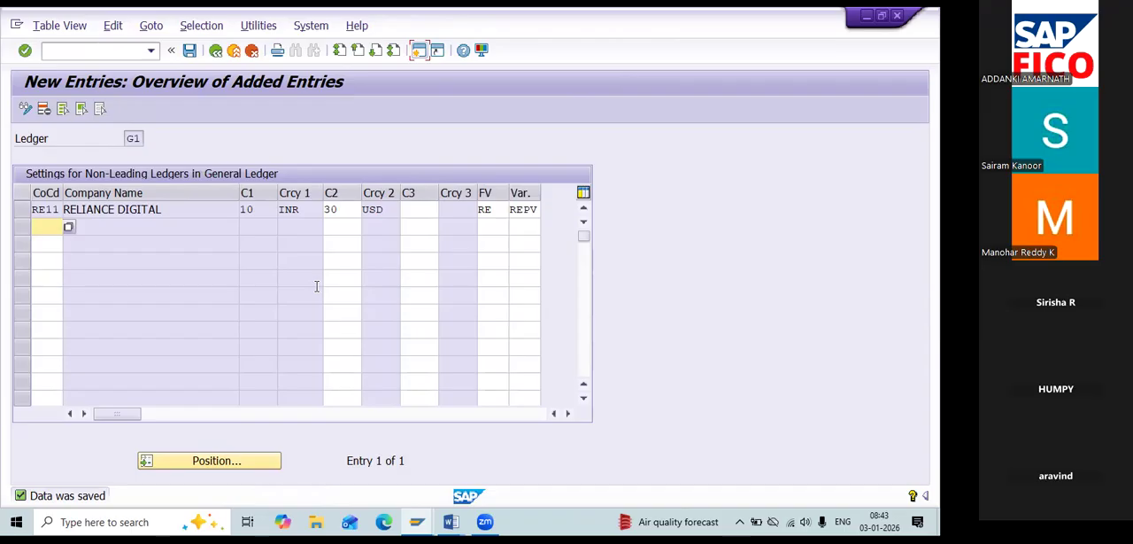
Return to the IMG and reopen Define and Activate Non-Leading Ledgers with ledger G2 as the work area.
{"action": "left_click", "coordinate": [217, 51]}
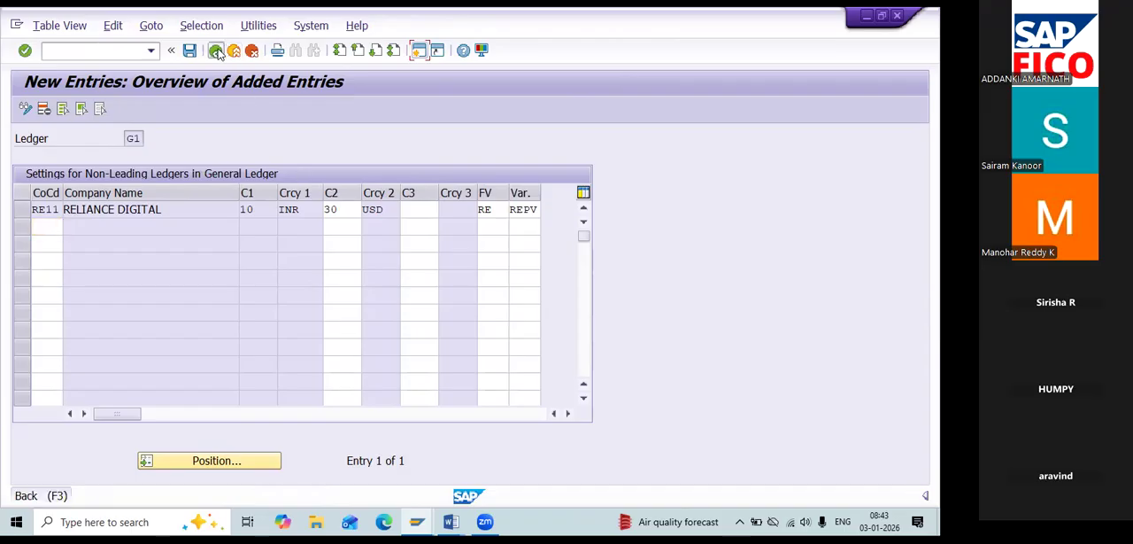
{"action": "left_click", "coordinate": [217, 51]}
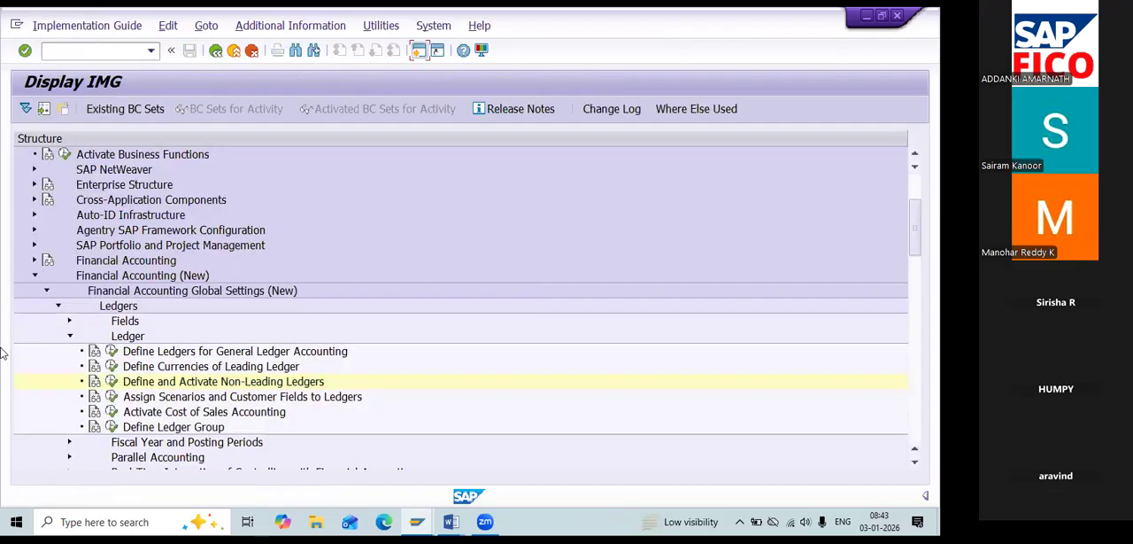
{"action": "left_click", "coordinate": [112, 381]}
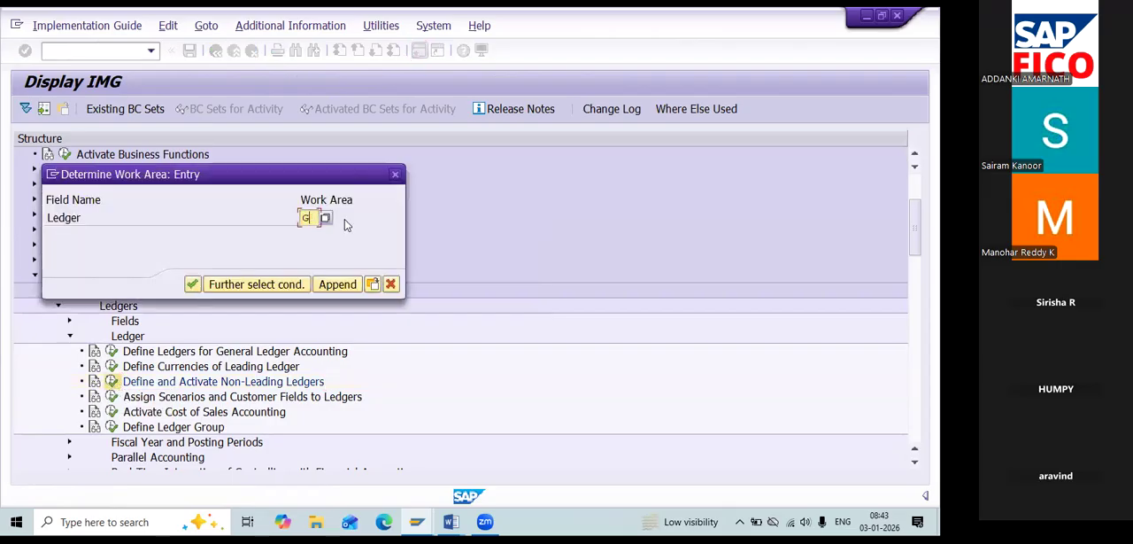
{"action": "left_click", "coordinate": [192, 284]}
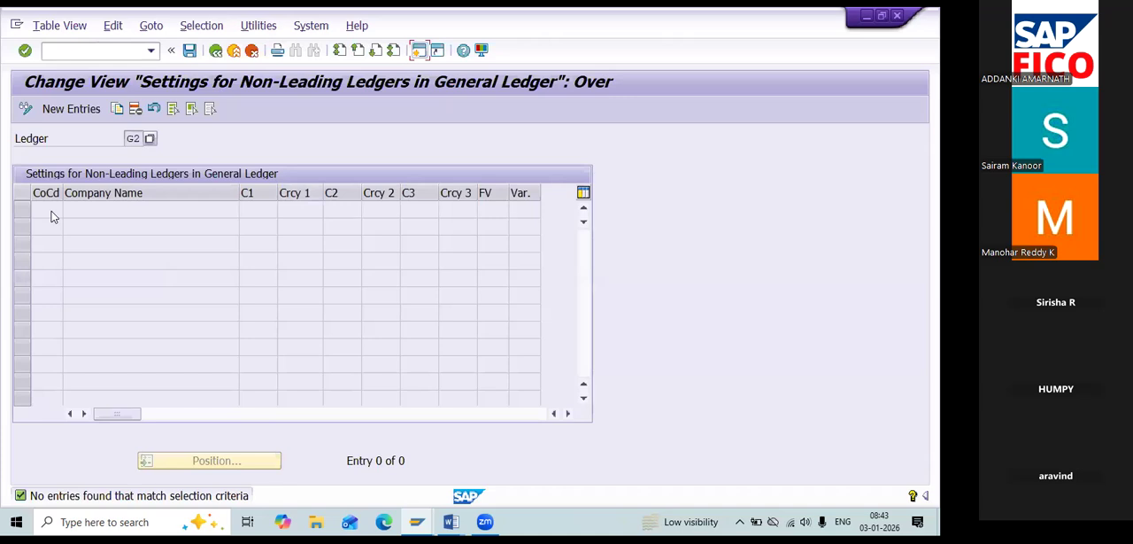
Add a ledger G2 entry for company code RE11 with second currency type 30, fiscal year variant RE and posting period variant REPV.
{"action": "left_click", "coordinate": [84, 109]}
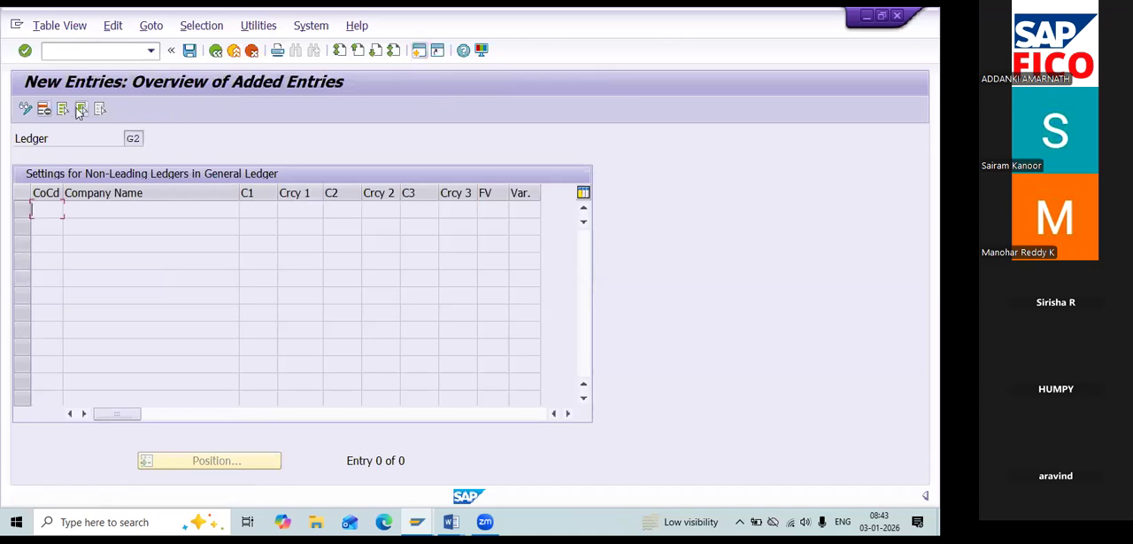
{"action": "type", "text": "R"}
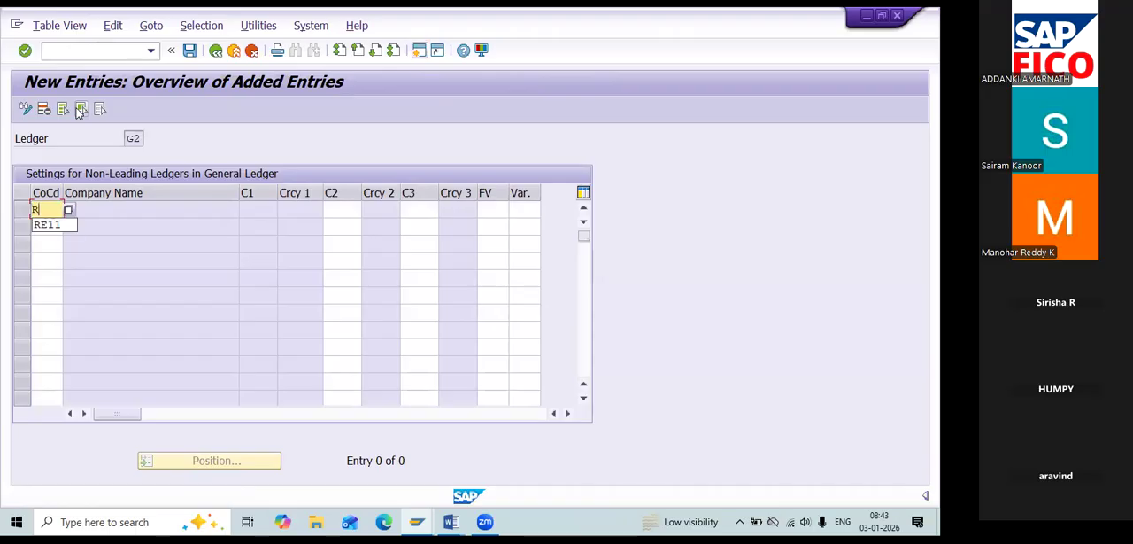
{"action": "type", "text": "E11"}
{"action": "key", "text": "Tab"}
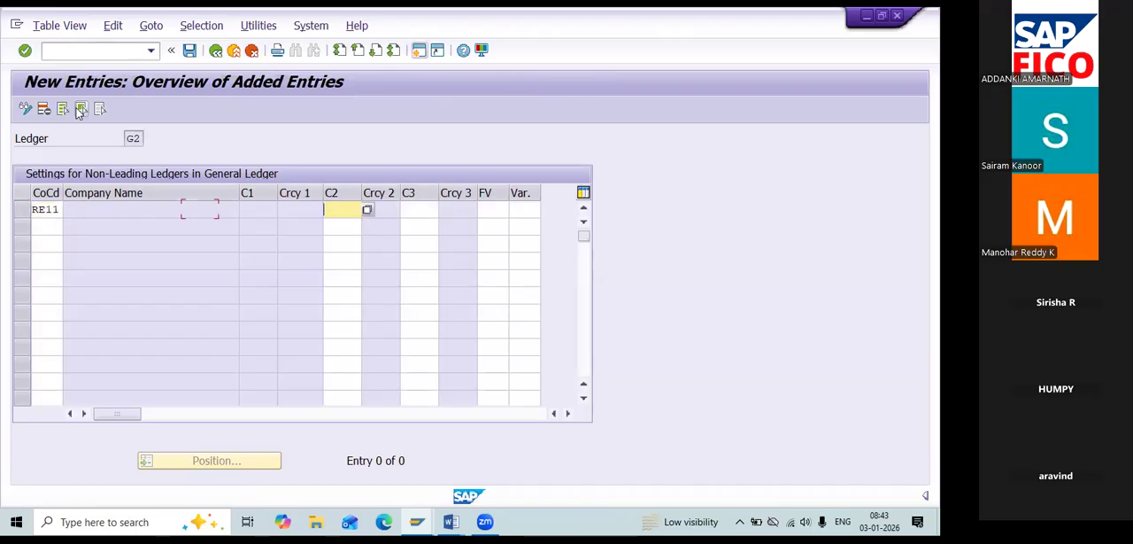
{"action": "type", "text": "30"}
{"action": "key", "text": "Tab"}
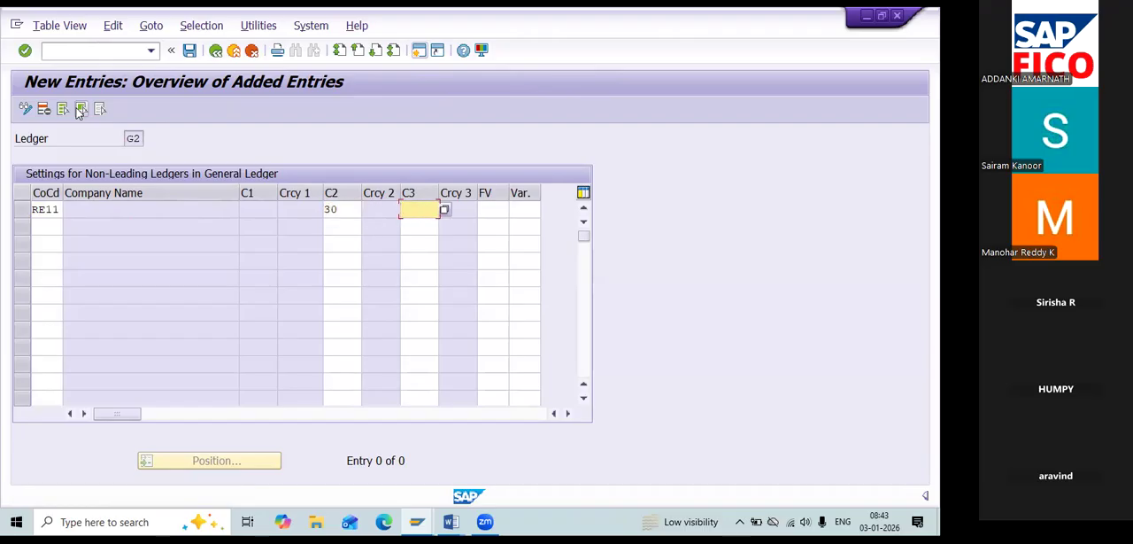
{"action": "key", "text": "Tab"}
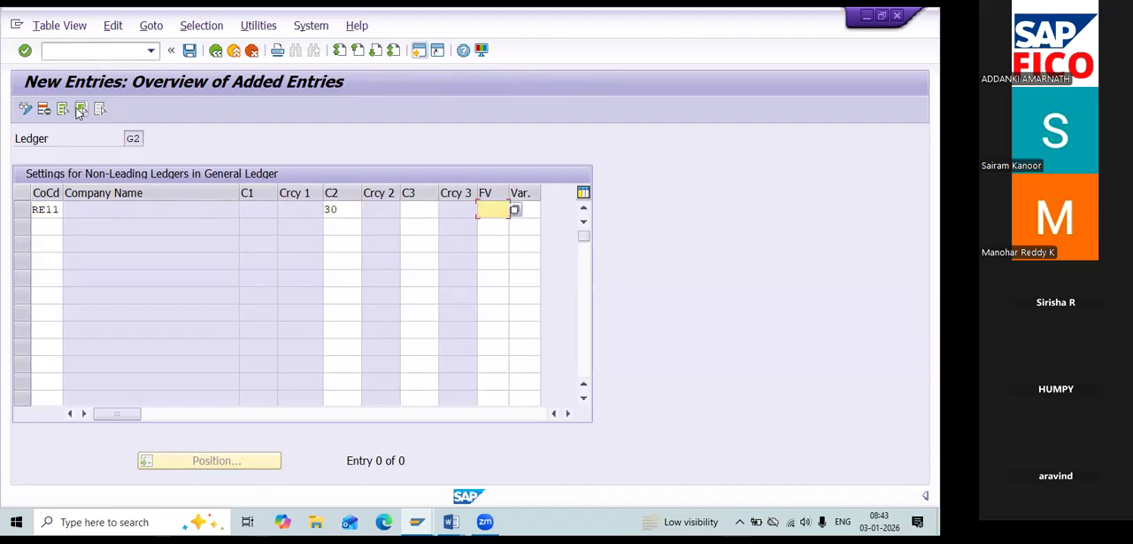
{"action": "type", "text": "RE"}
{"action": "key", "text": "Tab"}
{"action": "type", "text": "REPV"}
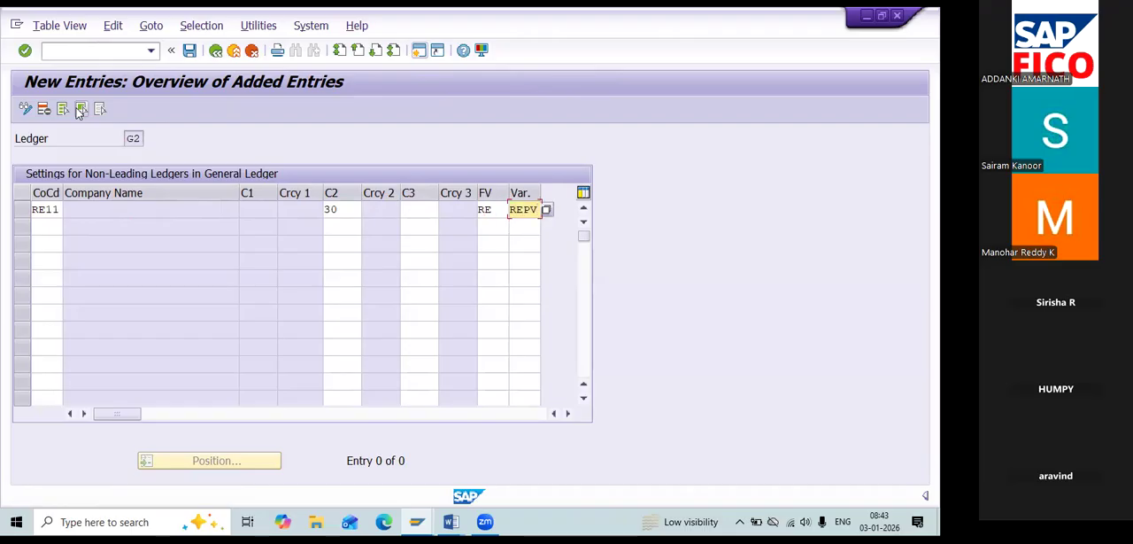
Validate the ledger G2 entry, answer No to productive use of the company code, and save it under the proposed customizing request.
{"action": "key", "text": "Return"}
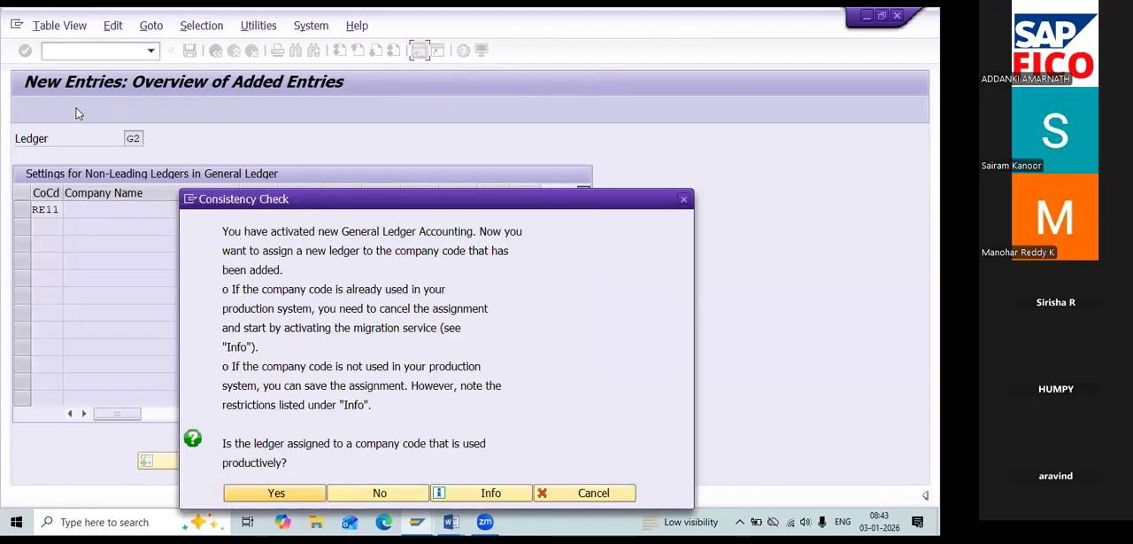
{"action": "left_click_drag", "start_coordinate": [349, 211], "coordinate": [334, 100]}
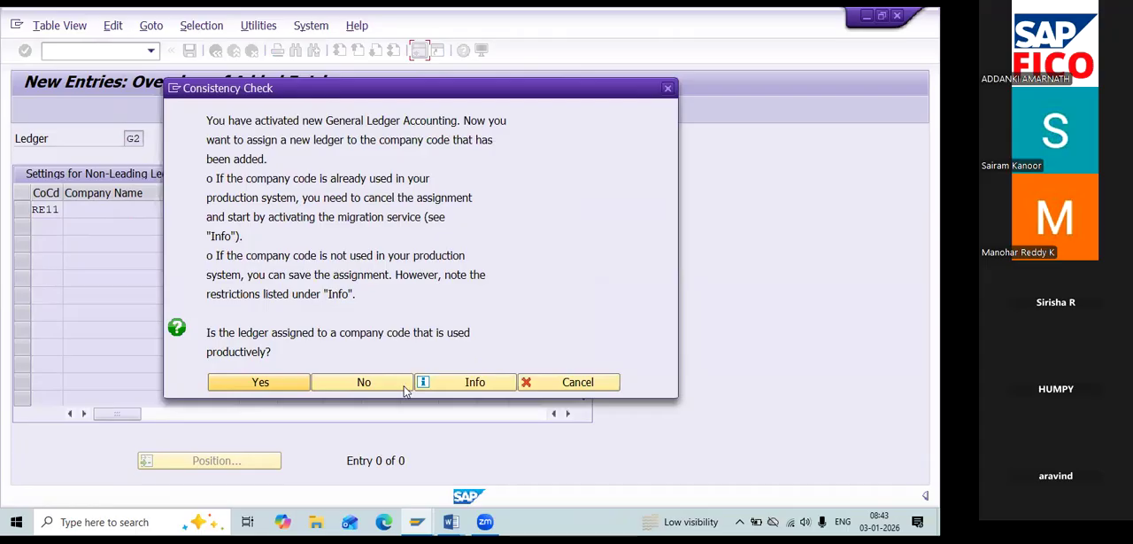
{"action": "left_click", "coordinate": [405, 390]}
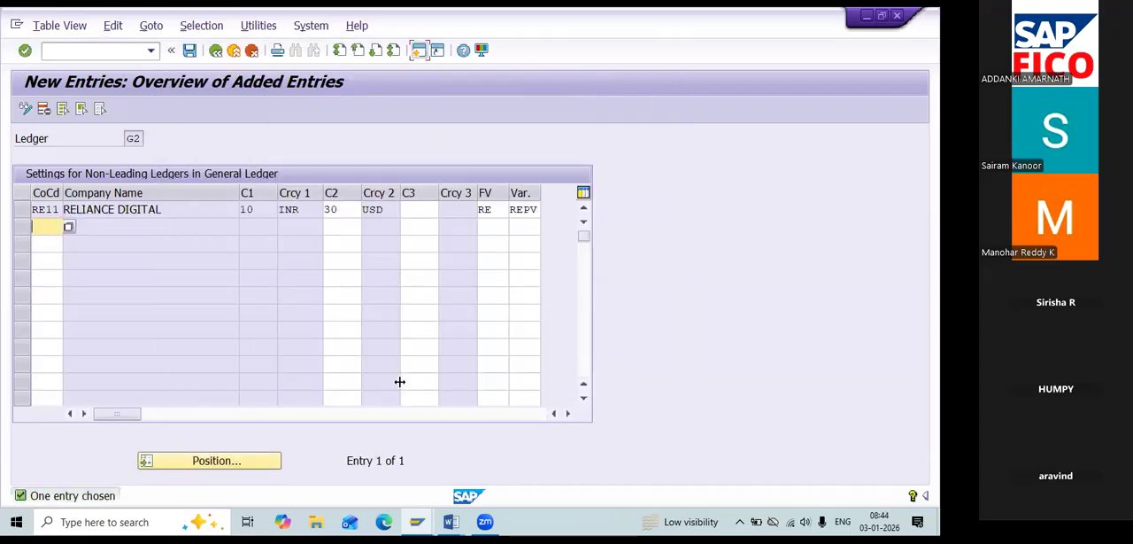
{"action": "left_click", "coordinate": [189, 50]}
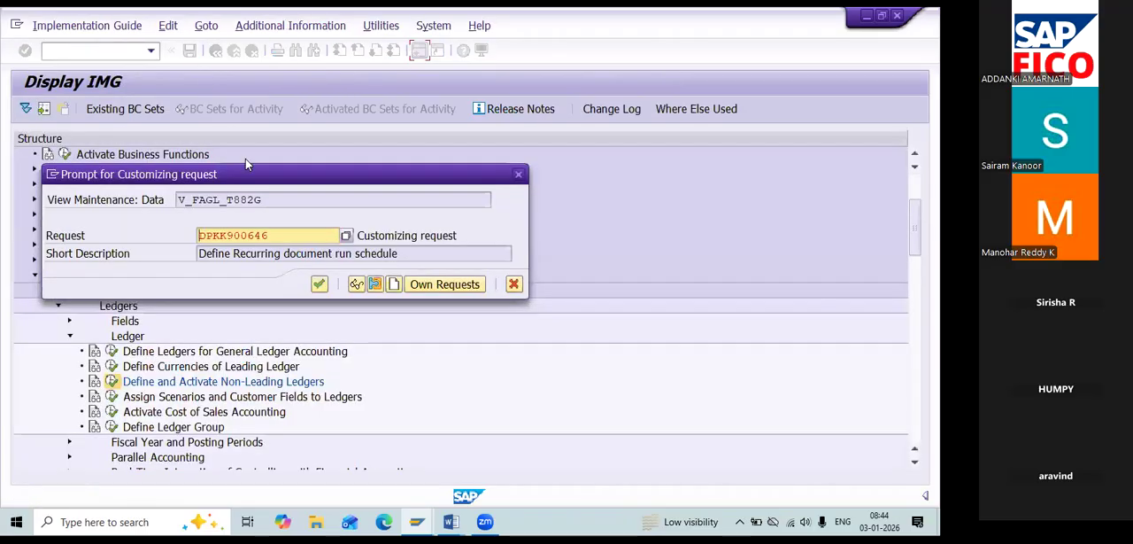
{"action": "left_click", "coordinate": [320, 285]}
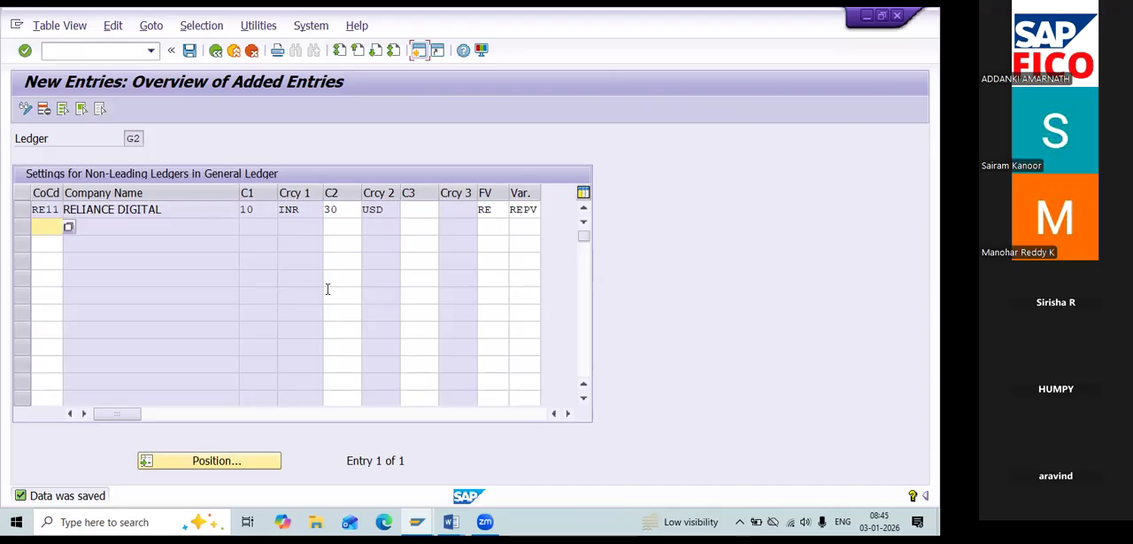
Consult the configuration list in the Word notes, marking item 4 on assigning scenarios and customer fields to ledgers, and return to SAP.
{"action": "key", "text": "alt+Tab"}
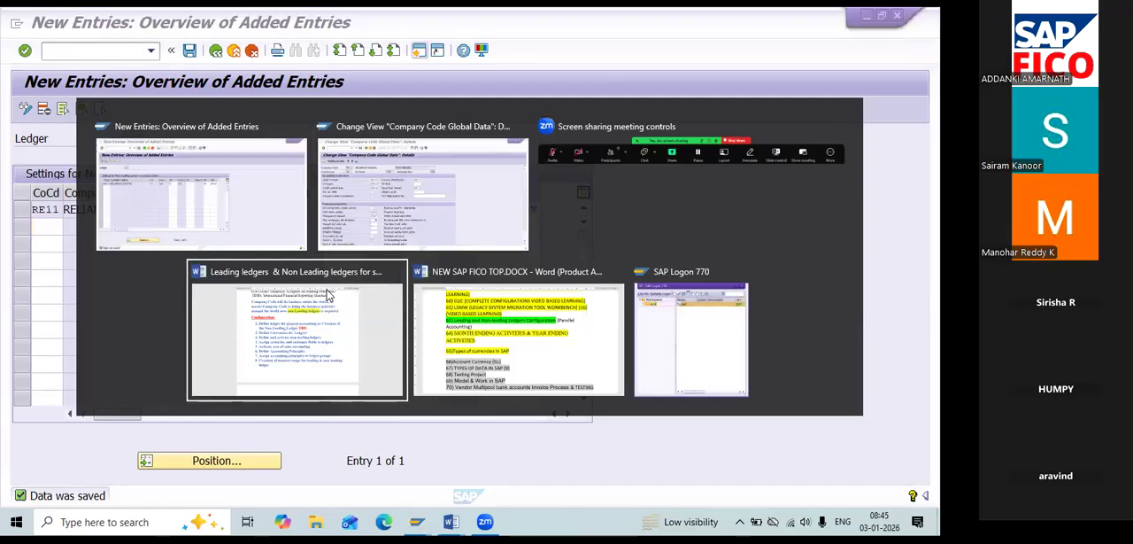
{"action": "left_click", "coordinate": [328, 289]}
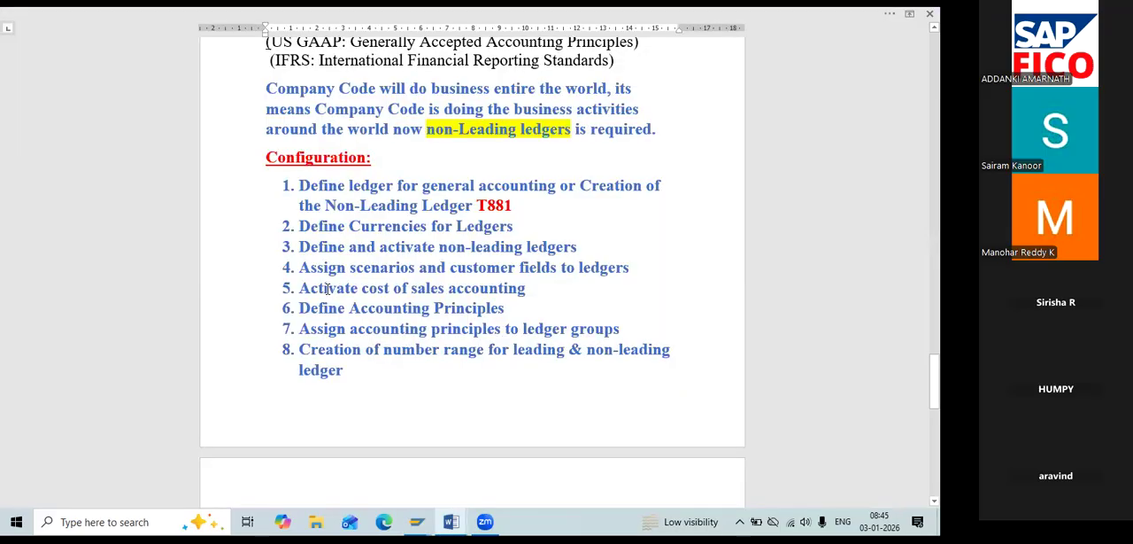
{"action": "left_click_drag", "start_coordinate": [631, 268], "coordinate": [322, 268]}
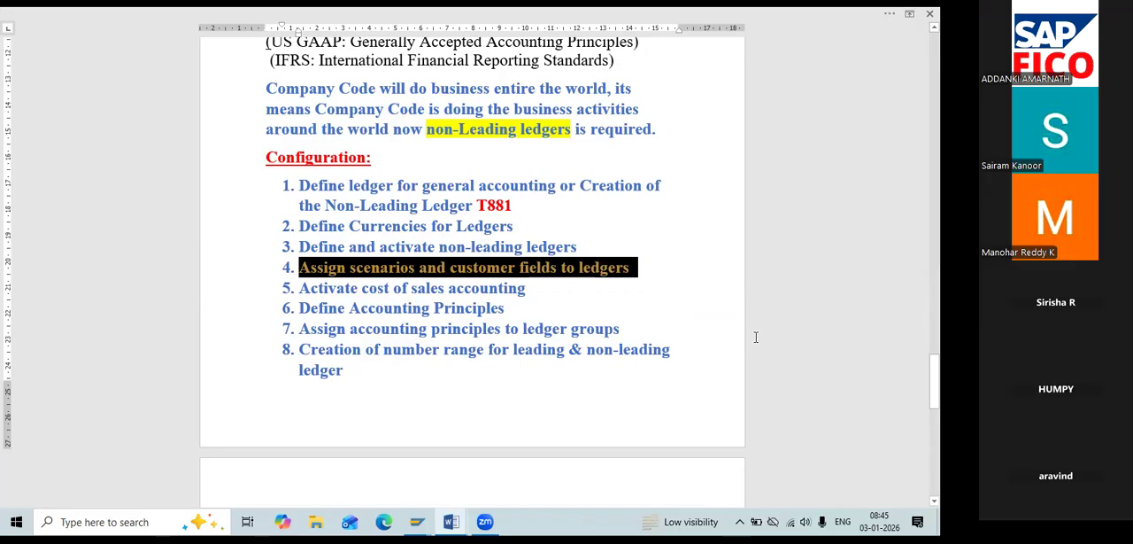
{"action": "key", "text": "alt+Tab"}
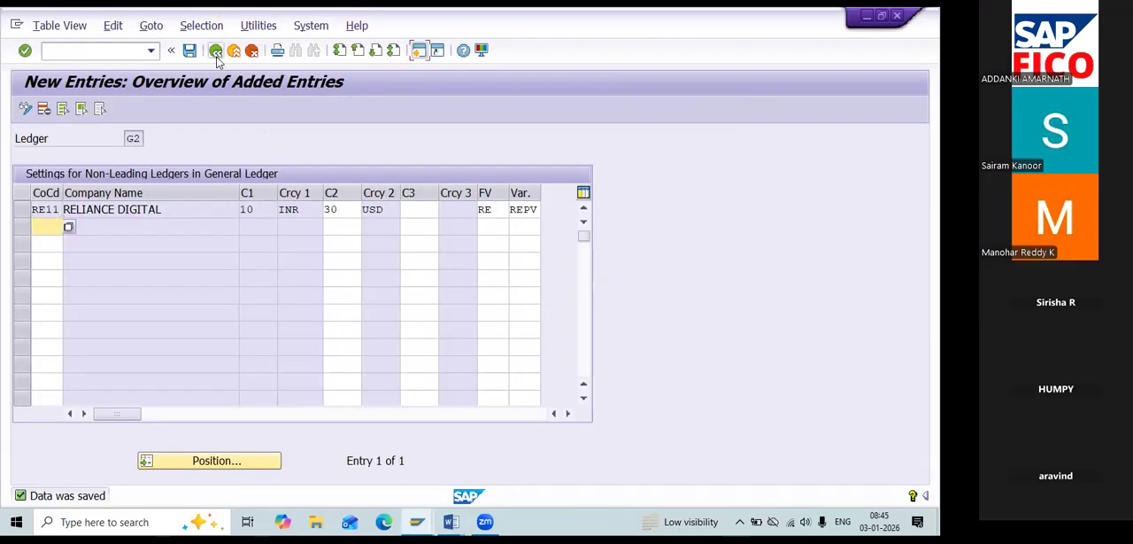
Return to the IMG and open Assign Scenarios and Customer Fields to Ledgers.
{"action": "left_click", "coordinate": [215, 52]}
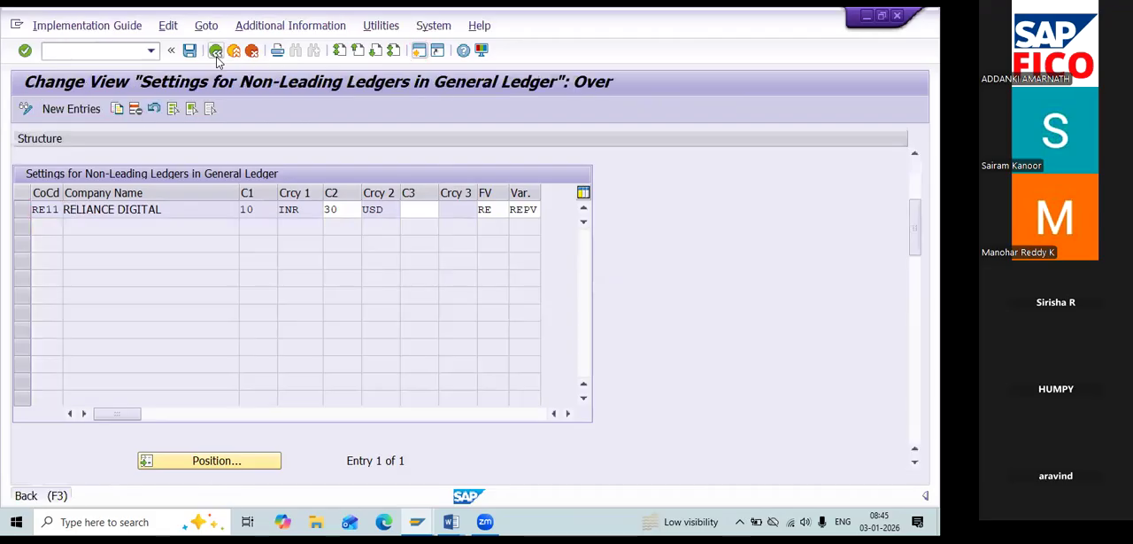
{"action": "left_click", "coordinate": [215, 51]}
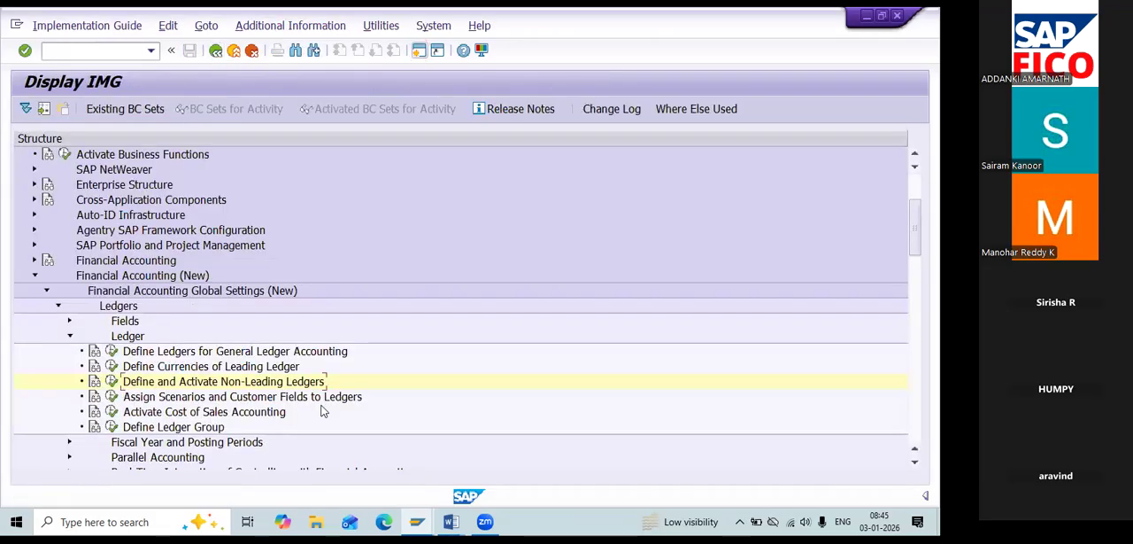
{"action": "left_click", "coordinate": [111, 396]}
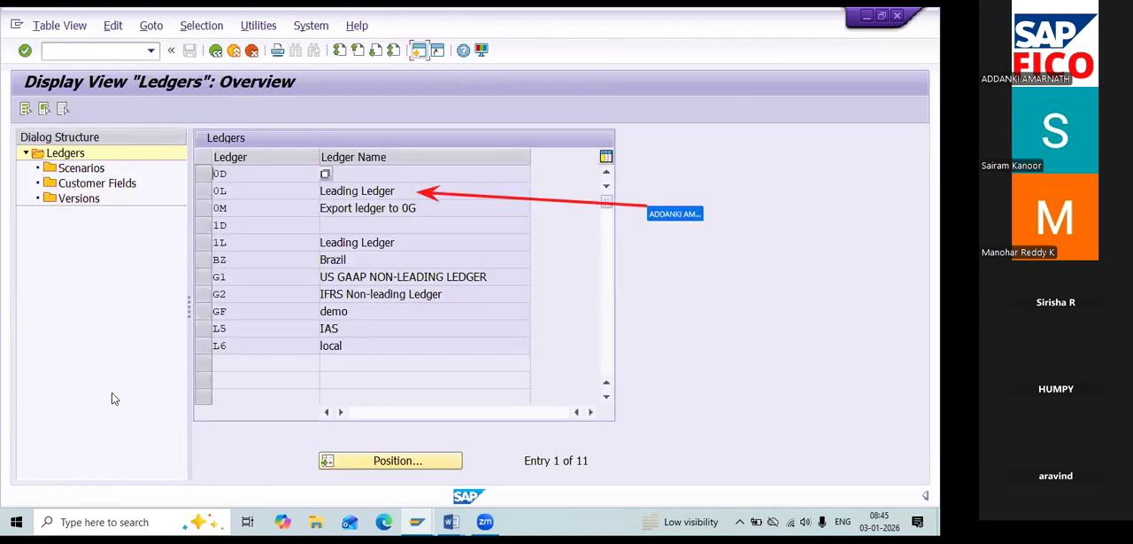
Display the scenarios of leading ledger 0L and copy the scenario codes from FIN_CCA through FIN_UKV.
{"action": "left_click", "coordinate": [210, 192]}
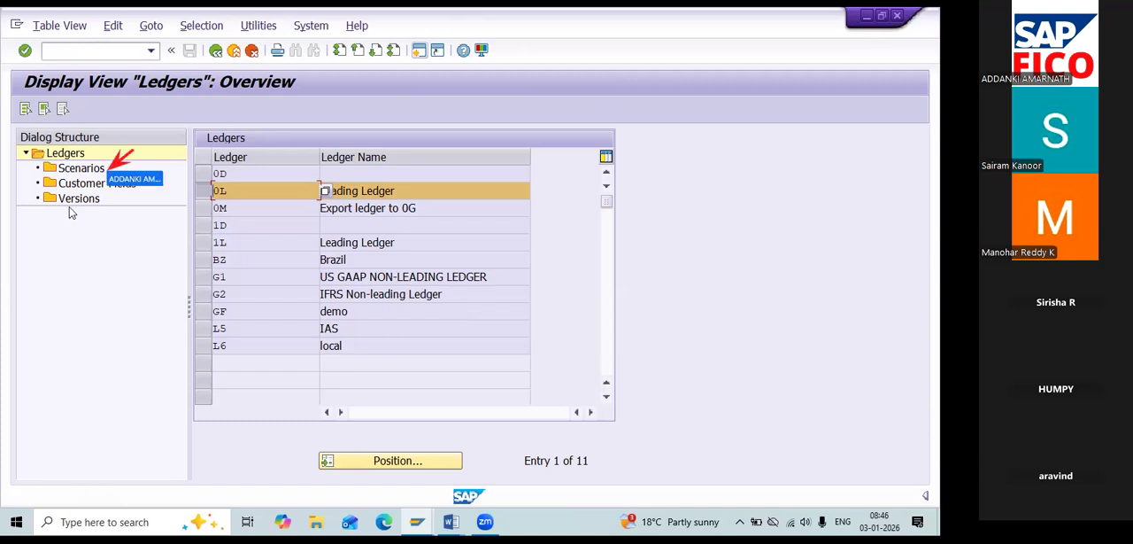
{"action": "double_click", "coordinate": [77, 168]}
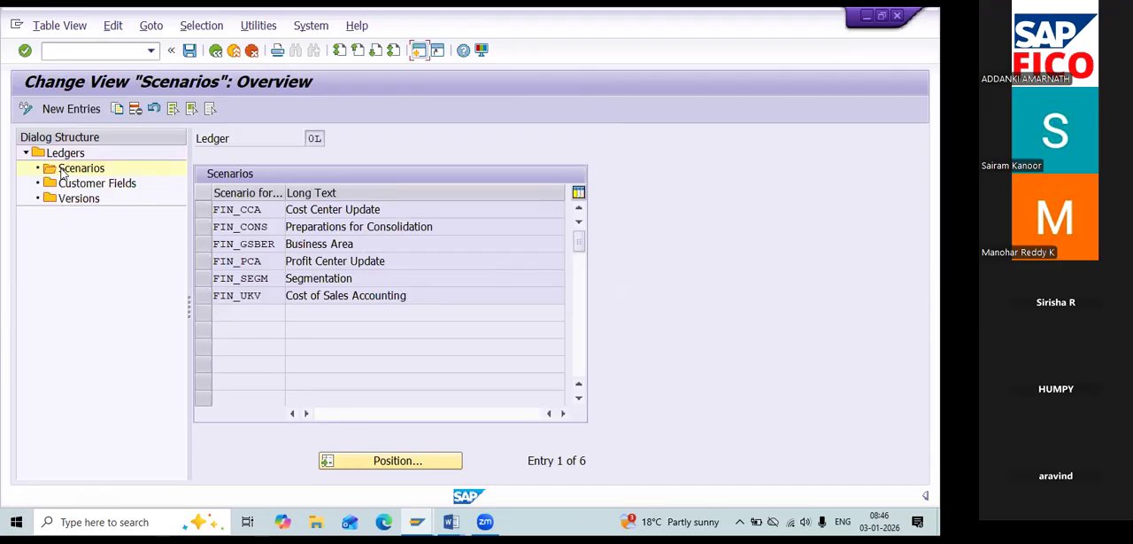
{"action": "left_click_drag", "start_coordinate": [211, 198], "coordinate": [281, 309]}
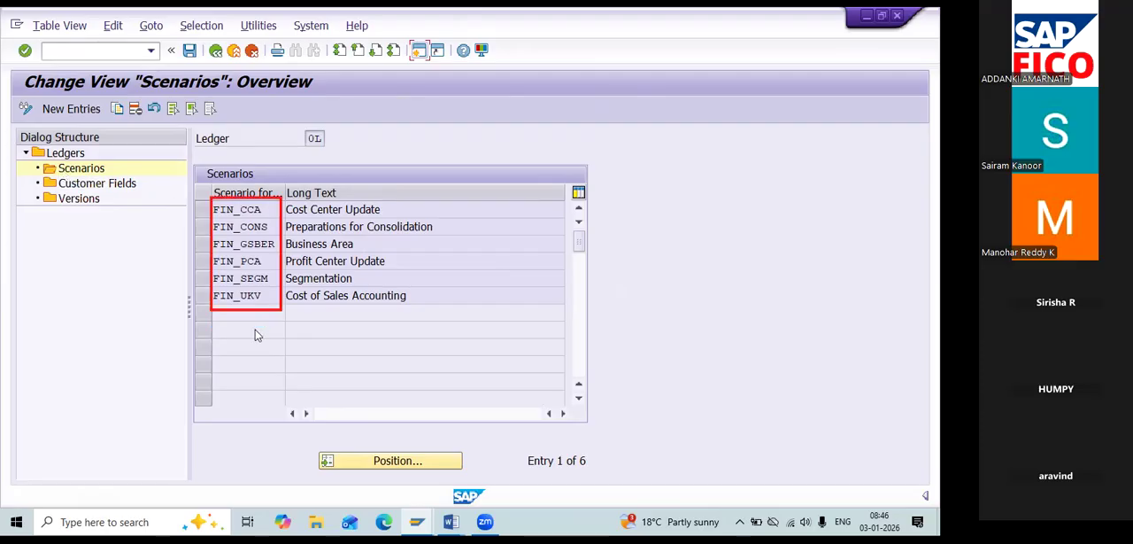
{"action": "left_click", "coordinate": [202, 213]}
{"action": "left_click", "coordinate": [202, 213]}
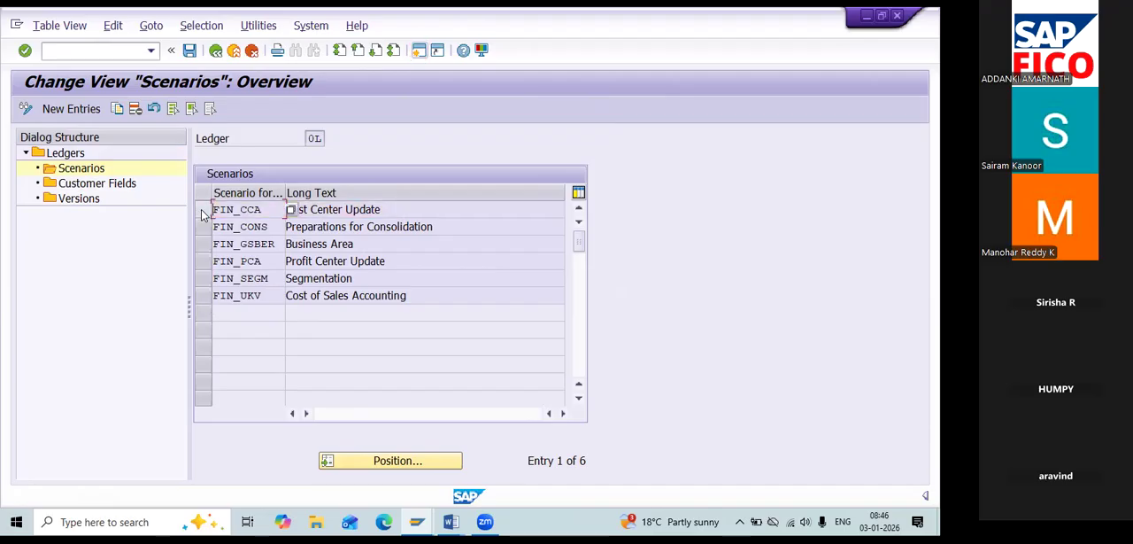
{"action": "left_click", "coordinate": [201, 214]}
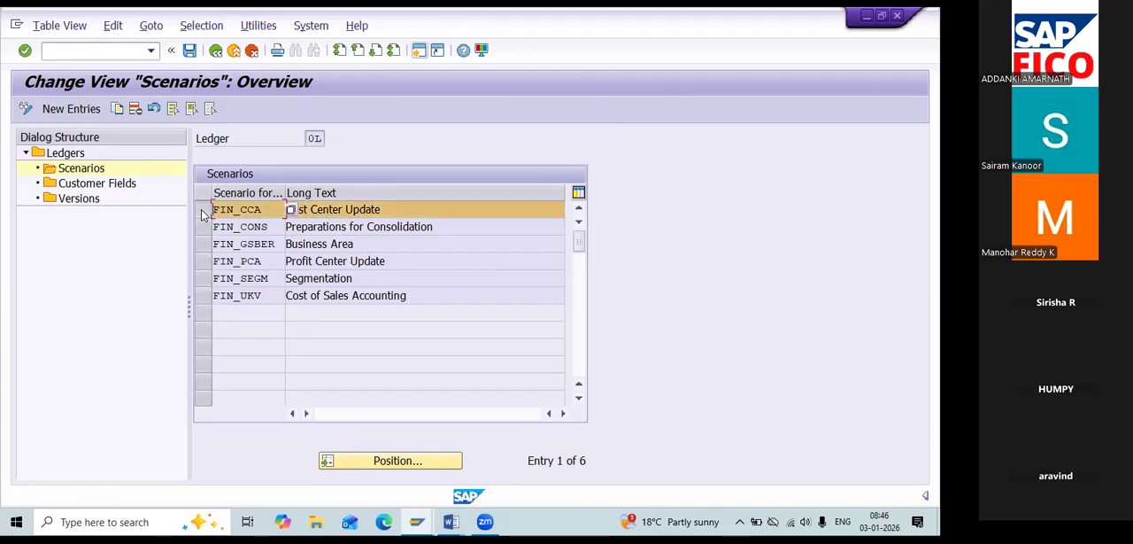
{"action": "left_click", "coordinate": [202, 213]}
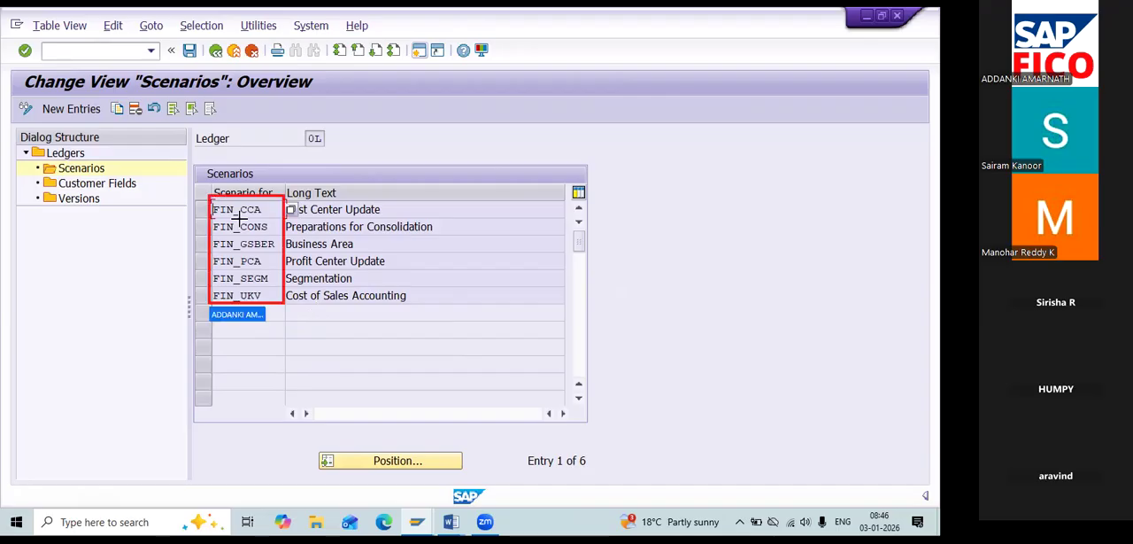
{"action": "left_click_drag", "start_coordinate": [213, 205], "coordinate": [237, 294]}
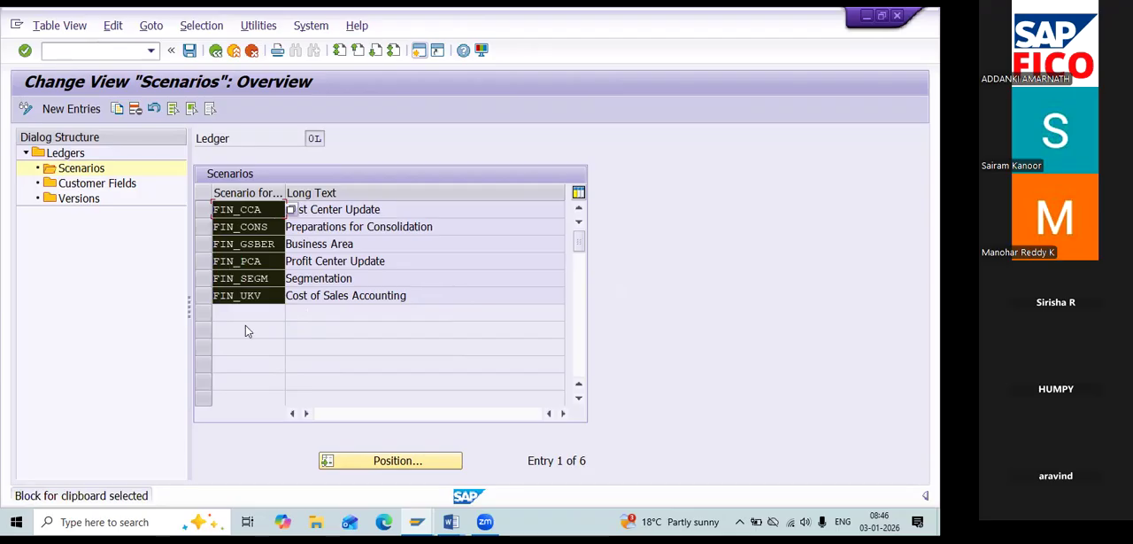
{"action": "key", "text": "ctrl+c"}
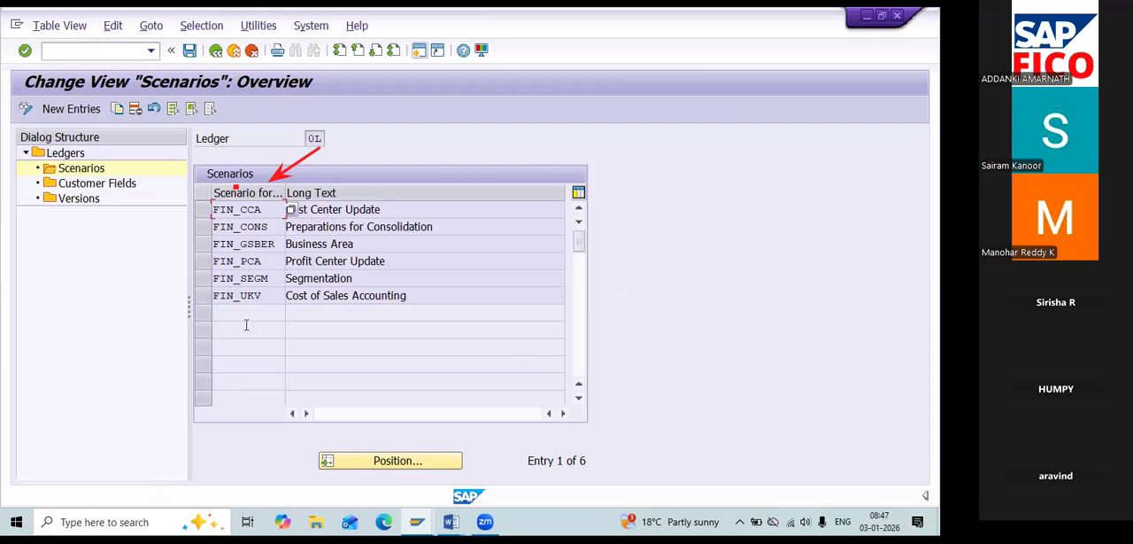
Open the scenarios of non-leading ledger G1 and paste the copied scenario codes as new entries.
{"action": "left_click", "coordinate": [217, 53]}
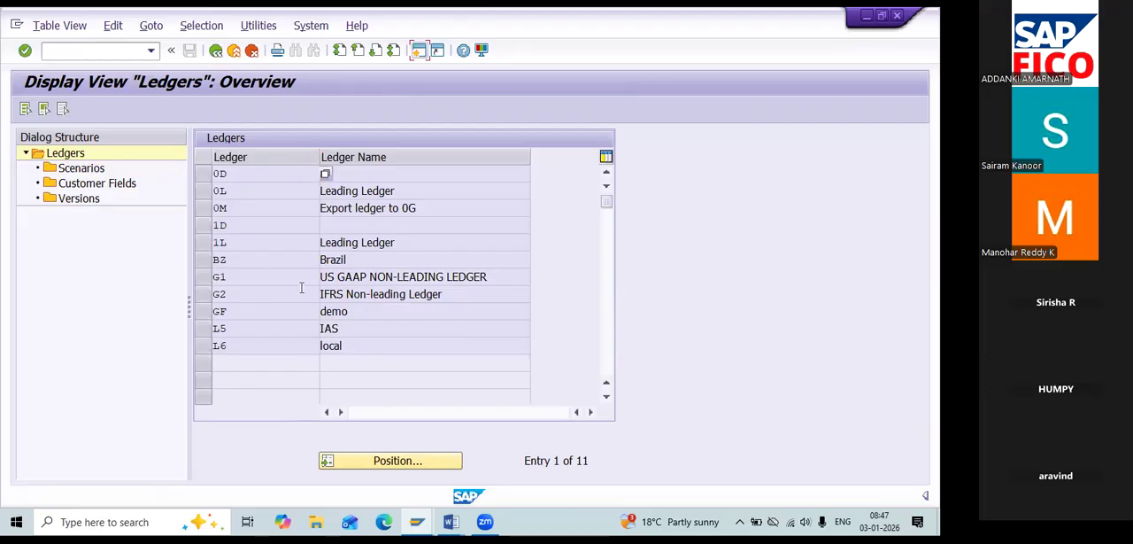
{"action": "left_click", "coordinate": [203, 278]}
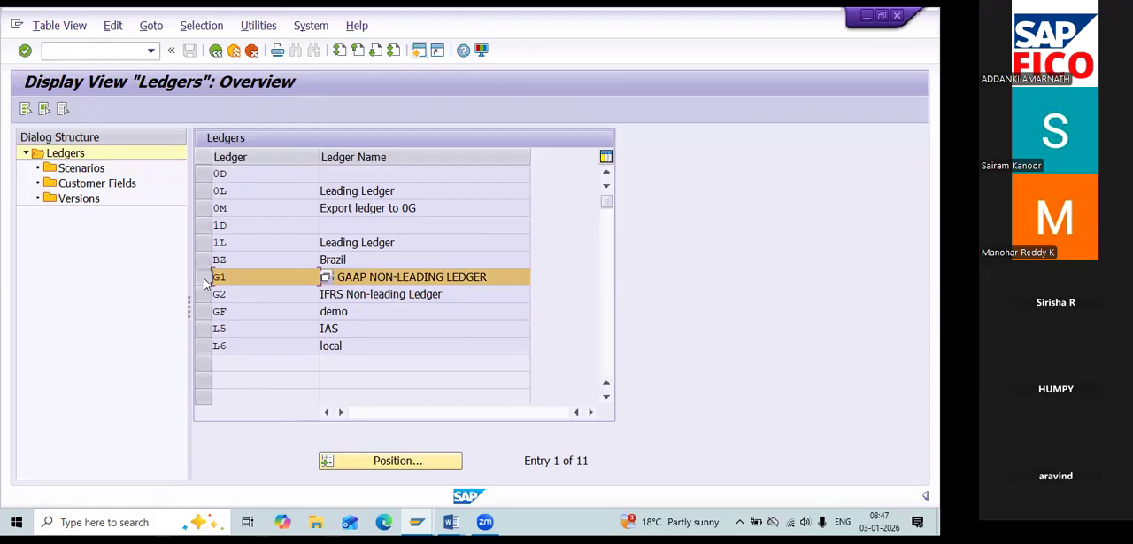
{"action": "double_click", "coordinate": [100, 170]}
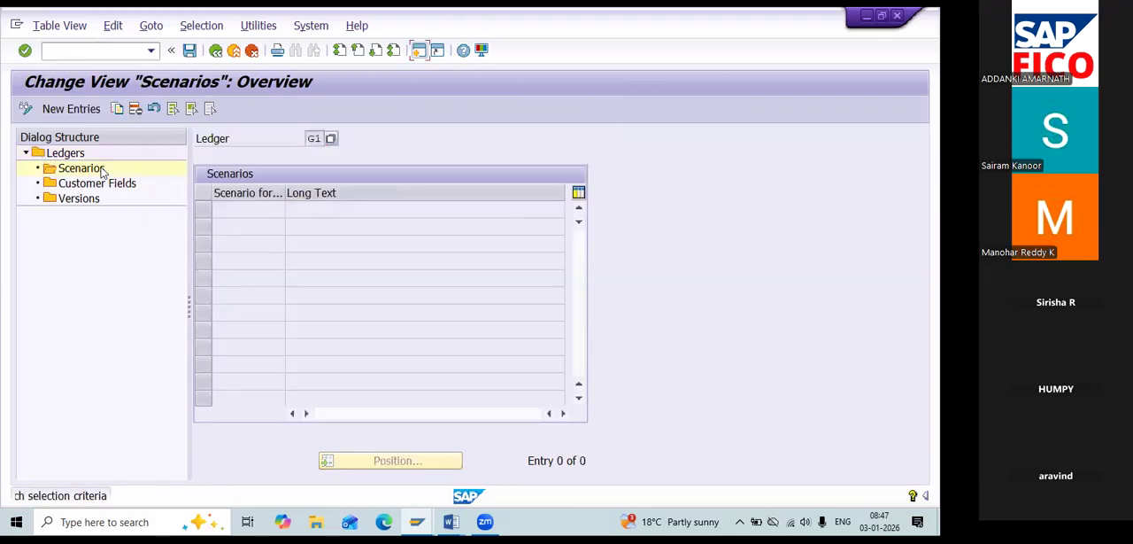
{"action": "left_click", "coordinate": [74, 109]}
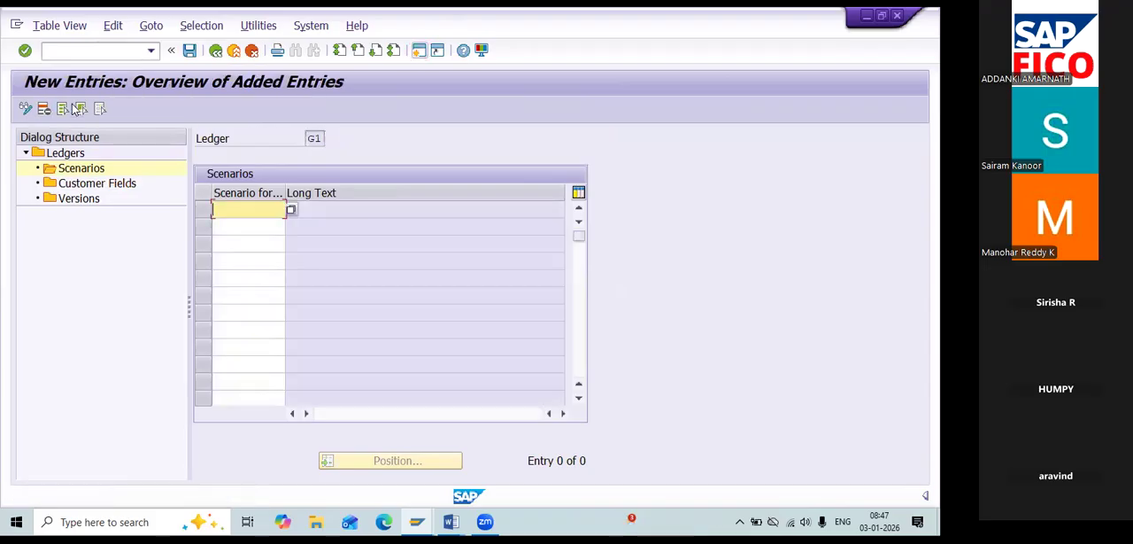
{"action": "key", "text": "ctrl+v"}
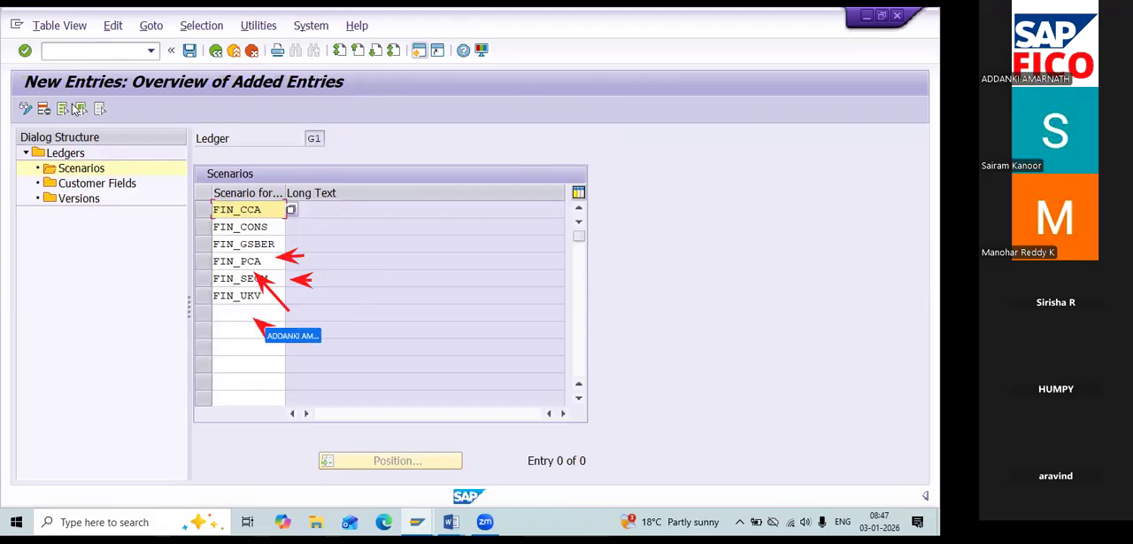
Clear FIN_PCA, FIN_SEGM and FIN_UKV from the new scenario entries of ledger G1 and validate the remaining entries.
{"action": "left_click", "coordinate": [253, 261]}
{"action": "key", "text": "BackSpace"}
{"action": "key", "text": "BackSpace"}
{"action": "key", "text": "BackSpace"}
{"action": "key", "text": "BackSpace"}
{"action": "key", "text": "BackSpace"}
{"action": "key", "text": "BackSpace"}
{"action": "key", "text": "BackSpace"}
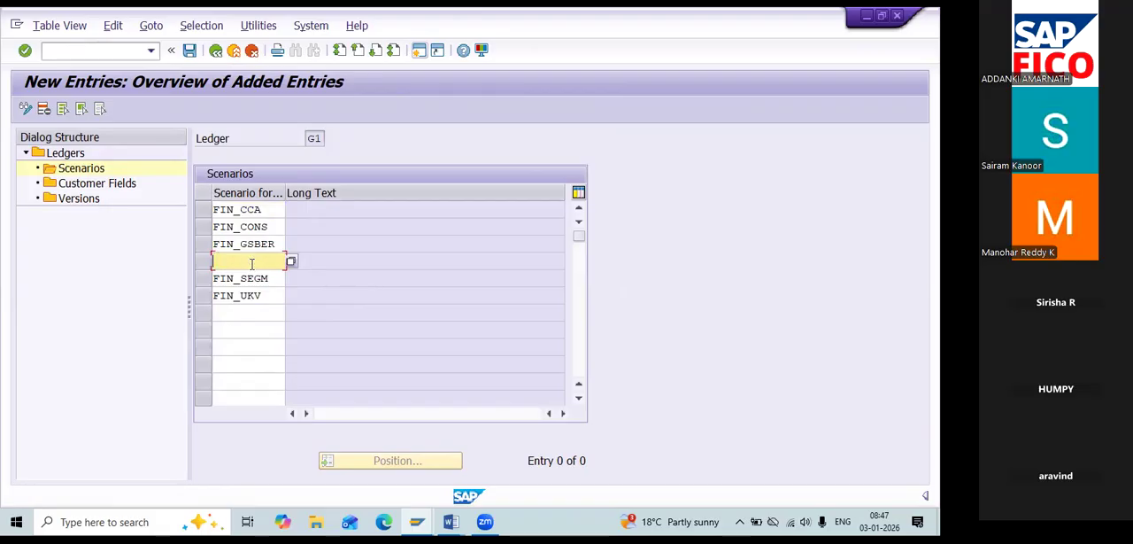
{"action": "key", "text": "Down"}
{"action": "key", "text": "Delete"}
{"action": "key", "text": "Delete"}
{"action": "key", "text": "Delete"}
{"action": "key", "text": "Delete"}
{"action": "key", "text": "Delete"}
{"action": "key", "text": "Delete"}
{"action": "key", "text": "Delete"}
{"action": "key", "text": "Delete"}
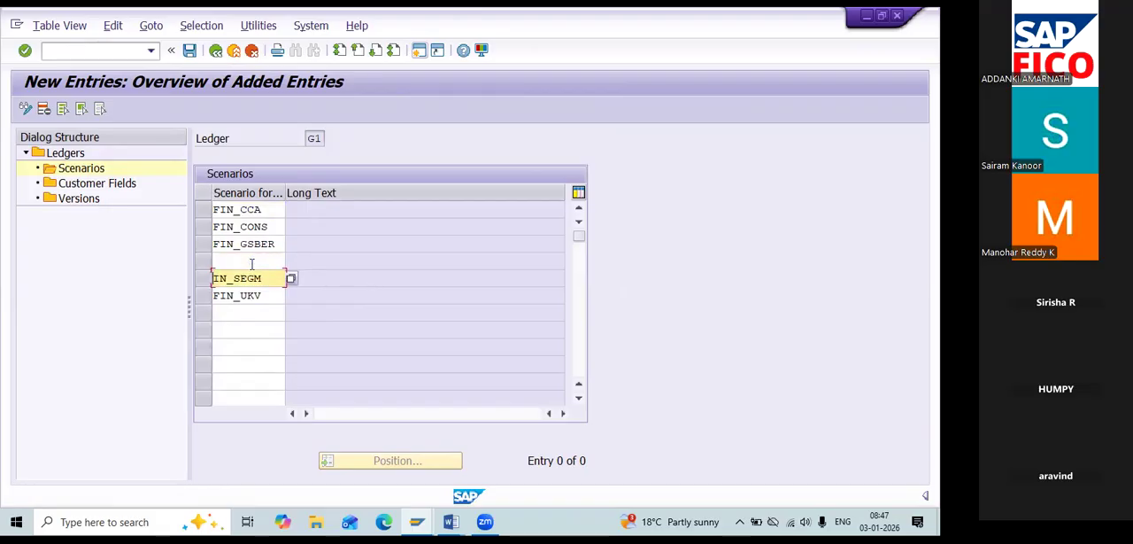
{"action": "key", "text": "Down"}
{"action": "key", "text": "Delete"}
{"action": "key", "text": "Delete"}
{"action": "key", "text": "Delete"}
{"action": "key", "text": "Delete"}
{"action": "key", "text": "Delete"}
{"action": "key", "text": "Delete"}
{"action": "key", "text": "Delete"}
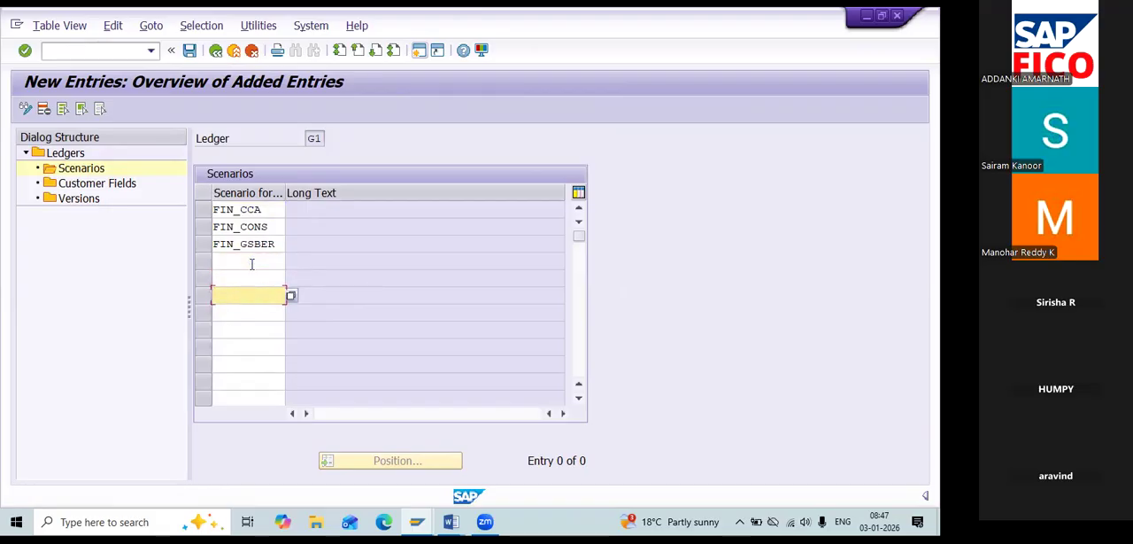
{"action": "key", "text": "Up"}
{"action": "key", "text": "Up"}
{"action": "key", "text": "Up"}
{"action": "key", "text": "Return"}
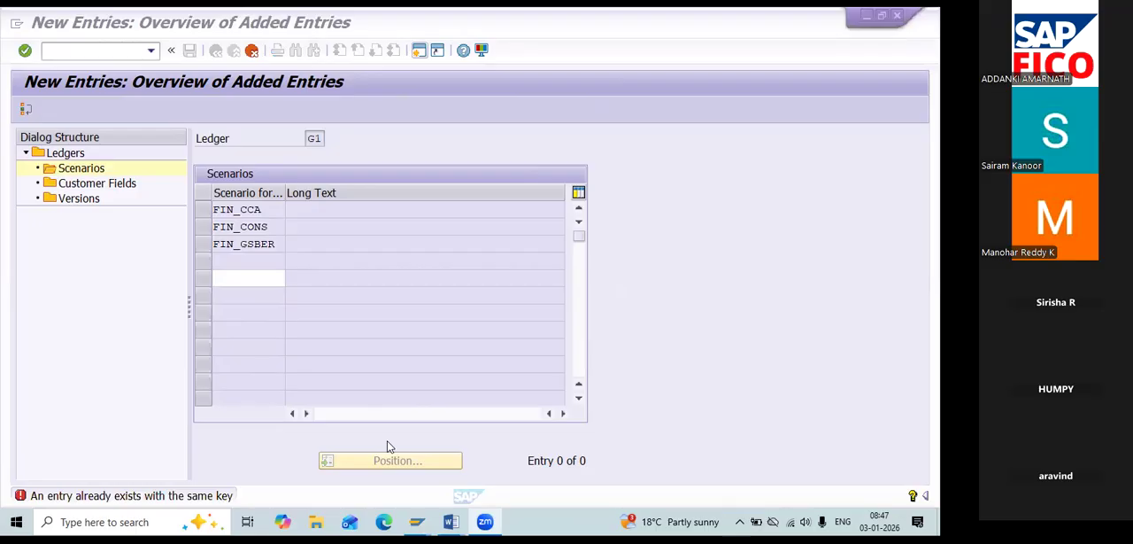
Discard the erroneous duplicate blank entry, delete the empty scenario row of ledger G1 and save under customizing request DPKK900646.
{"action": "left_click", "coordinate": [252, 50]}
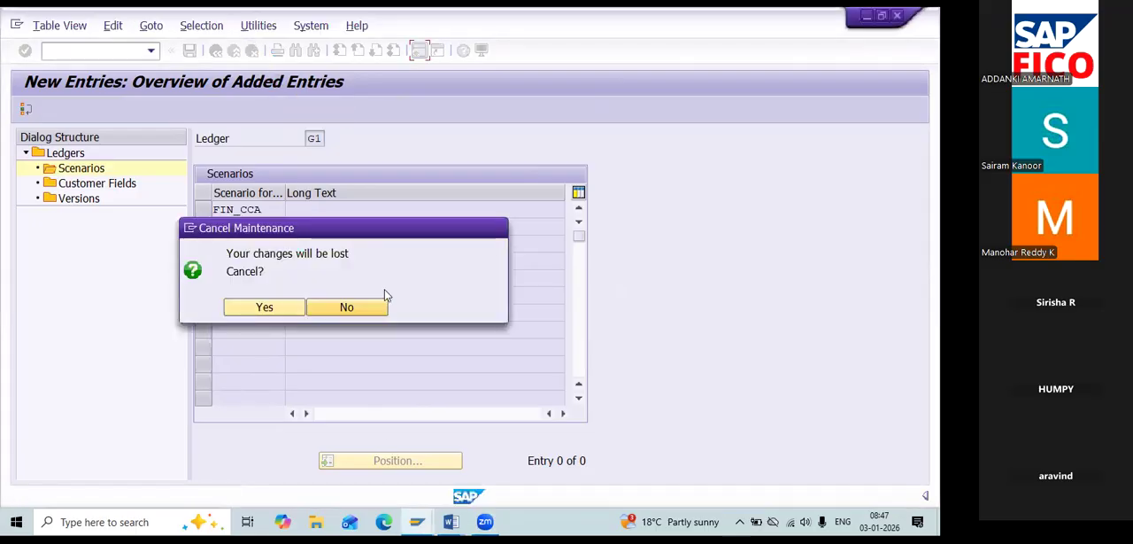
{"action": "left_click", "coordinate": [323, 307]}
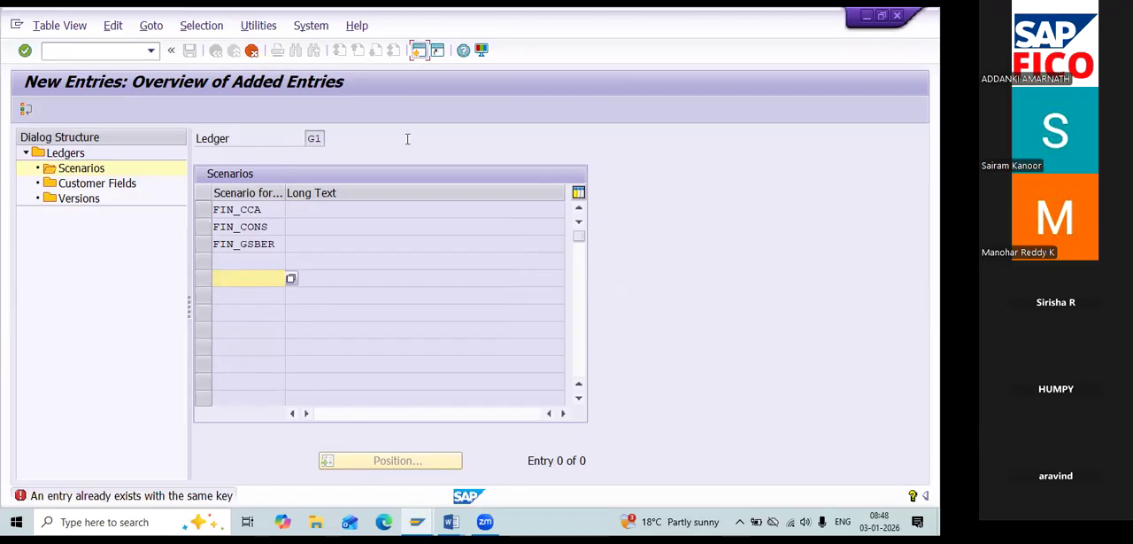
{"action": "left_click", "coordinate": [252, 51]}
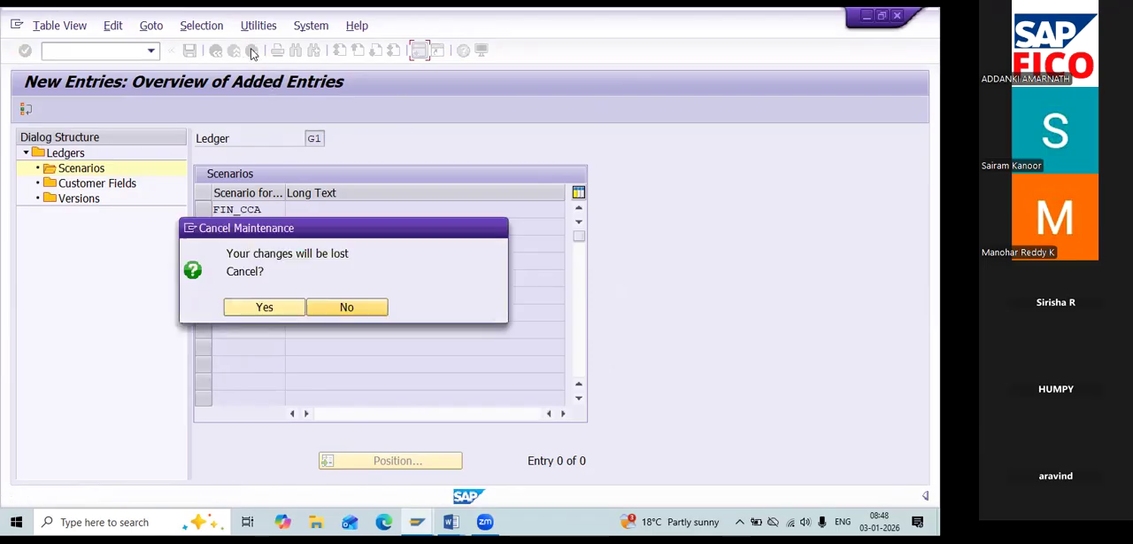
{"action": "left_click", "coordinate": [263, 301]}
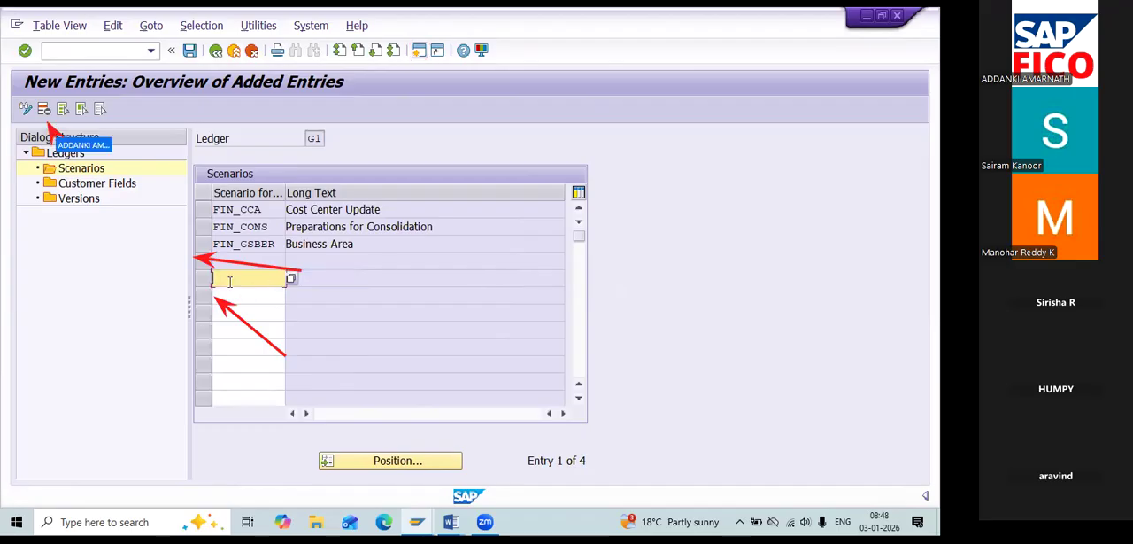
{"action": "left_click", "coordinate": [202, 266]}
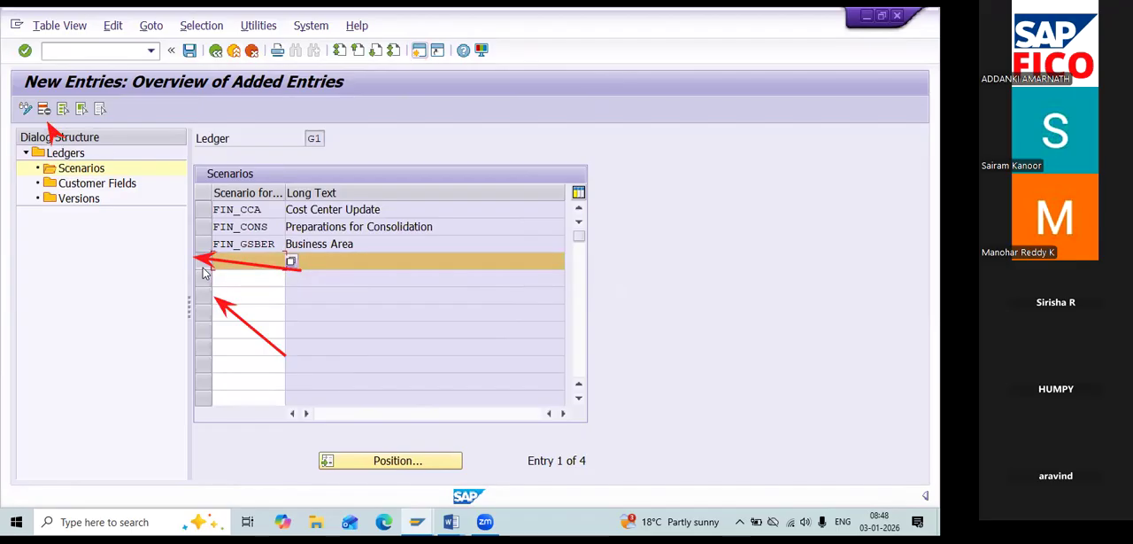
{"action": "left_click", "coordinate": [43, 111]}
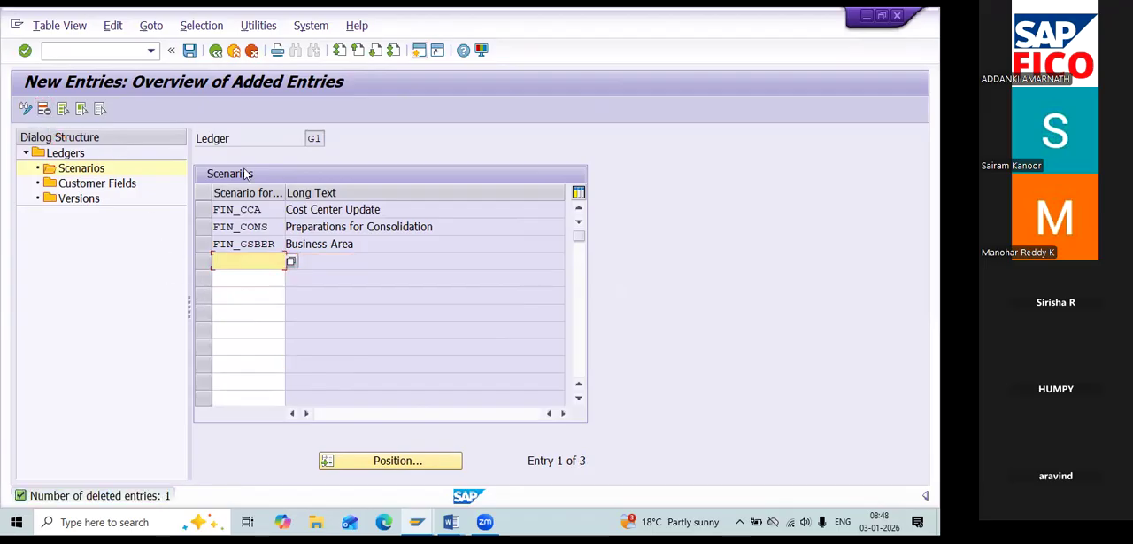
{"action": "left_click", "coordinate": [191, 52]}
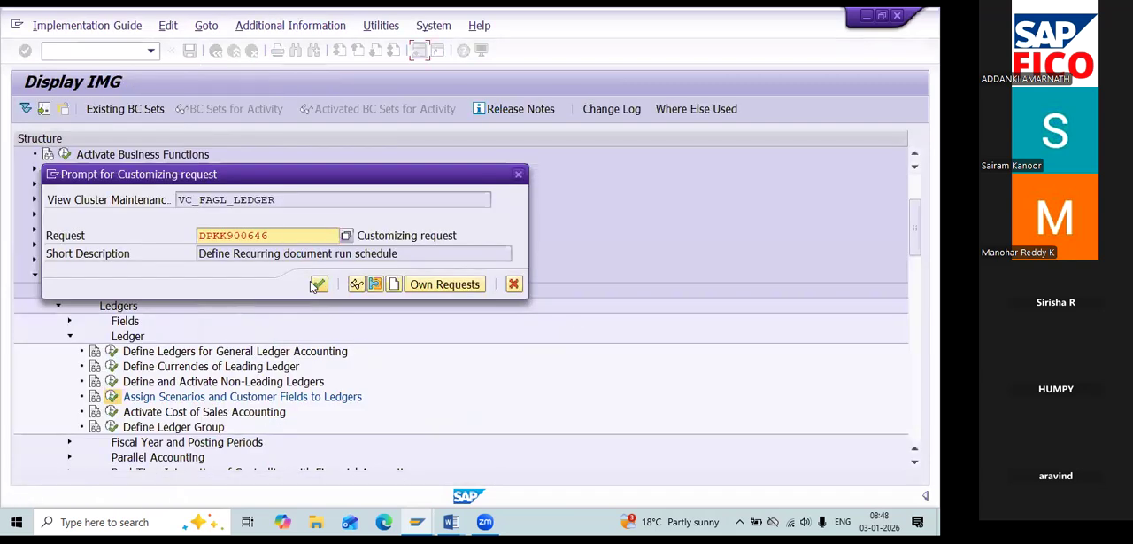
{"action": "left_click", "coordinate": [318, 283]}
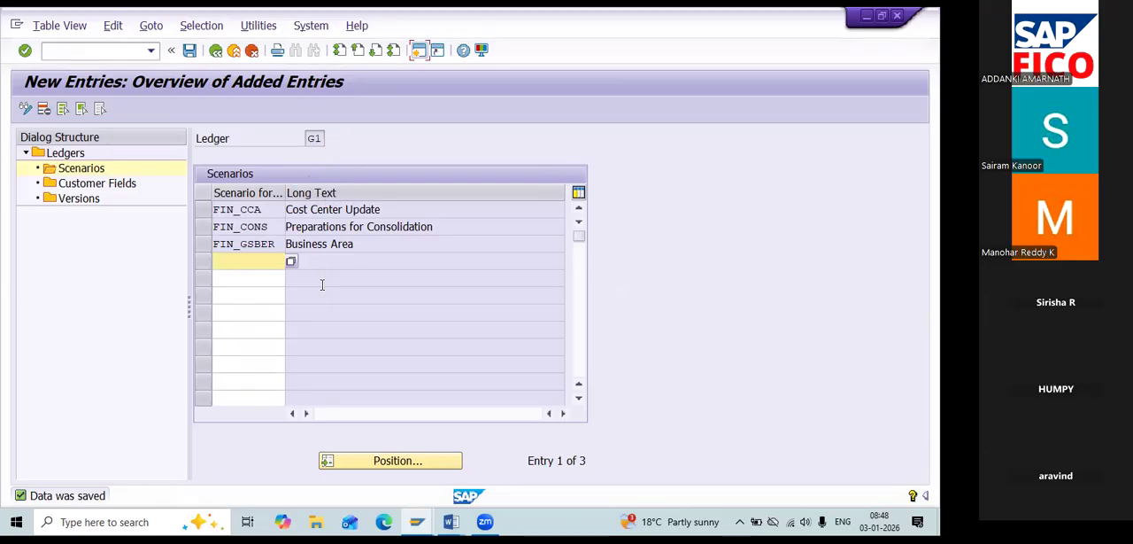
Return to the IMG and reopen Assign Scenarios and Customer Fields to Ledgers to display the scenarios of non-leading ledger G2.
{"action": "left_click", "coordinate": [215, 50]}
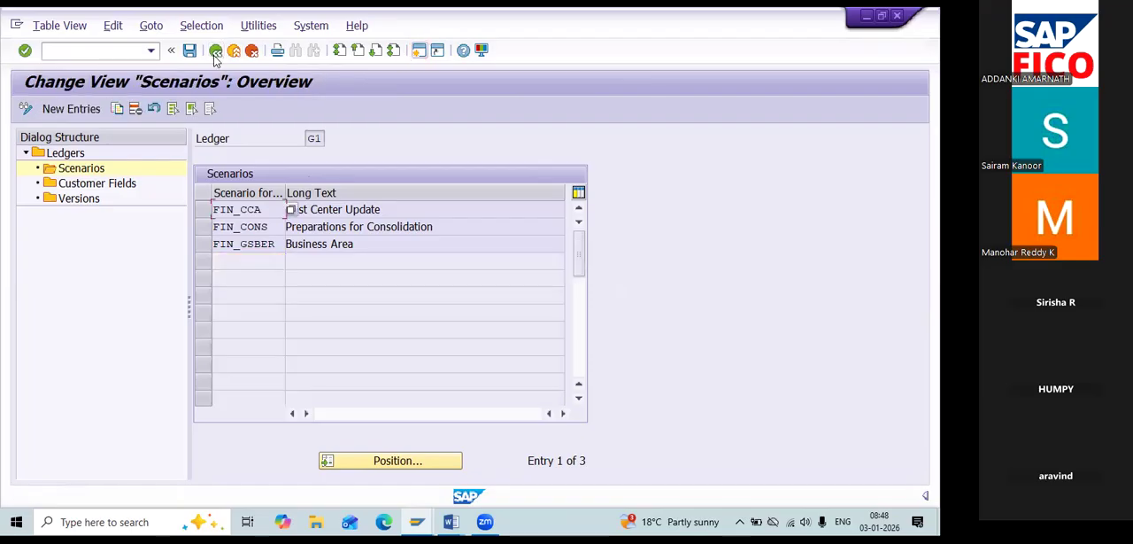
{"action": "left_click", "coordinate": [215, 51]}
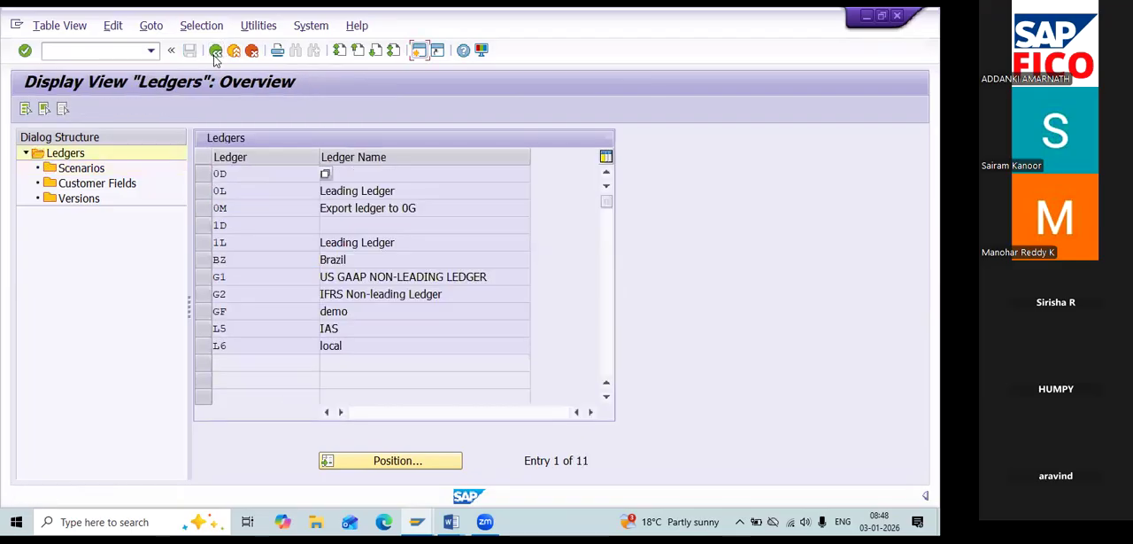
{"action": "left_click", "coordinate": [216, 50]}
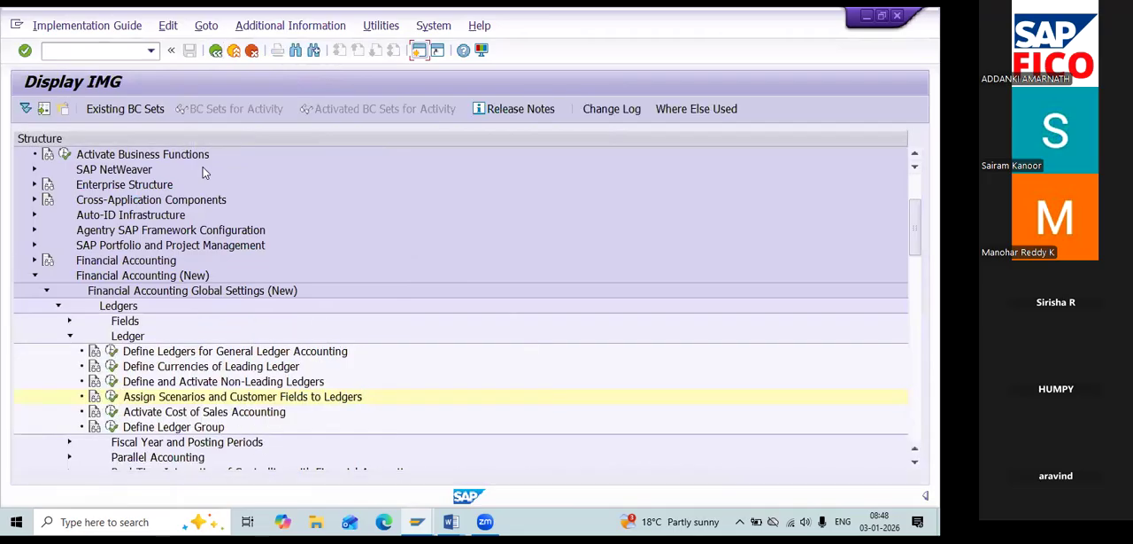
{"action": "left_click", "coordinate": [111, 398]}
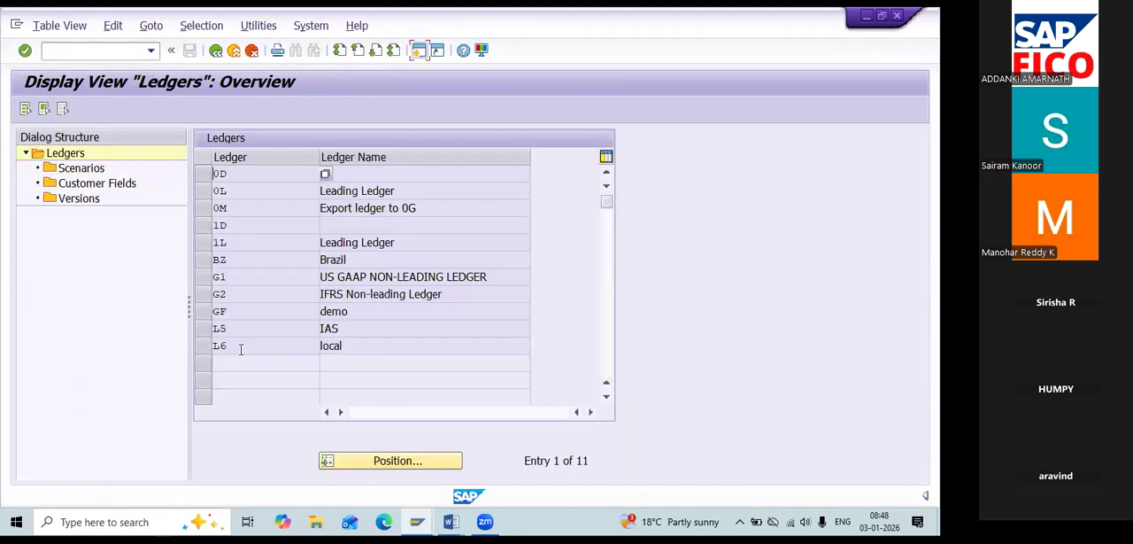
{"action": "left_click", "coordinate": [204, 294]}
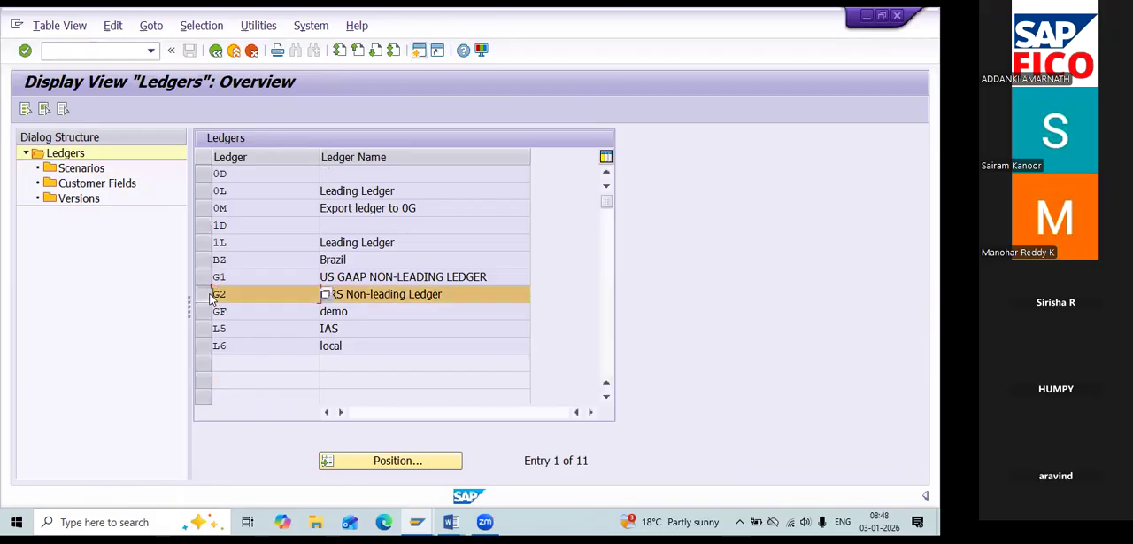
{"action": "double_click", "coordinate": [100, 171]}
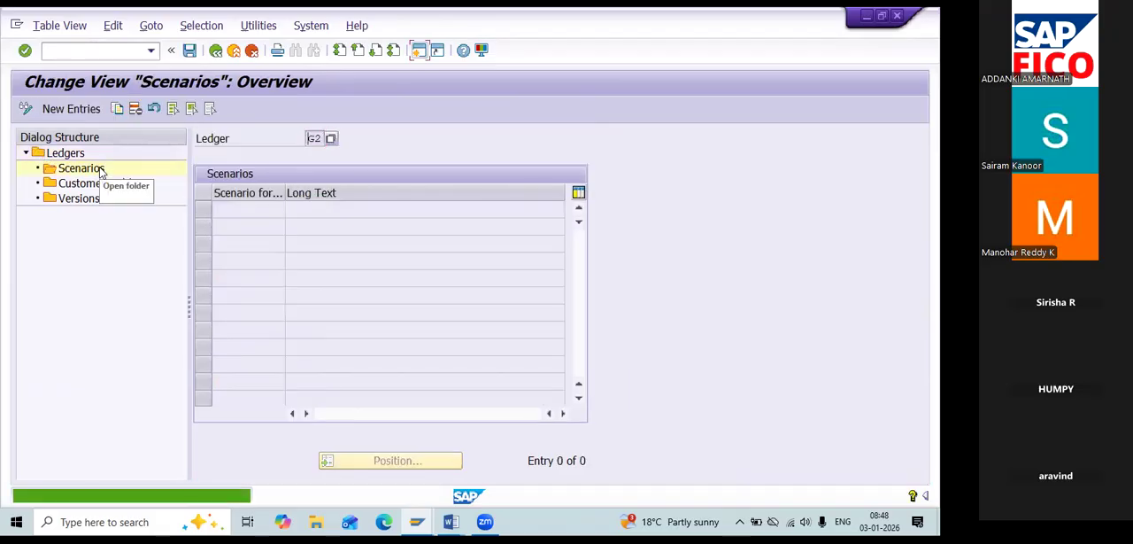
Paste the copied scenario codes FIN_CCA through FIN_UKV as new entries for ledger G2 and validate them.
{"action": "left_click", "coordinate": [74, 109]}
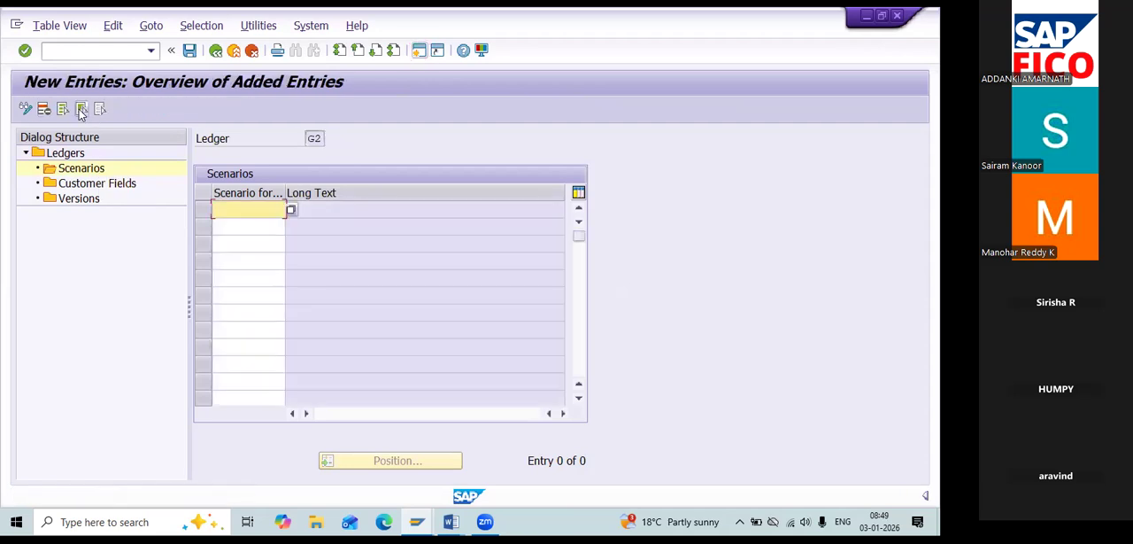
{"action": "type", "text": "FIN_CCA FIN_CONS FIN_GSBER FIN_PCA FIN_SEGM FIN_UKV"}
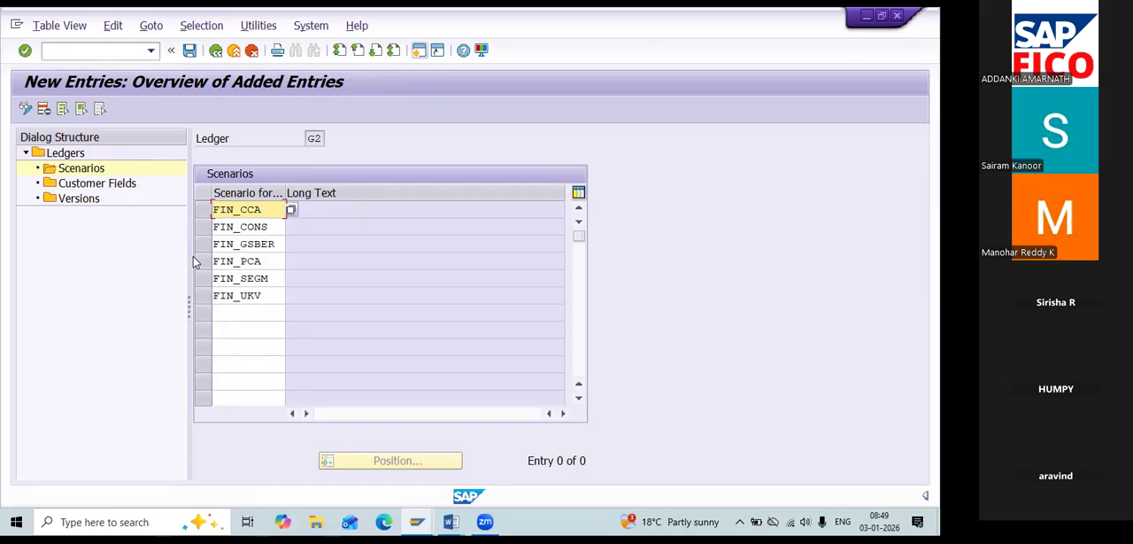
{"action": "key", "text": "Return"}
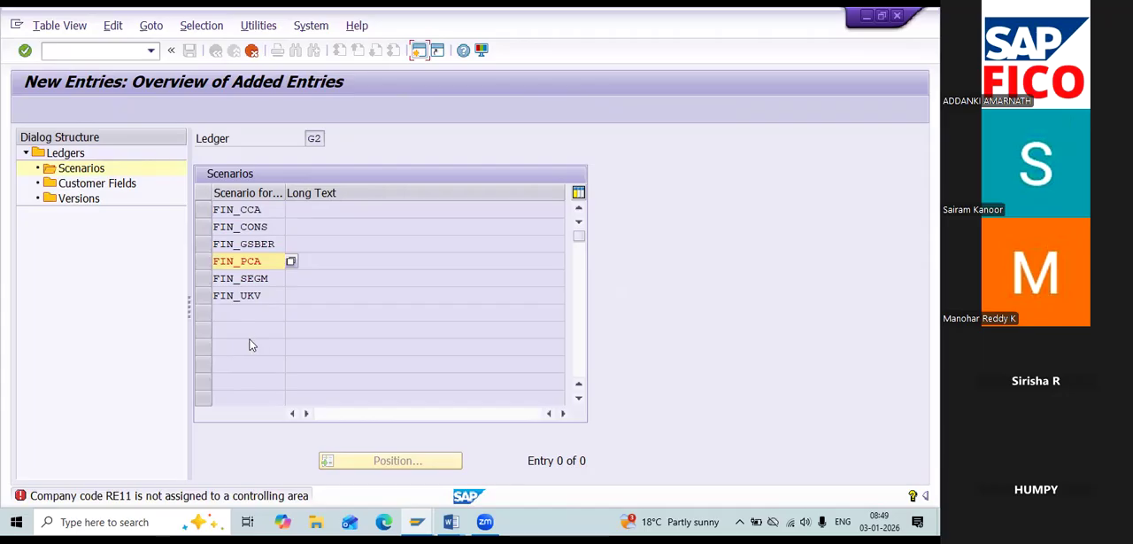
Clear FIN_PCA and FIN_SEGM from the new scenario entries of ledger G2.
{"action": "left_click", "coordinate": [177, 418]}
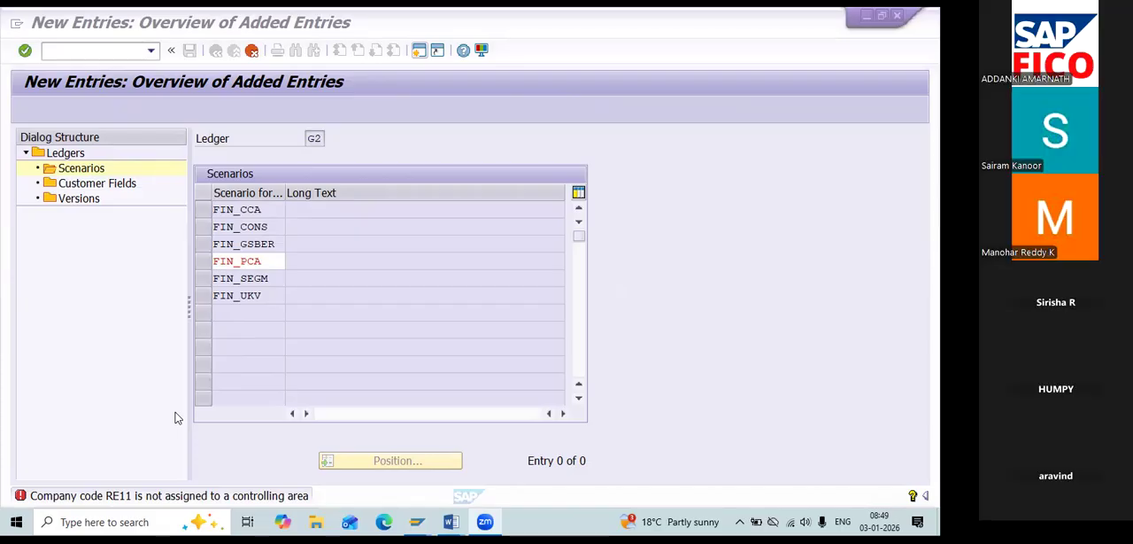
{"action": "left_click", "coordinate": [215, 263]}
{"action": "key", "text": "Delete"}
{"action": "key", "text": "Delete"}
{"action": "key", "text": "Delete"}
{"action": "key", "text": "Delete"}
{"action": "key", "text": "Delete"}
{"action": "key", "text": "Delete"}
{"action": "key", "text": "Delete"}
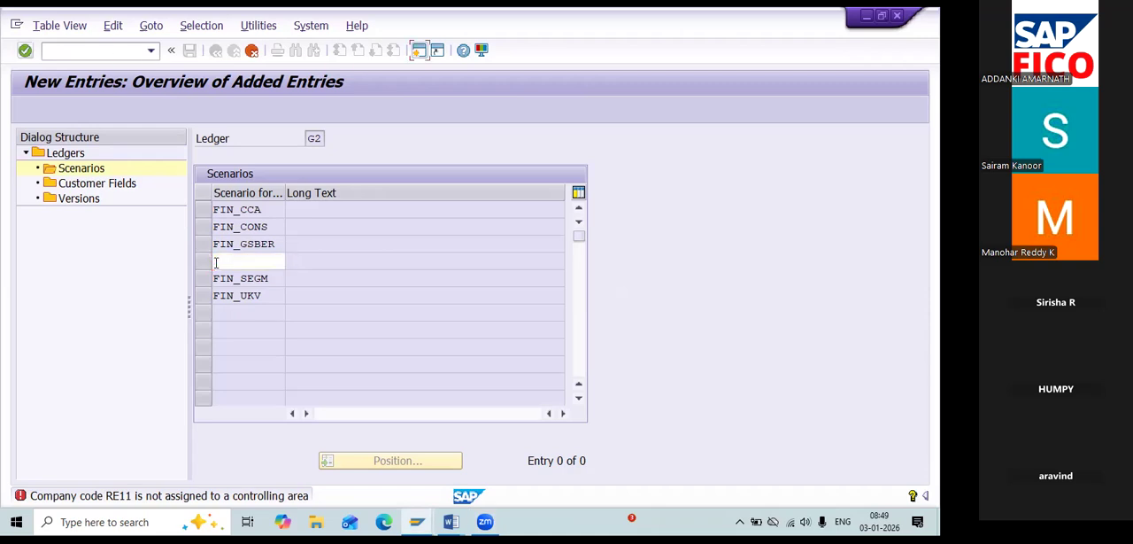
{"action": "left_click", "coordinate": [215, 278]}
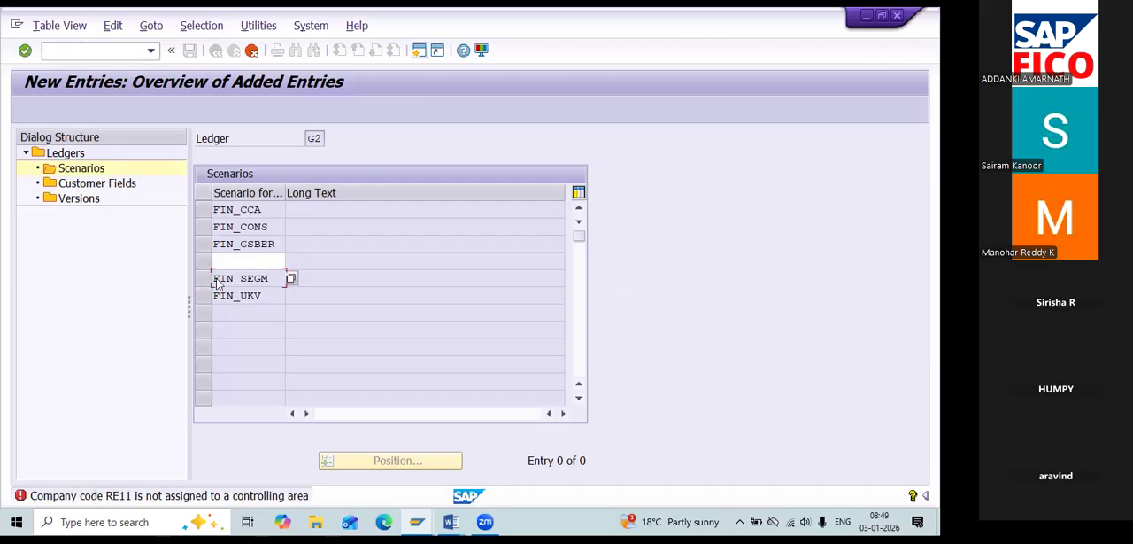
{"action": "left_click", "coordinate": [251, 50]}
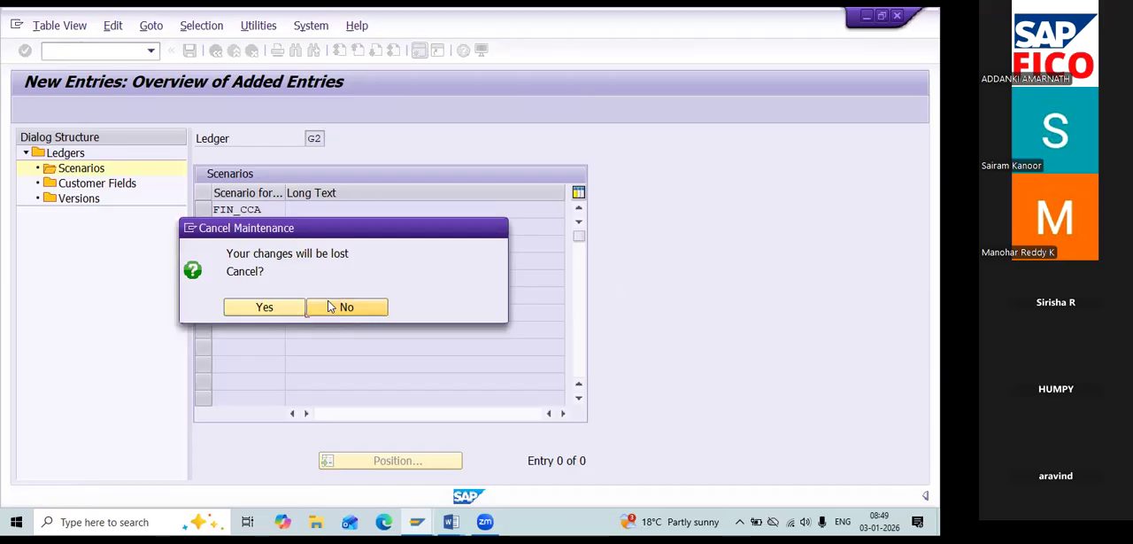
{"action": "left_click", "coordinate": [329, 306]}
{"action": "key", "text": "BackSpace"}
{"action": "key", "text": "BackSpace"}
{"action": "key", "text": "BackSpace"}
{"action": "key", "text": "BackSpace"}
{"action": "key", "text": "BackSpace"}
{"action": "key", "text": "BackSpace"}
{"action": "key", "text": "BackSpace"}
{"action": "key", "text": "BackSpace"}
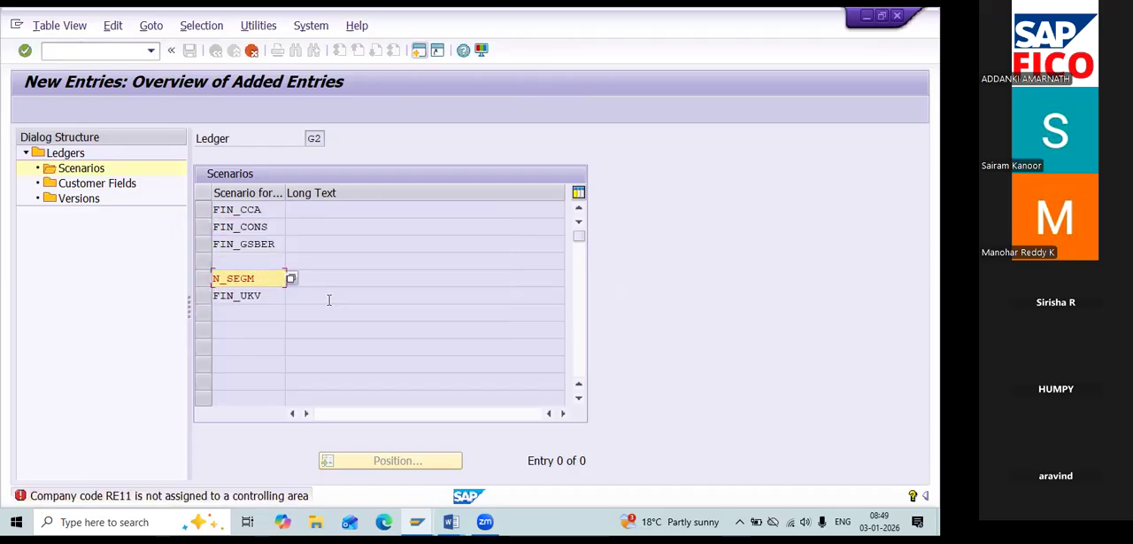
Clear FIN_UKV from the new scenario entries of ledger G2 and discard the pending duplicate blank entry.
{"action": "left_click", "coordinate": [215, 296]}
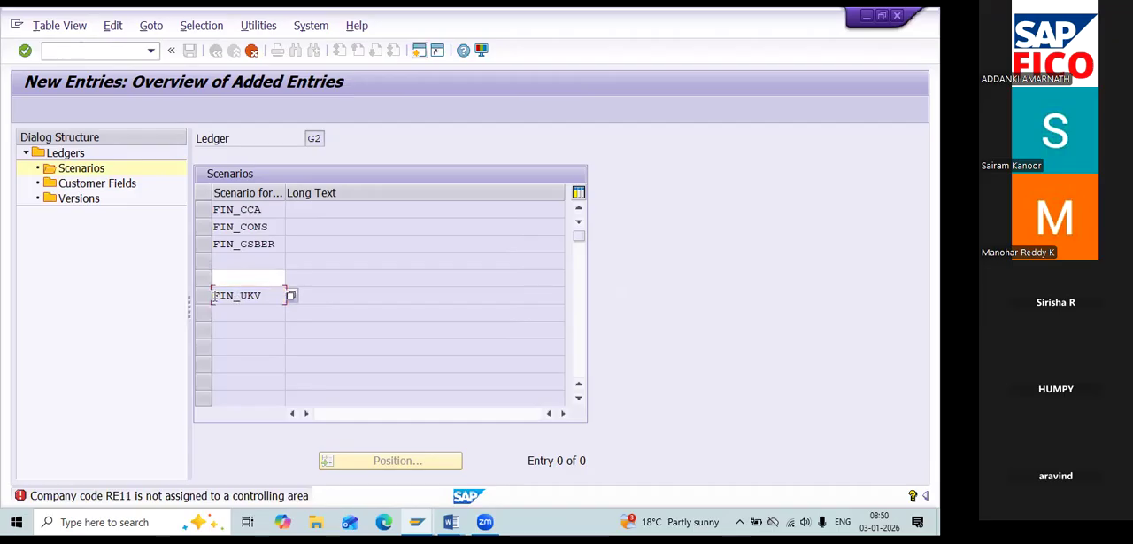
{"action": "left_click", "coordinate": [252, 49]}
{"action": "left_click", "coordinate": [325, 308]}
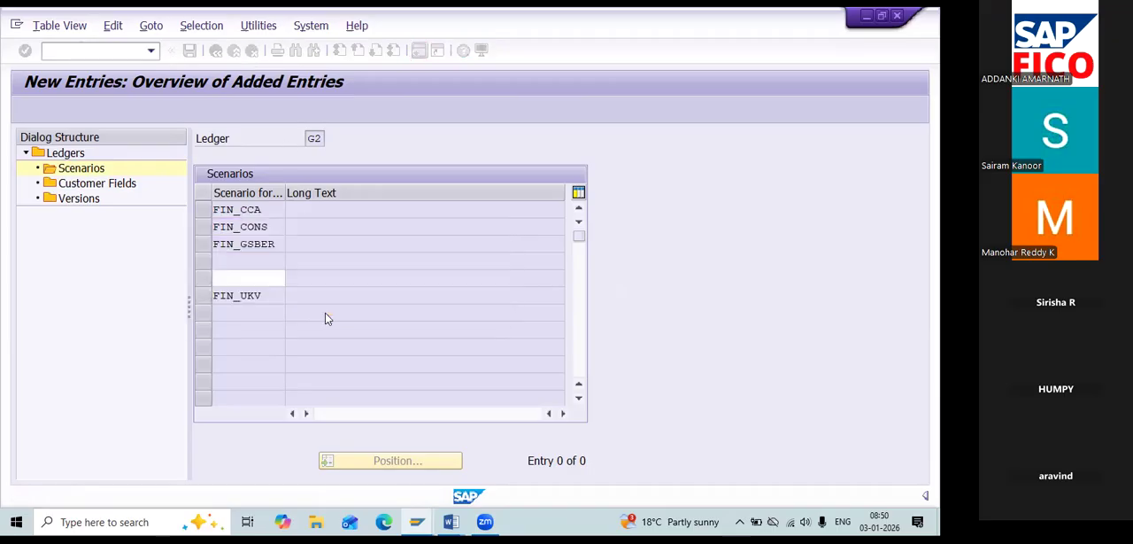
{"action": "left_click", "coordinate": [280, 295]}
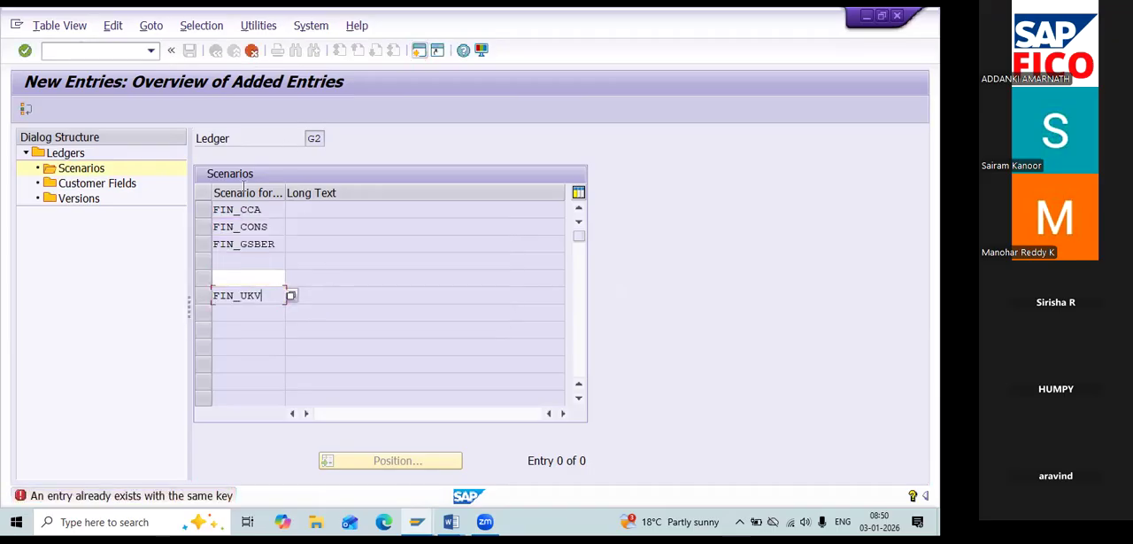
{"action": "left_click", "coordinate": [253, 51]}
{"action": "left_click", "coordinate": [327, 301]}
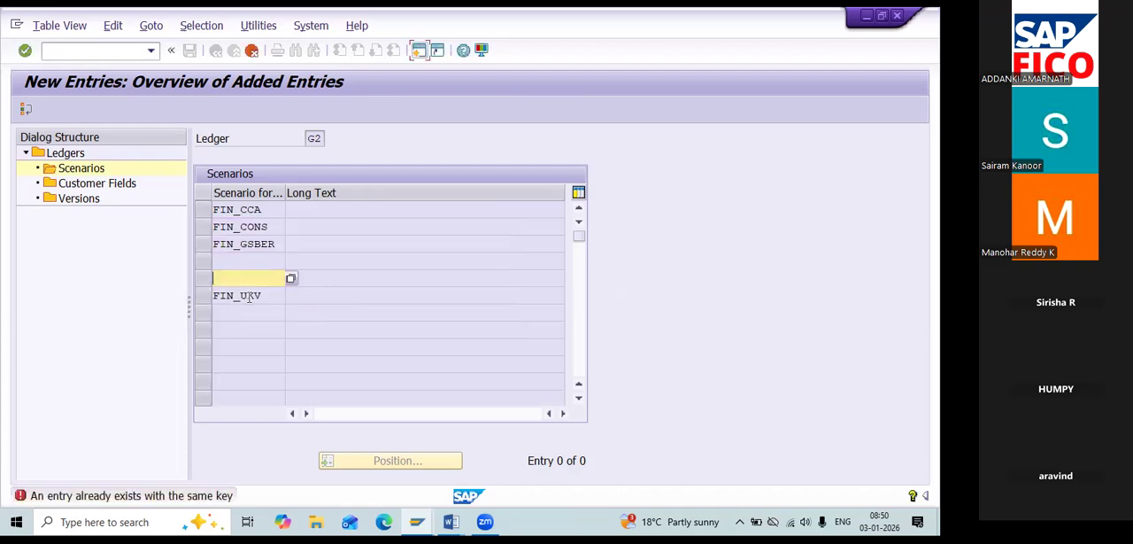
{"action": "double_click", "coordinate": [250, 297]}
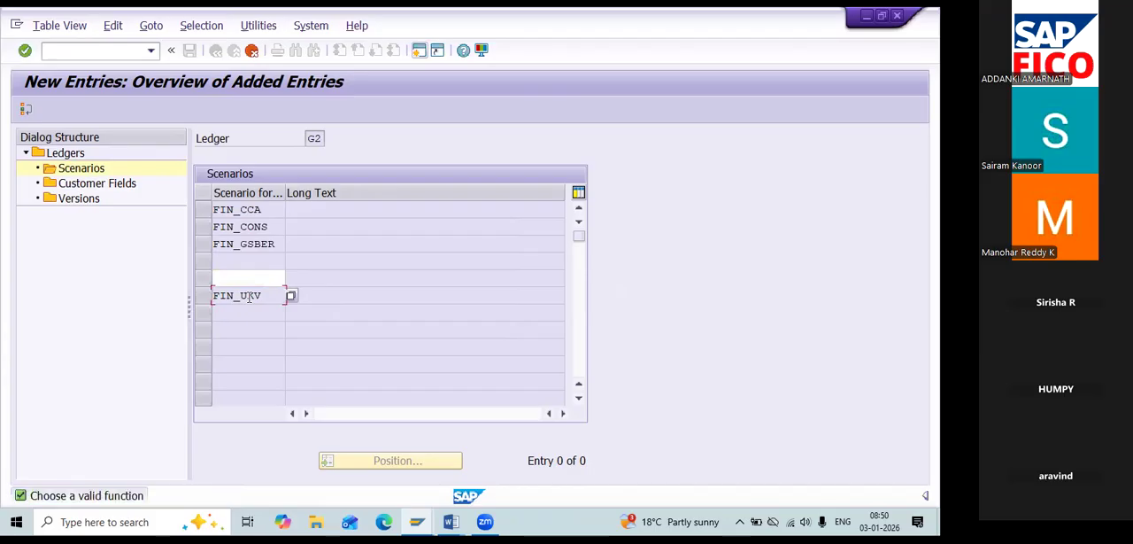
{"action": "left_click", "coordinate": [250, 52]}
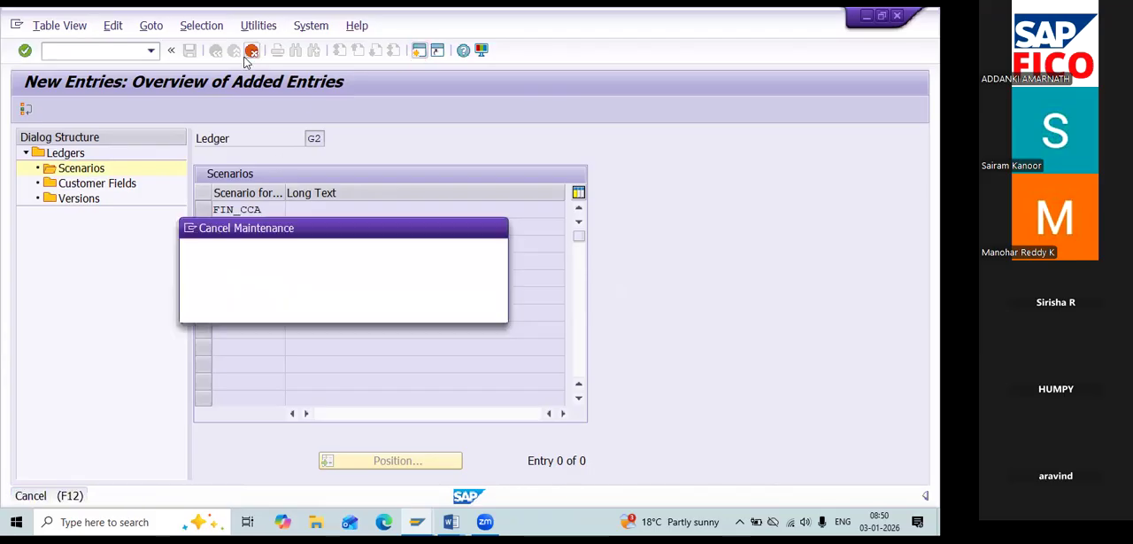
{"action": "left_click", "coordinate": [247, 311]}
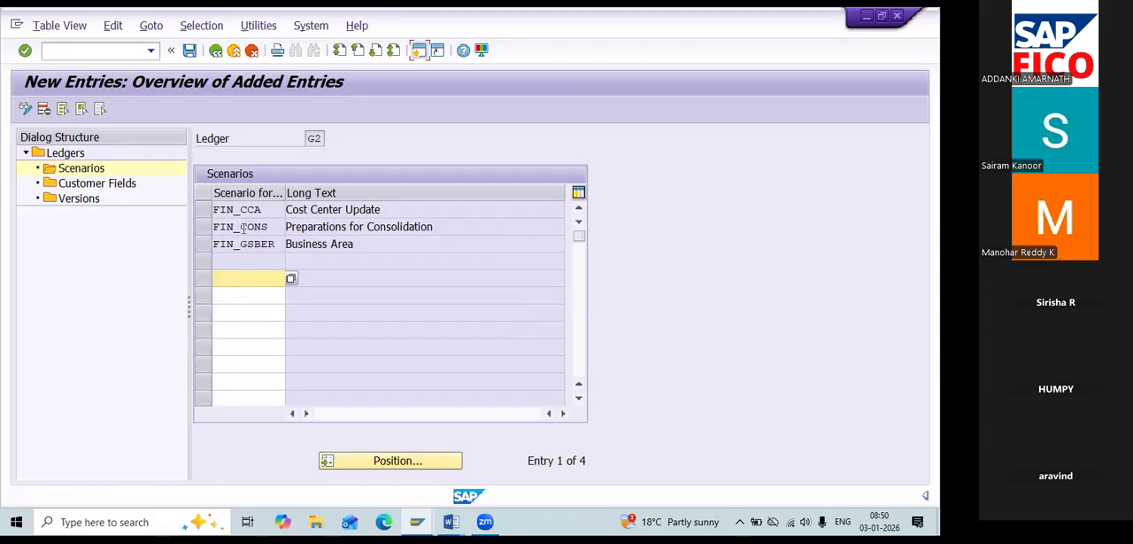
Delete the empty scenario row of ledger G2 and save the remaining scenarios under customizing request DPKK900646.
{"action": "left_click", "coordinate": [203, 262]}
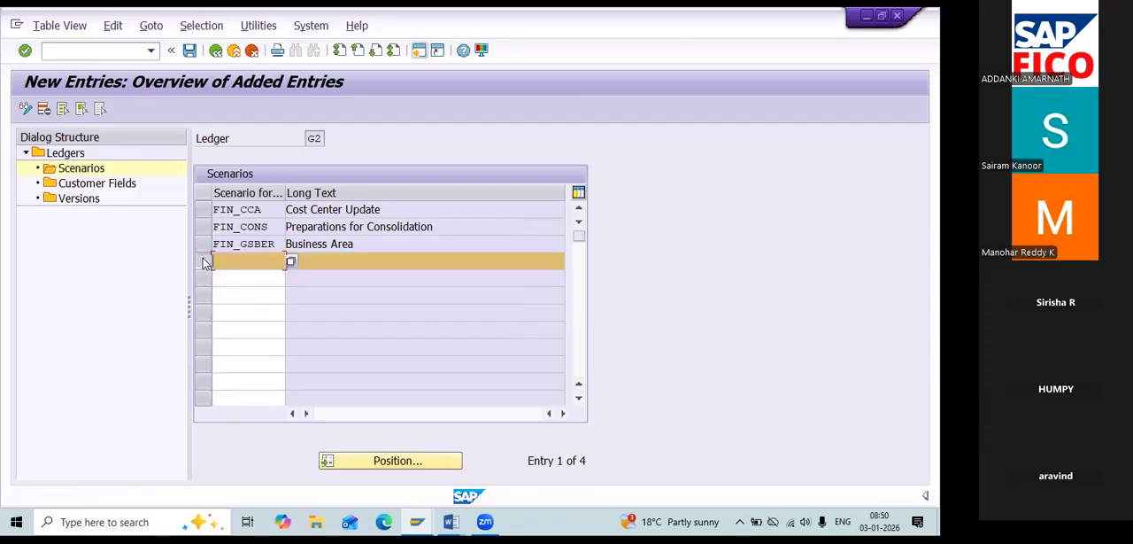
{"action": "left_click", "coordinate": [43, 112]}
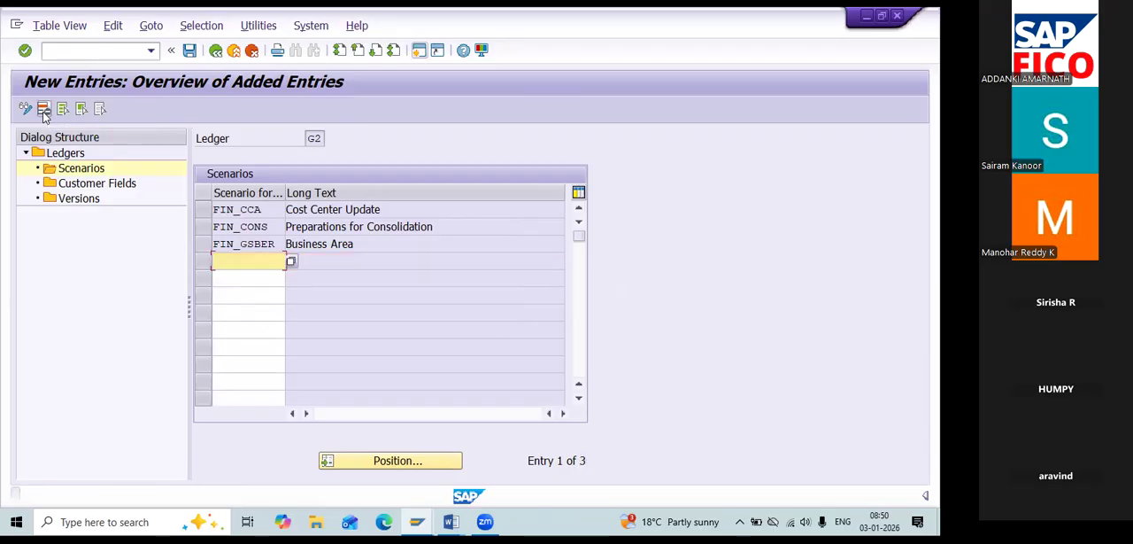
{"action": "left_click", "coordinate": [190, 51]}
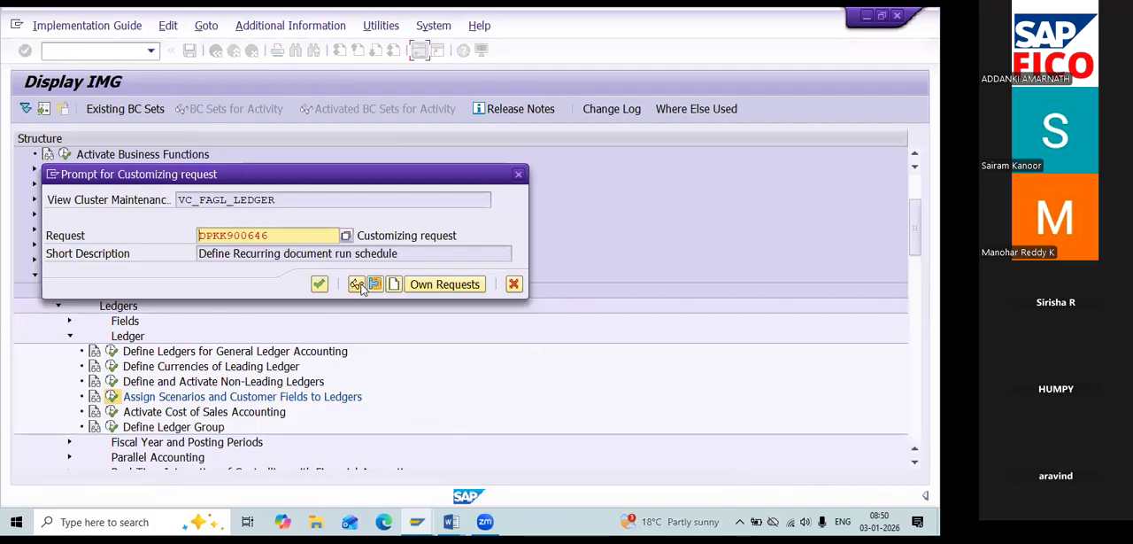
{"action": "left_click", "coordinate": [320, 284]}
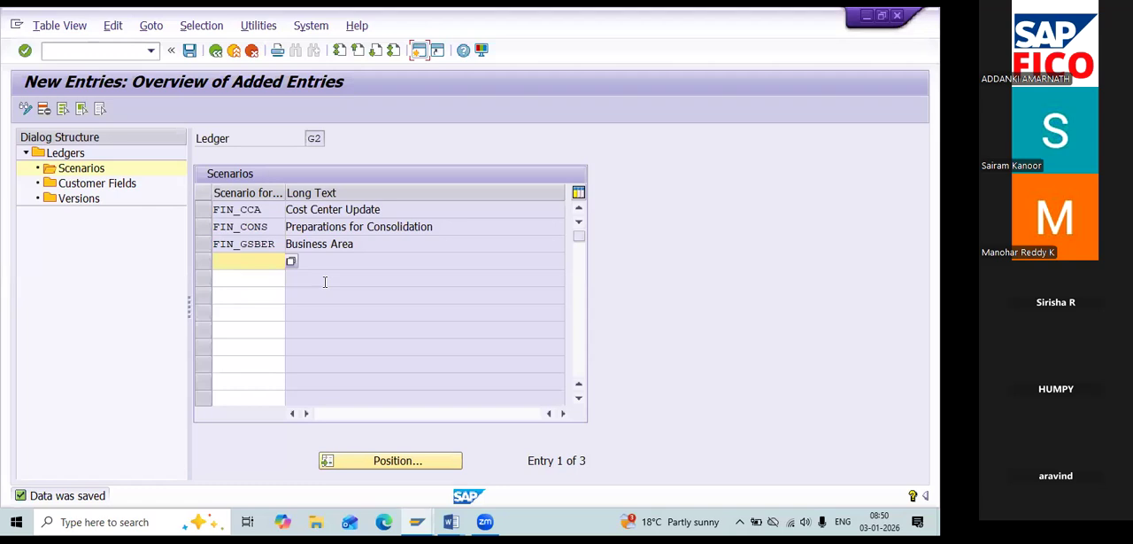
Switch to the Word notes to check the configuration list for non-leading ledgers, and return to SAP.
{"action": "key", "text": "alt+Tab"}
{"action": "key", "text": "alt+Tab"}
{"action": "key", "text": "alt+Tab"}
{"action": "key", "text": "alt+Tab"}
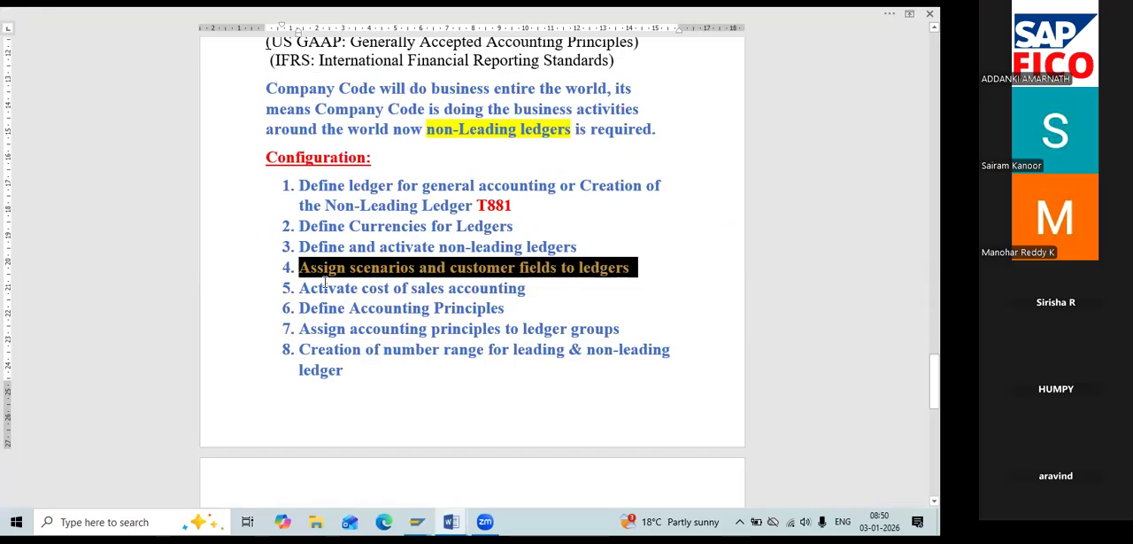
{"action": "key", "text": "alt+Tab"}
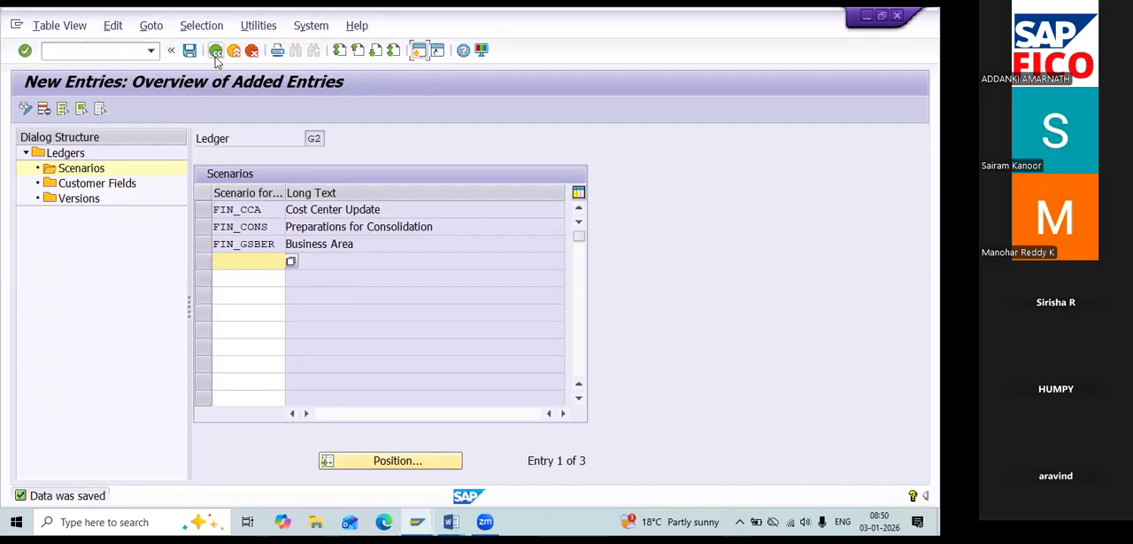
Leave the scenarios of ledger G2 and copy the receiver field ZZSPREG from the customer fields of leading ledger 0L.
{"action": "left_click", "coordinate": [215, 51]}
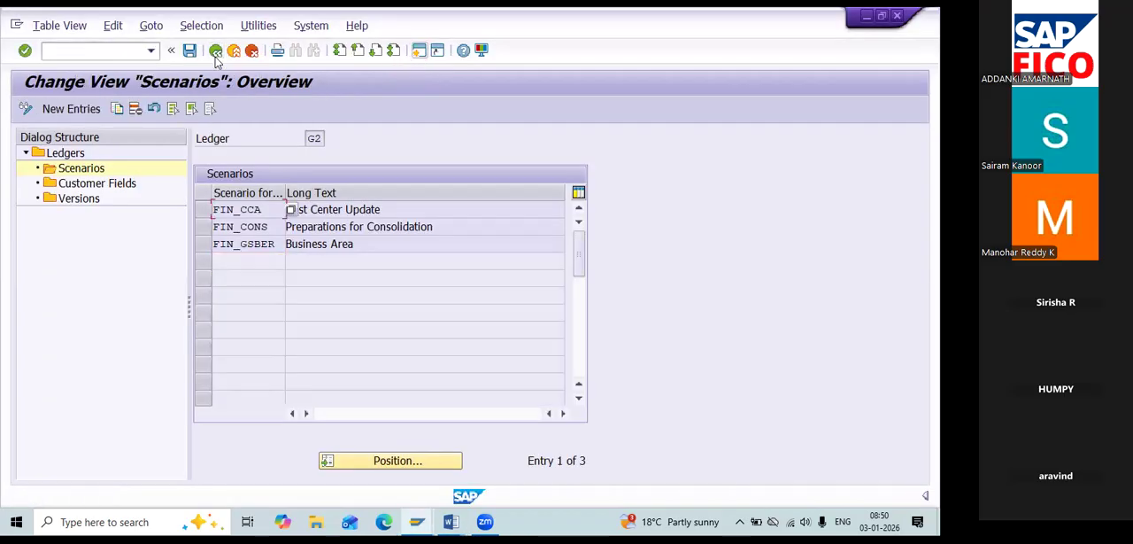
{"action": "left_click", "coordinate": [215, 51]}
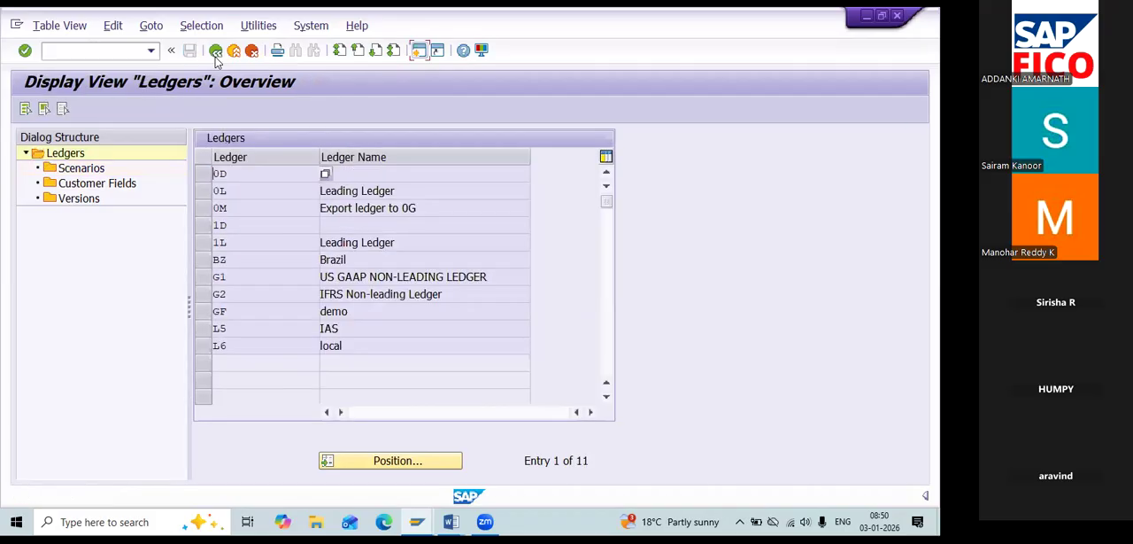
{"action": "left_click", "coordinate": [204, 190]}
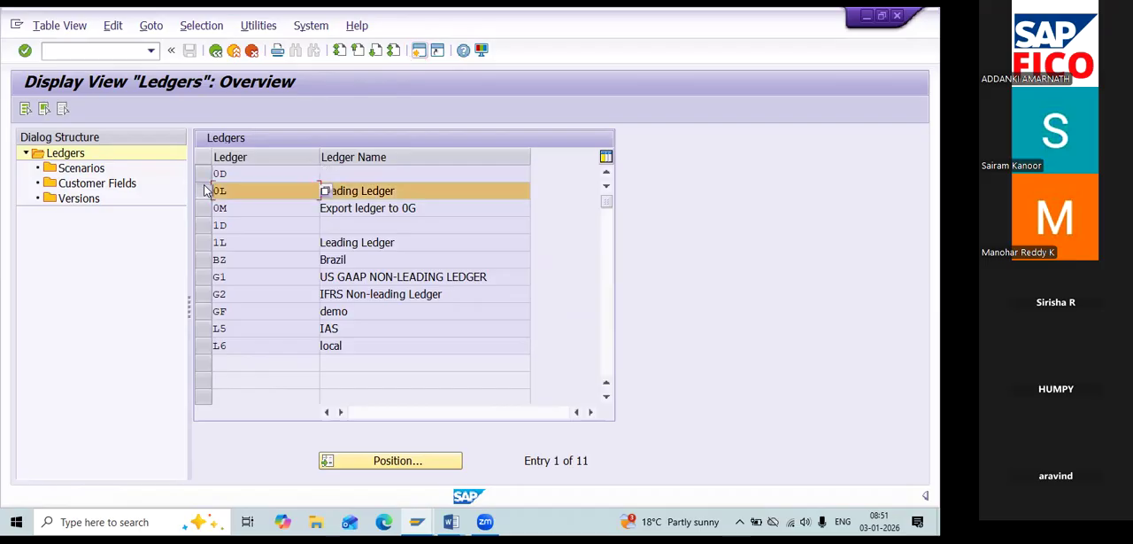
{"action": "double_click", "coordinate": [131, 184]}
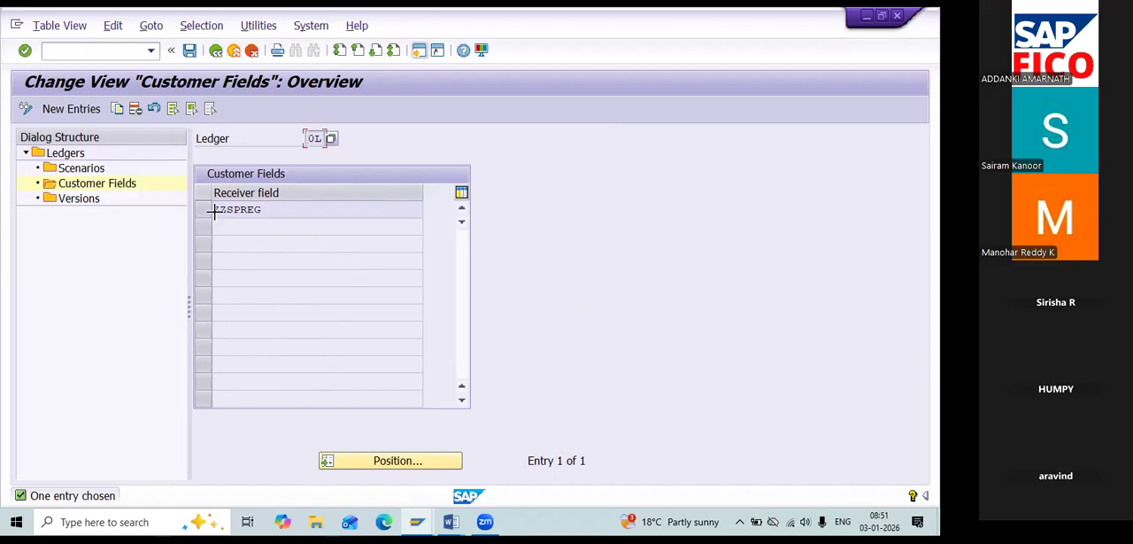
{"action": "key", "text": "ctrl+y"}
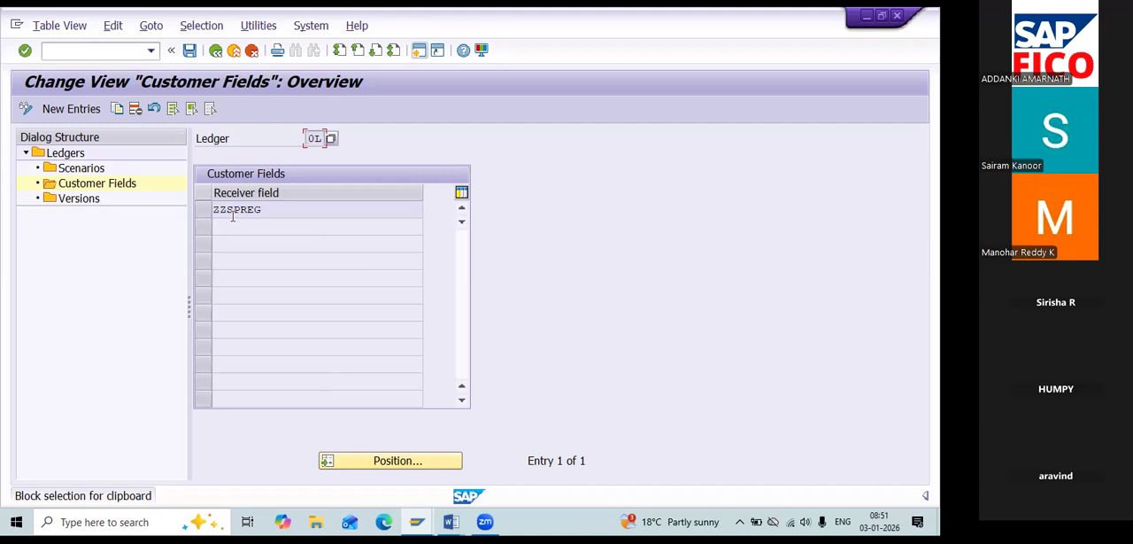
{"action": "key", "text": "ctrl+y"}
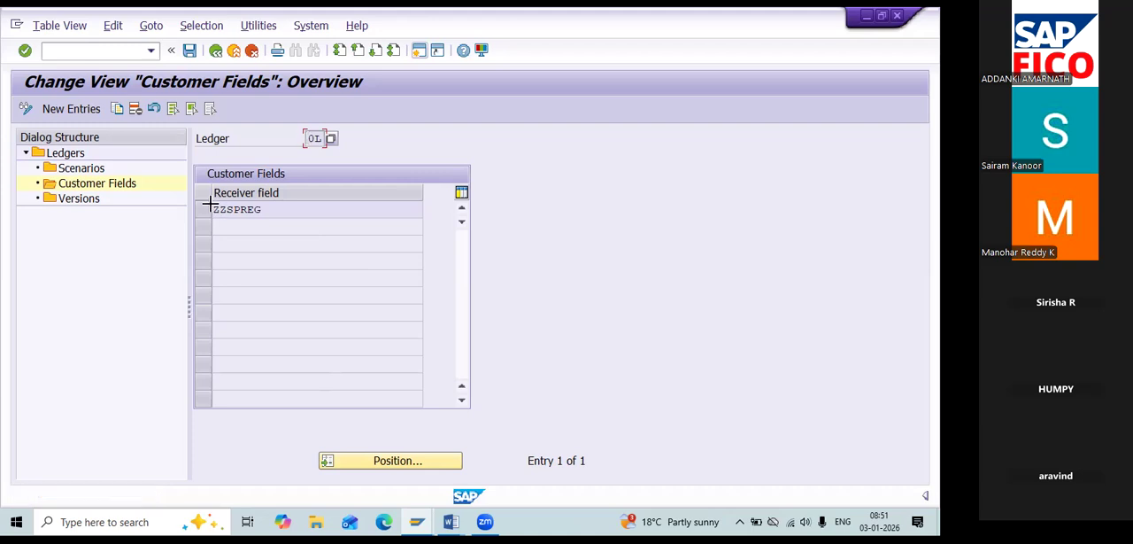
{"action": "left_click_drag", "start_coordinate": [214, 203], "coordinate": [234, 215]}
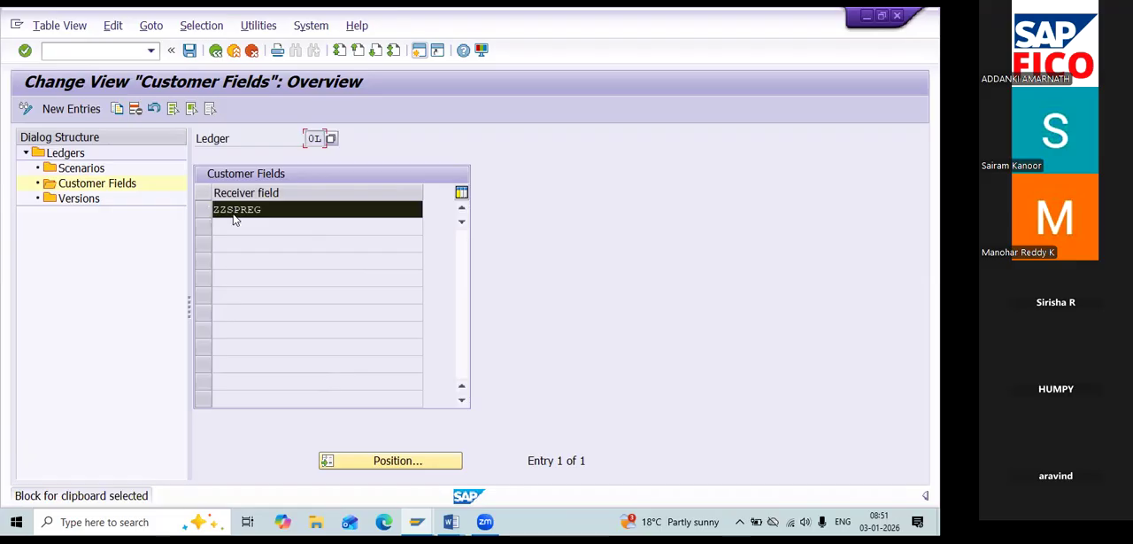
{"action": "key", "text": "ctrl+c"}
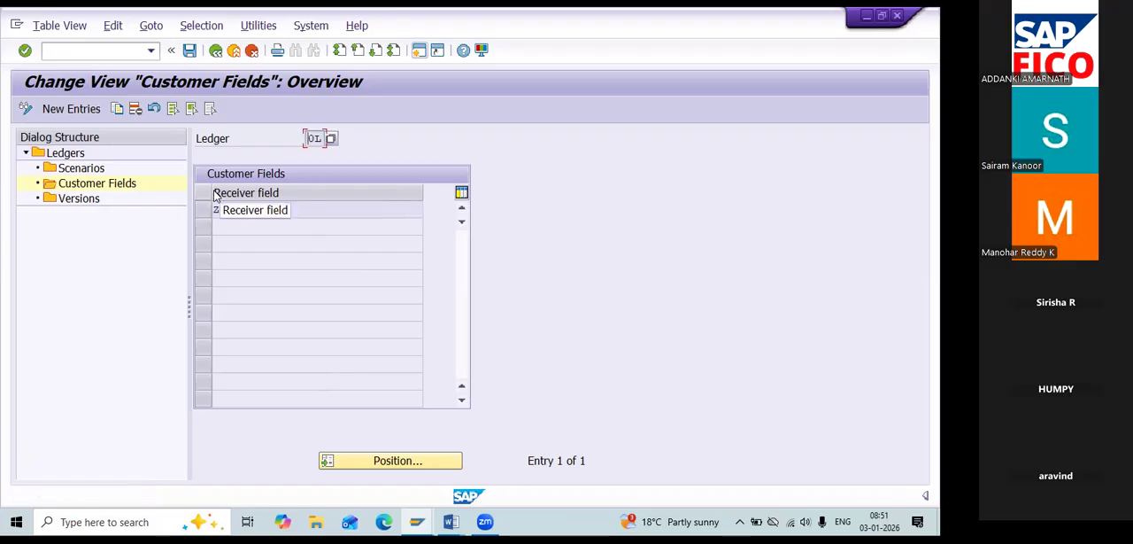
{"action": "left_click", "coordinate": [215, 50]}
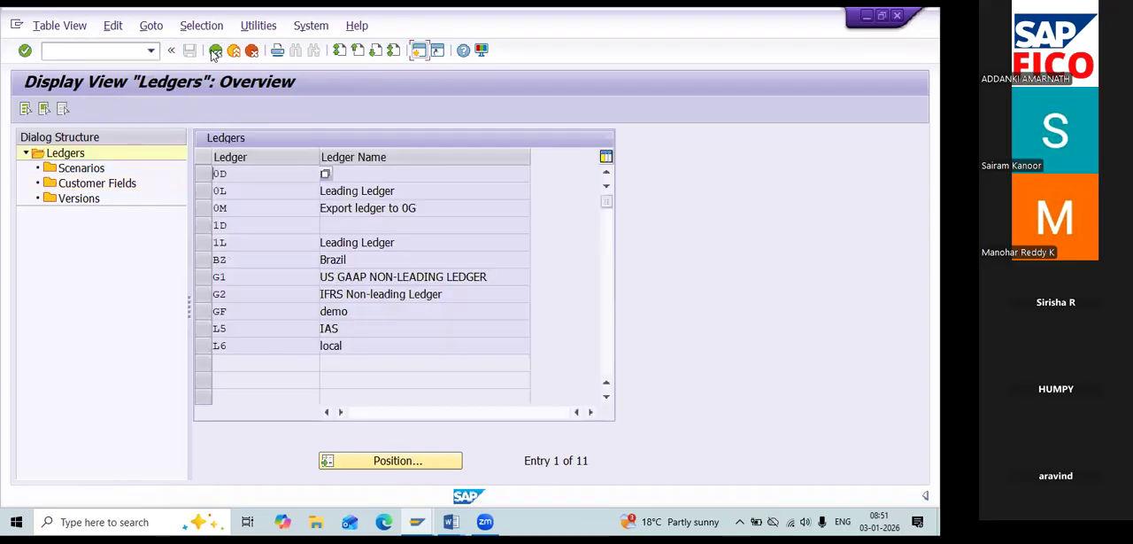
Add ZZSPREG as a new customer field entry for ledger G1, save it, and return to the ledger overview.
{"action": "left_click", "coordinate": [206, 280]}
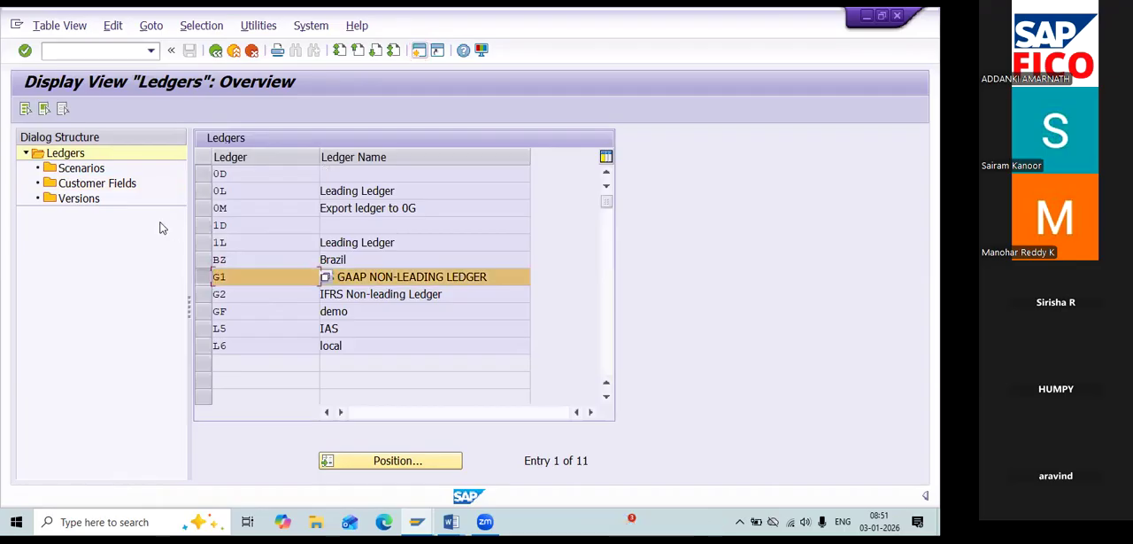
{"action": "double_click", "coordinate": [98, 183]}
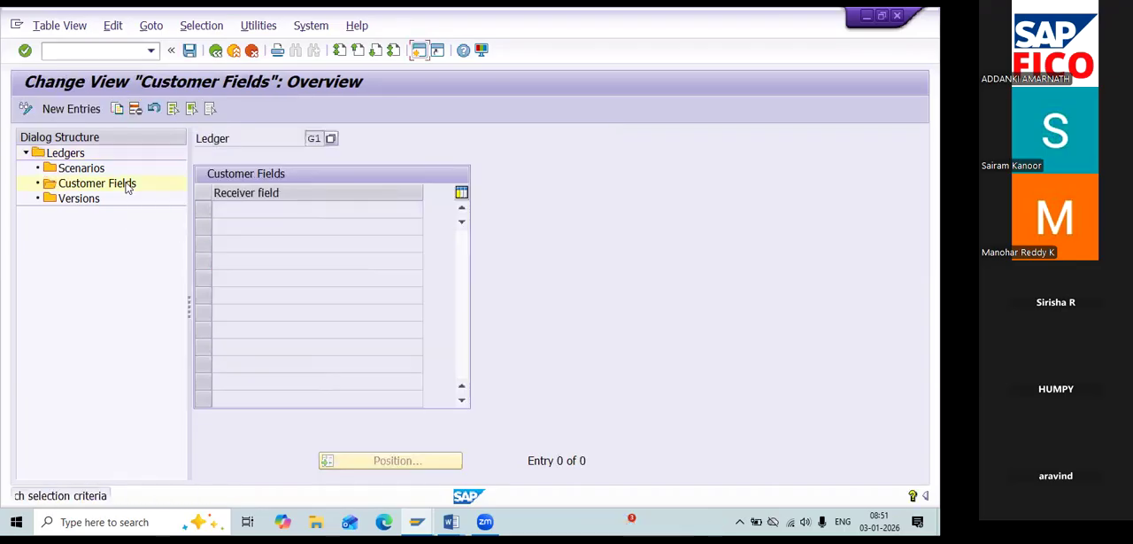
{"action": "left_click", "coordinate": [82, 109]}
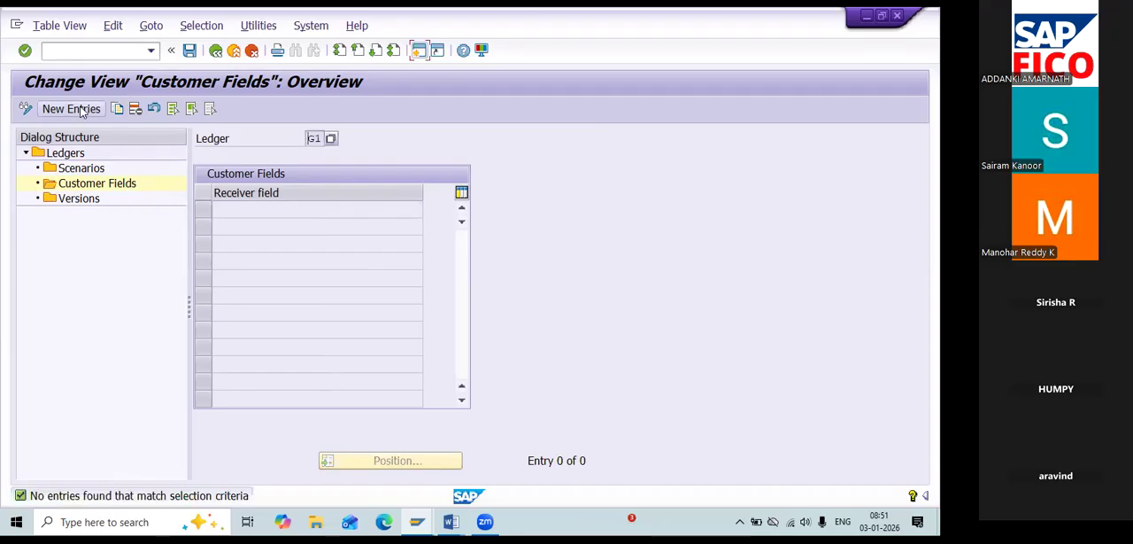
{"action": "type", "text": "ZZSPREG"}
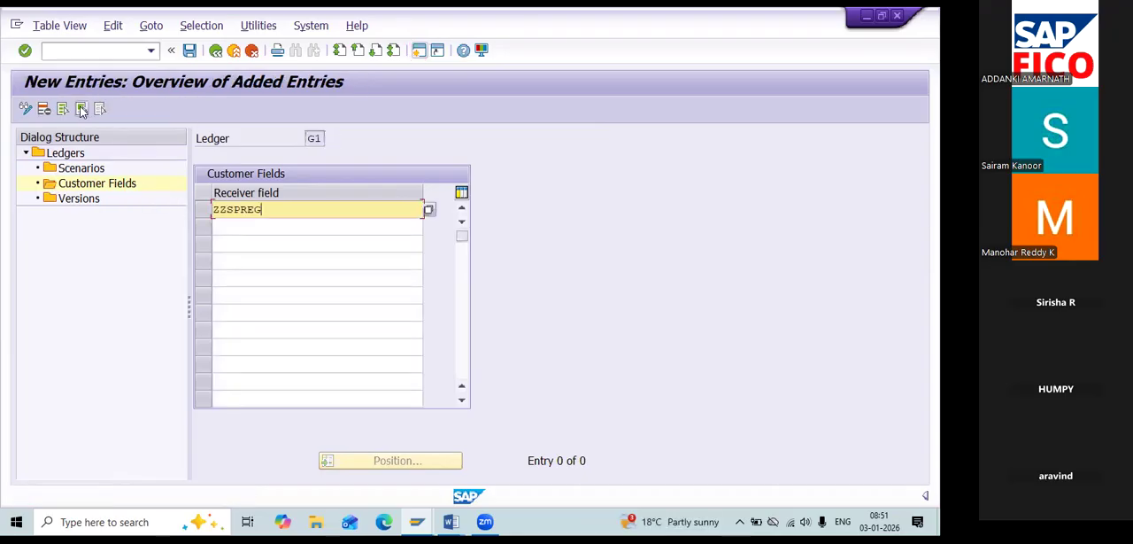
{"action": "left_click", "coordinate": [188, 52]}
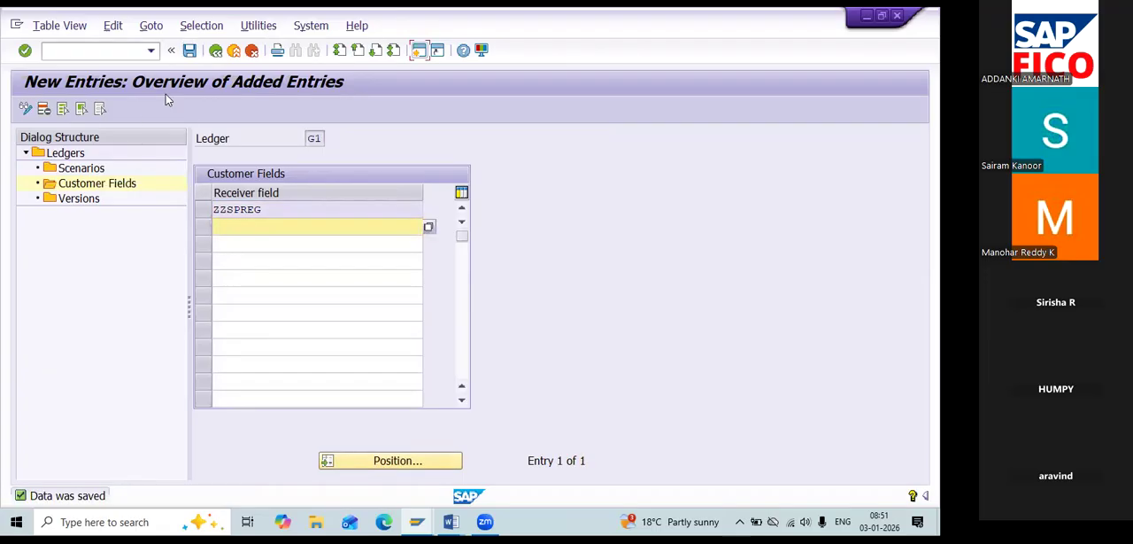
{"action": "left_click", "coordinate": [215, 51]}
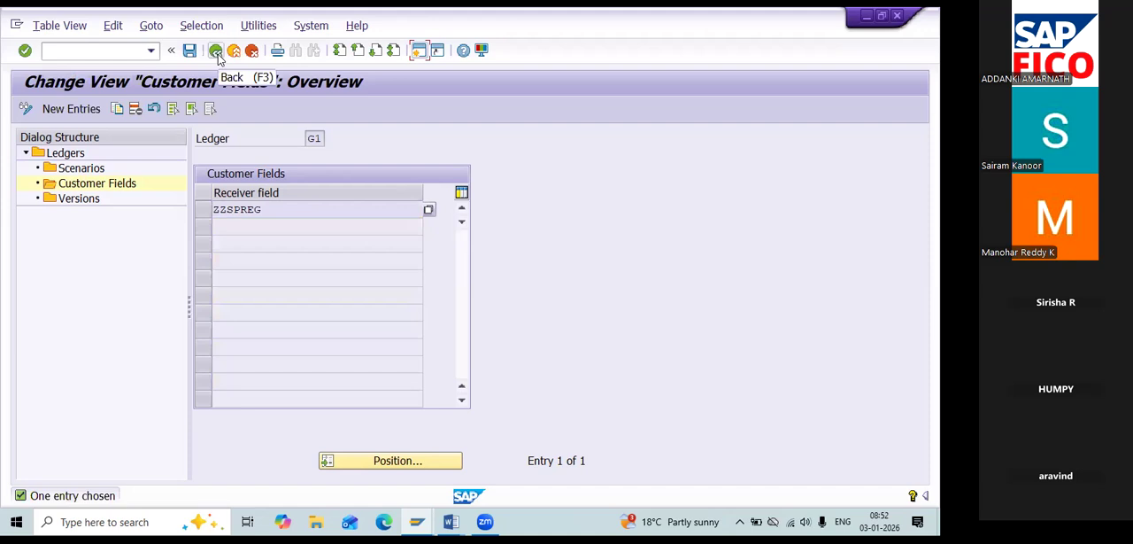
{"action": "left_click", "coordinate": [218, 54]}
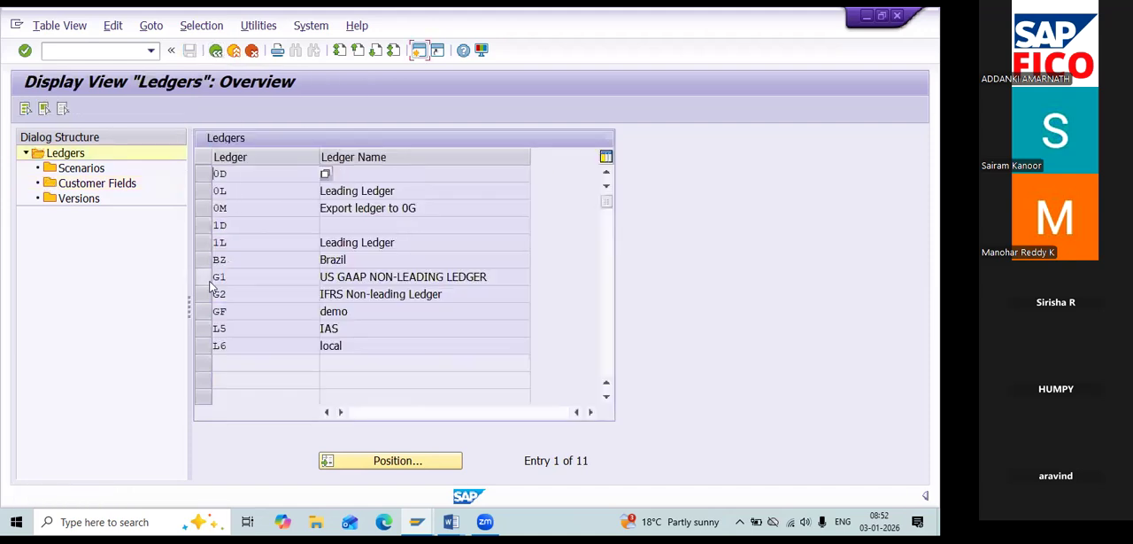
Add the copied receiver field ZZSPREG as a new customer field entry for ledger G2 and save it.
{"action": "left_click", "coordinate": [209, 296]}
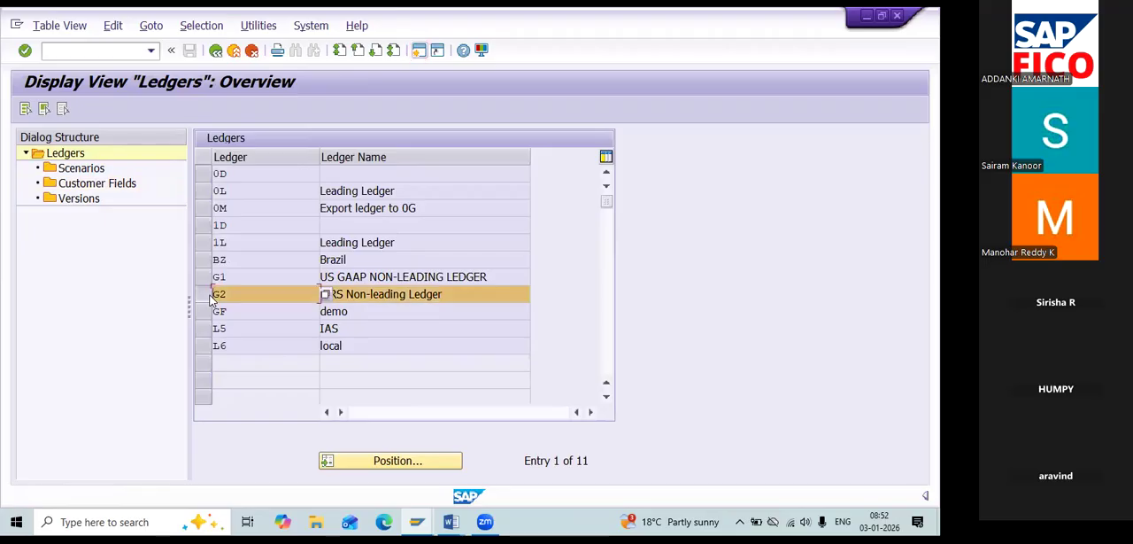
{"action": "double_click", "coordinate": [124, 184]}
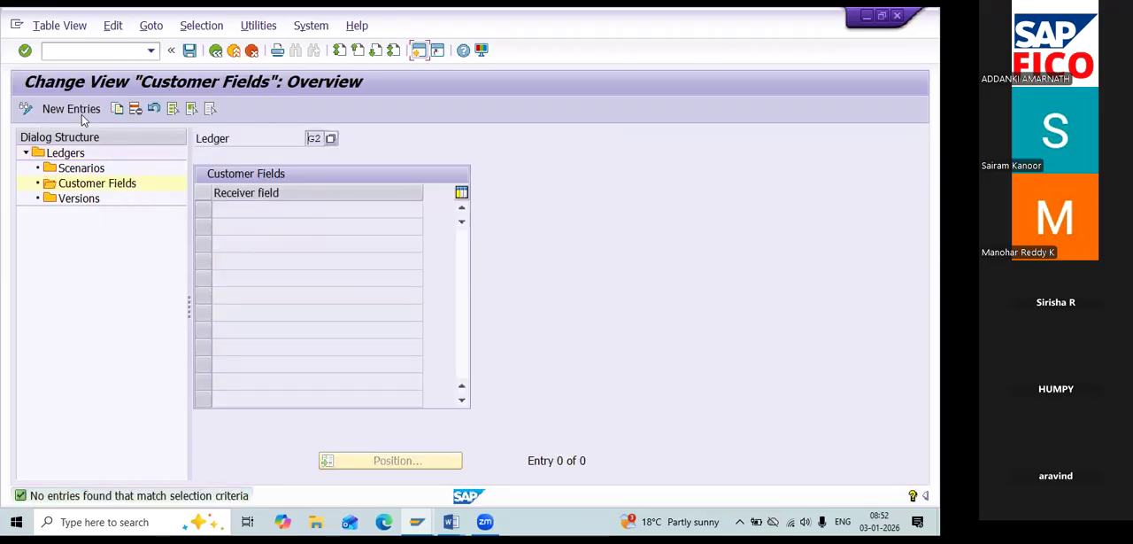
{"action": "left_click", "coordinate": [86, 109]}
{"action": "key", "text": "ctrl+v"}
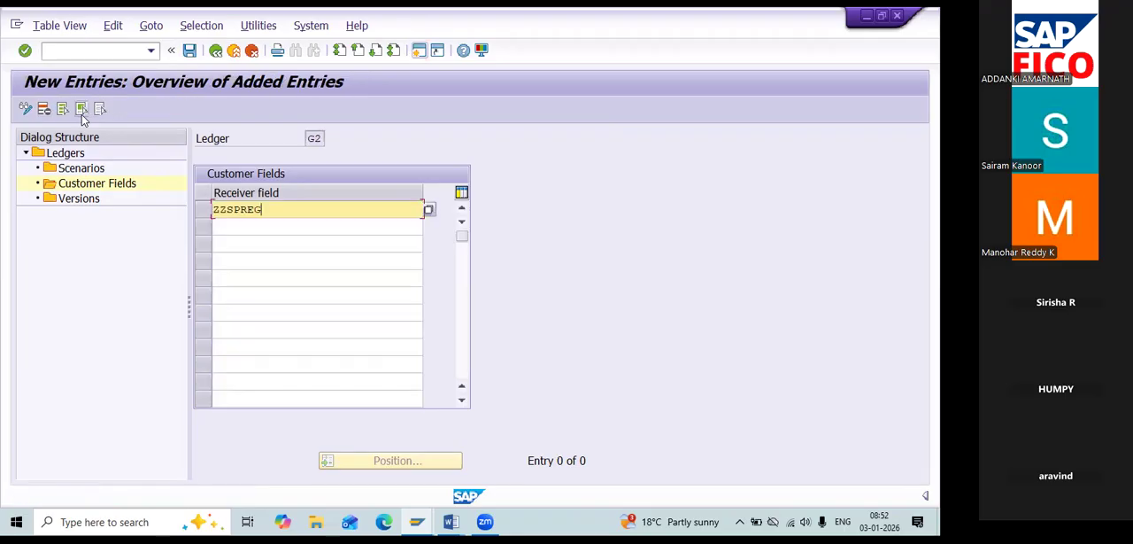
{"action": "left_click", "coordinate": [193, 51]}
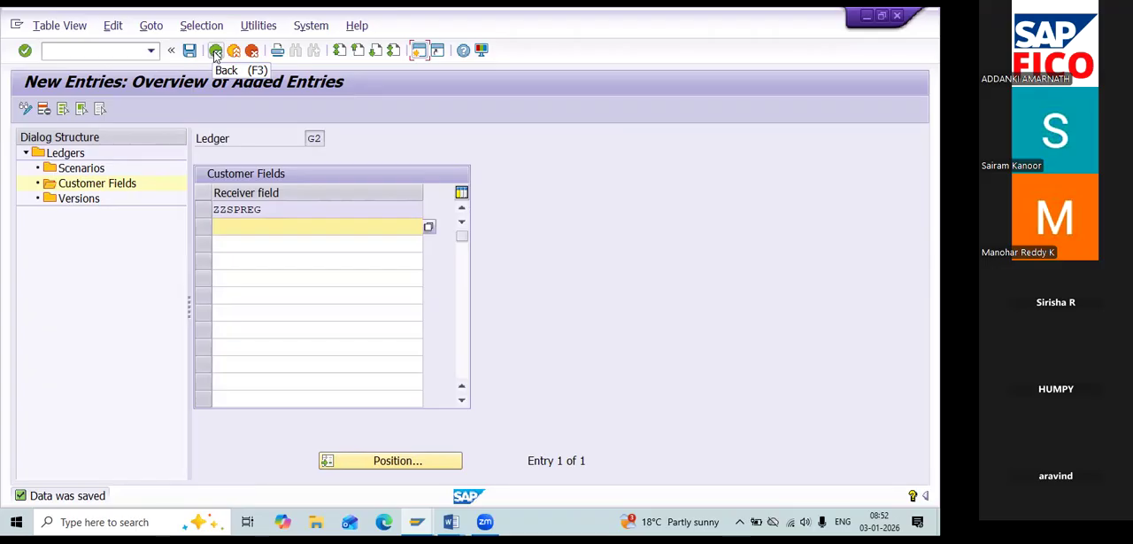
{"action": "left_click", "coordinate": [217, 56]}
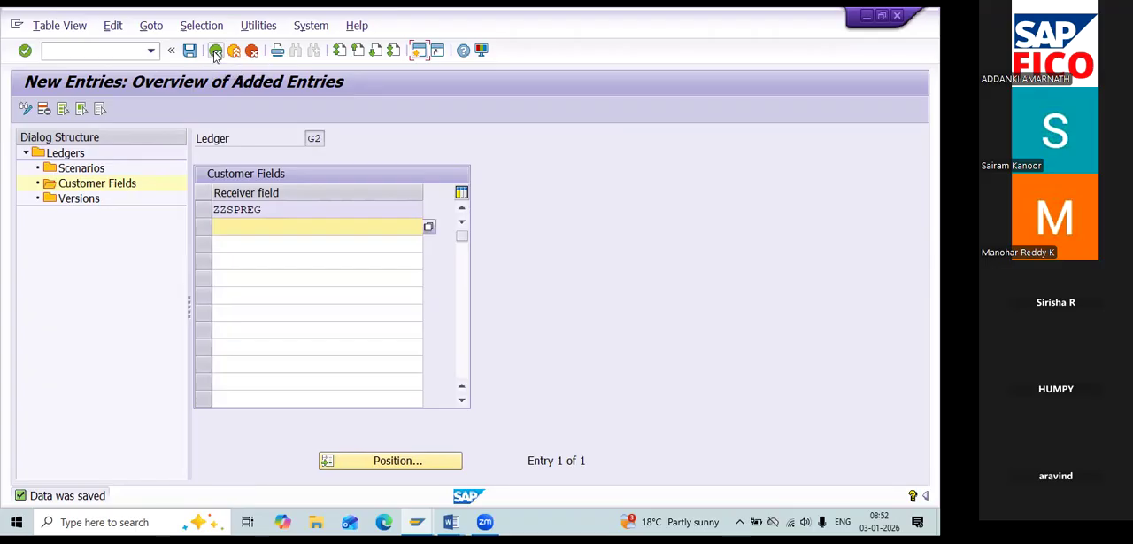
Check the configuration list in the Word notes, and open Activate Cost of Sales Accounting in SAP, accepting display of the locked data.
{"action": "key", "text": "alt+Tab"}
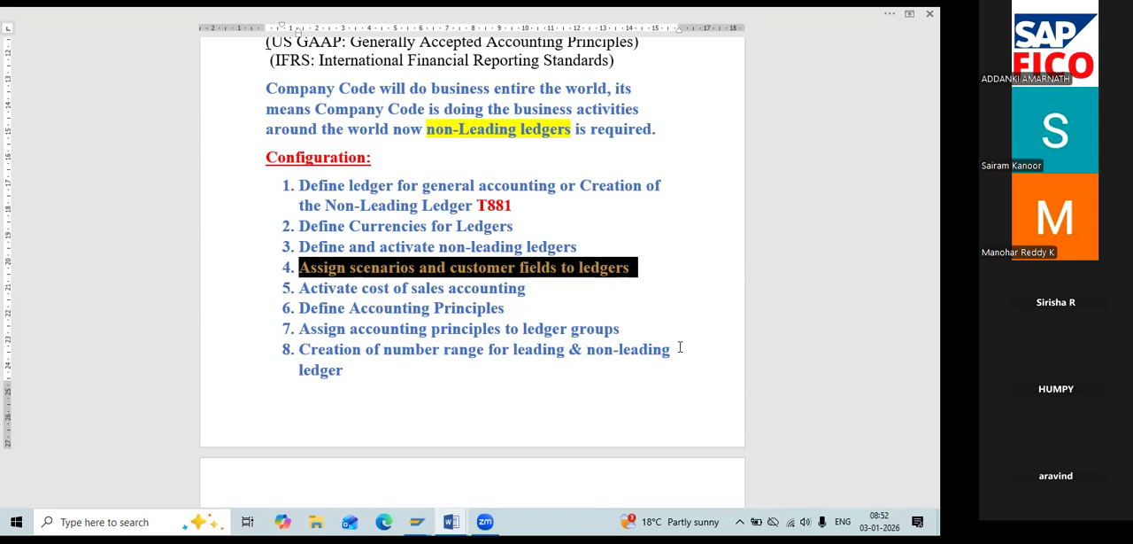
{"action": "key", "text": "alt+Tab"}
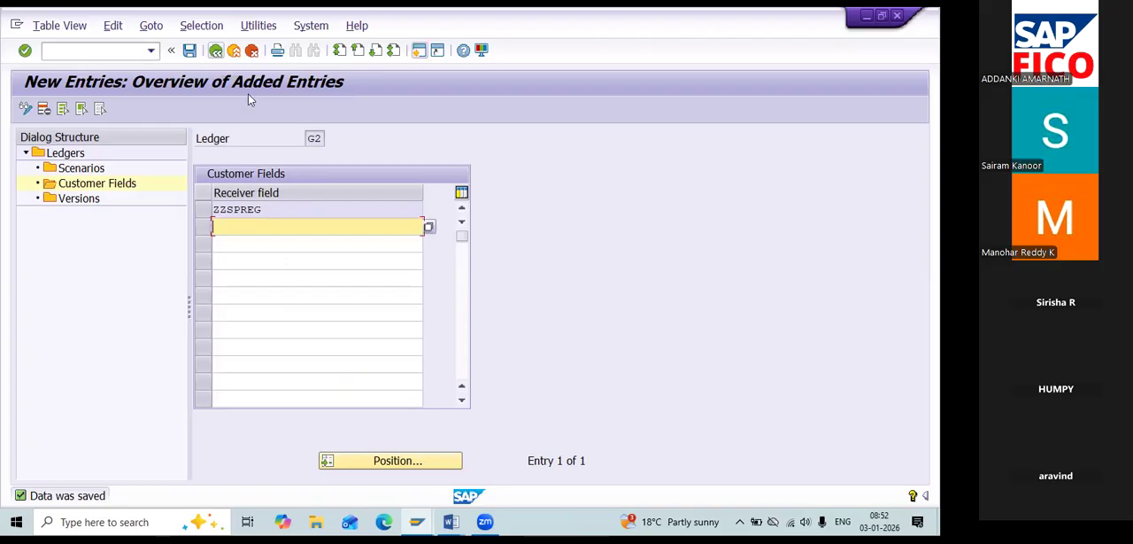
{"action": "left_click", "coordinate": [216, 51]}
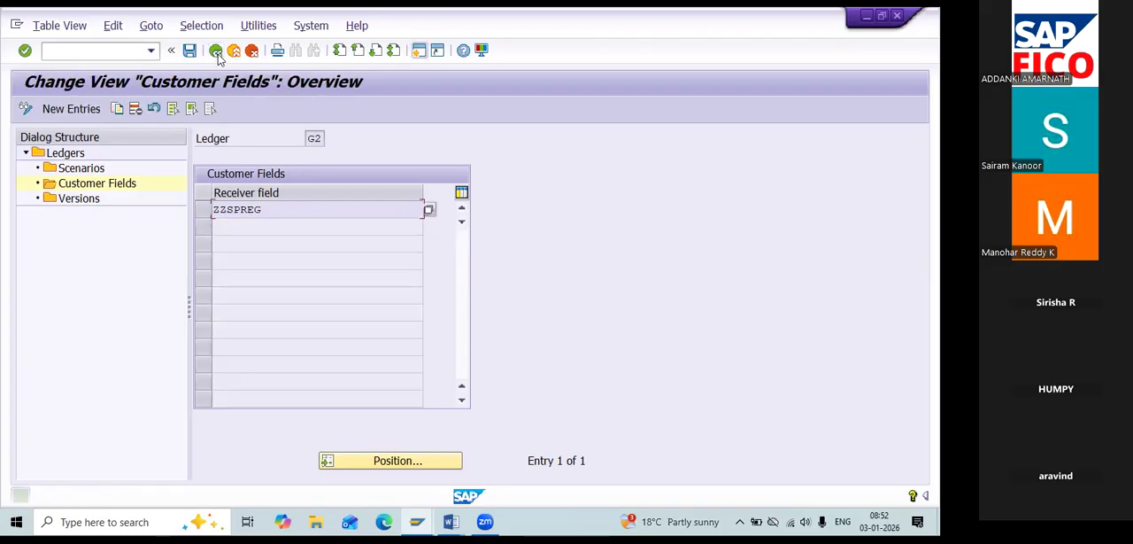
{"action": "left_click", "coordinate": [216, 50]}
{"action": "left_click", "coordinate": [216, 51]}
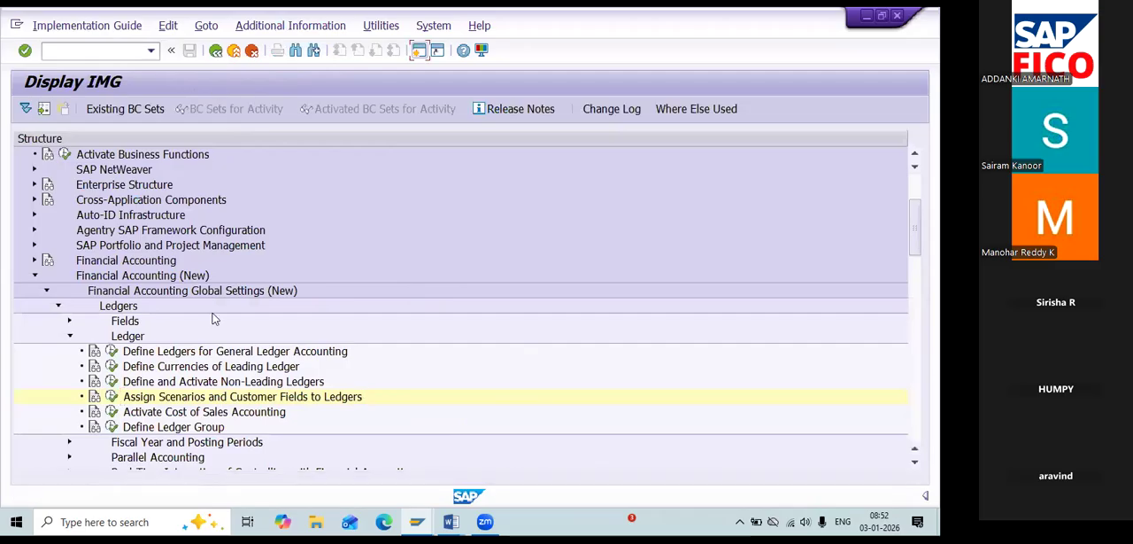
{"action": "left_click", "coordinate": [112, 411]}
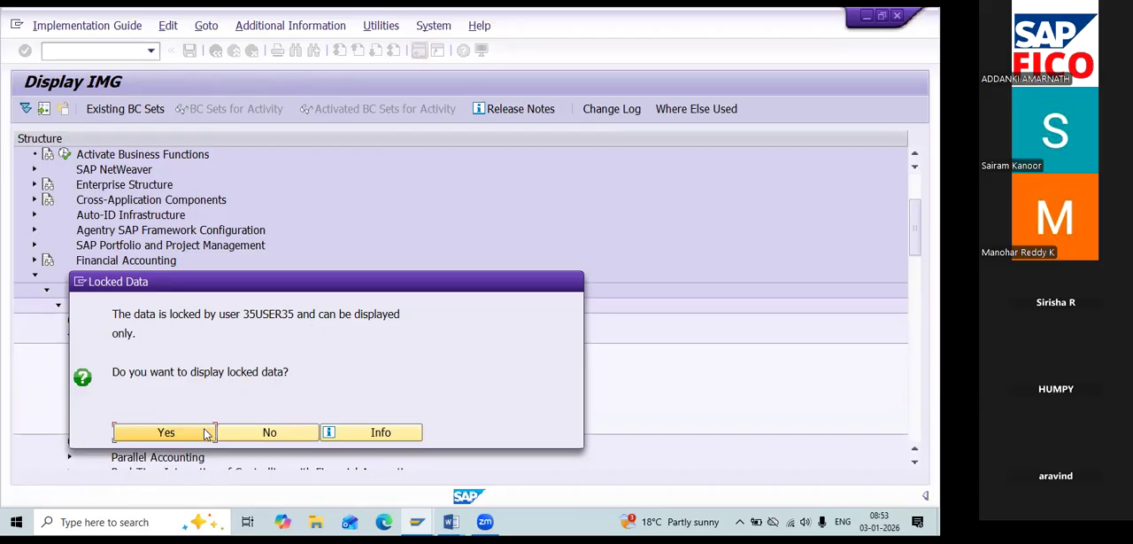
{"action": "left_click", "coordinate": [166, 433]}
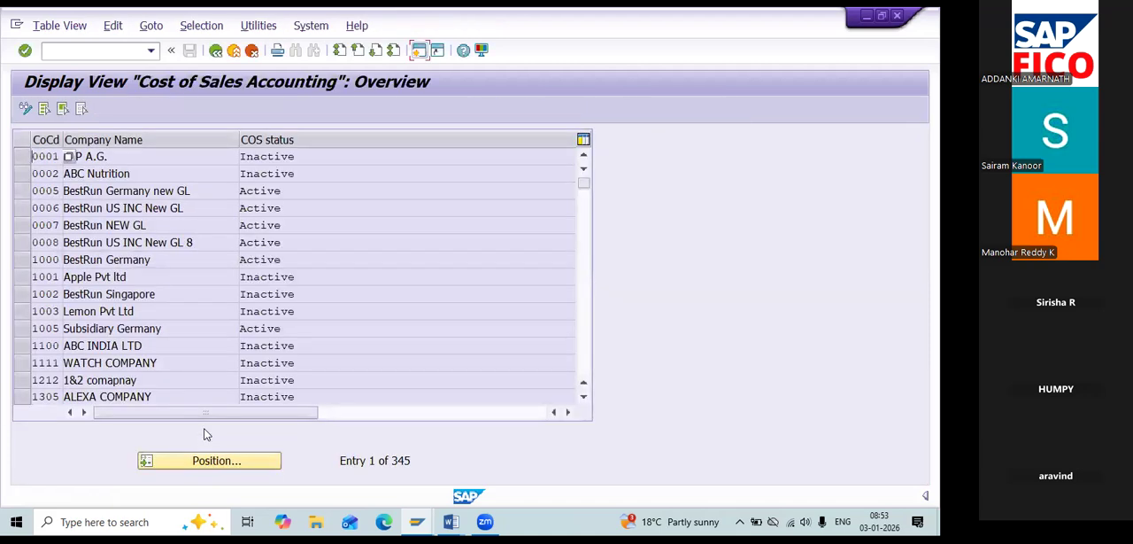
Open transaction SM12 and list the lock entries of all users in client 800 by clearing the user name filter.
{"action": "left_click", "coordinate": [107, 49]}
{"action": "type", "text": "/NSM12"}
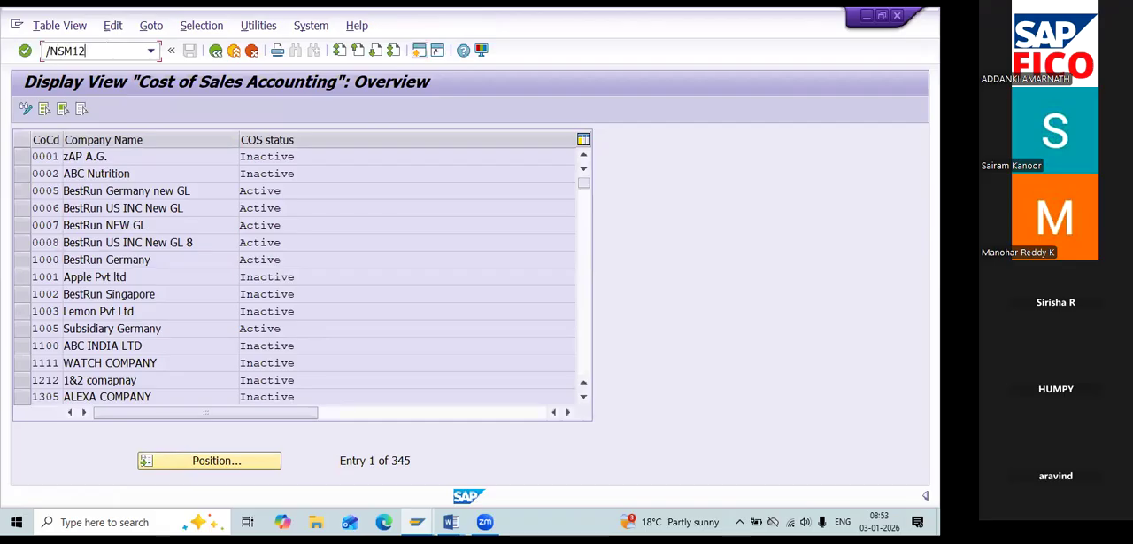
{"action": "key", "text": "Return"}
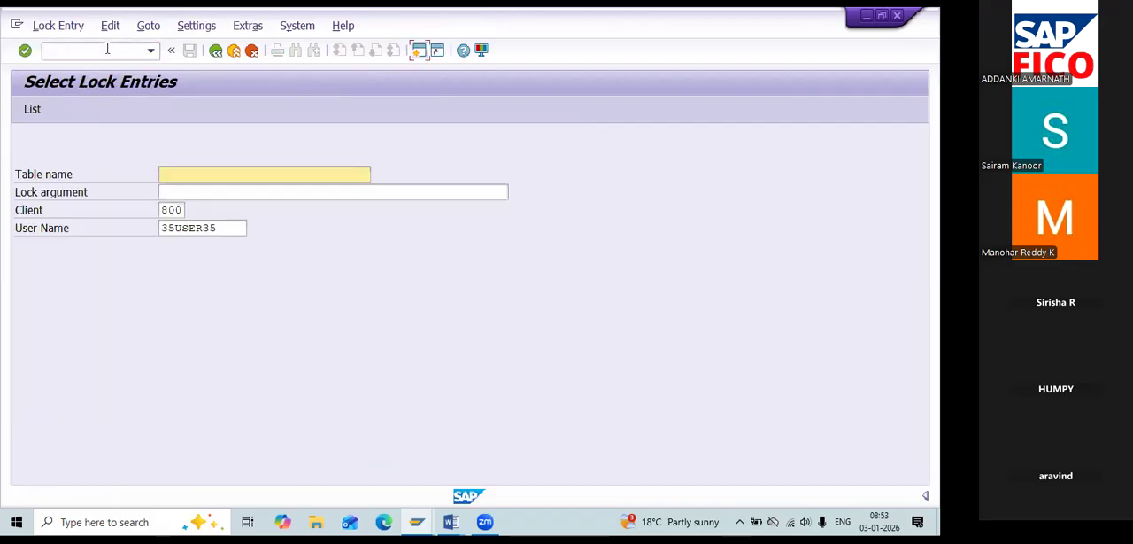
{"action": "left_click_drag", "start_coordinate": [236, 227], "coordinate": [149, 228]}
{"action": "key", "text": "BackSpace"}
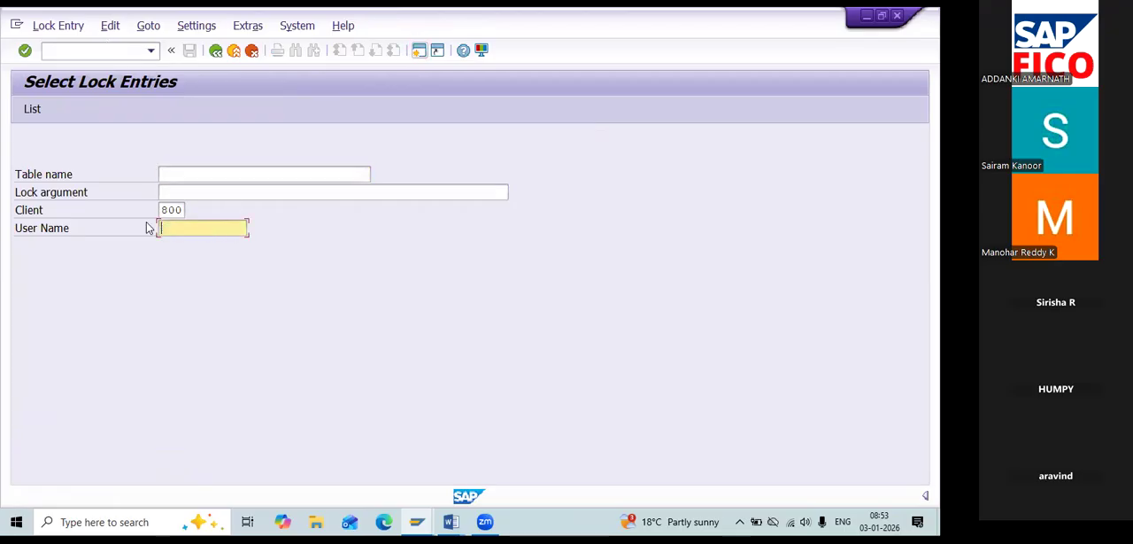
{"action": "key", "text": "Return"}
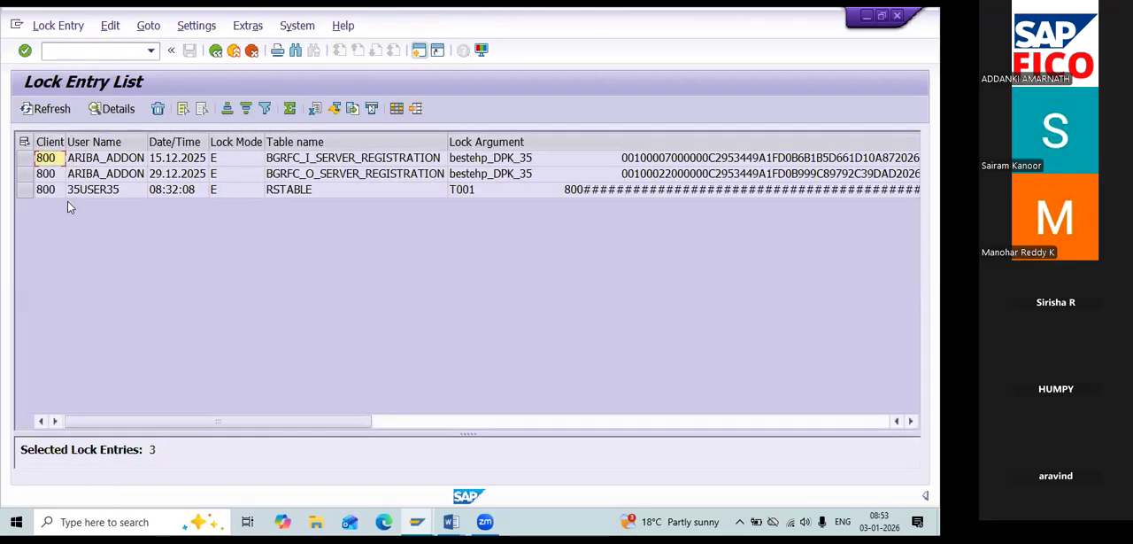
Select all entries in the lock entry list and delete them.
{"action": "left_click", "coordinate": [26, 159]}
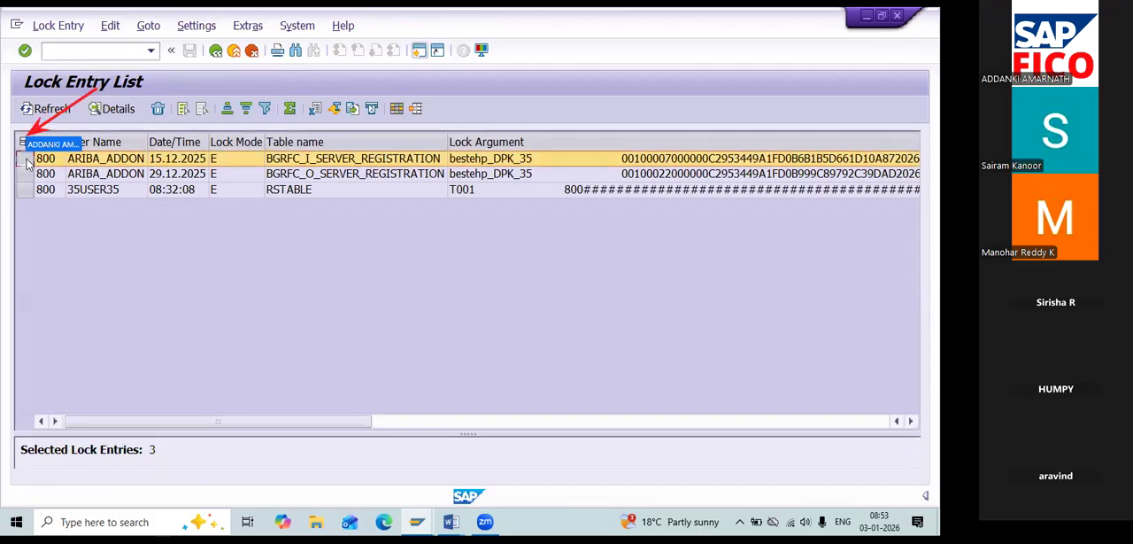
{"action": "left_click", "coordinate": [24, 143]}
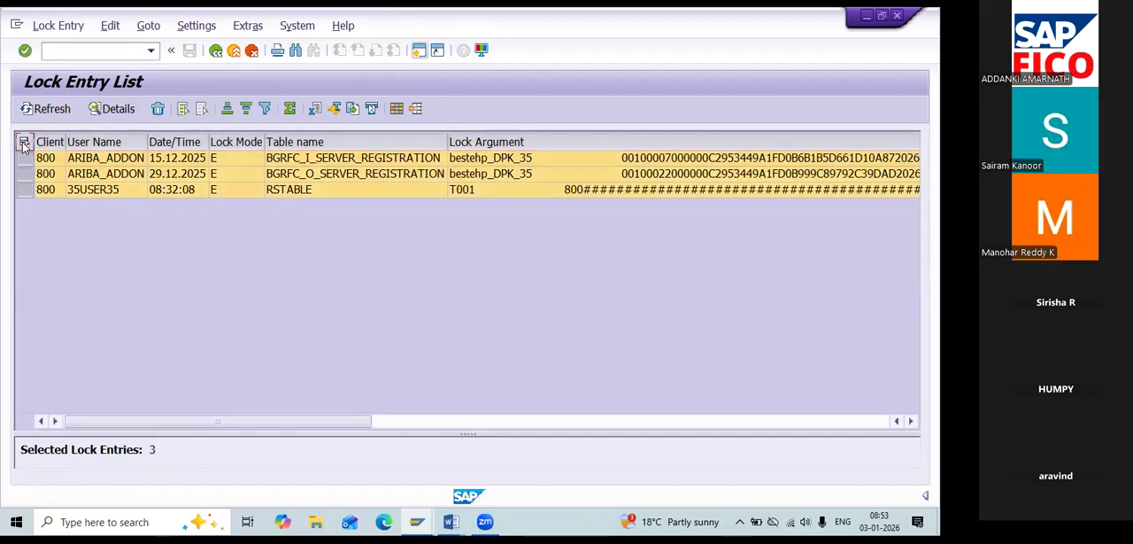
{"action": "left_click", "coordinate": [158, 109]}
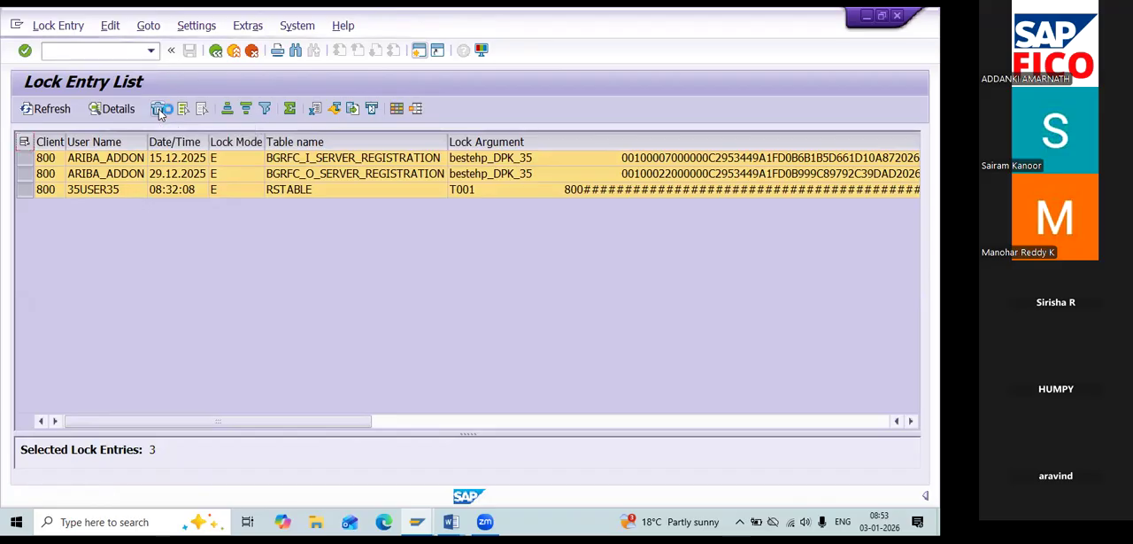
{"action": "left_click", "coordinate": [264, 306]}
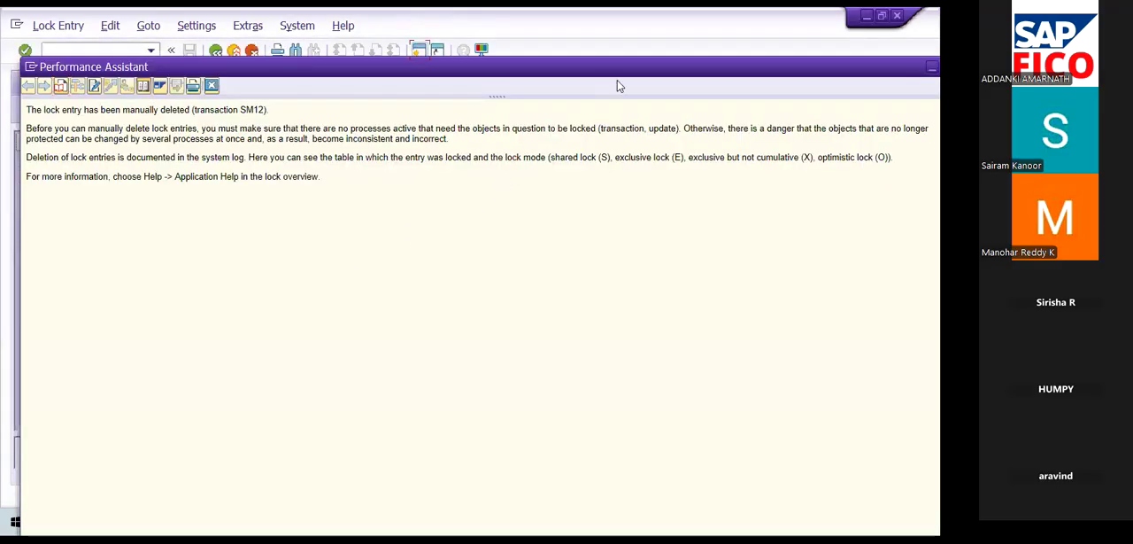
Close the help on the deleted lock entry, start transaction SPRO and display the SAP Reference IMG.
{"action": "left_click_drag", "start_coordinate": [632, 69], "coordinate": [563, 75]}
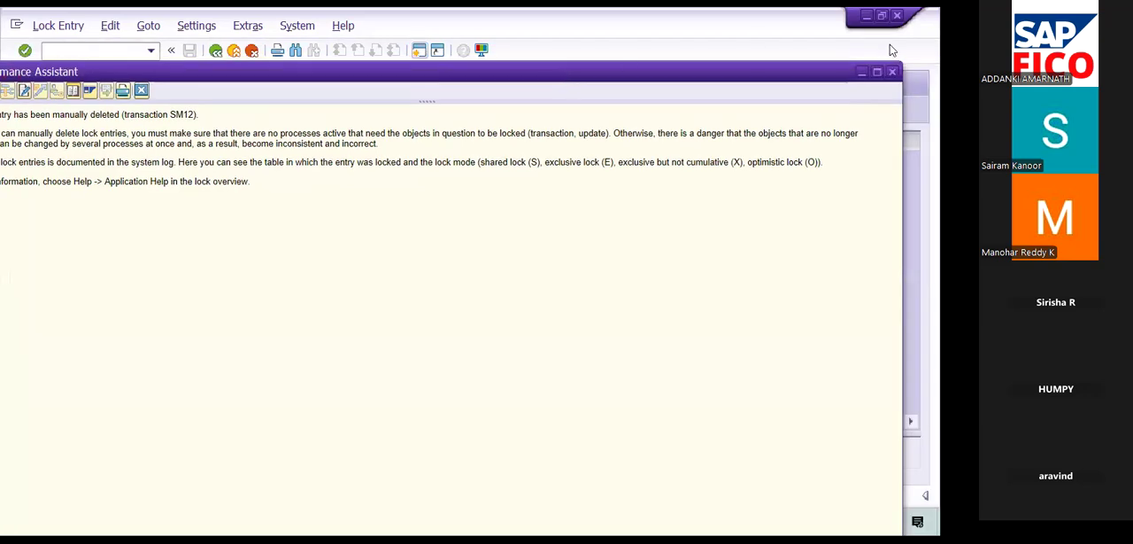
{"action": "left_click", "coordinate": [893, 72]}
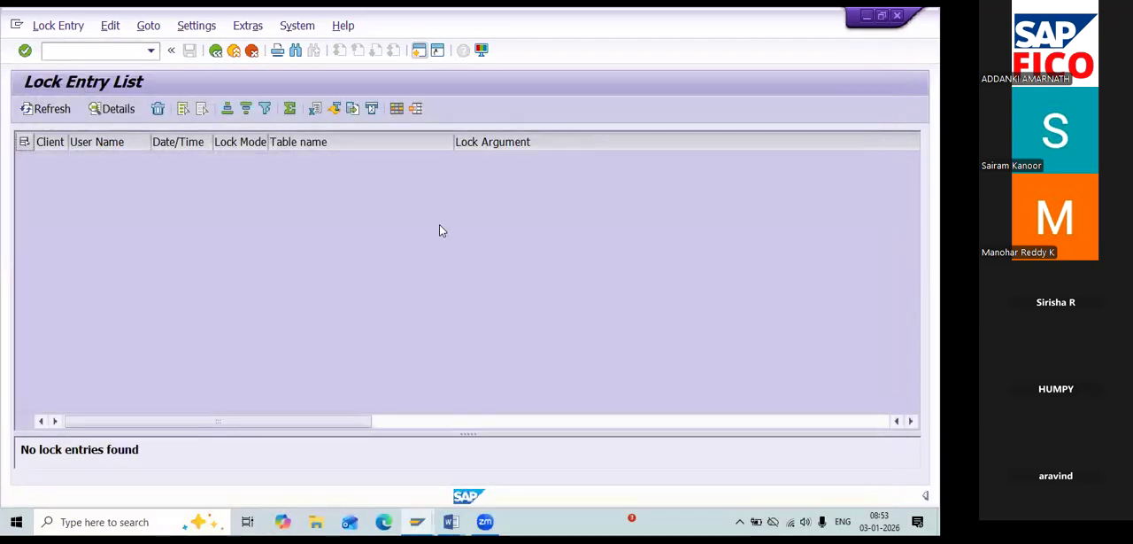
{"action": "left_click", "coordinate": [106, 50]}
{"action": "type", "text": "/NSPRO"}
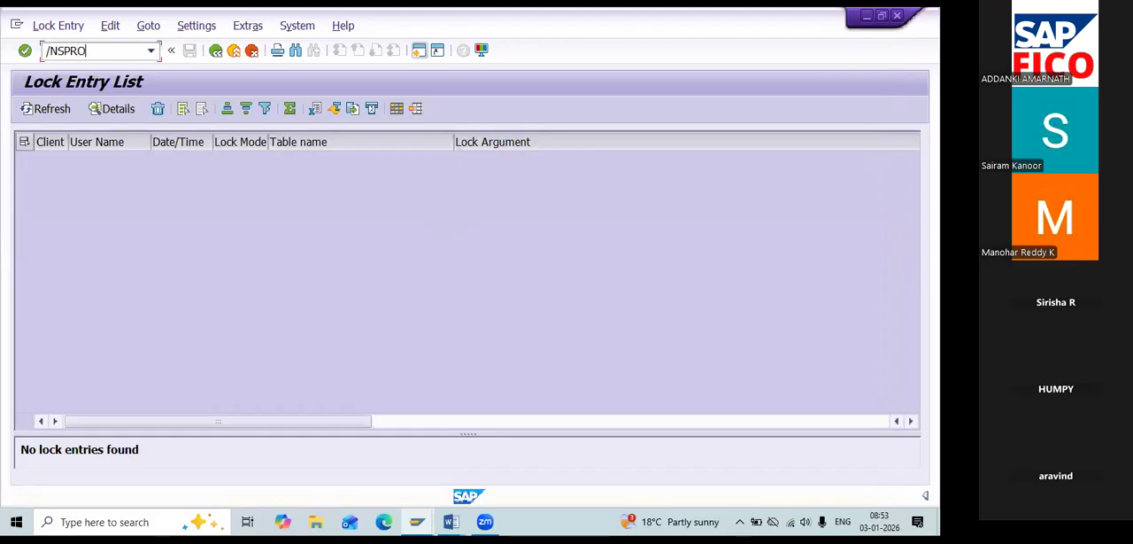
{"action": "key", "text": "Return"}
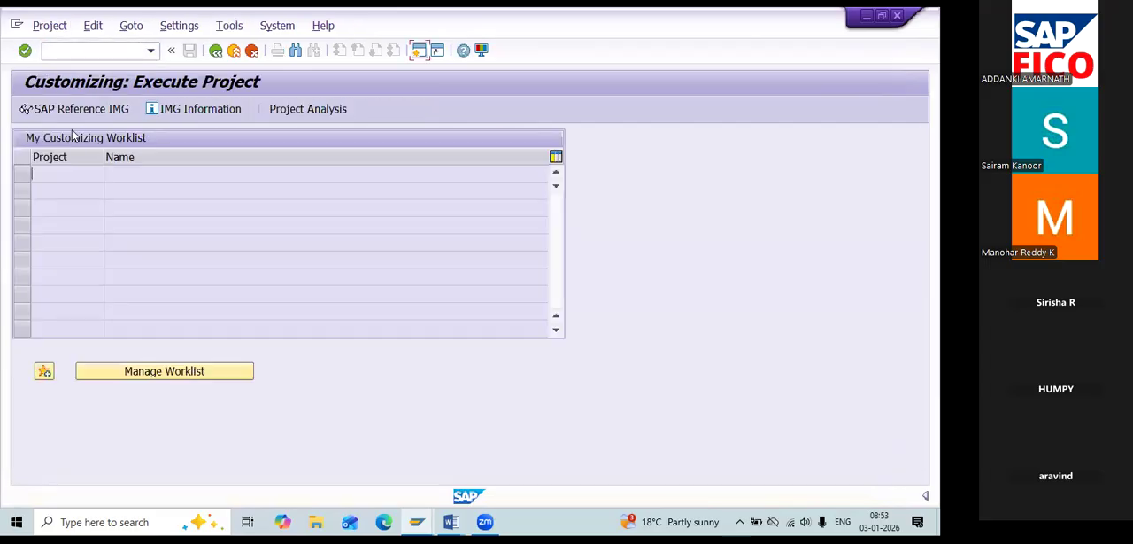
{"action": "left_click", "coordinate": [80, 109]}
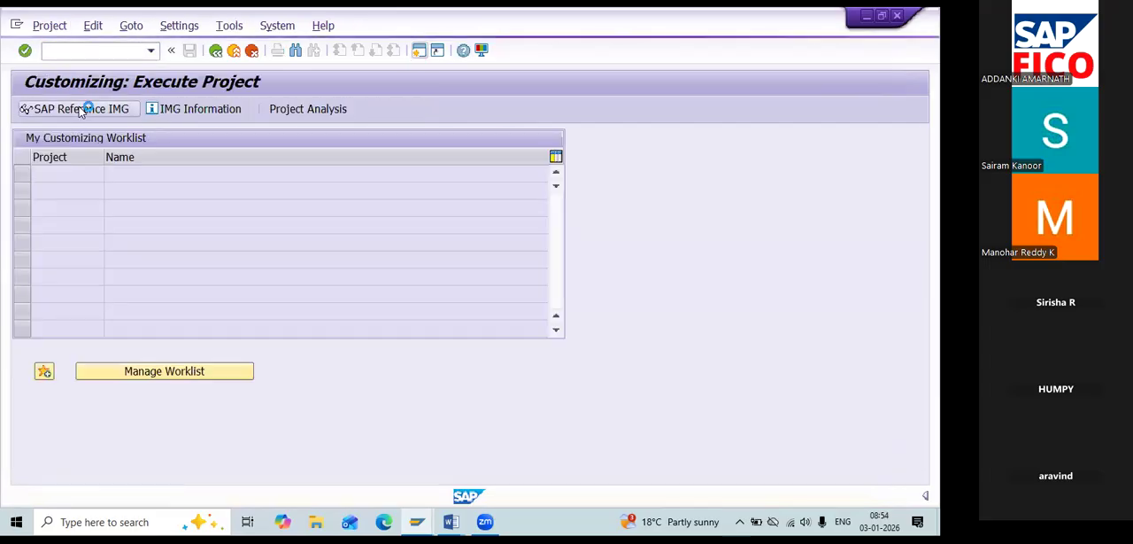
Open Activate Cost of Sales Accounting under Financial Accounting (New), Financial Accounting Global Settings (New), Ledgers, Ledger.
{"action": "left_click", "coordinate": [35, 398]}
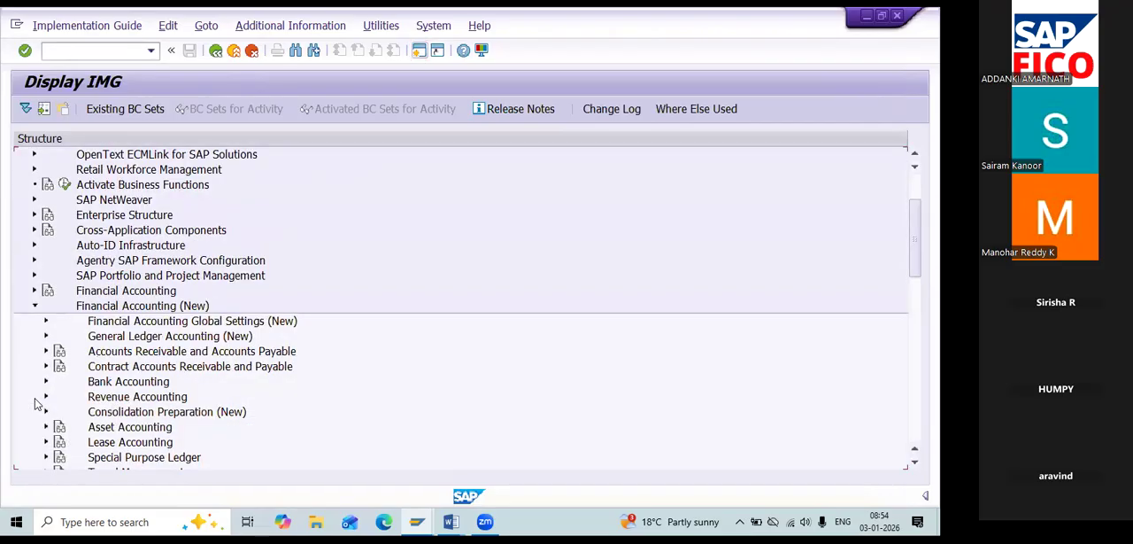
{"action": "left_click", "coordinate": [46, 323]}
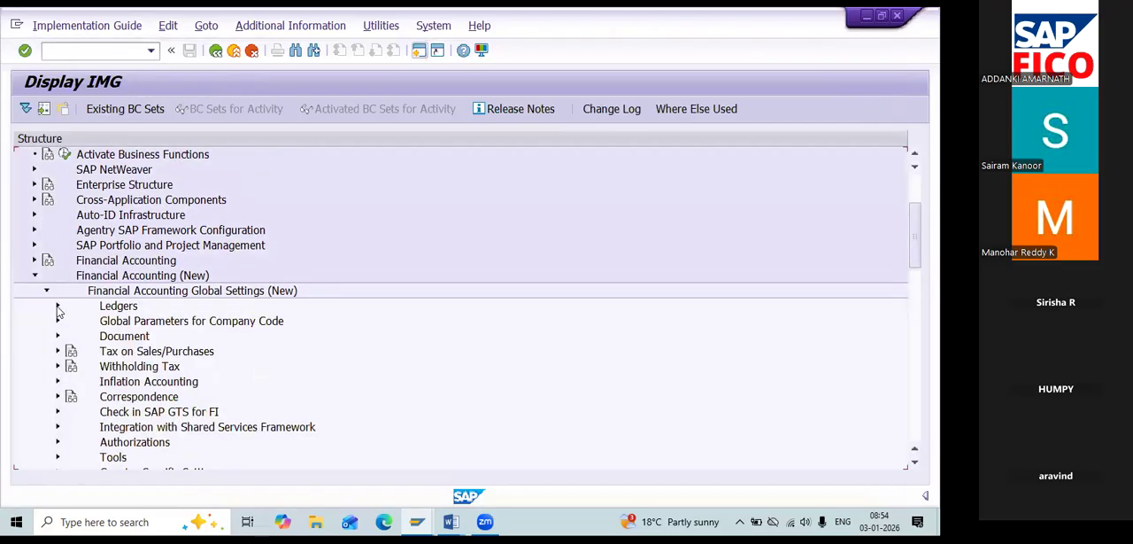
{"action": "left_click", "coordinate": [58, 307]}
{"action": "left_click", "coordinate": [69, 335]}
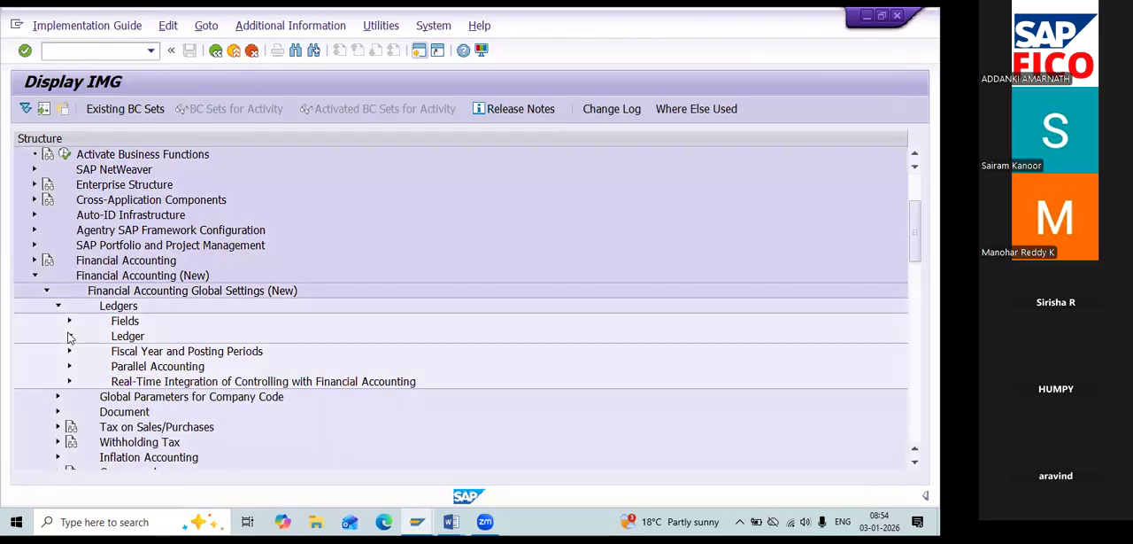
{"action": "left_click", "coordinate": [111, 412]}
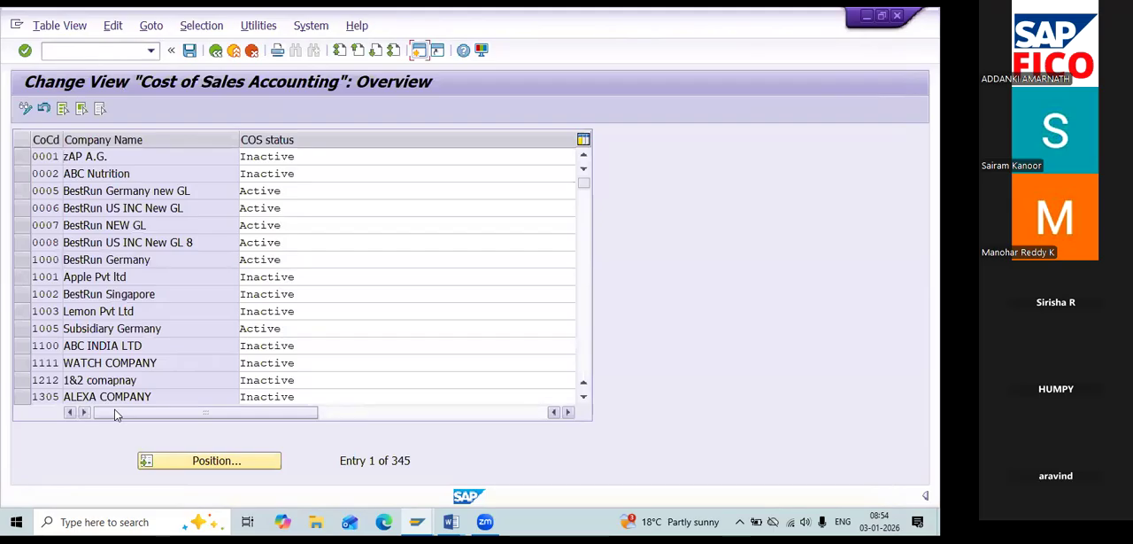
Find company code RE11, set its COS status to Active and save it with the proposed customizing request.
{"action": "left_click", "coordinate": [176, 470]}
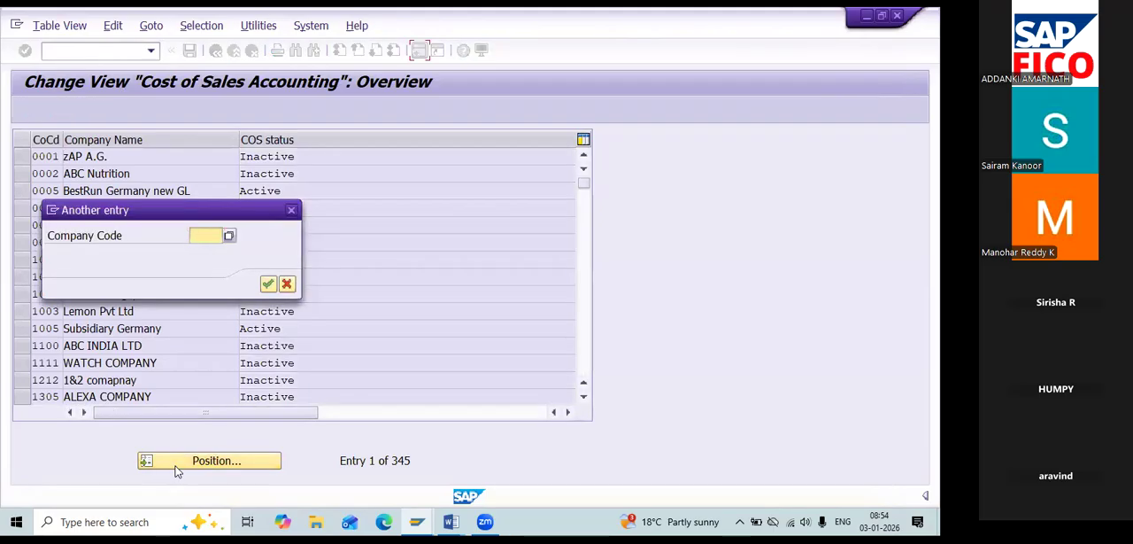
{"action": "type", "text": "RE11"}
{"action": "key", "text": "Return"}
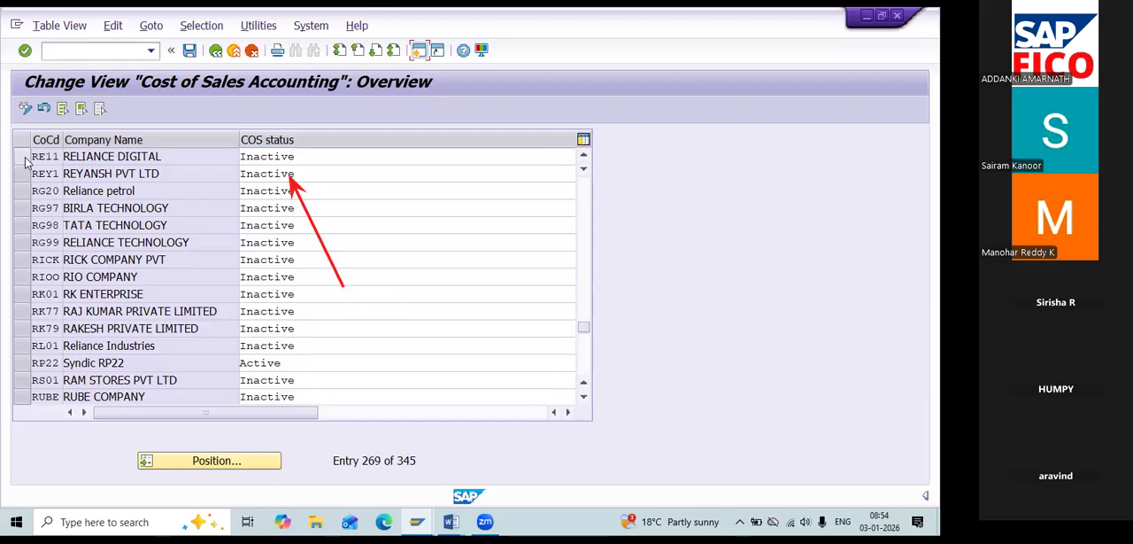
{"action": "left_click", "coordinate": [567, 413]}
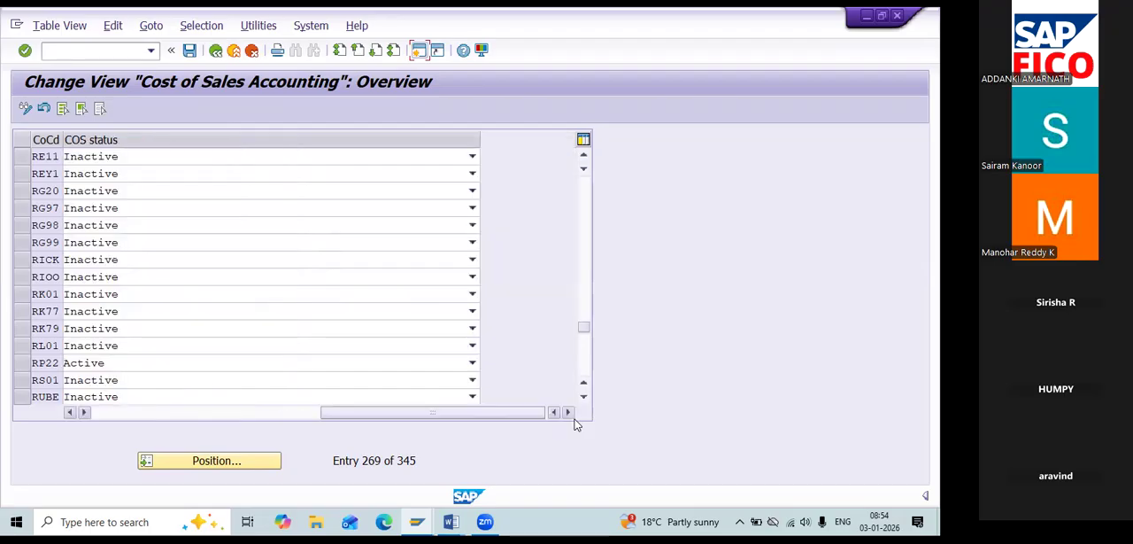
{"action": "left_click", "coordinate": [473, 157]}
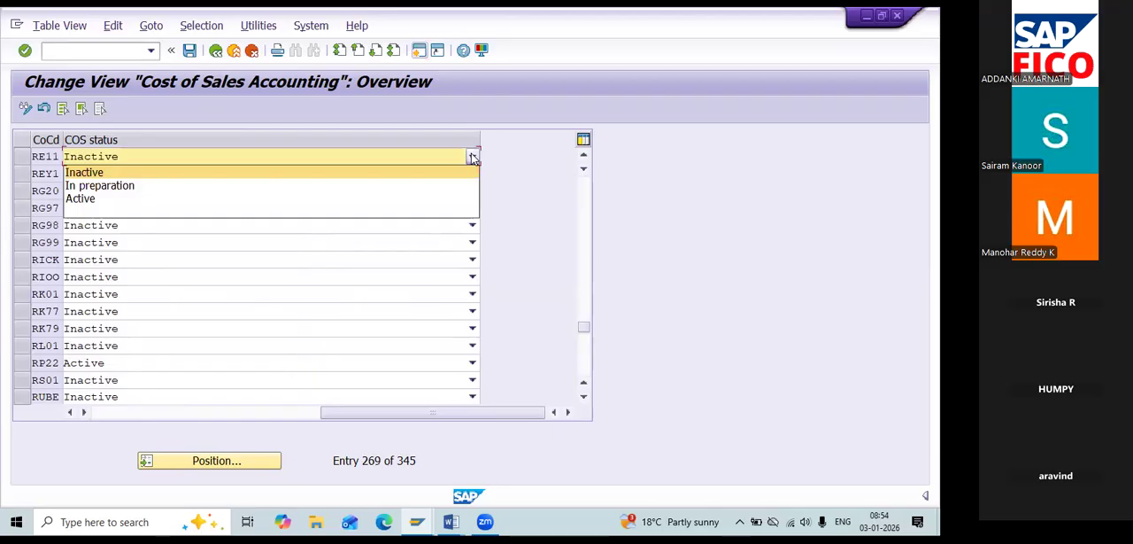
{"action": "left_click", "coordinate": [437, 202]}
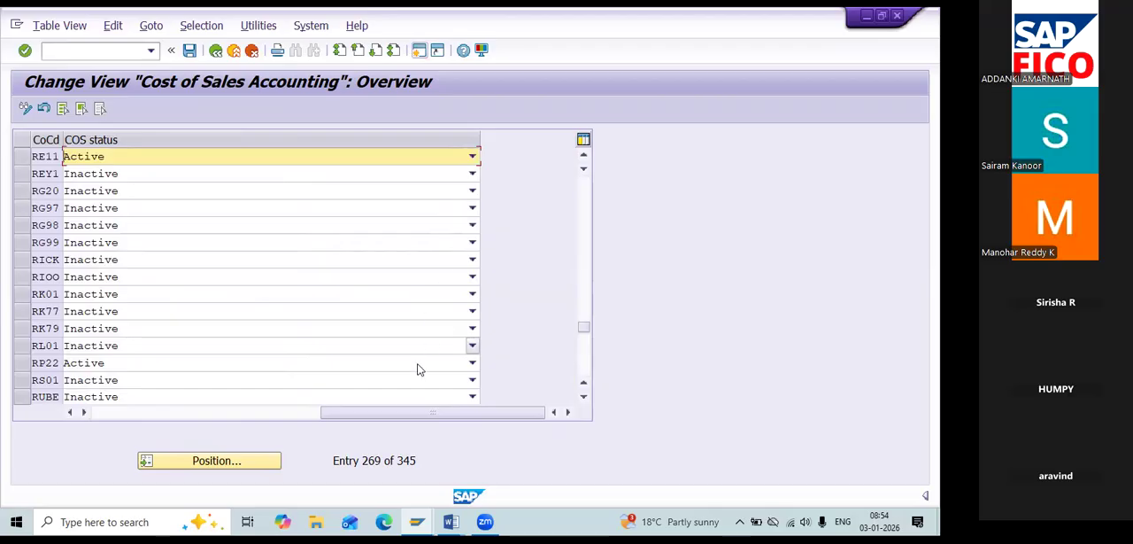
{"action": "left_click", "coordinate": [71, 413]}
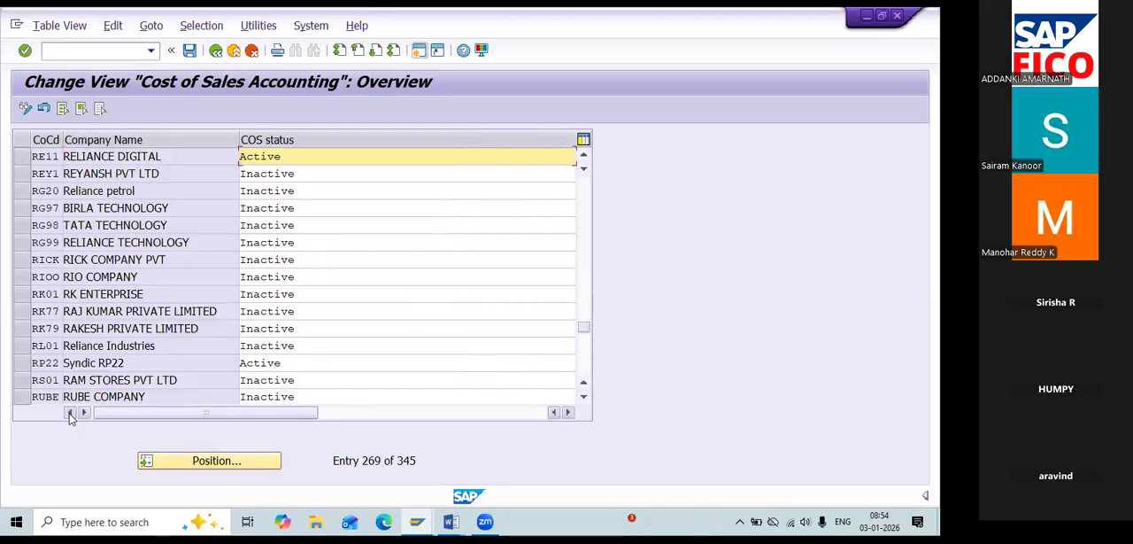
{"action": "left_click", "coordinate": [188, 53]}
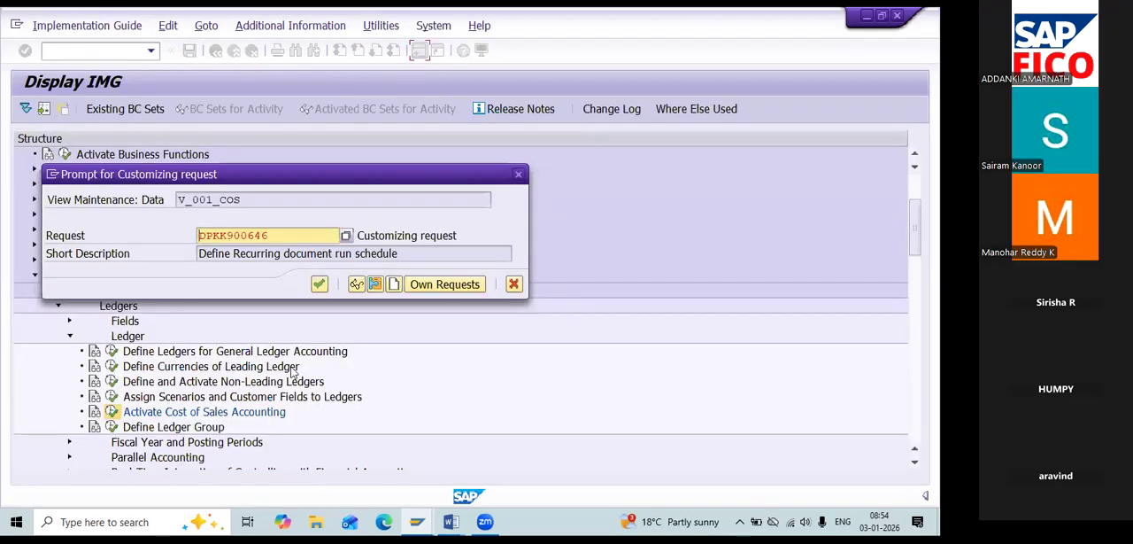
{"action": "left_click", "coordinate": [319, 284]}
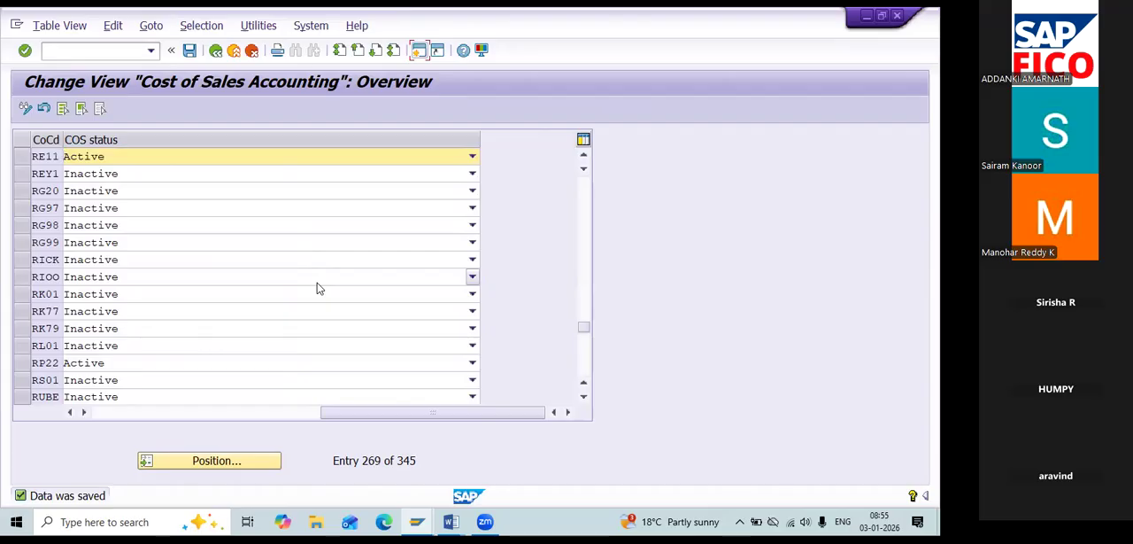
Check the configuration list in the Word notes, and open Define Accounting Principles under Parallel Accounting in the SAP IMG.
{"action": "key", "text": "alt+Tab"}
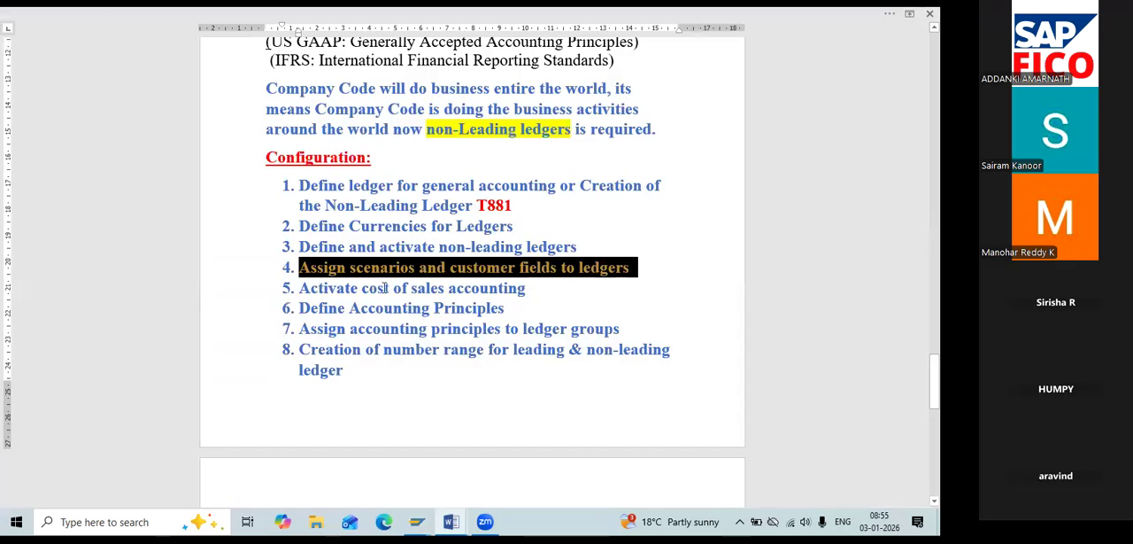
{"action": "left_click", "coordinate": [518, 313]}
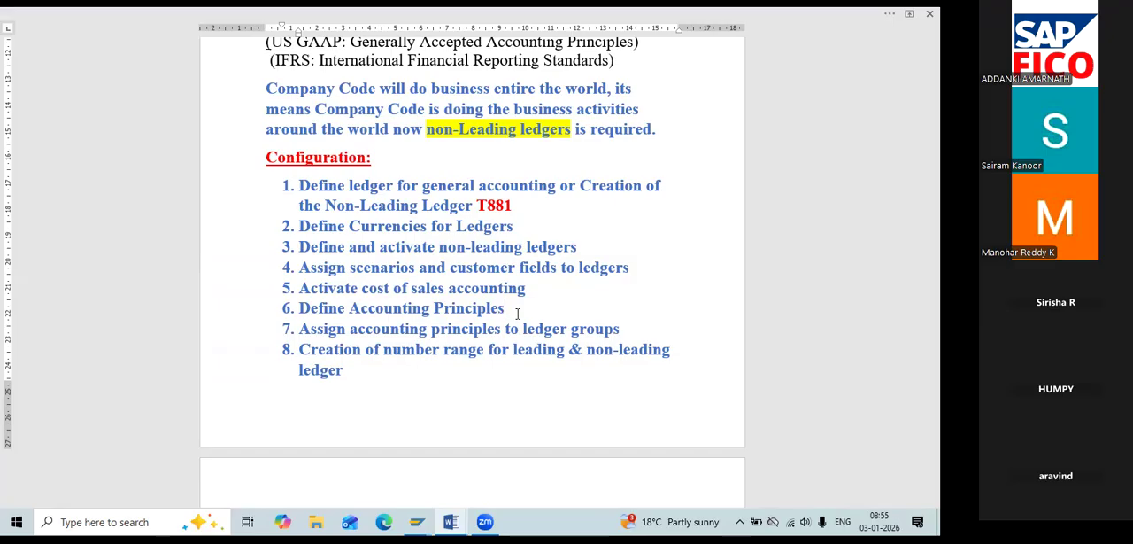
{"action": "key", "text": "alt+Tab"}
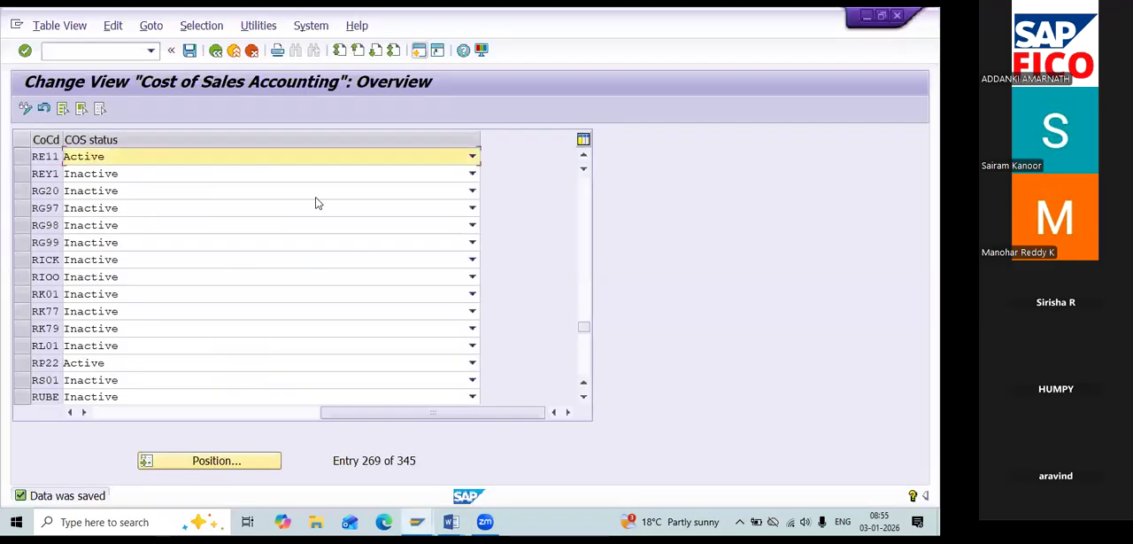
{"action": "left_click", "coordinate": [216, 50]}
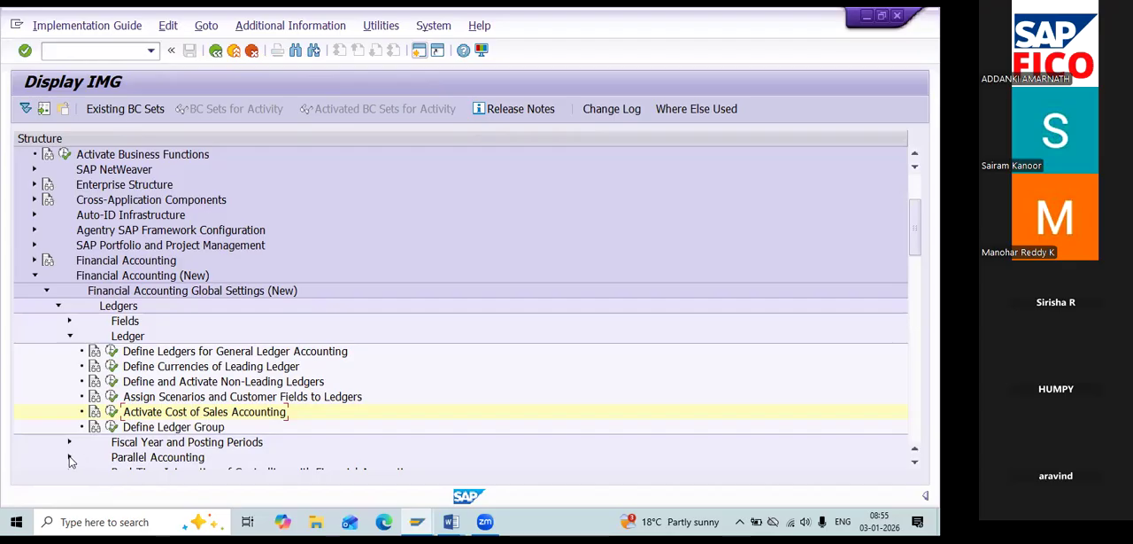
{"action": "left_click", "coordinate": [70, 336]}
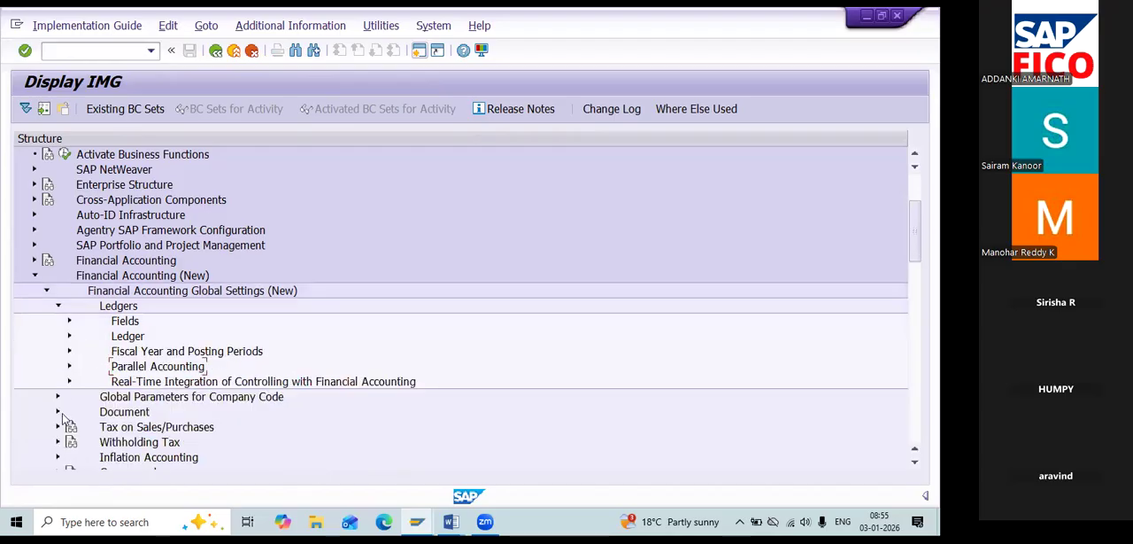
{"action": "left_click", "coordinate": [70, 366]}
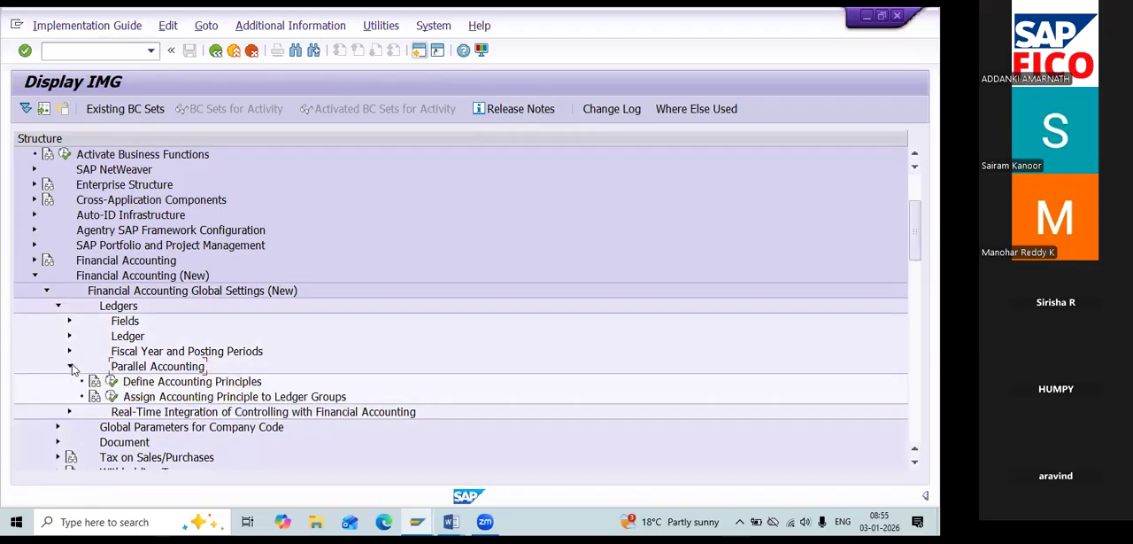
{"action": "left_click", "coordinate": [115, 383]}
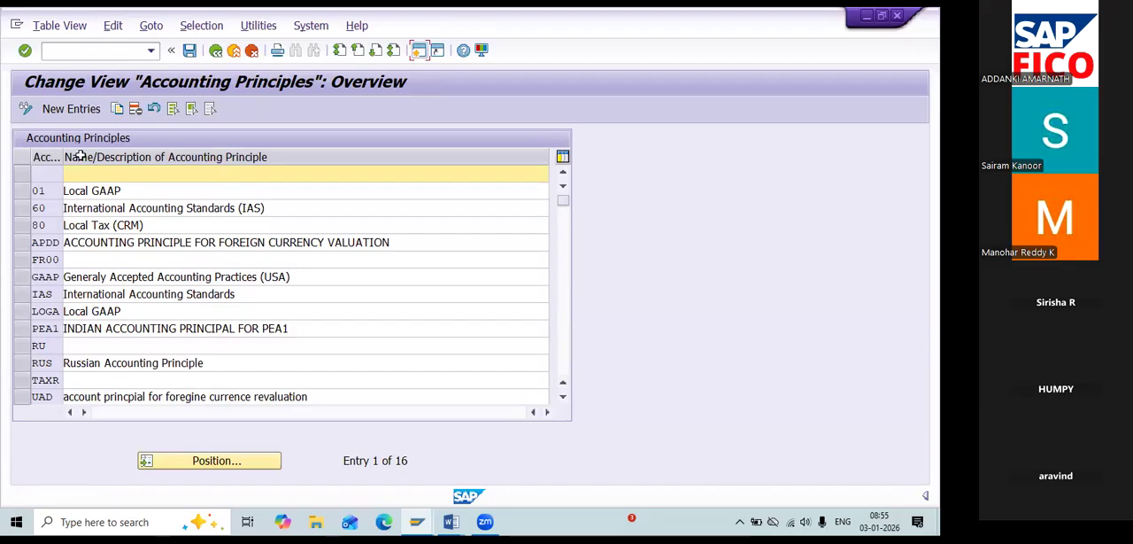
Create a new accounting principle entry RE11 with the description "Local GAAP IAS of RE11".
{"action": "left_click", "coordinate": [80, 108]}
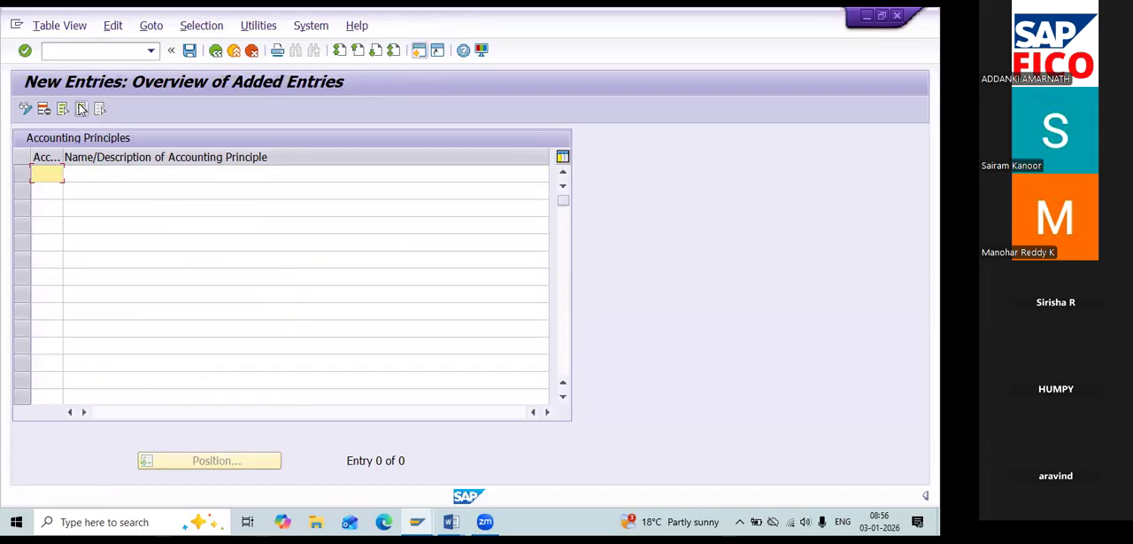
{"action": "type", "text": "RE11"}
{"action": "key", "text": "Tab"}
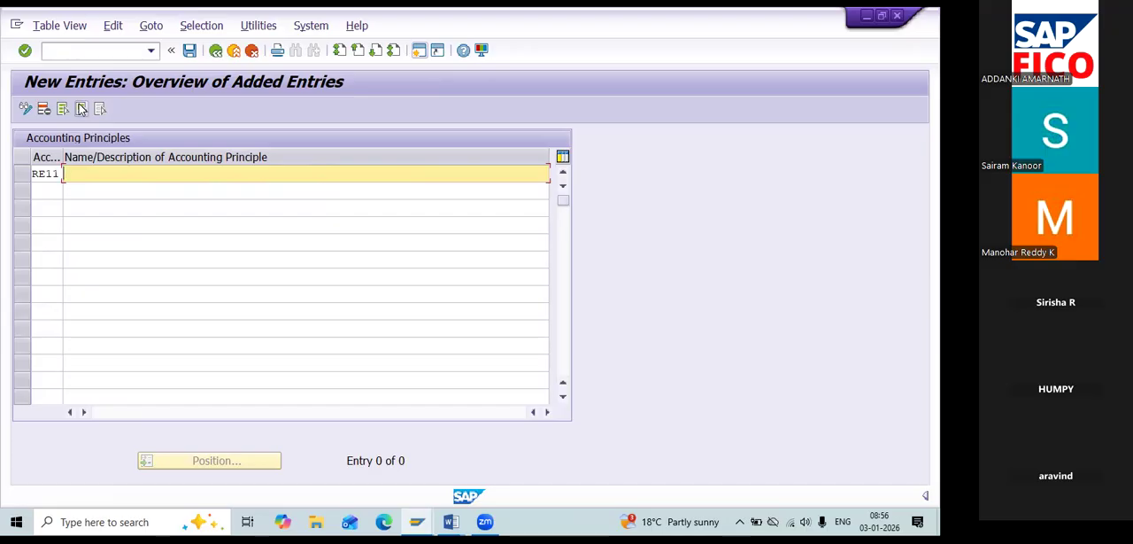
{"action": "type", "text": "Local GAAP IAS"}
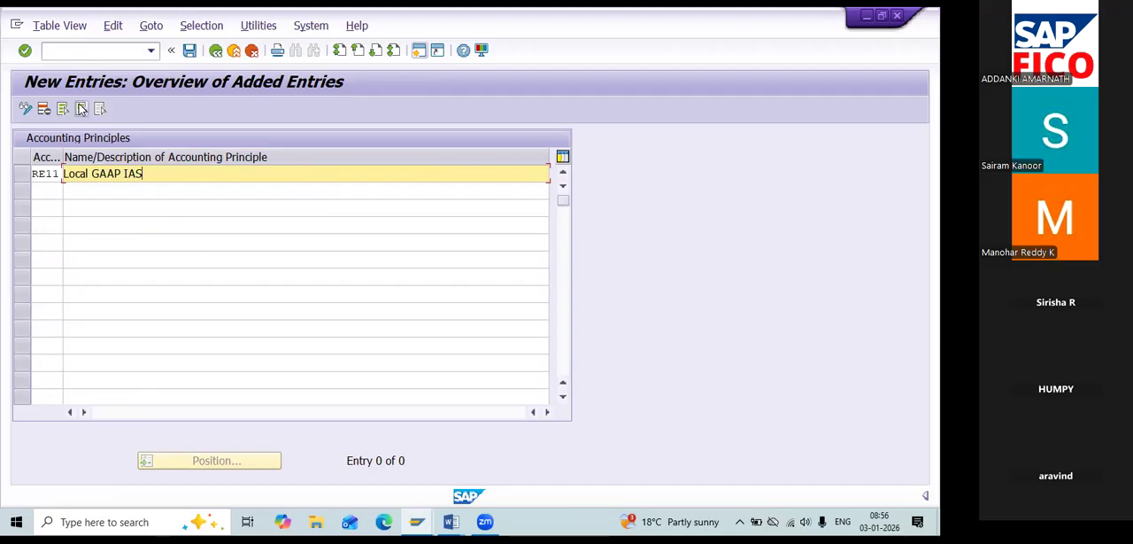
{"action": "type", "text": " of RE11"}
Add a second accounting principle entry RE22 with the description "US AAP of RE11".
{"action": "left_click", "coordinate": [36, 189]}
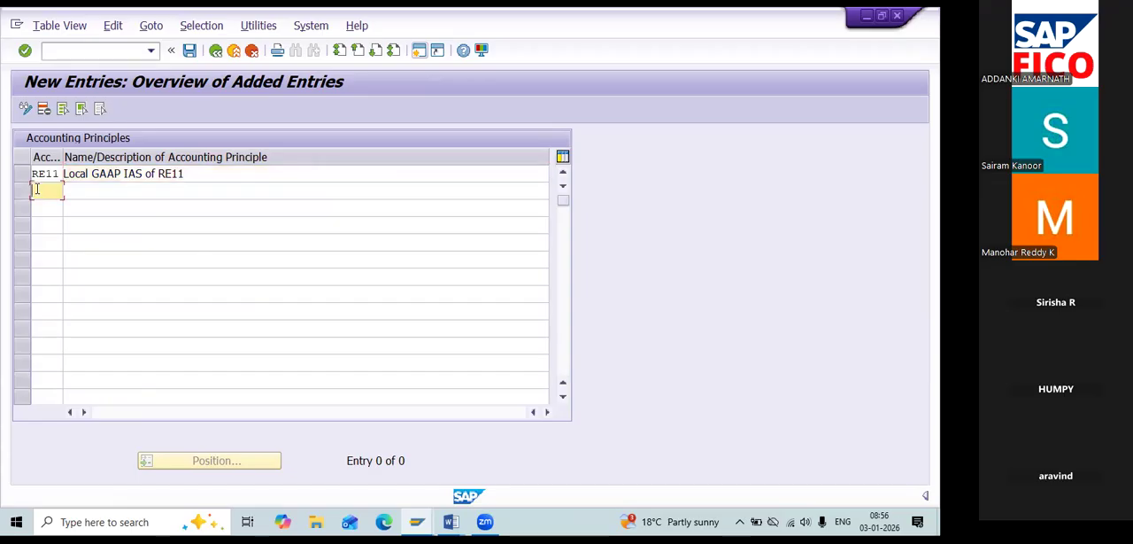
{"action": "type", "text": "RE"}
{"action": "key", "text": "Down"}
{"action": "key", "text": "Down"}
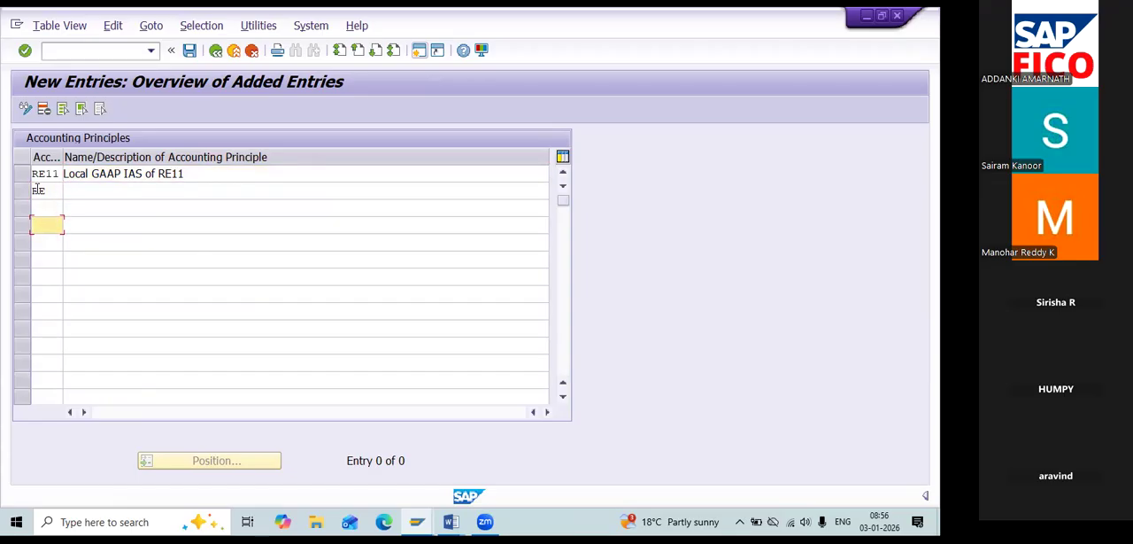
{"action": "key", "text": "Up"}
{"action": "key", "text": "Up"}
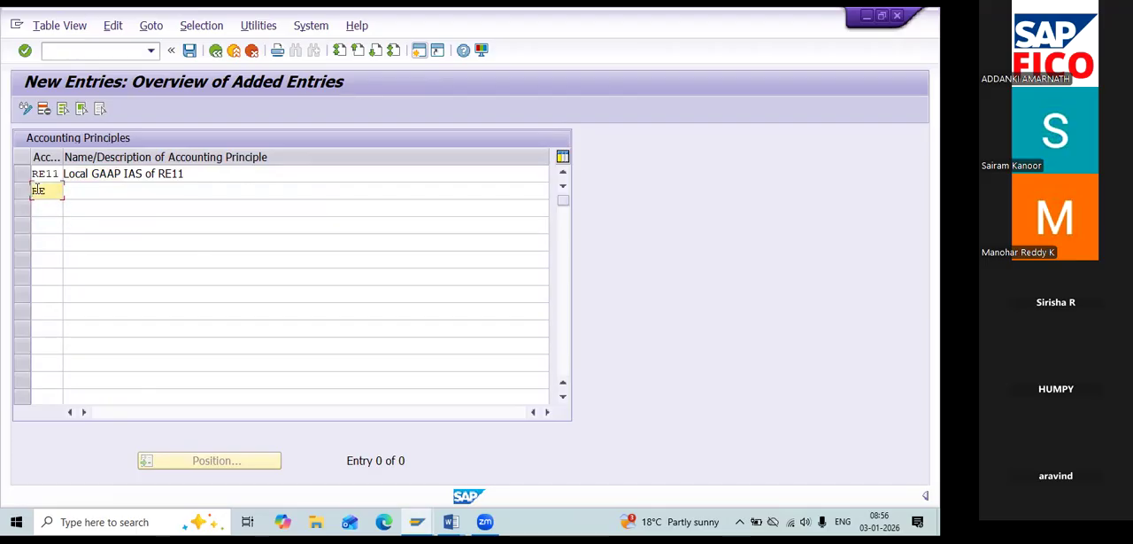
{"action": "type", "text": "22"}
{"action": "key", "text": "Tab"}
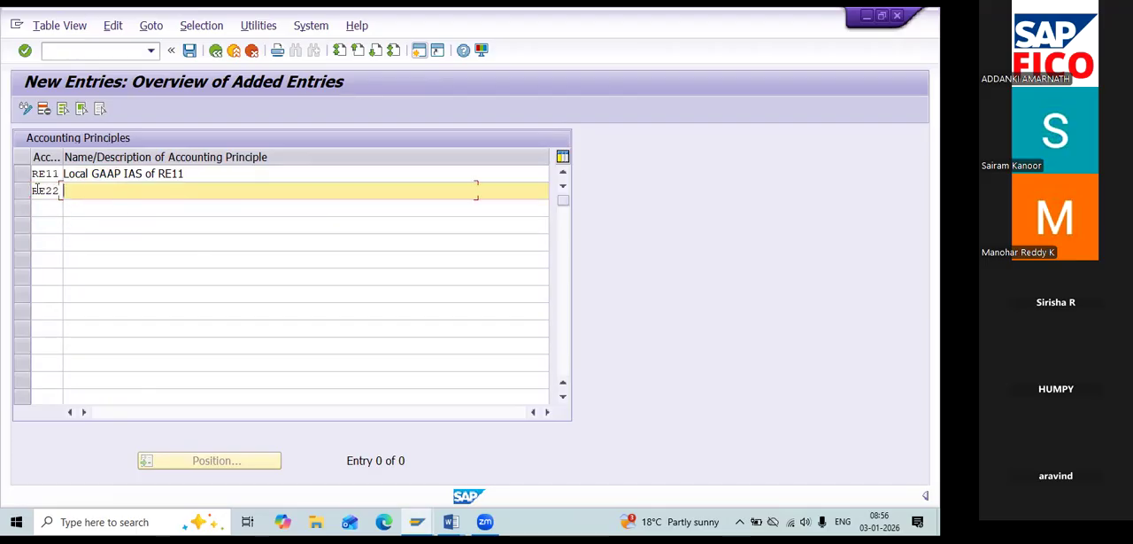
{"action": "type", "text": "USGAAP"}
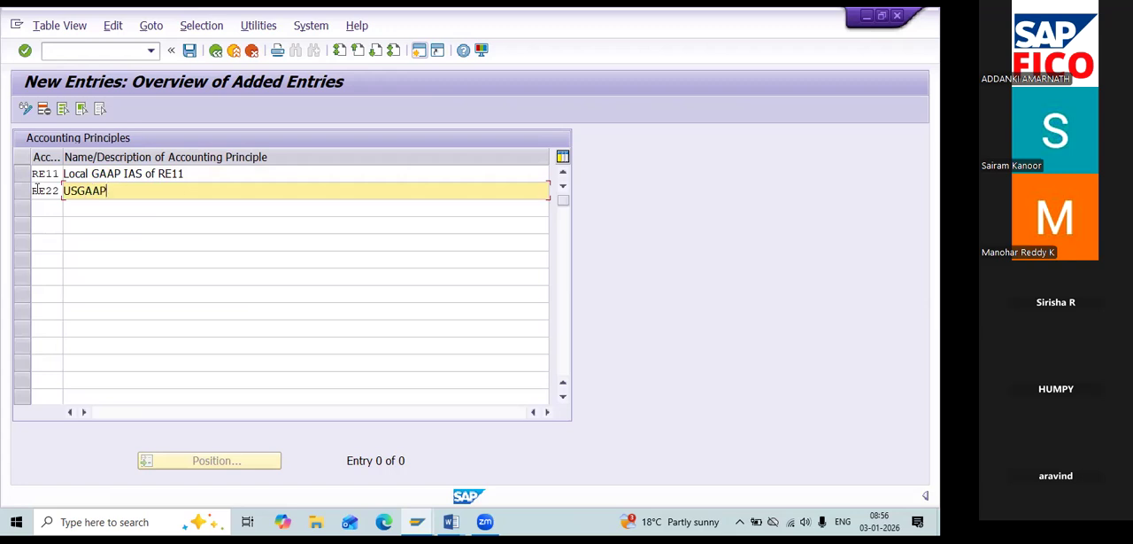
{"action": "type", "text": " of RE11"}
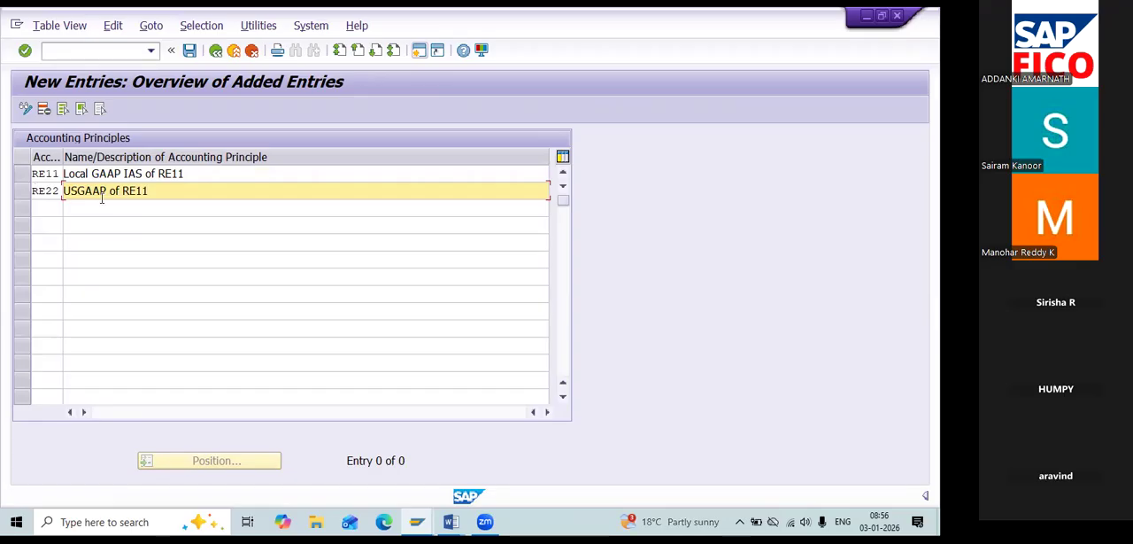
{"action": "left_click", "coordinate": [78, 190]}
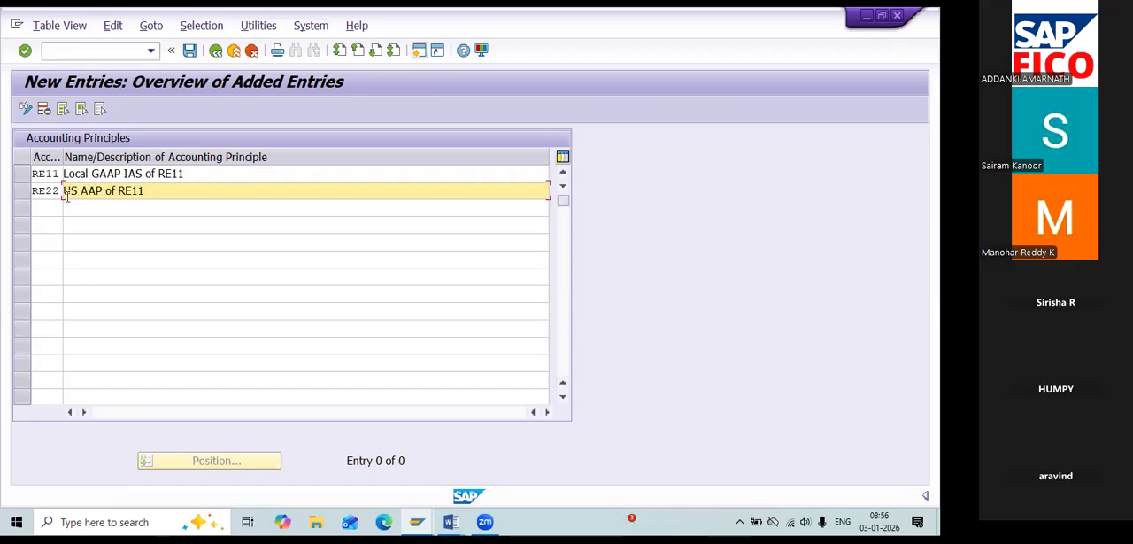
Start a third accounting principle entry with the key RE33.
{"action": "left_click", "coordinate": [62, 203]}
{"action": "type", "text": "RE33"}
{"action": "key", "text": "Tab"}
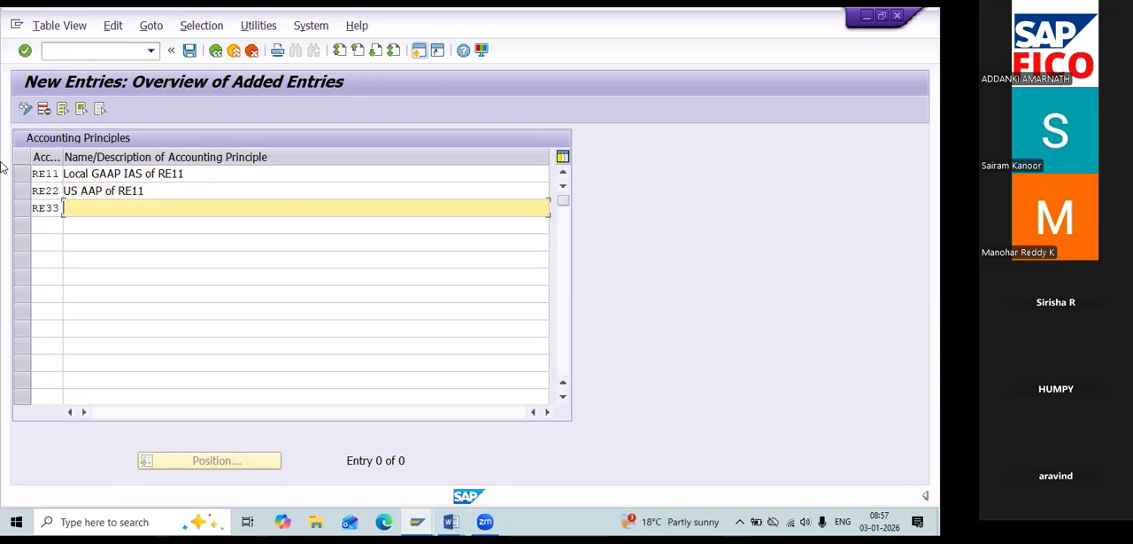
Correct the description of accounting principle RE22 to "US GAAP of RE11".
{"action": "left_click", "coordinate": [81, 190]}
{"action": "key", "text": "Right"}
{"action": "key", "text": "Right"}
{"action": "type", "text": "A"}
{"action": "key", "text": "Right"}
{"action": "key", "text": "Right"}
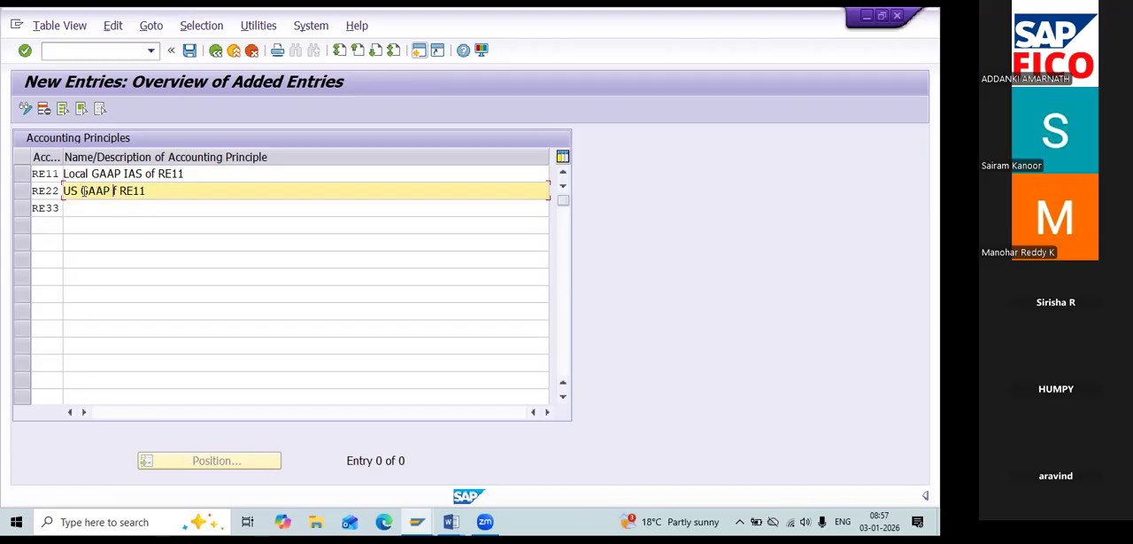
{"action": "key", "text": "Right"}
{"action": "key", "text": "Right"}
{"action": "key", "text": "Right"}
{"action": "key", "text": "Delete"}
{"action": "key", "text": "Delete"}
{"action": "type", "text": "RE"}
Describe accounting principle RE33 as "IFRS of RE11" and save the entries with the proposed customizing request.
{"action": "left_click", "coordinate": [43, 206]}
{"action": "key", "text": "Tab"}
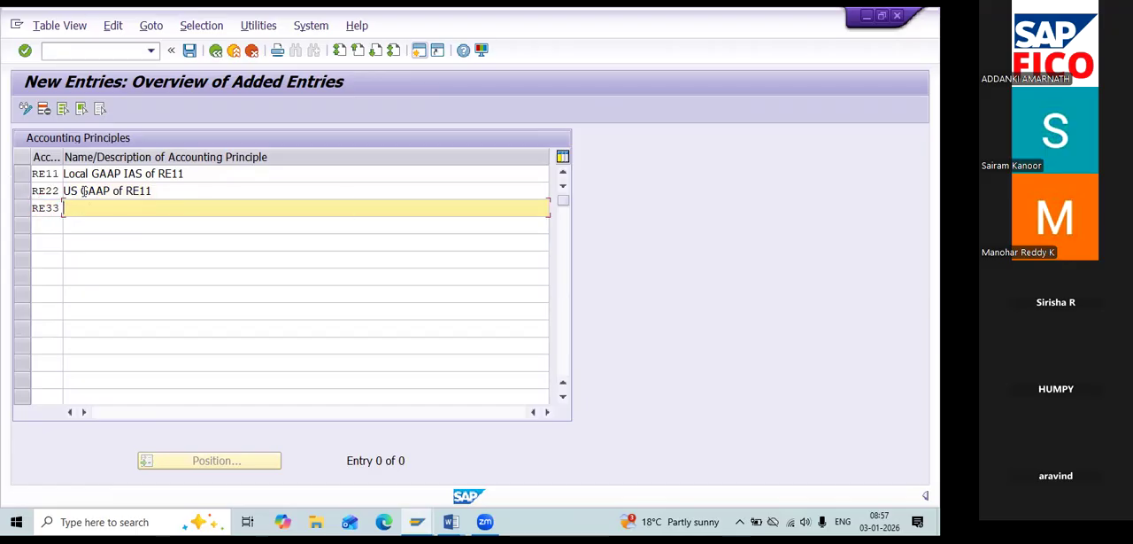
{"action": "type", "text": "IFRS of RE11"}
{"action": "left_click", "coordinate": [192, 52]}
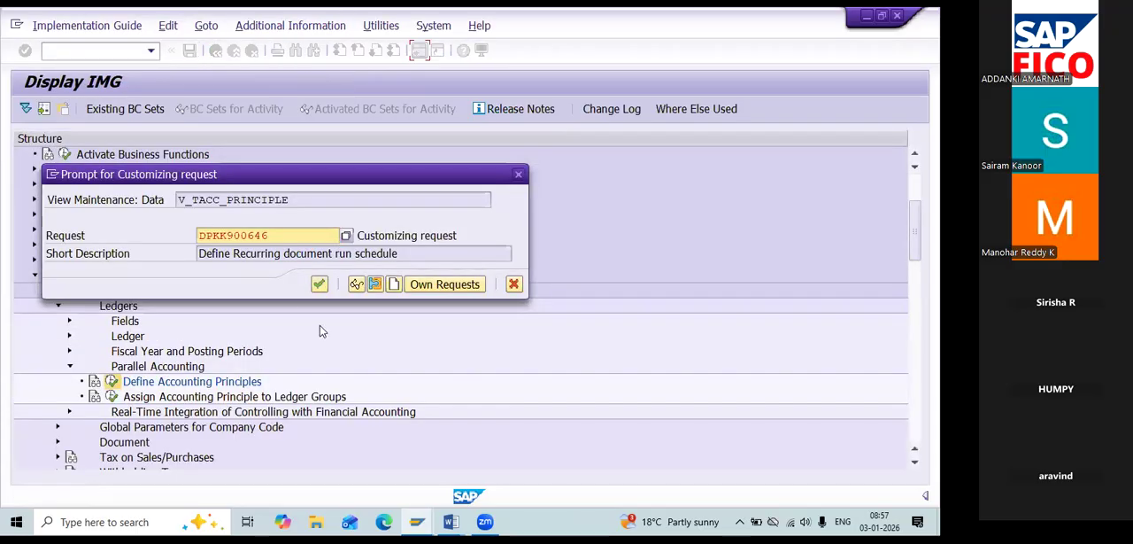
{"action": "left_click", "coordinate": [319, 283]}
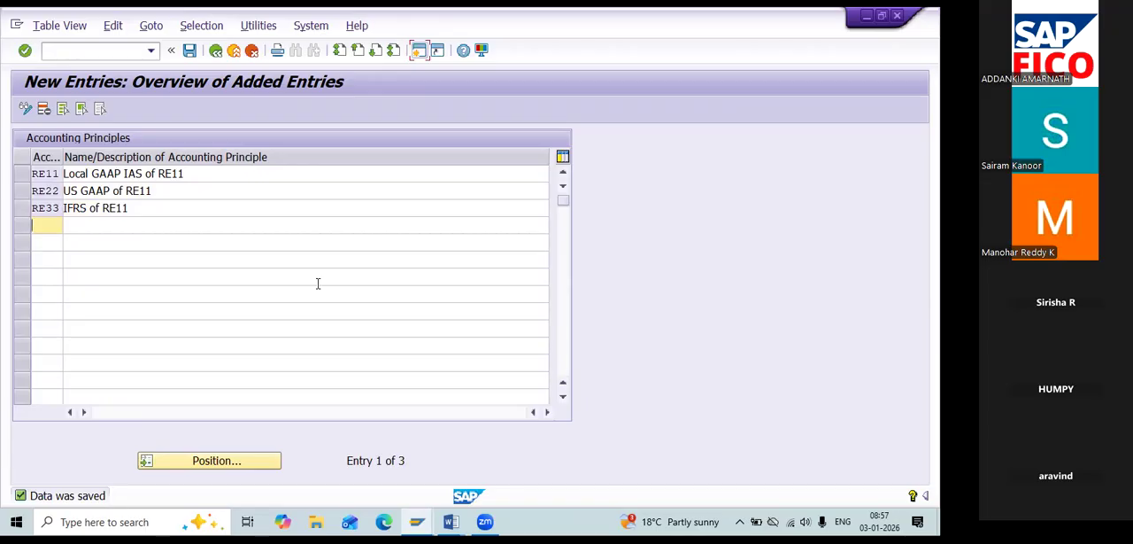
Check the configuration list in the Word notes, and open Assign Accounting Principle to Ledger Groups in the SAP IMG.
{"action": "key", "text": "alt+Tab"}
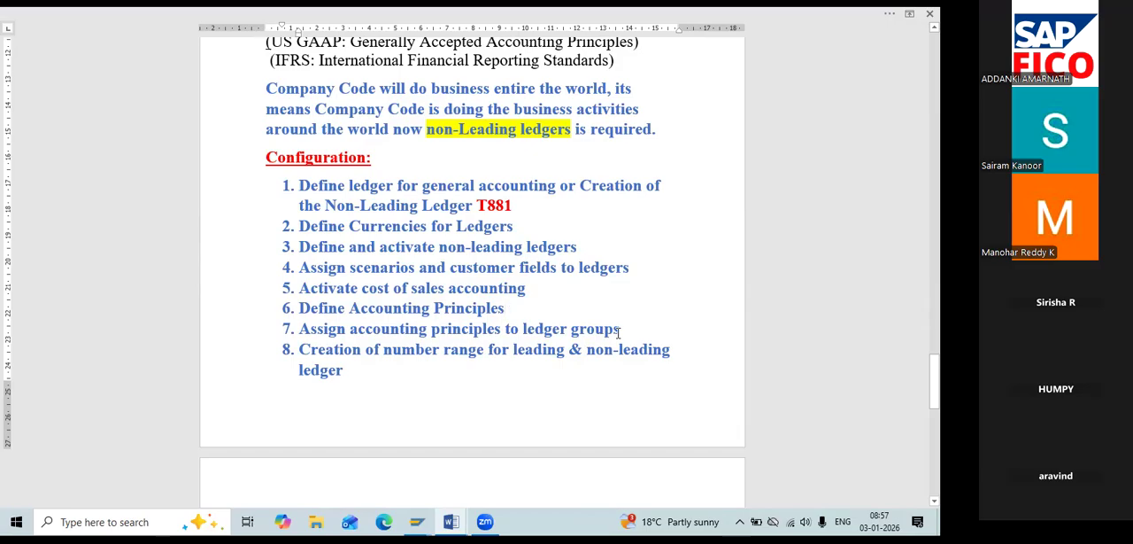
{"action": "key", "text": "alt+Tab"}
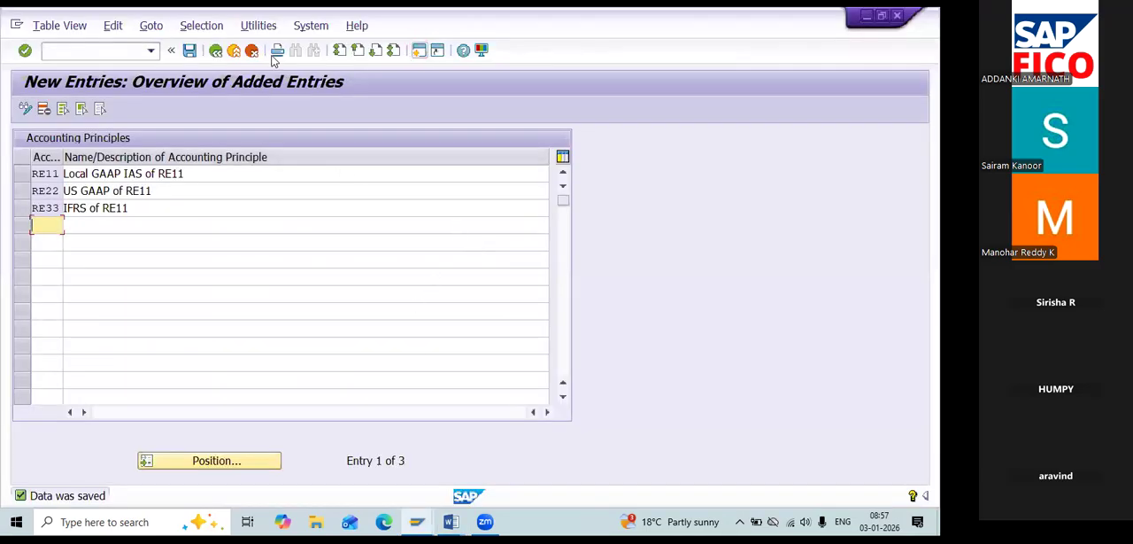
{"action": "left_click", "coordinate": [218, 51]}
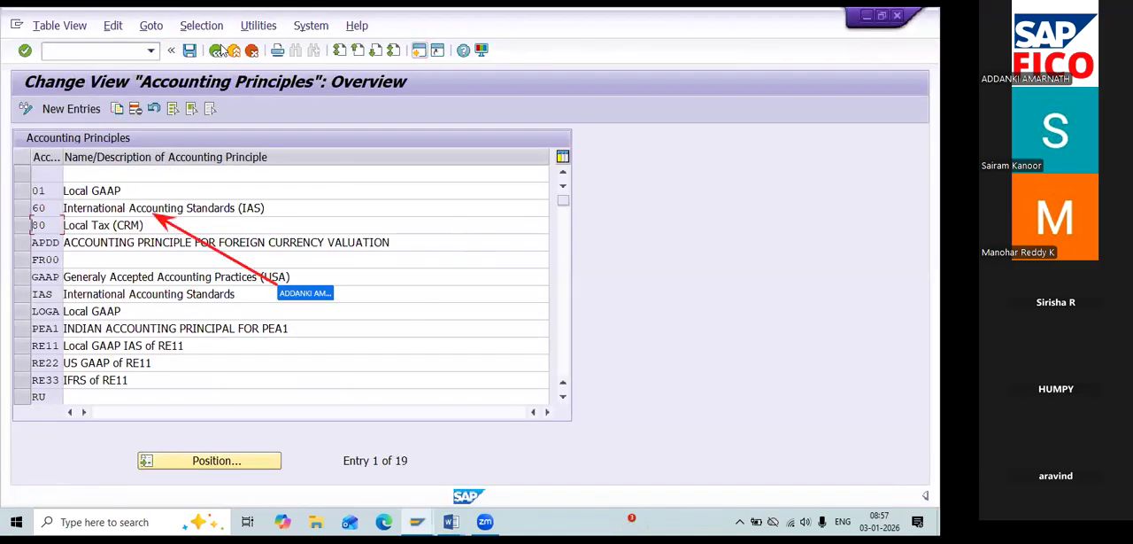
{"action": "left_click", "coordinate": [218, 51]}
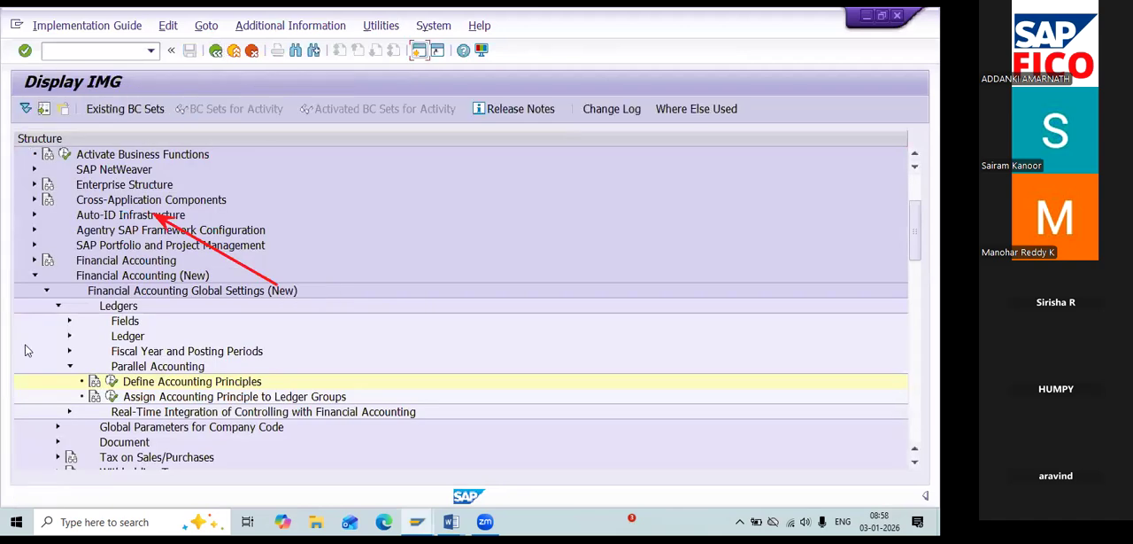
{"action": "left_click", "coordinate": [111, 397]}
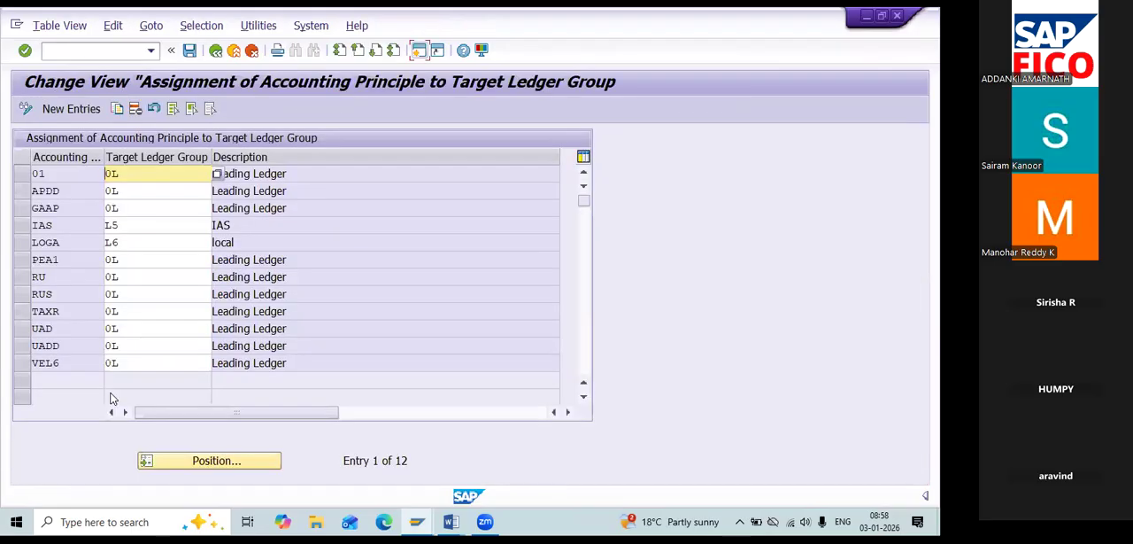
Create a new assignment entry linking accounting principle RE11 to target ledger group 0L, chosen from the value list.
{"action": "left_click", "coordinate": [74, 109]}
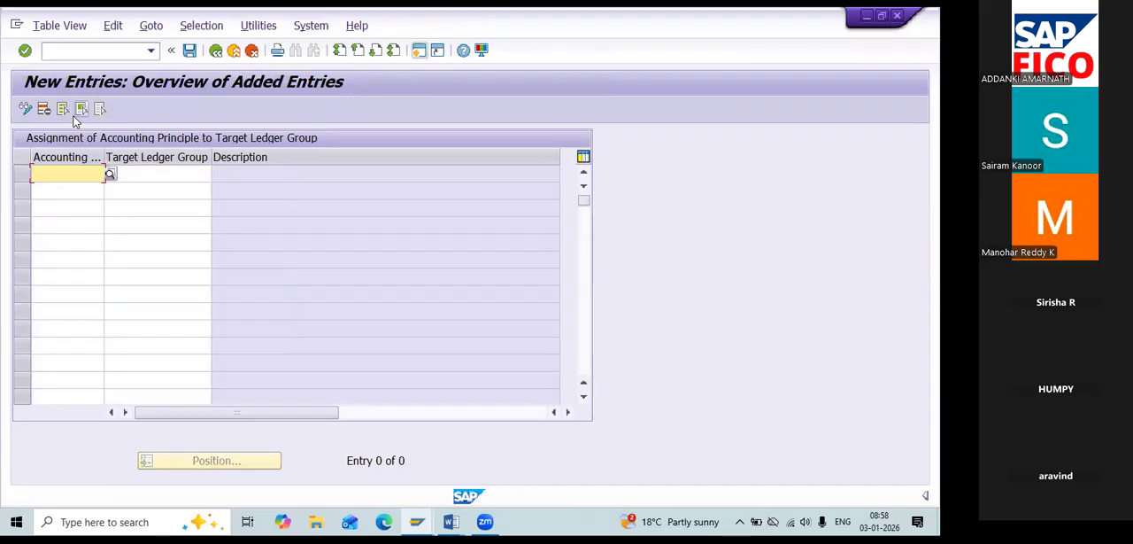
{"action": "type", "text": "re"}
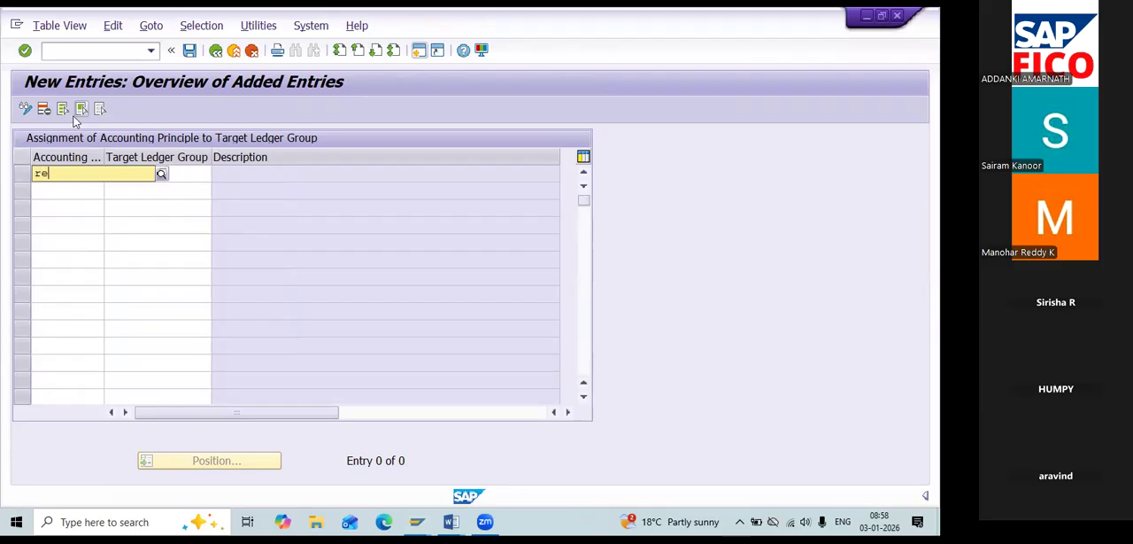
{"action": "key", "text": "BackSpace"}
{"action": "type", "text": "RE11"}
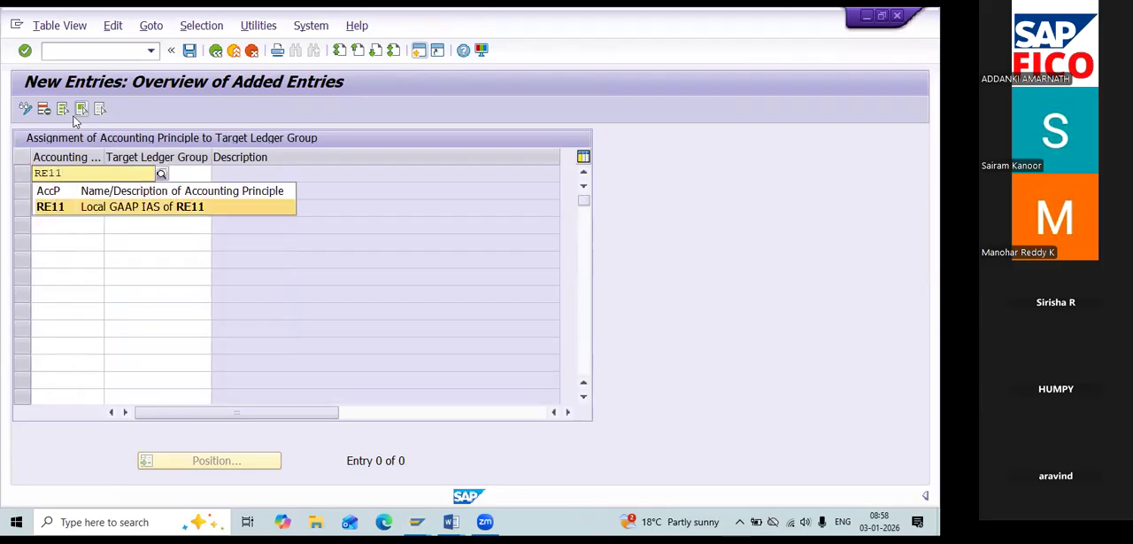
{"action": "key", "text": "Tab"}
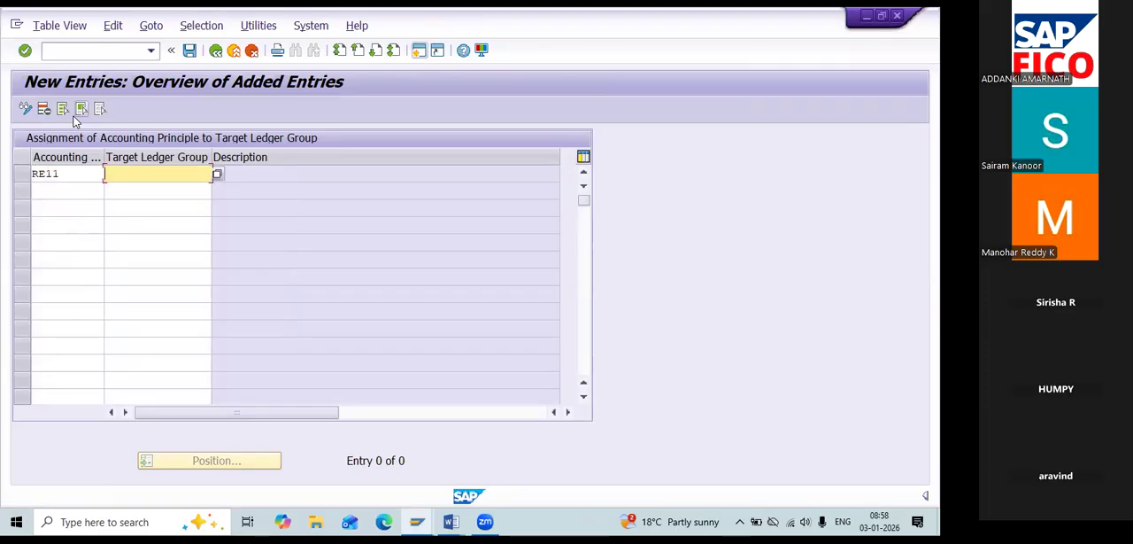
{"action": "left_click", "coordinate": [218, 181]}
{"action": "key", "text": "F4"}
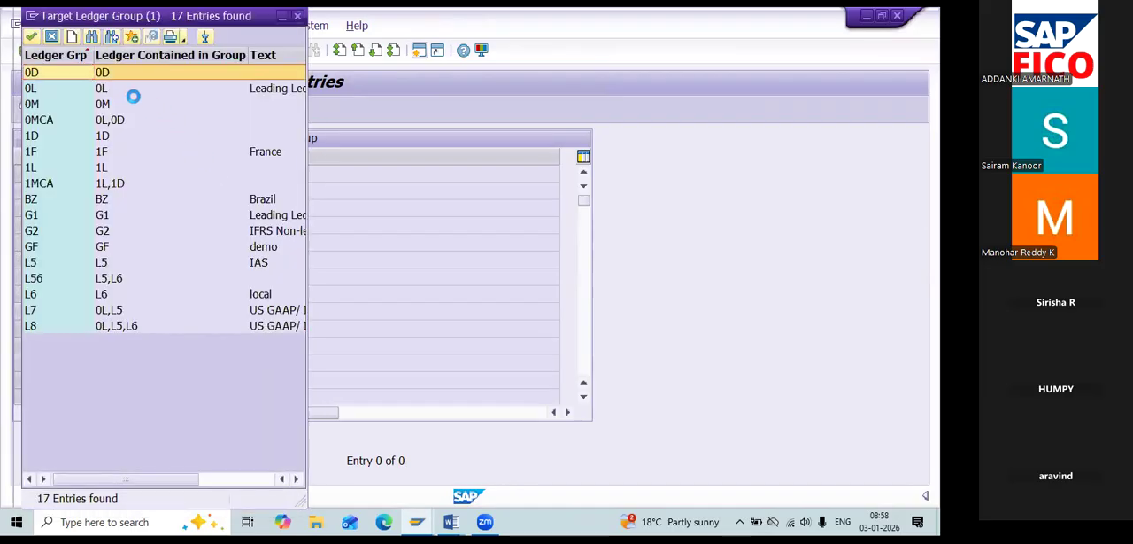
{"action": "left_click", "coordinate": [114, 91]}
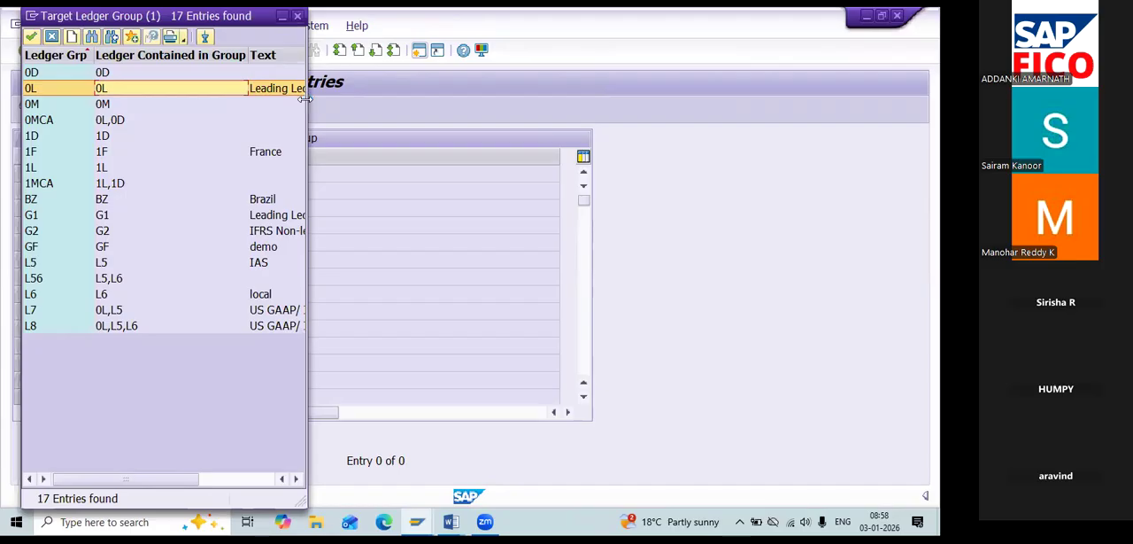
{"action": "left_click_drag", "start_coordinate": [306, 99], "coordinate": [449, 99]}
{"action": "double_click", "coordinate": [221, 95]}
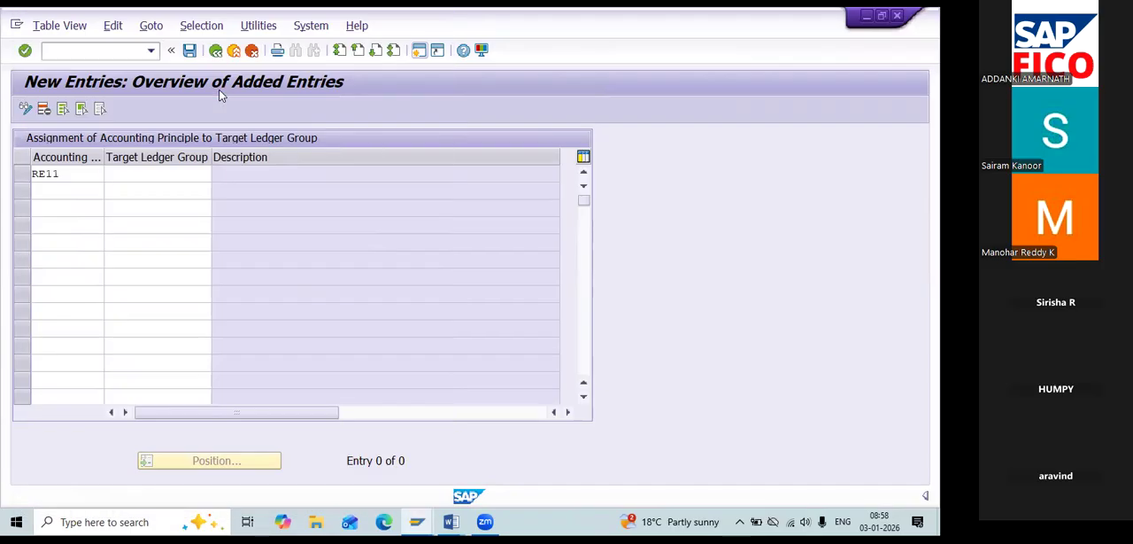
{"action": "key", "text": "Tab"}
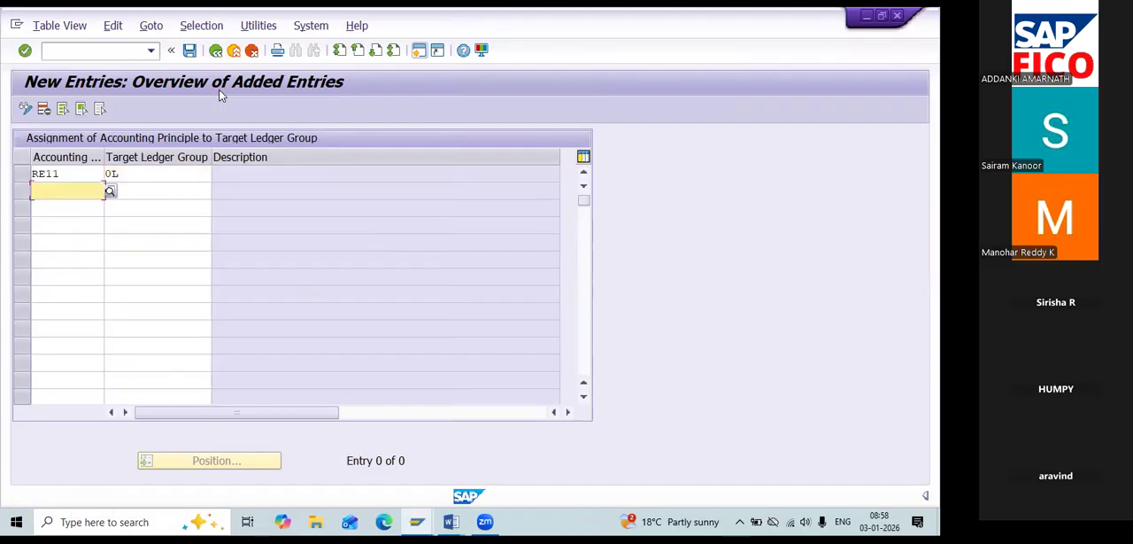
Assign accounting principle RE22 to target ledger group G1, chosen from the value list.
{"action": "type", "text": "RE22"}
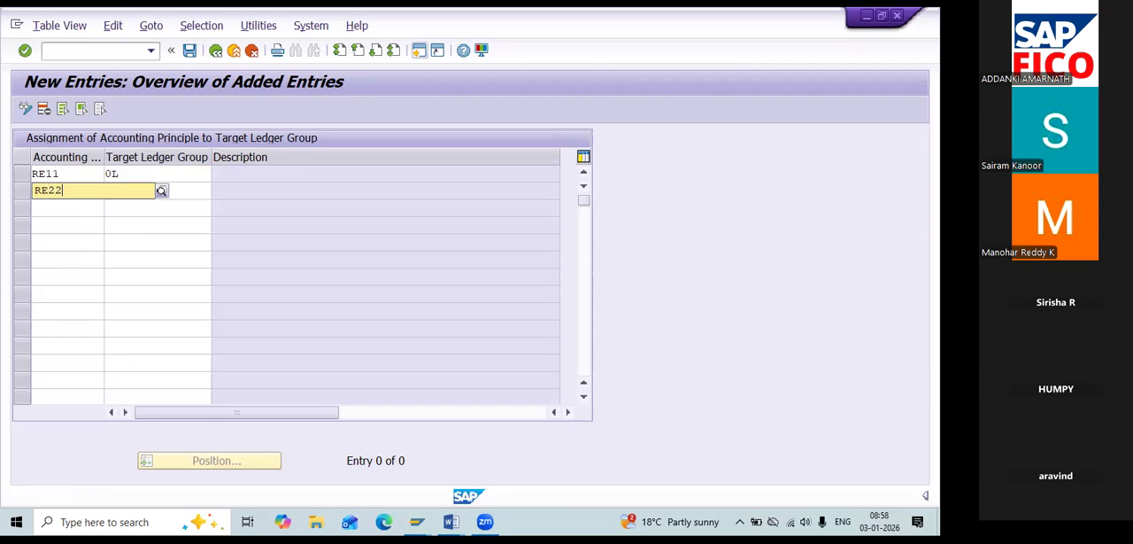
{"action": "key", "text": "Tab"}
{"action": "type", "text": "G"}
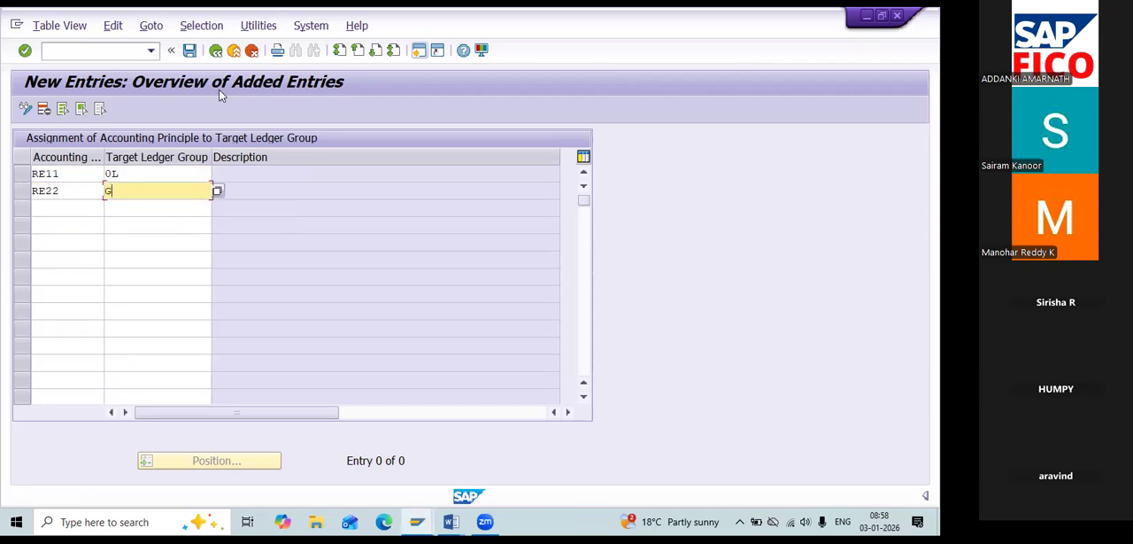
{"action": "key", "text": "BackSpace"}
{"action": "left_click", "coordinate": [218, 193]}
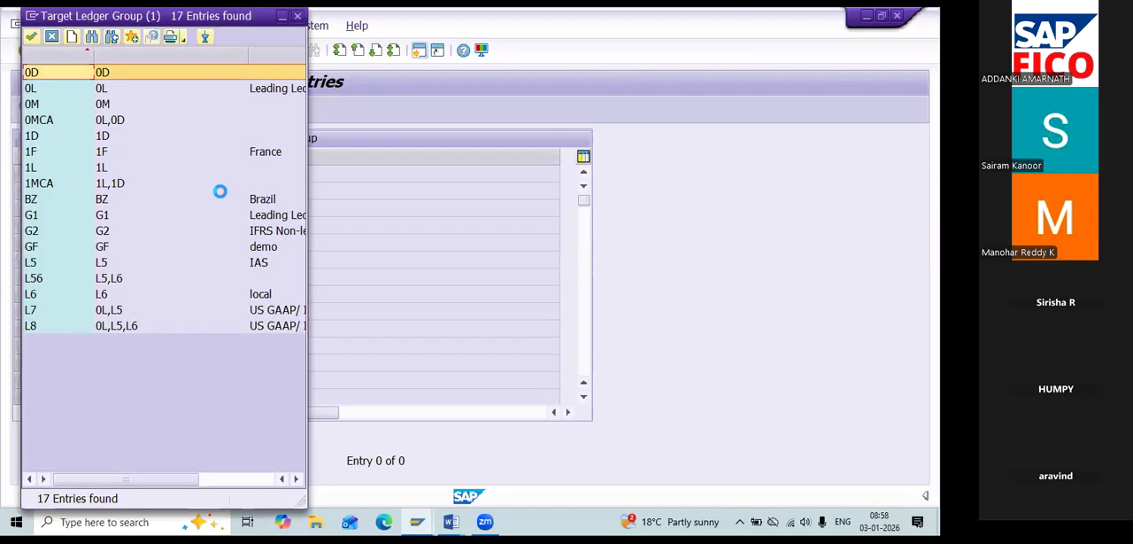
{"action": "double_click", "coordinate": [65, 221]}
Assign accounting principle RE33 to target ledger group G2 in the next entry row.
{"action": "key", "text": "Tab"}
{"action": "key", "text": "Tab"}
{"action": "key", "text": "shift+Tab"}
{"action": "type", "text": "RE33"}
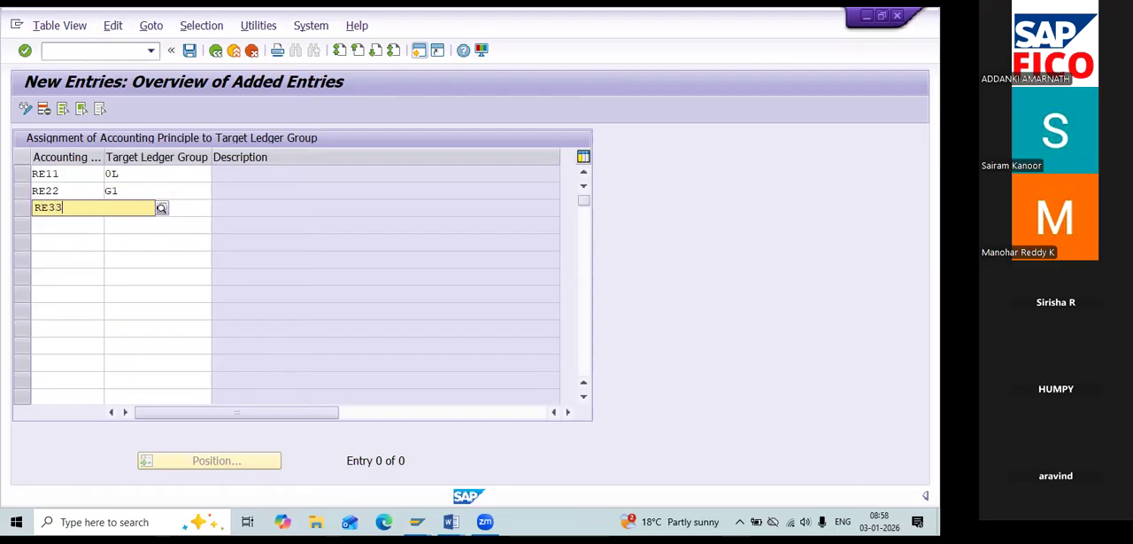
{"action": "key", "text": "Tab"}
{"action": "type", "text": "G2"}
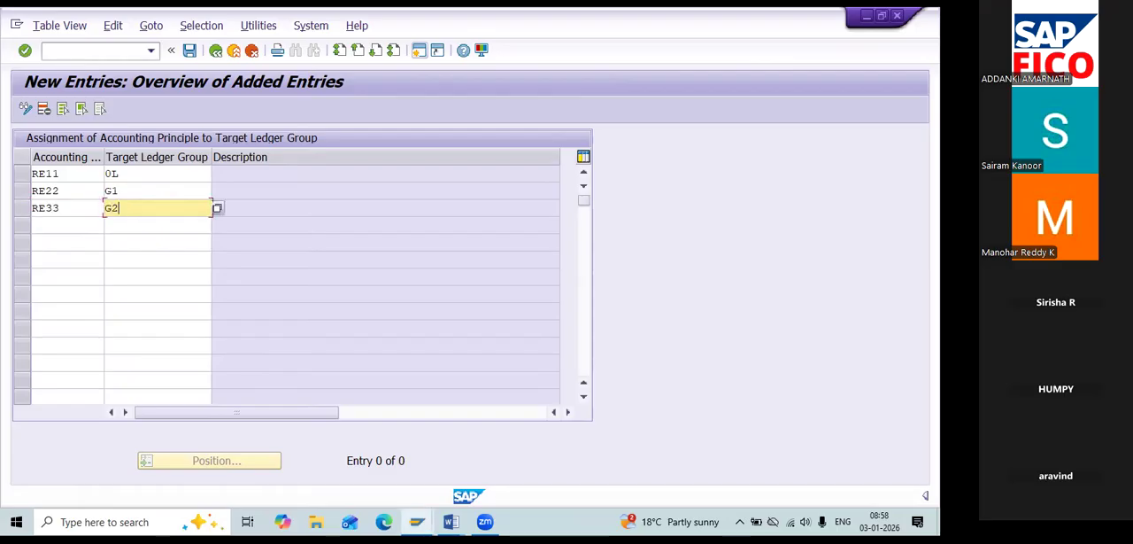
{"action": "left_click", "coordinate": [64, 222]}
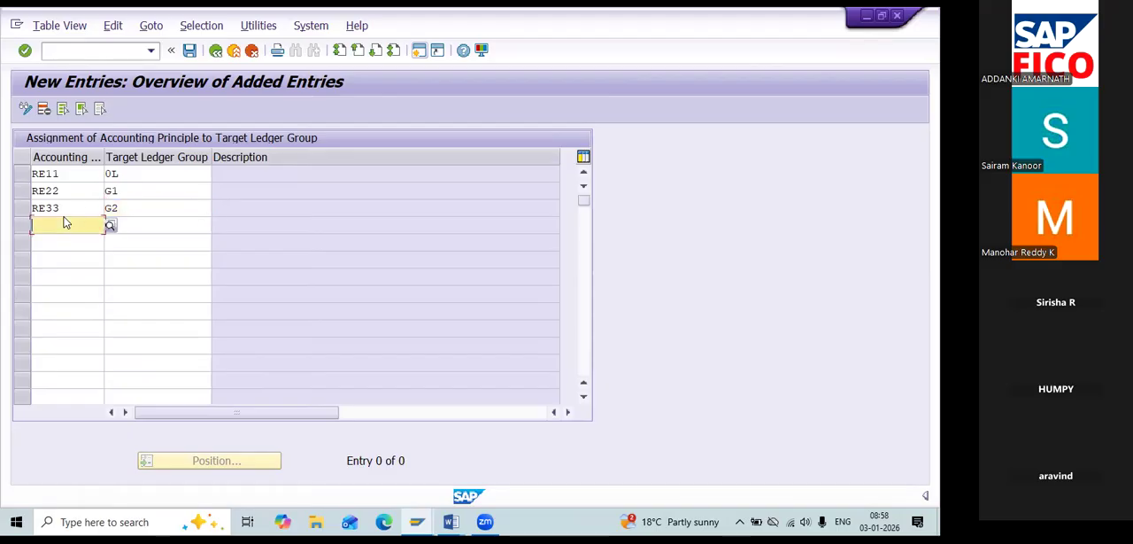
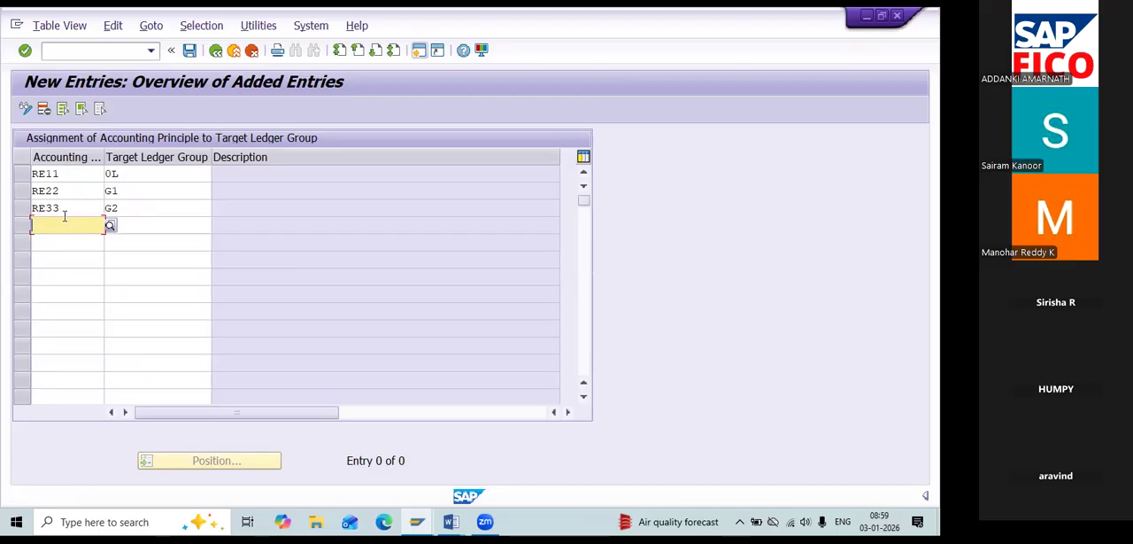
Save the accounting principle assignments to the proposed customizing request, and check the remaining configuration items in the Word notes.
{"action": "left_click", "coordinate": [188, 52]}
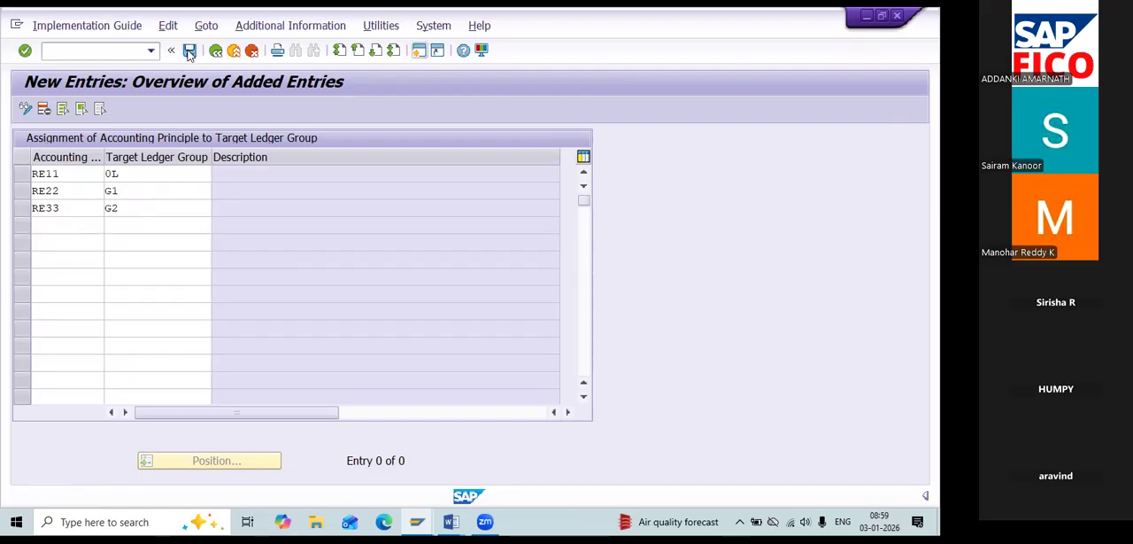
{"action": "left_click", "coordinate": [319, 283]}
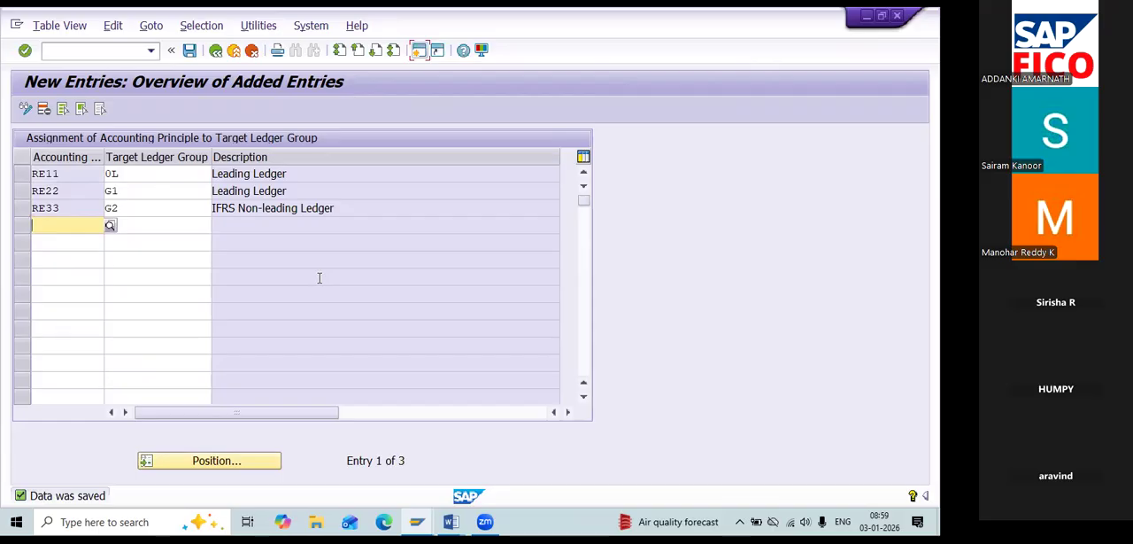
{"action": "key", "text": "alt+Tab"}
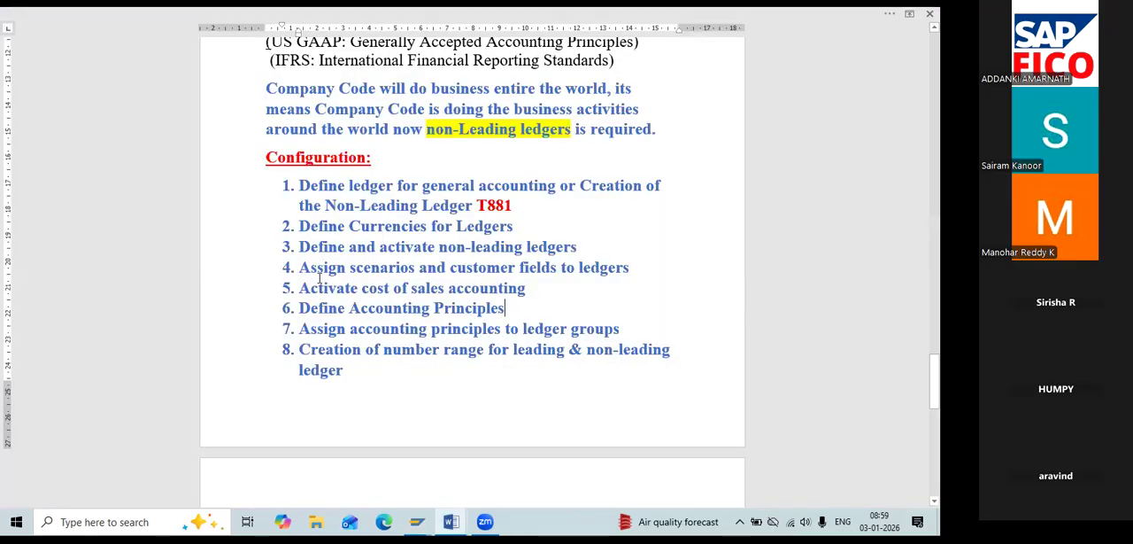
{"action": "left_click", "coordinate": [935, 380]}
{"action": "left_click_drag", "start_coordinate": [935, 380], "coordinate": [935, 403]}
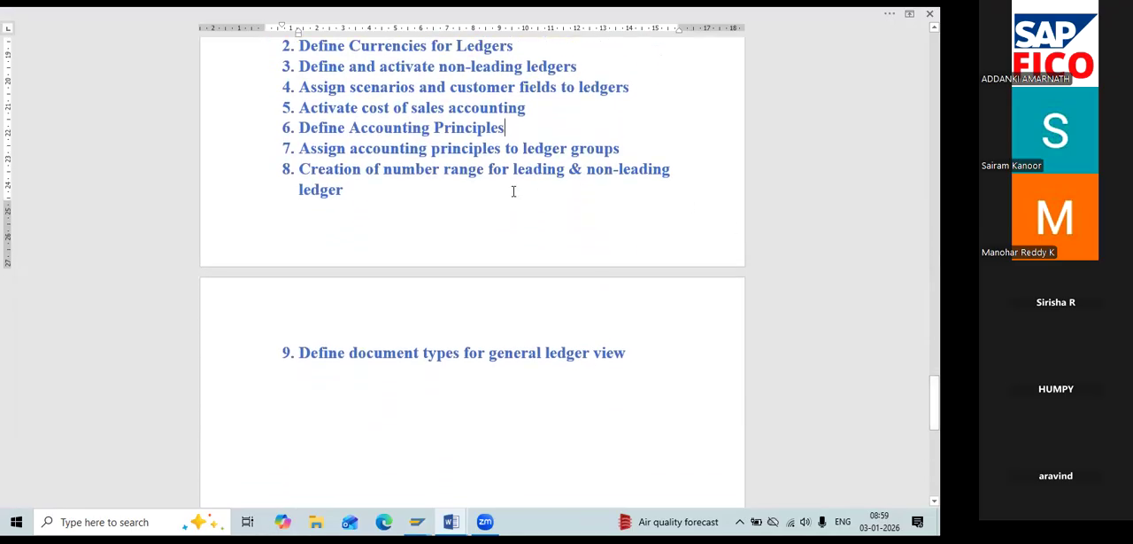
{"action": "key", "text": "alt+Tab"}
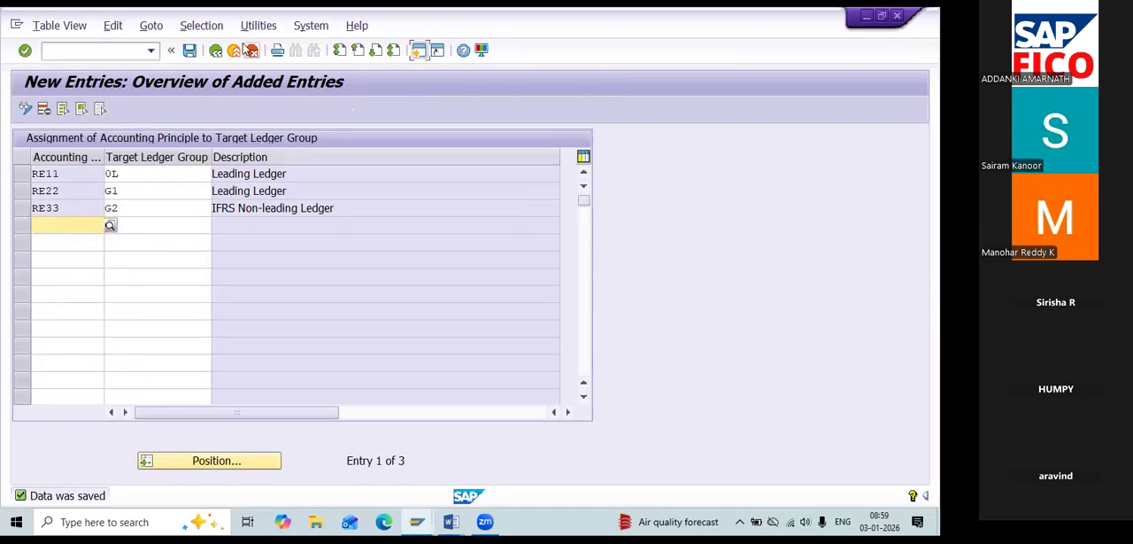
Return to the SAP IMG structure, expand Document and its Document Types node, and view the document types defined for the entry view.
{"action": "left_click", "coordinate": [216, 50]}
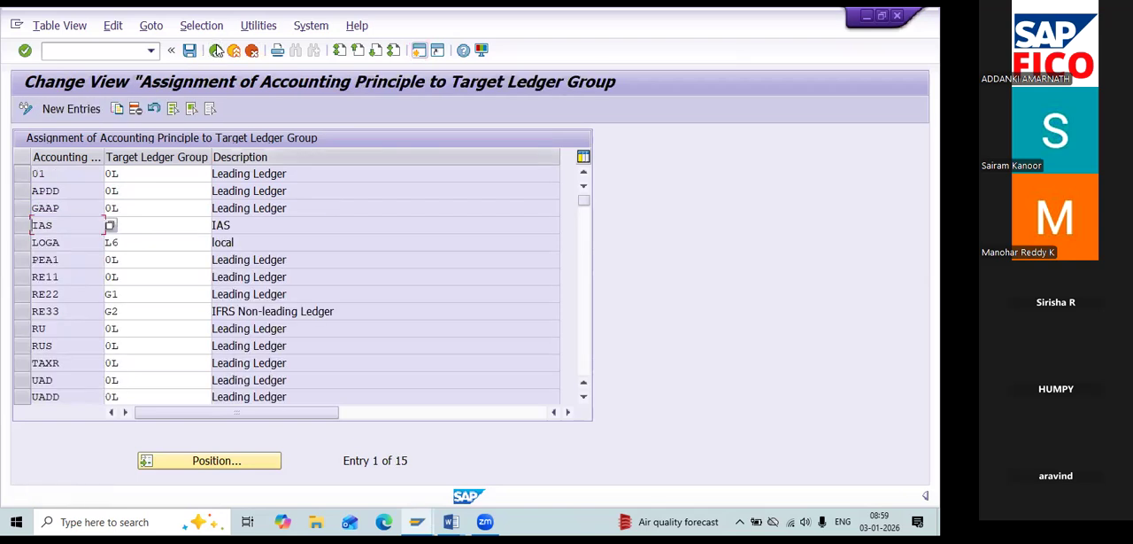
{"action": "left_click", "coordinate": [216, 50]}
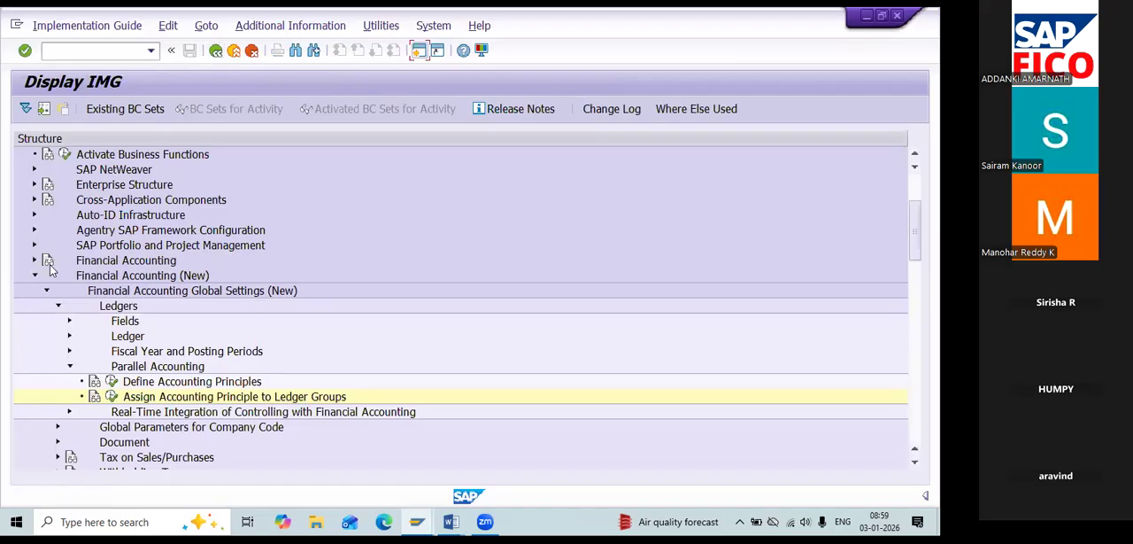
{"action": "left_click", "coordinate": [71, 337]}
{"action": "left_click", "coordinate": [71, 336]}
{"action": "left_click", "coordinate": [58, 442]}
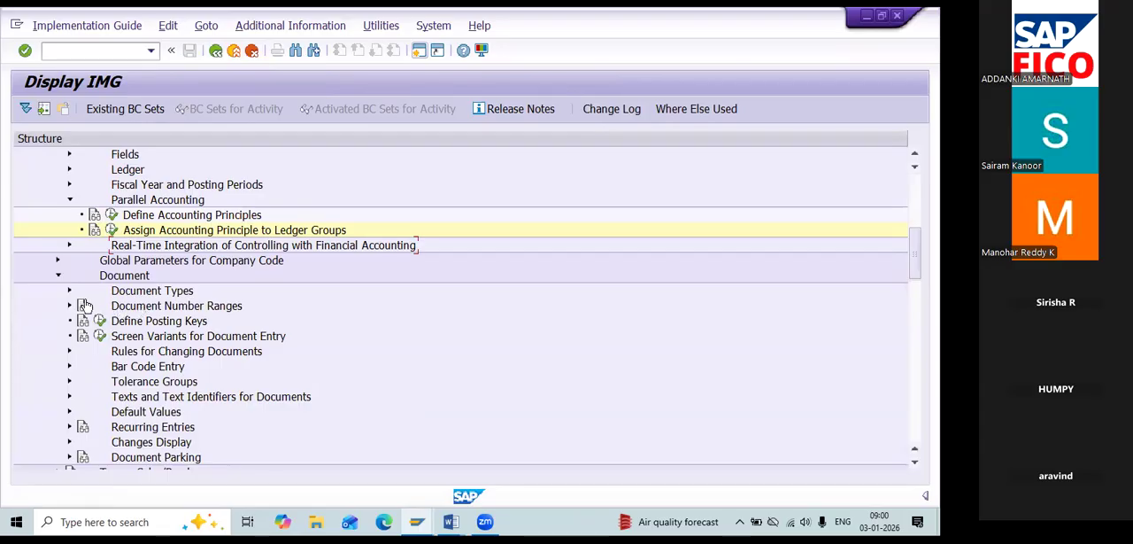
{"action": "left_click", "coordinate": [70, 292]}
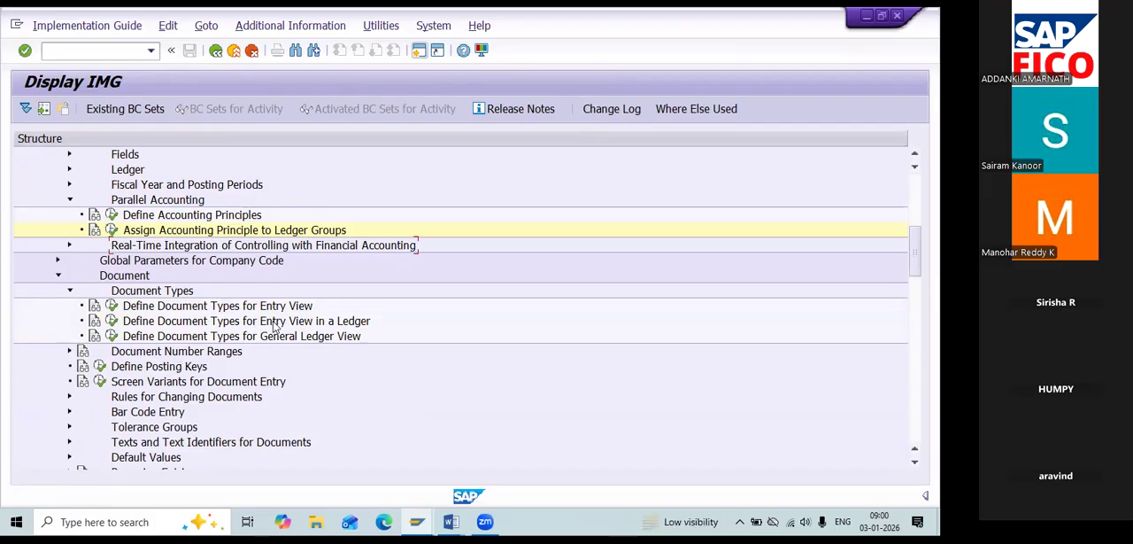
{"action": "left_click", "coordinate": [110, 304]}
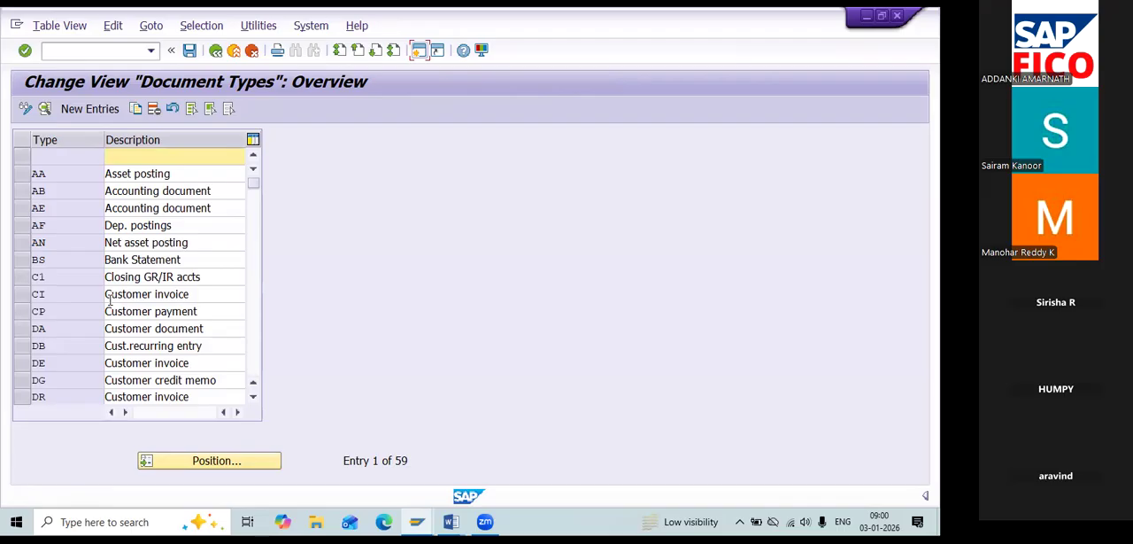
{"action": "left_click", "coordinate": [215, 51]}
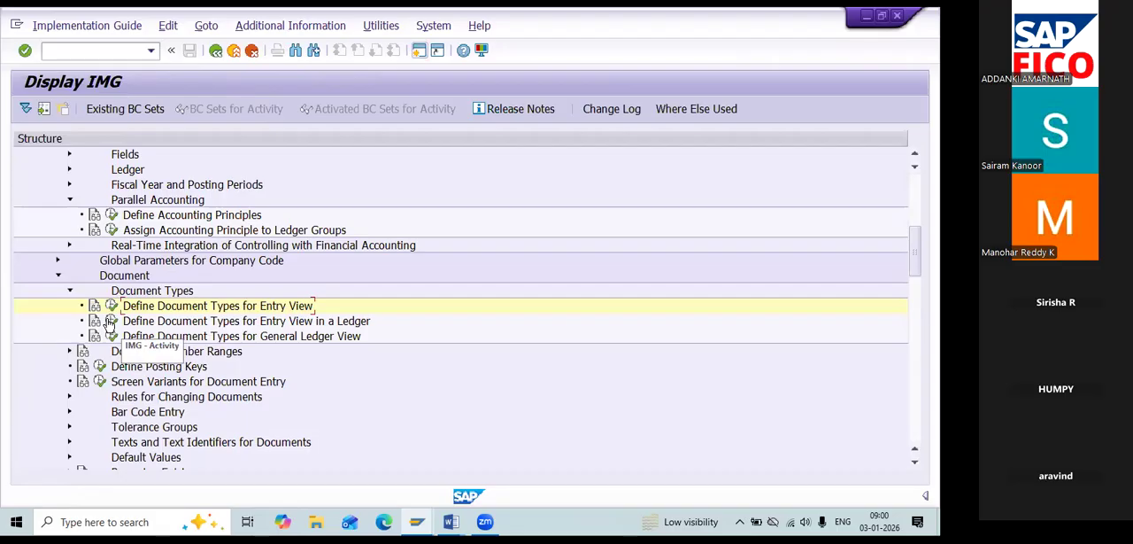
Open Define Document Types for Entry View in a Ledger with G1 as the ledger work area.
{"action": "left_click", "coordinate": [110, 322]}
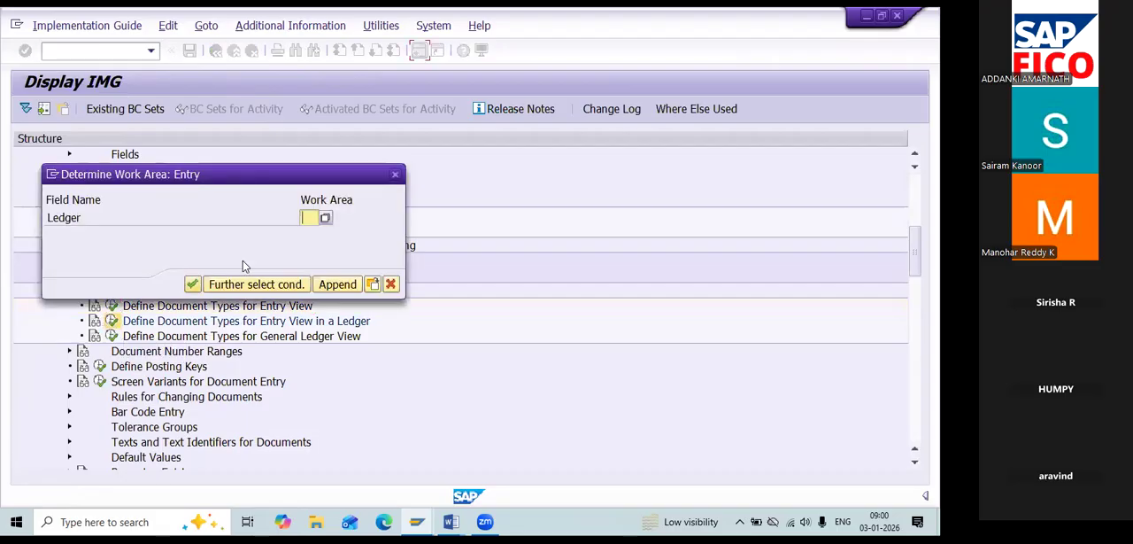
{"action": "type", "text": "0L"}
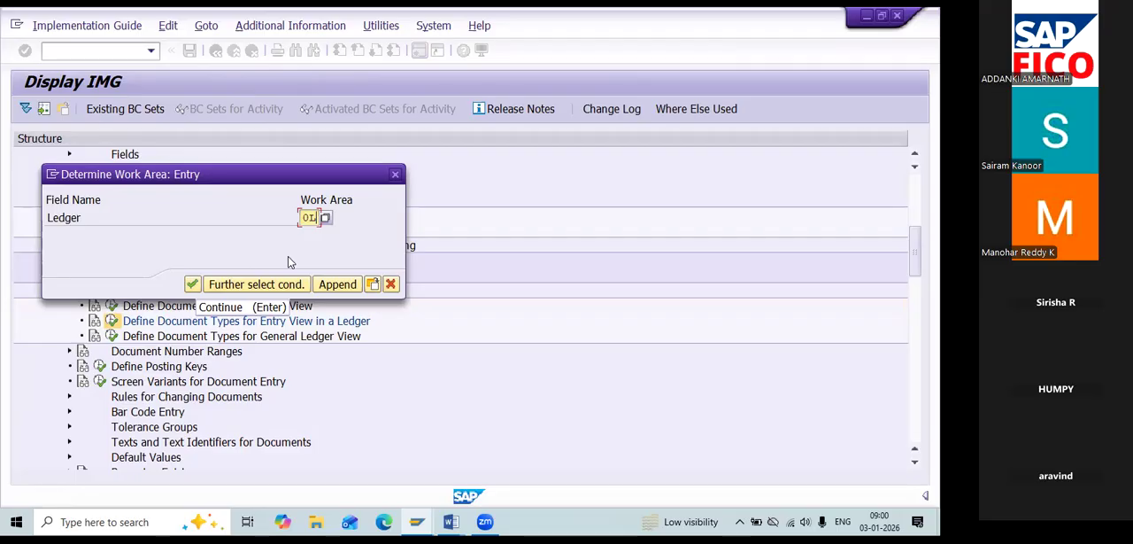
{"action": "key", "text": "BackSpace"}
{"action": "key", "text": "BackSpace"}
{"action": "key", "text": "BackSpace"}
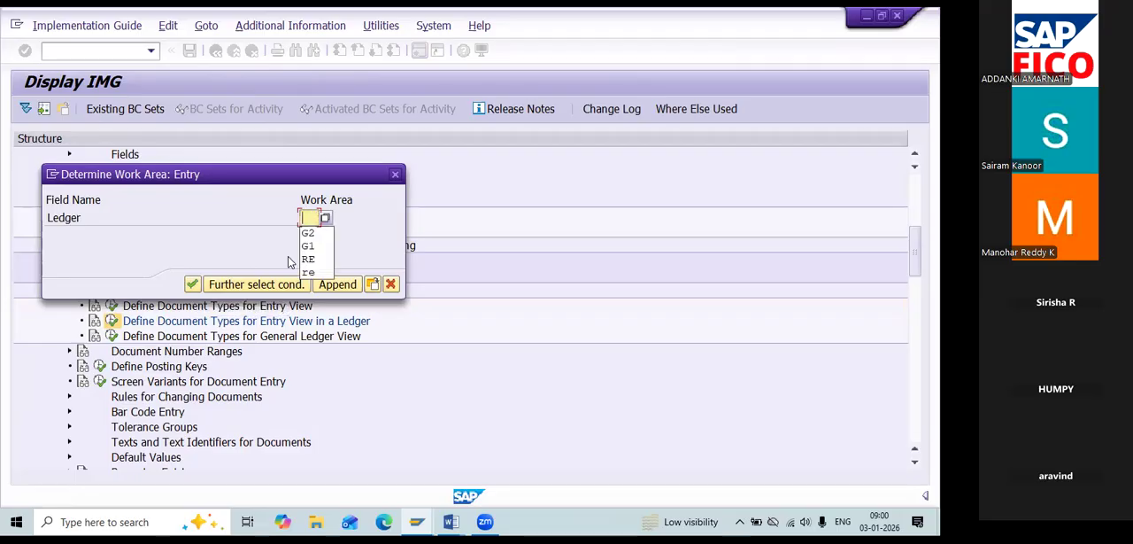
{"action": "key", "text": "Down"}
{"action": "key", "text": "Down"}
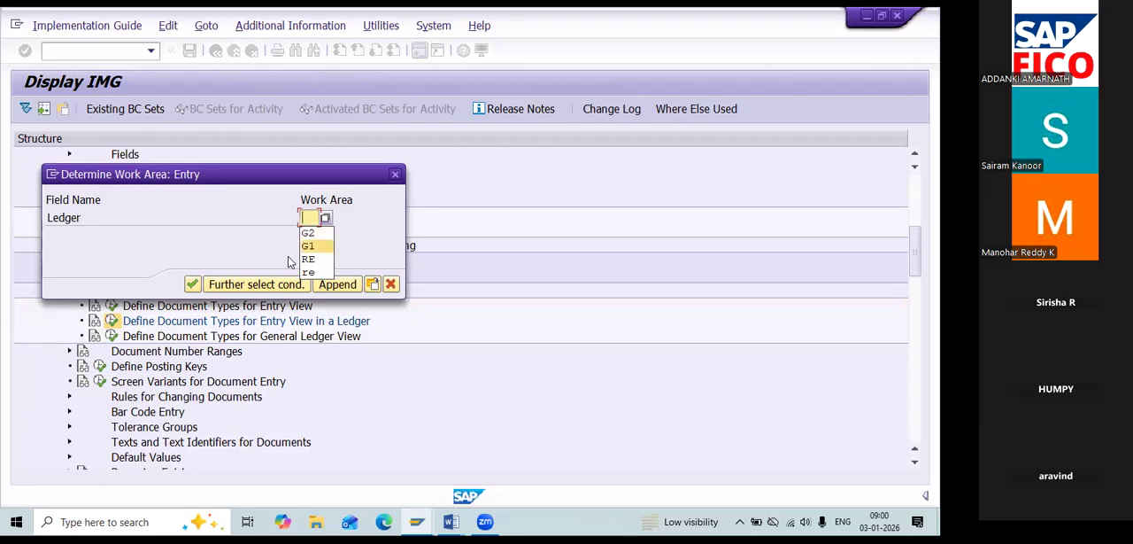
{"action": "key", "text": "Return"}
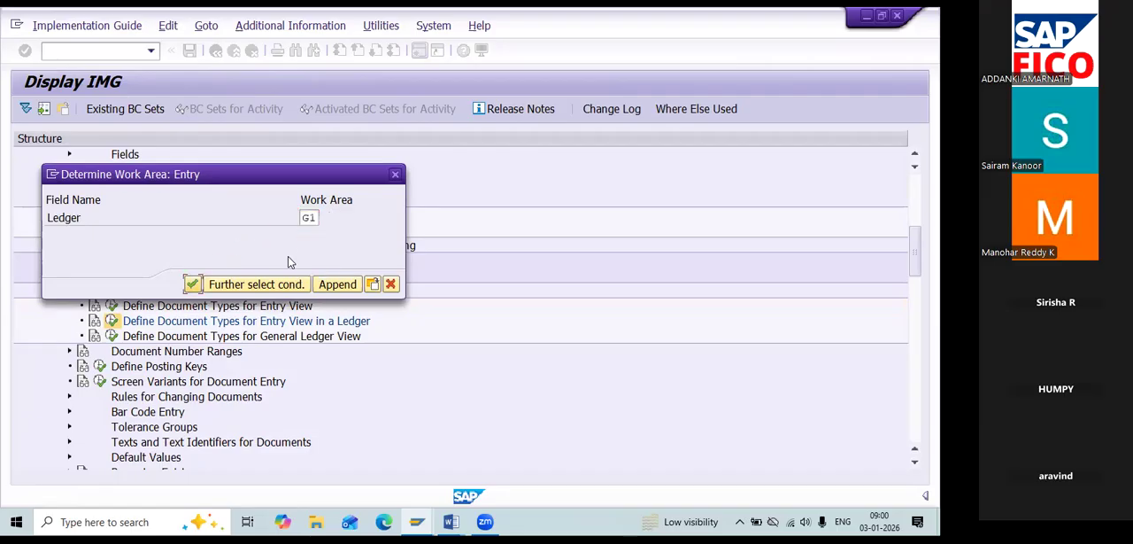
{"action": "key", "text": "Return"}
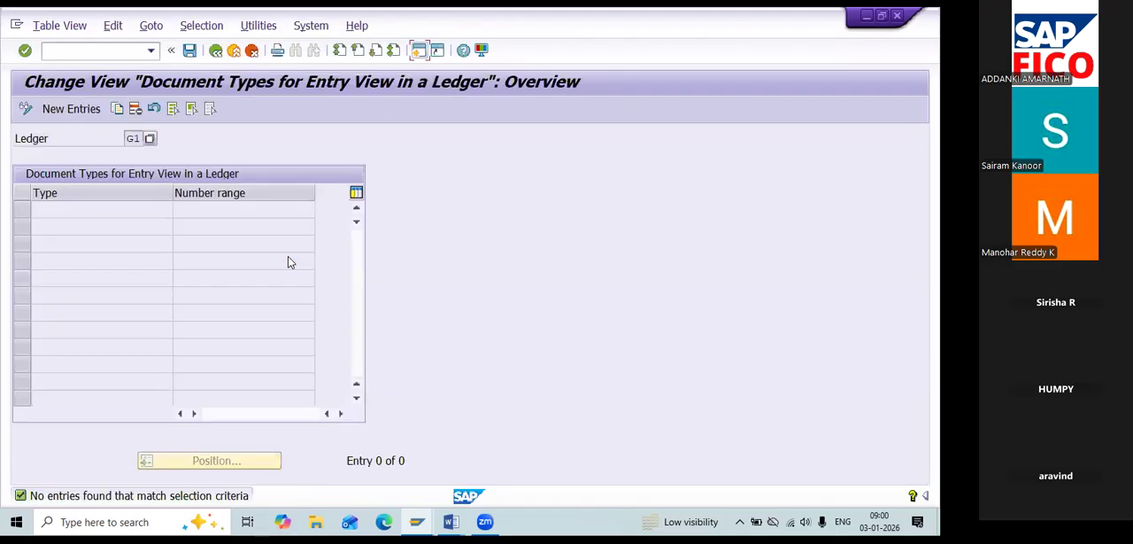
Create a new entry for ledger G1 with document type SA and number range 98.
{"action": "left_click", "coordinate": [84, 108]}
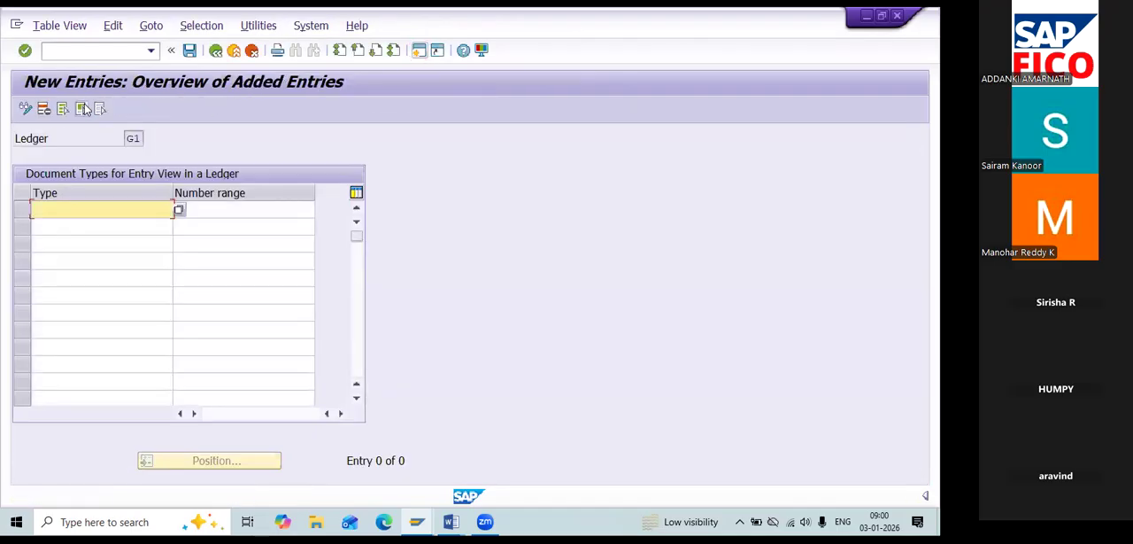
{"action": "type", "text": "SA"}
{"action": "key", "text": "Tab"}
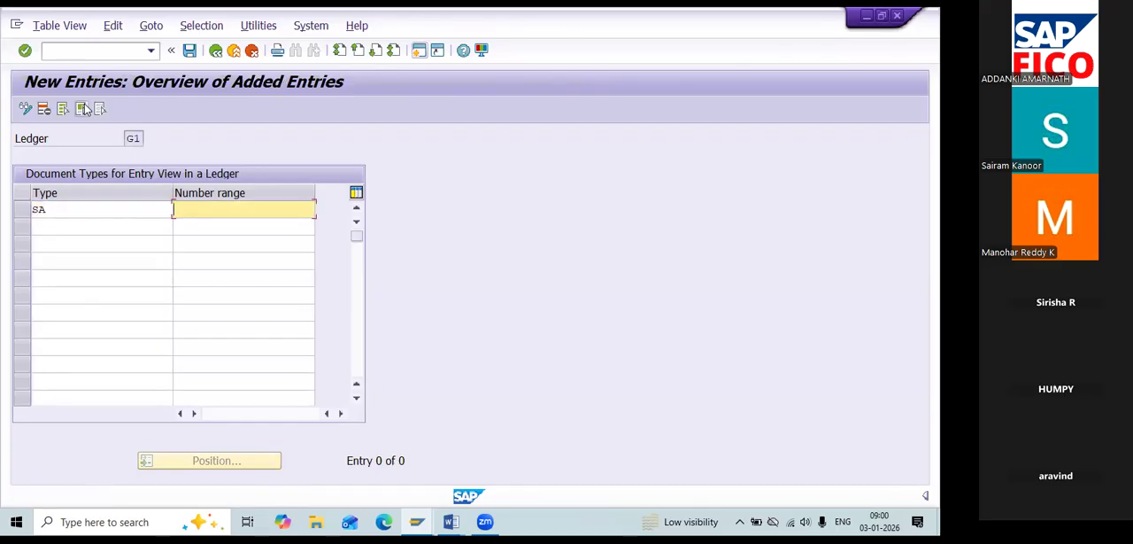
{"action": "type", "text": "98"}
{"action": "key", "text": "Tab"}
Add document type AB with number range 98 for ledger G1, and save the entries to the proposed customizing request.
{"action": "type", "text": "AB"}
{"action": "key", "text": "Tab"}
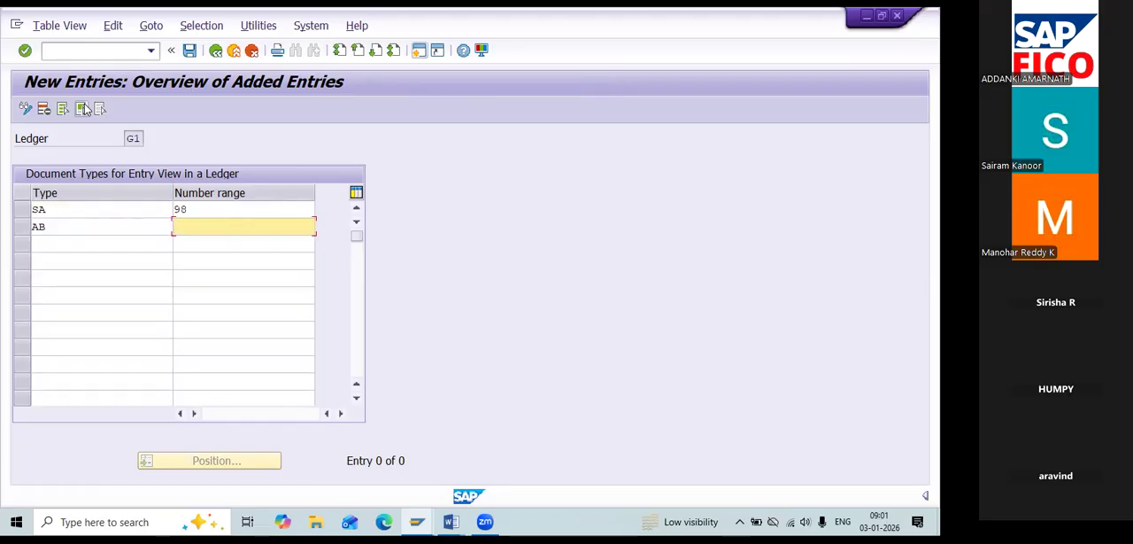
{"action": "type", "text": "98"}
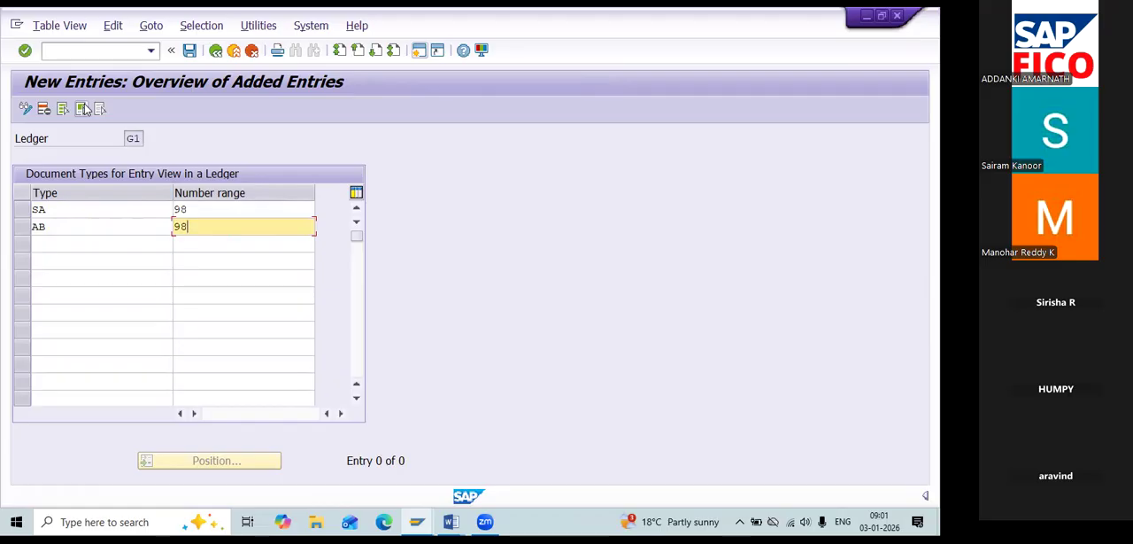
{"action": "left_click", "coordinate": [189, 50]}
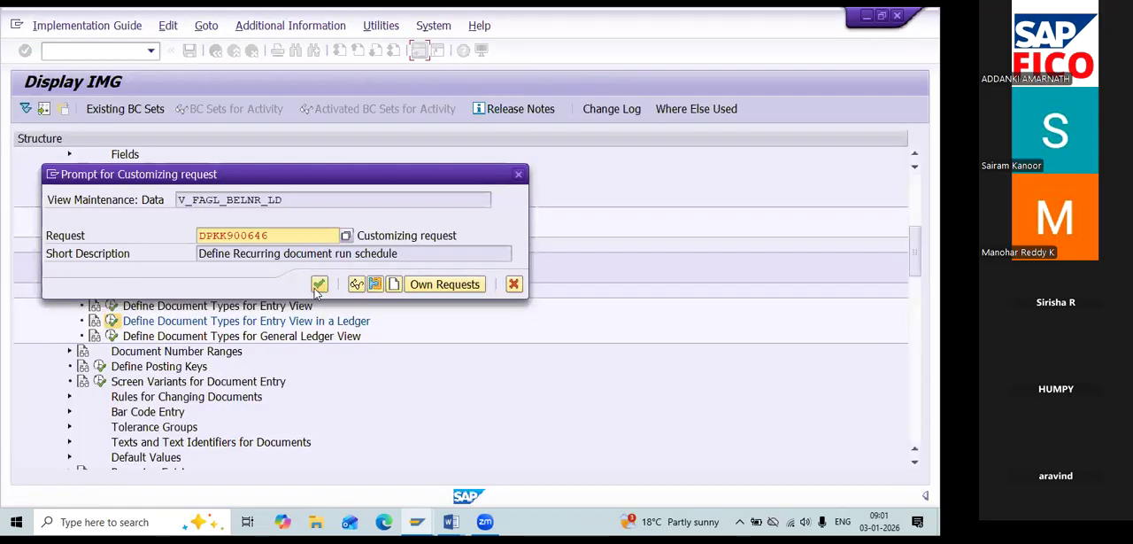
{"action": "left_click", "coordinate": [319, 283]}
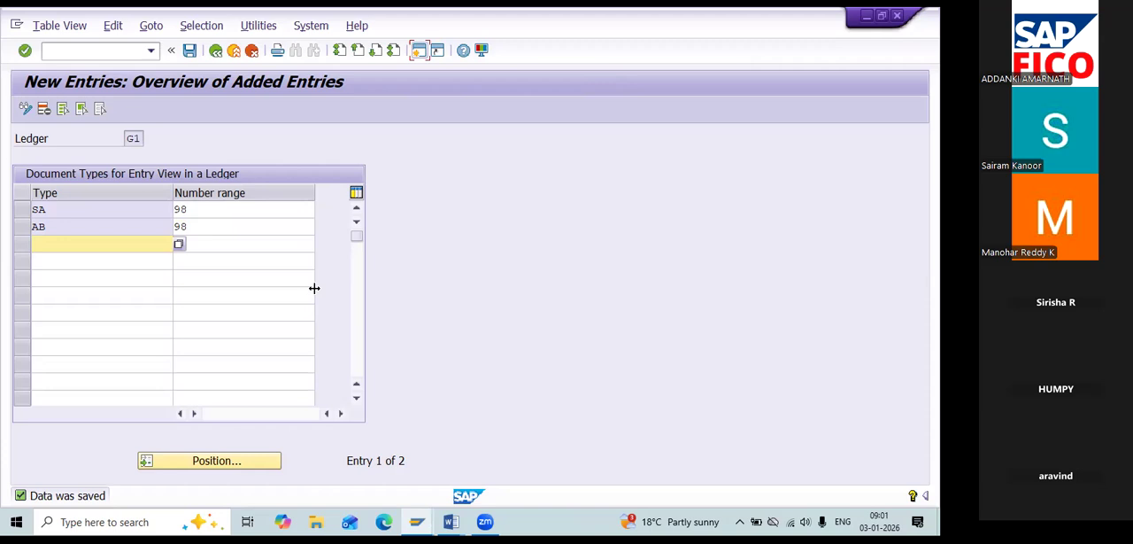
Return to the IMG and reopen Define Document Types for Entry View in a Ledger with G2 as the work area.
{"action": "key", "text": "alt+Tab"}
{"action": "key", "text": "alt+Tab"}
{"action": "left_click", "coordinate": [216, 51]}
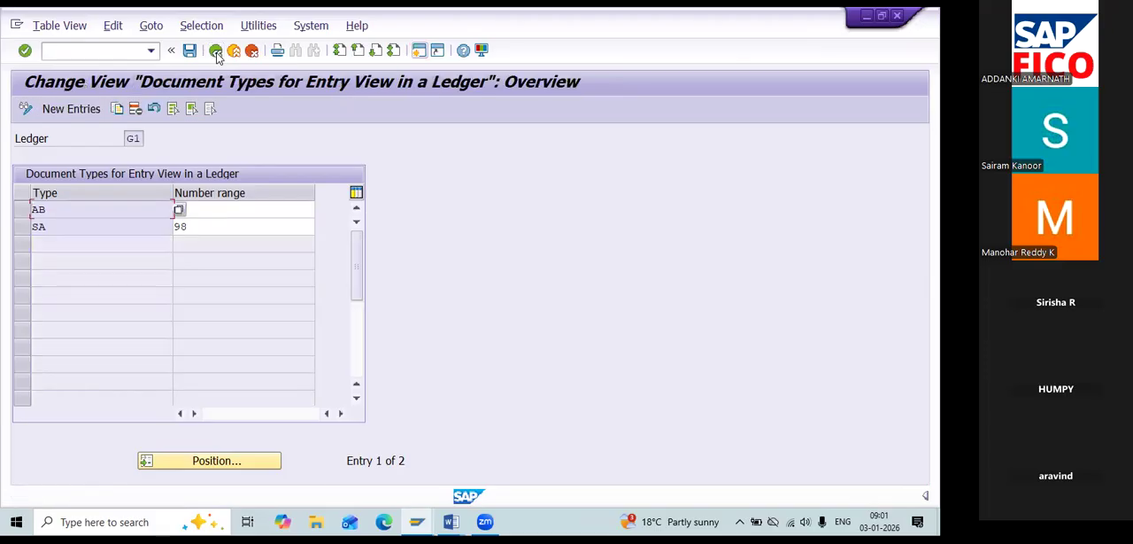
{"action": "left_click", "coordinate": [215, 51]}
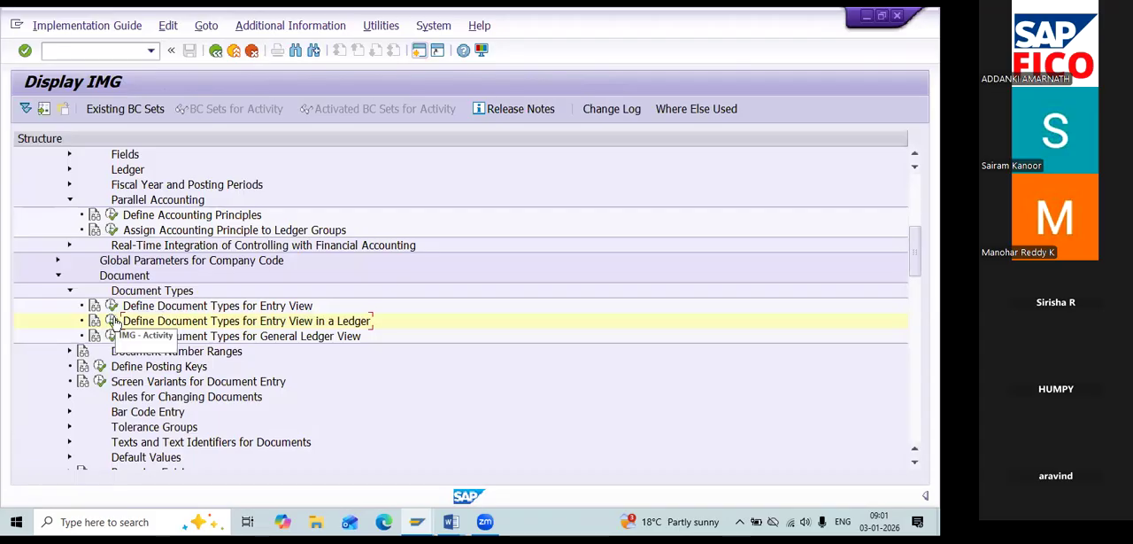
{"action": "left_click", "coordinate": [113, 321]}
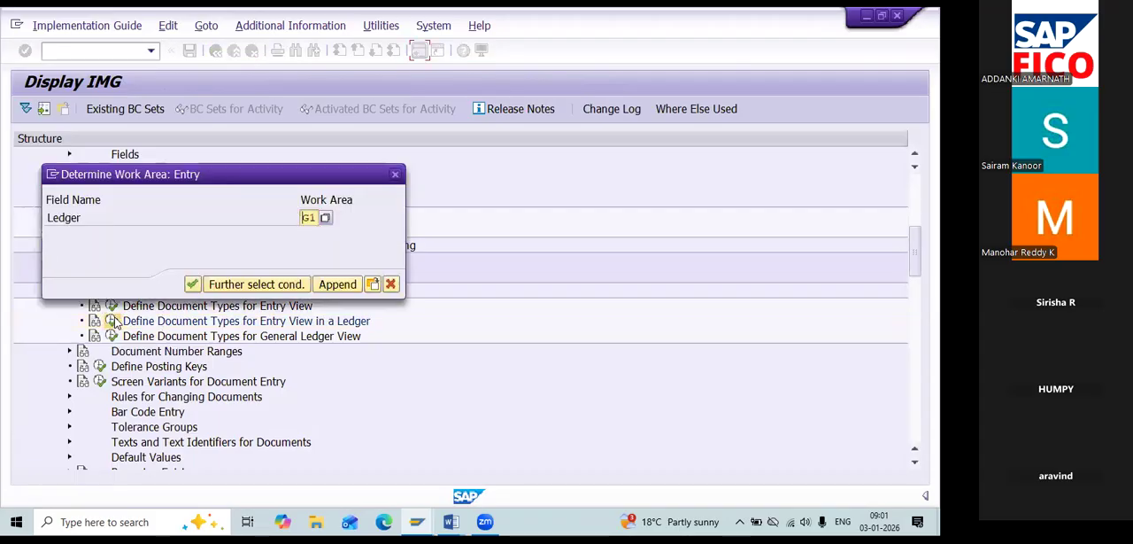
{"action": "type", "text": "G2"}
{"action": "key", "text": "Return"}
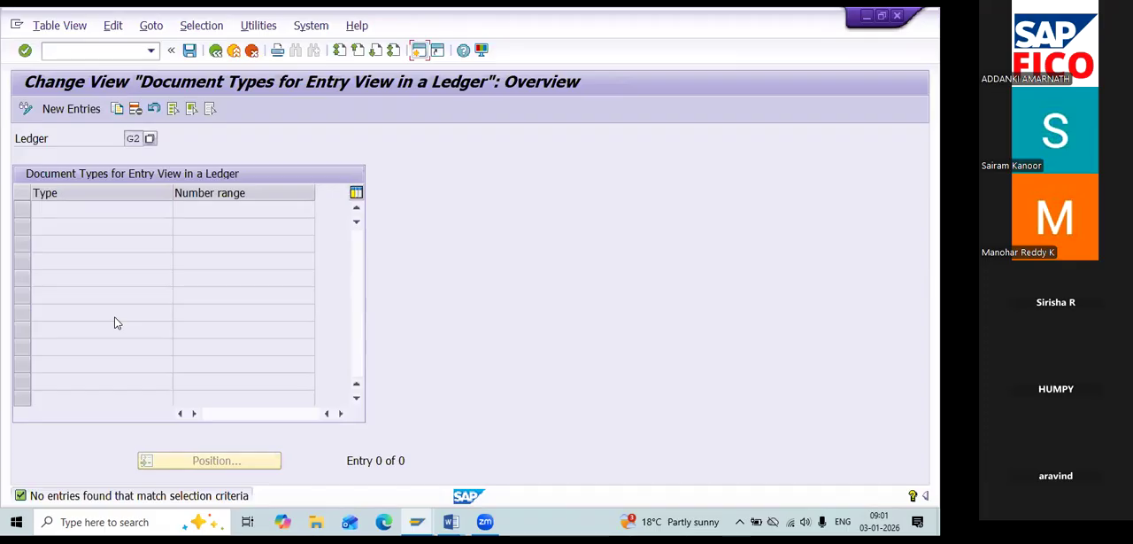
Create a new entry for ledger G2 with document type SA and number range 99.
{"action": "left_click", "coordinate": [94, 111]}
{"action": "type", "text": "SA"}
{"action": "key", "text": "Tab"}
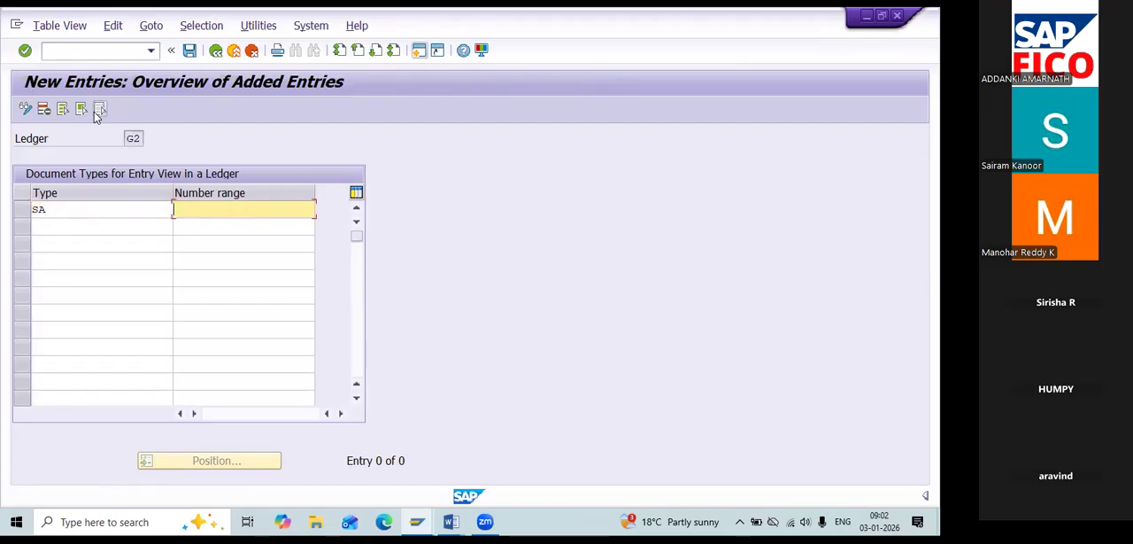
{"action": "type", "text": "98"}
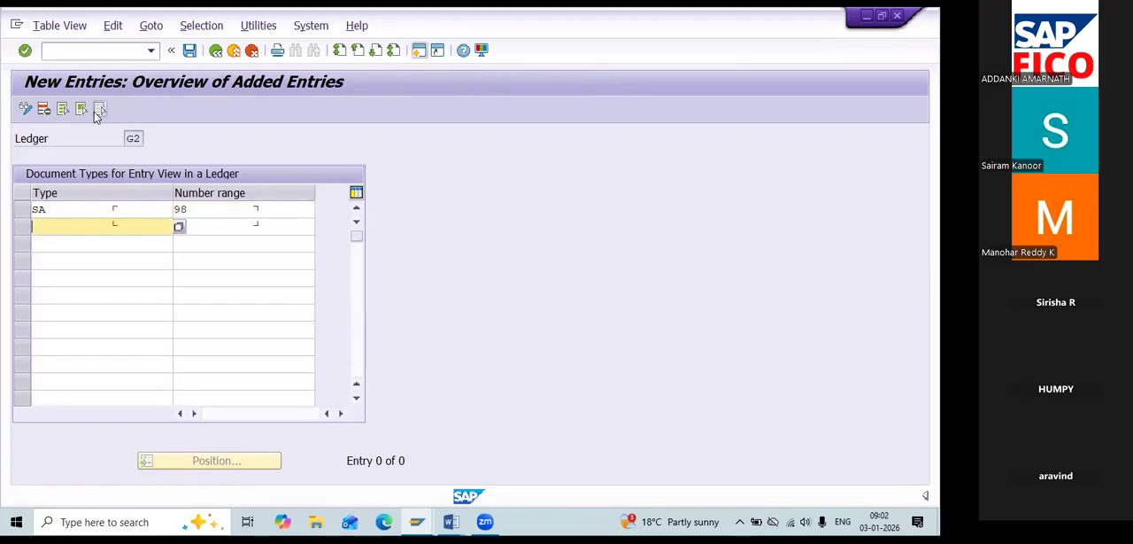
{"action": "key", "text": "BackSpace"}
{"action": "type", "text": "9"}
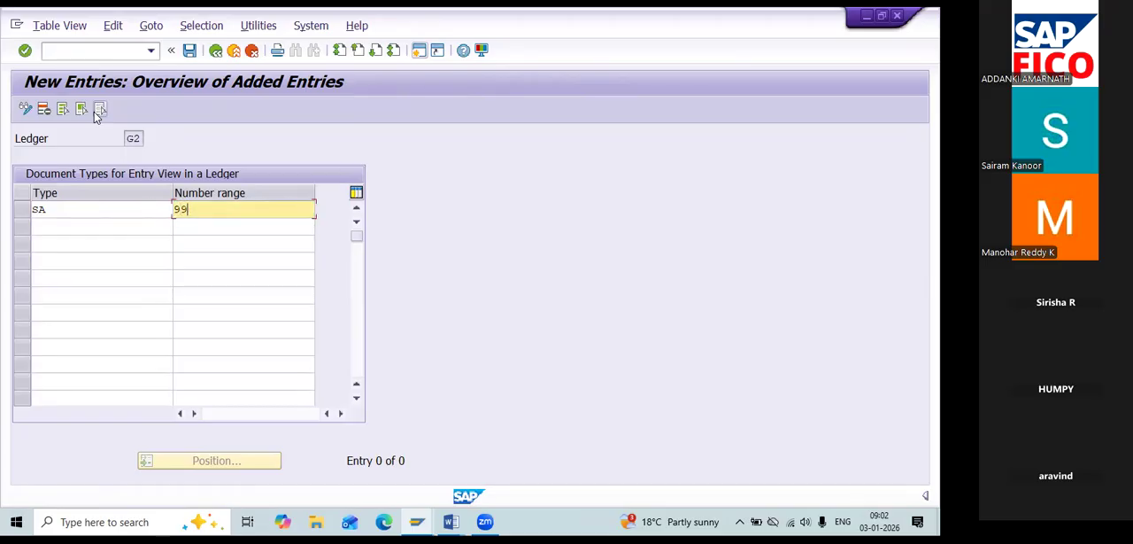
{"action": "key", "text": "Tab"}
Add document type AB with number range 99 for ledger G2, save to the proposed customizing request, and return to the overview.
{"action": "type", "text": "AB"}
{"action": "key", "text": "Tab"}
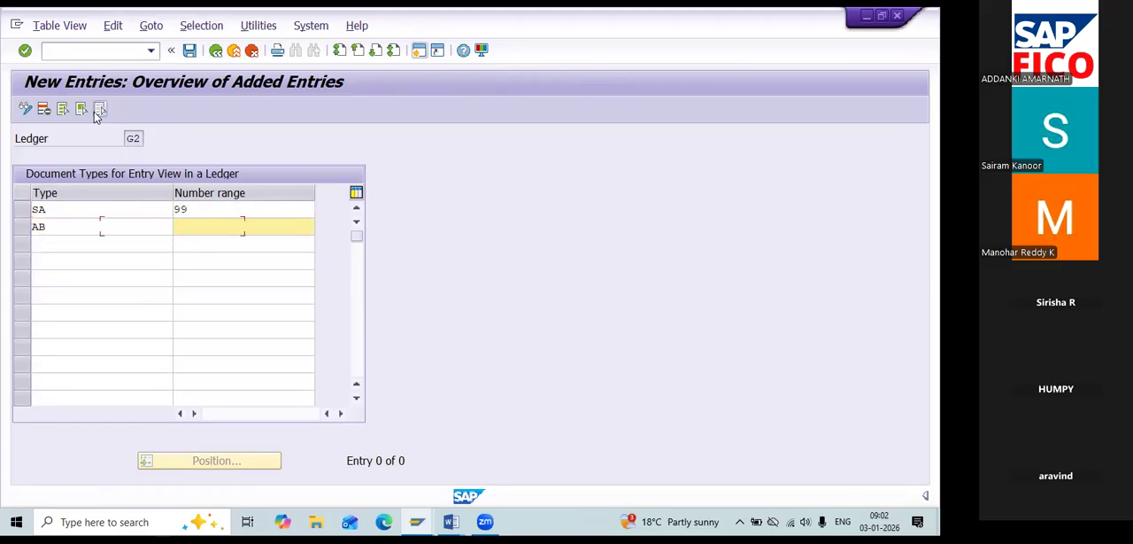
{"action": "type", "text": "99"}
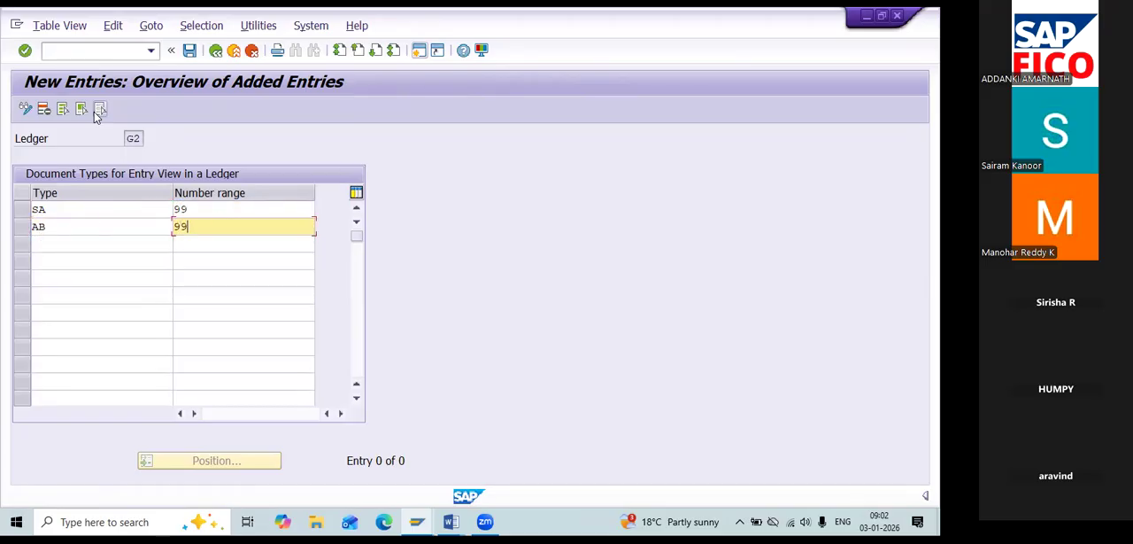
{"action": "left_click", "coordinate": [194, 52]}
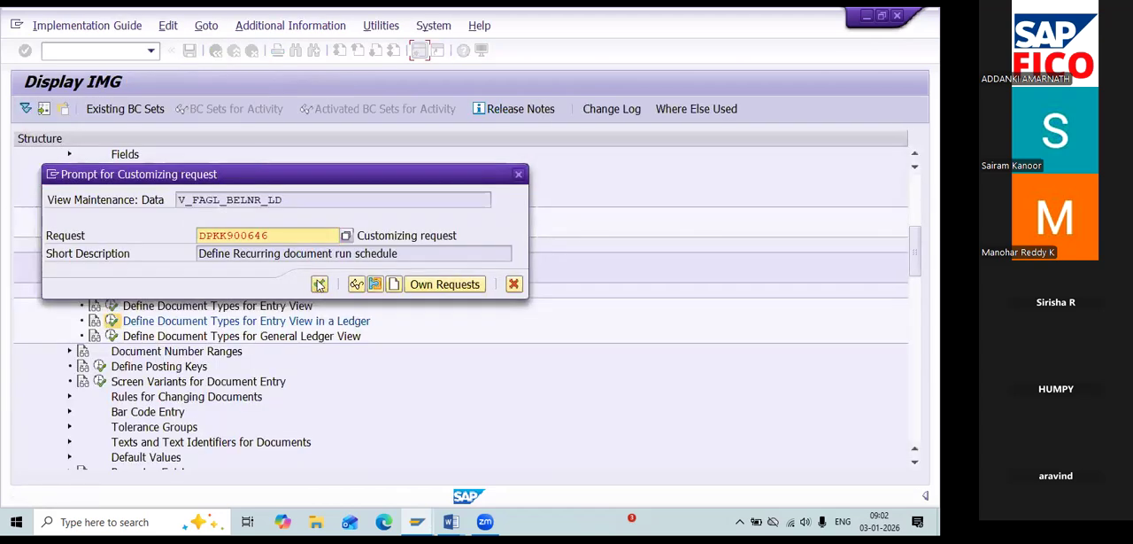
{"action": "left_click", "coordinate": [319, 283]}
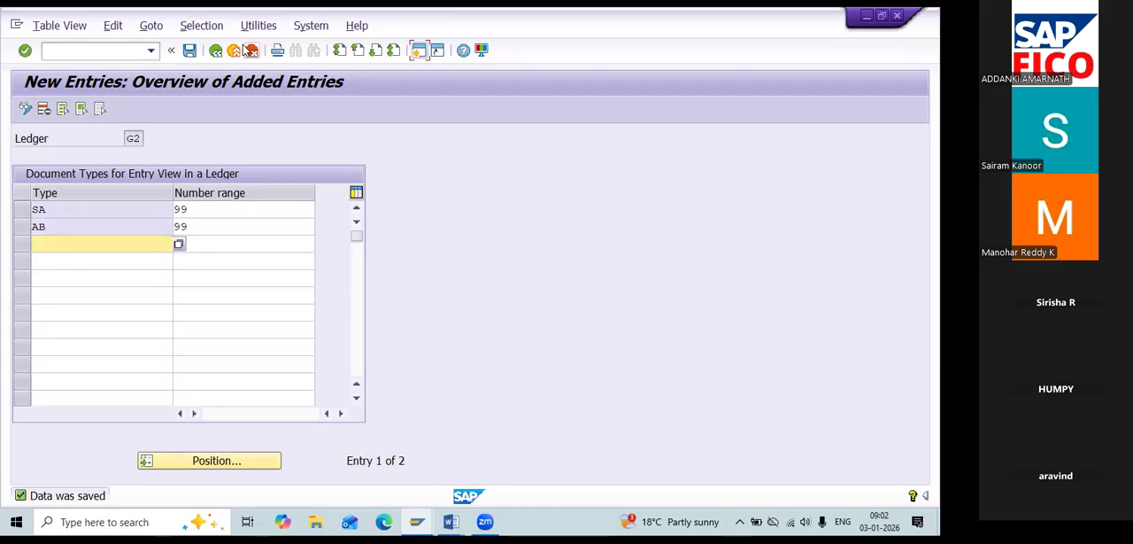
{"action": "left_click", "coordinate": [216, 50]}
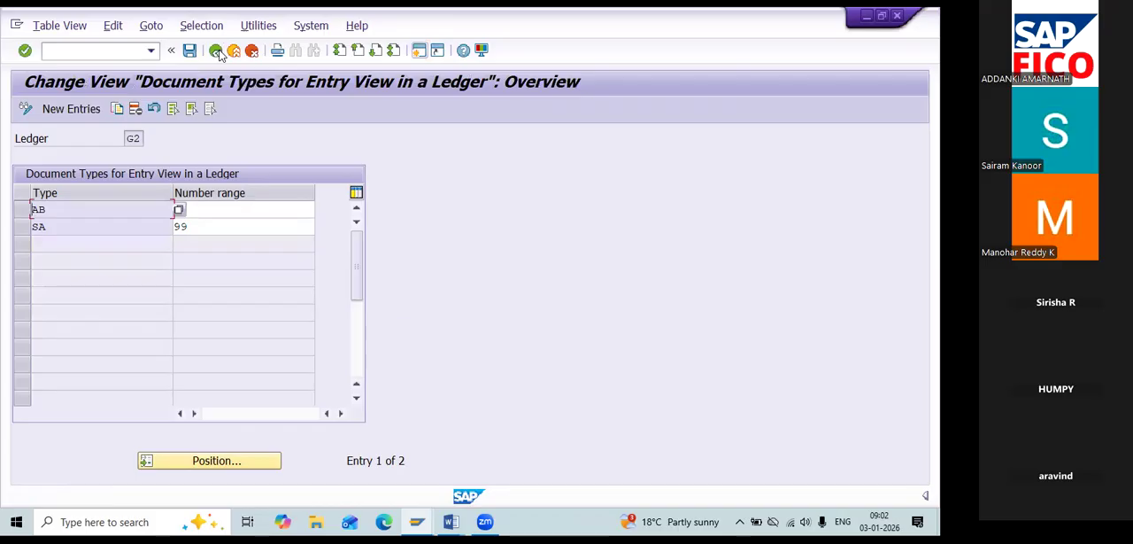
Return to the IMG and open Define Document Types for General Ledger View with ledger G1 as the work area.
{"action": "left_click", "coordinate": [216, 50]}
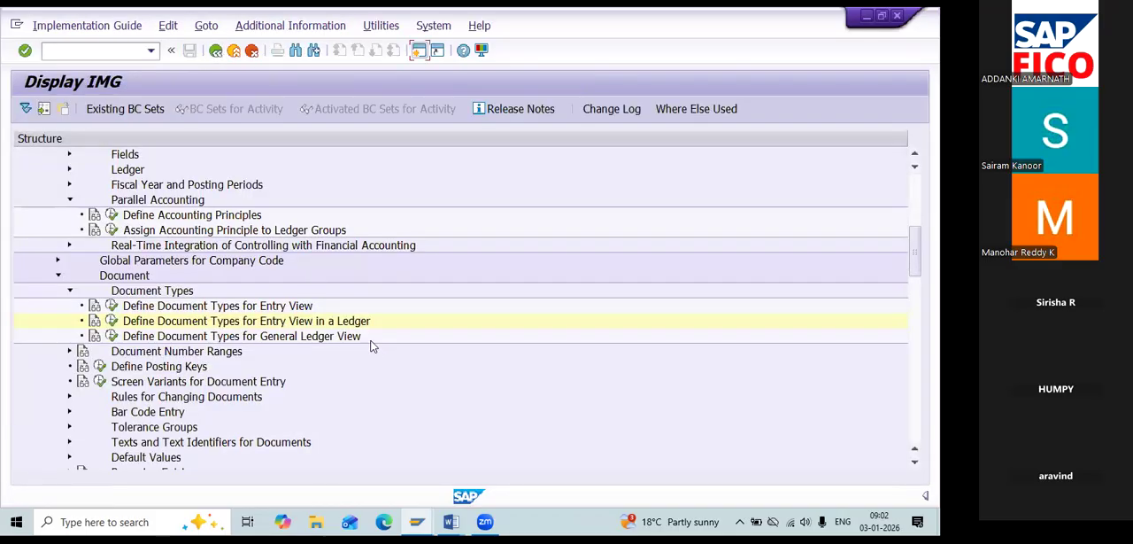
{"action": "left_click", "coordinate": [112, 336]}
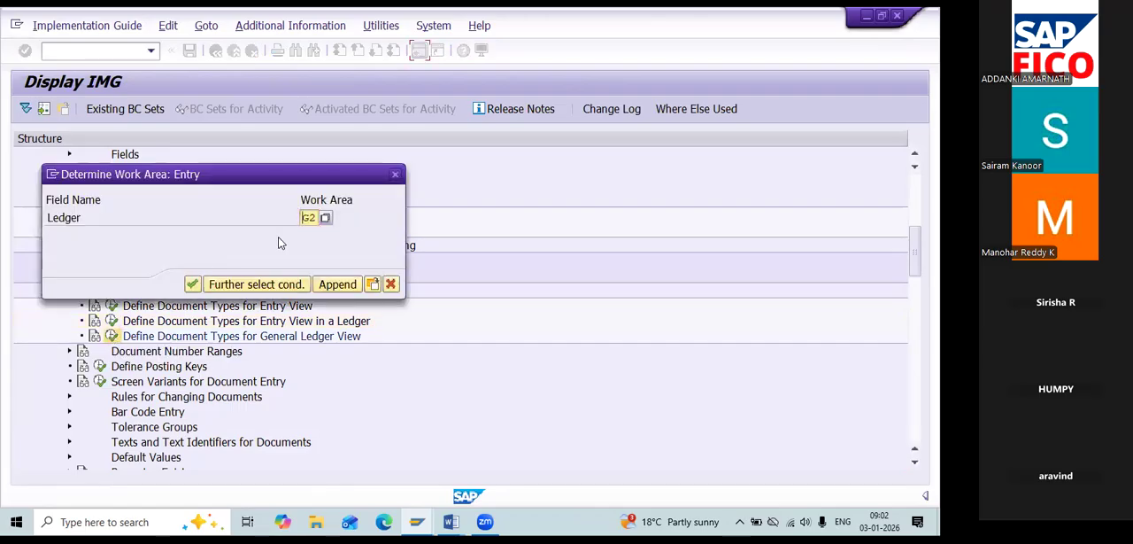
{"action": "left_click", "coordinate": [303, 224]}
{"action": "key", "text": "Delete"}
{"action": "key", "text": "Delete"}
{"action": "type", "text": "G1"}
{"action": "key", "text": "Return"}
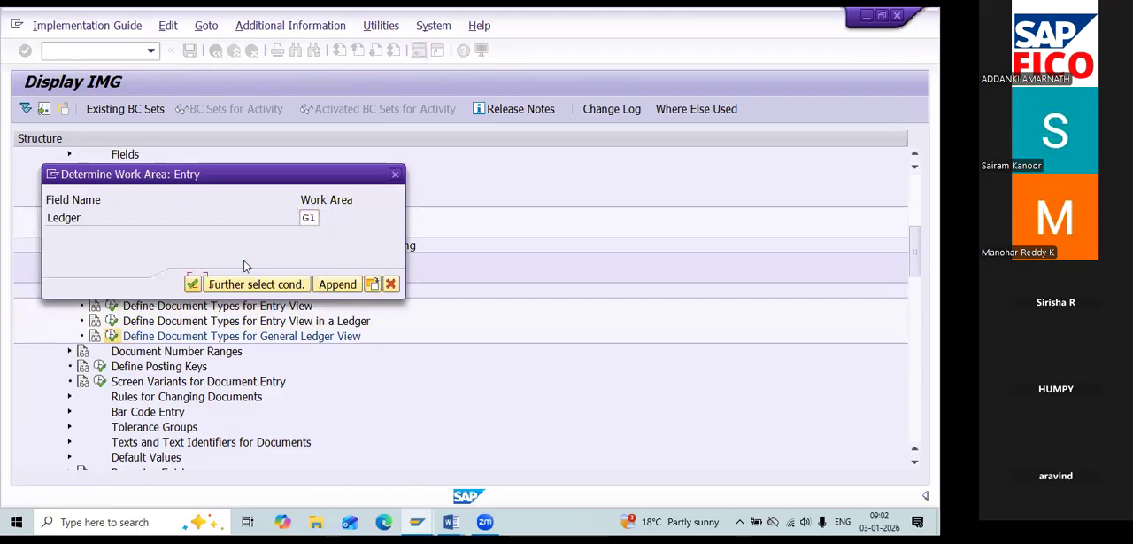
{"action": "left_click", "coordinate": [192, 285]}
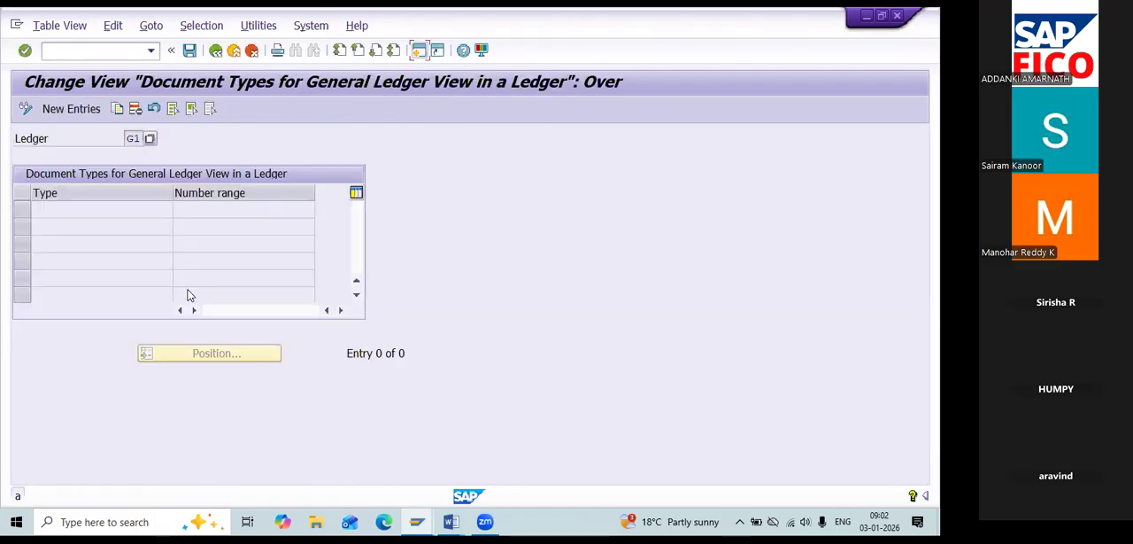
Create new general ledger view entries for ledger G1: document types SA and AB, both with number range 98.
{"action": "left_click", "coordinate": [91, 109]}
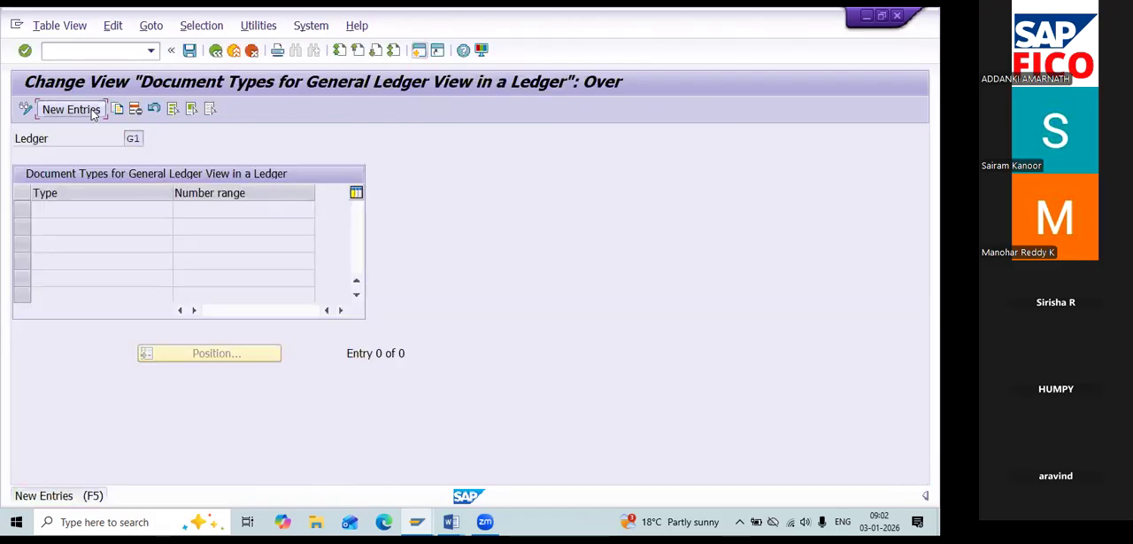
{"action": "type", "text": "SA"}
{"action": "key", "text": "Tab"}
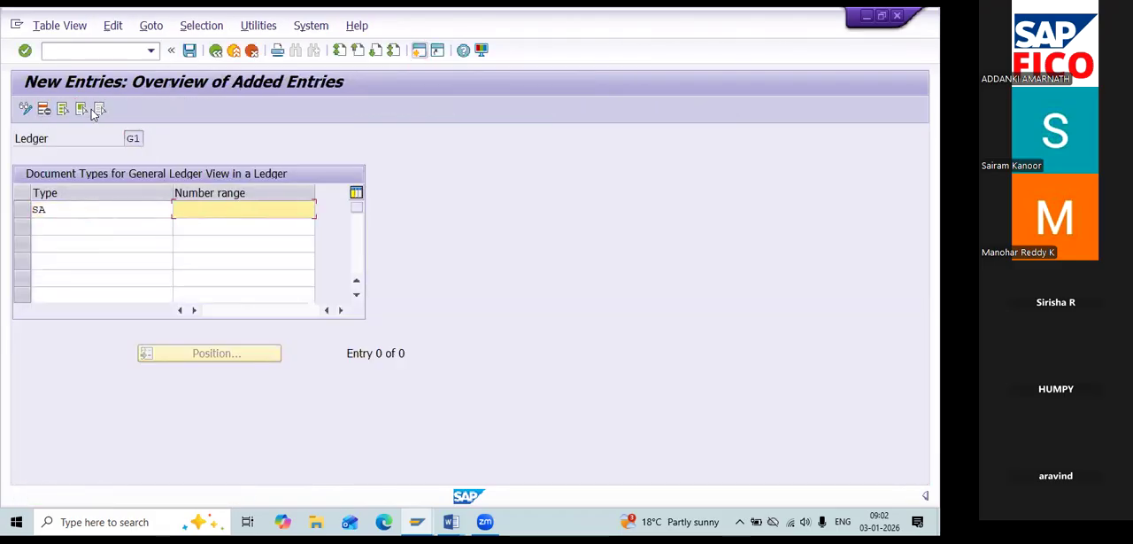
{"action": "type", "text": "98"}
{"action": "key", "text": "Tab"}
{"action": "type", "text": "AB"}
{"action": "key", "text": "Tab"}
{"action": "type", "text": "98"}
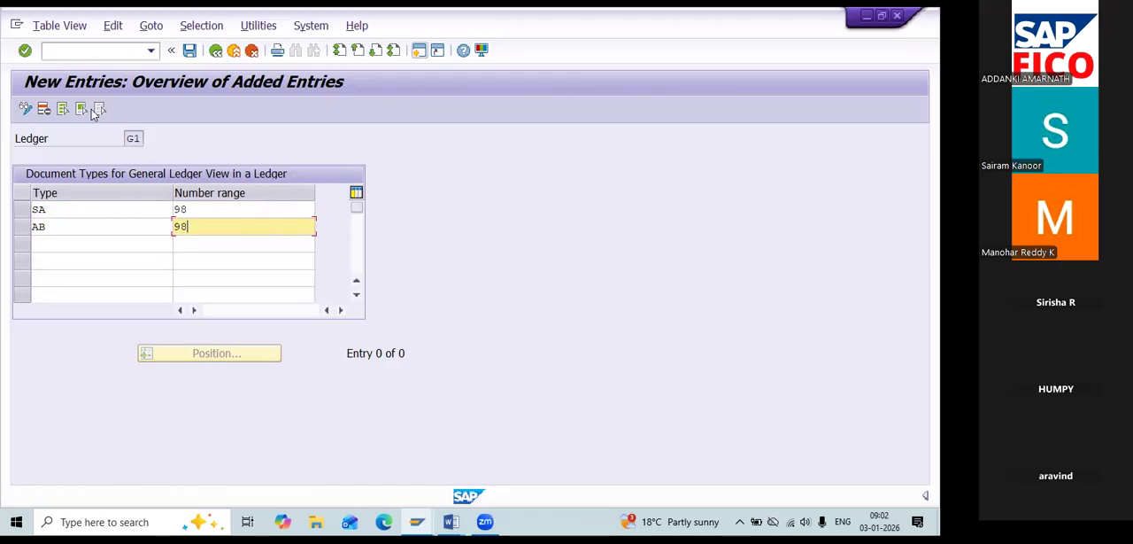
Save the ledger G1 document type entries to the proposed customizing request and return to the overview.
{"action": "left_click", "coordinate": [188, 53]}
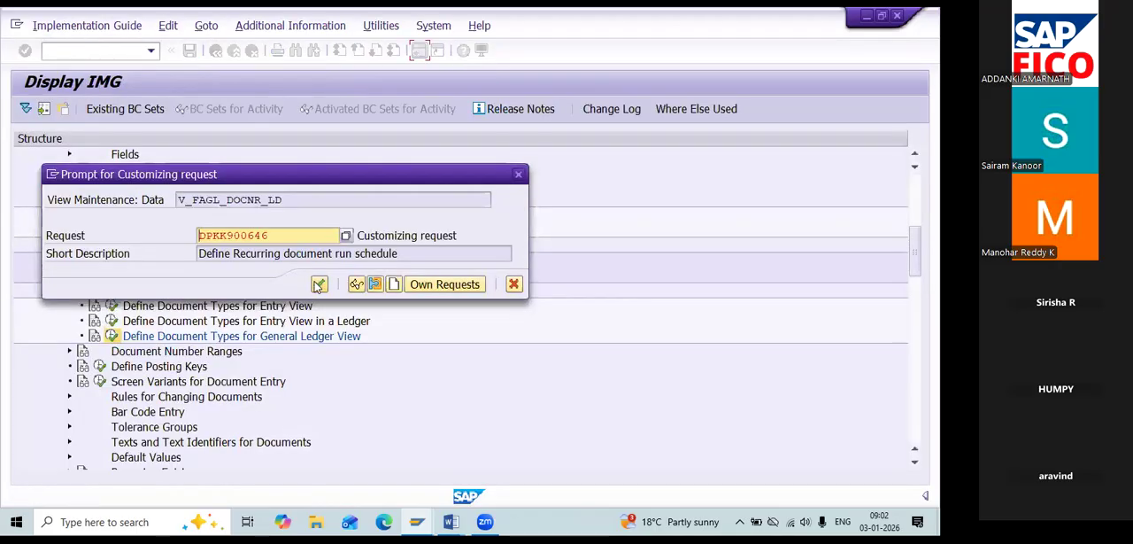
{"action": "left_click", "coordinate": [319, 284]}
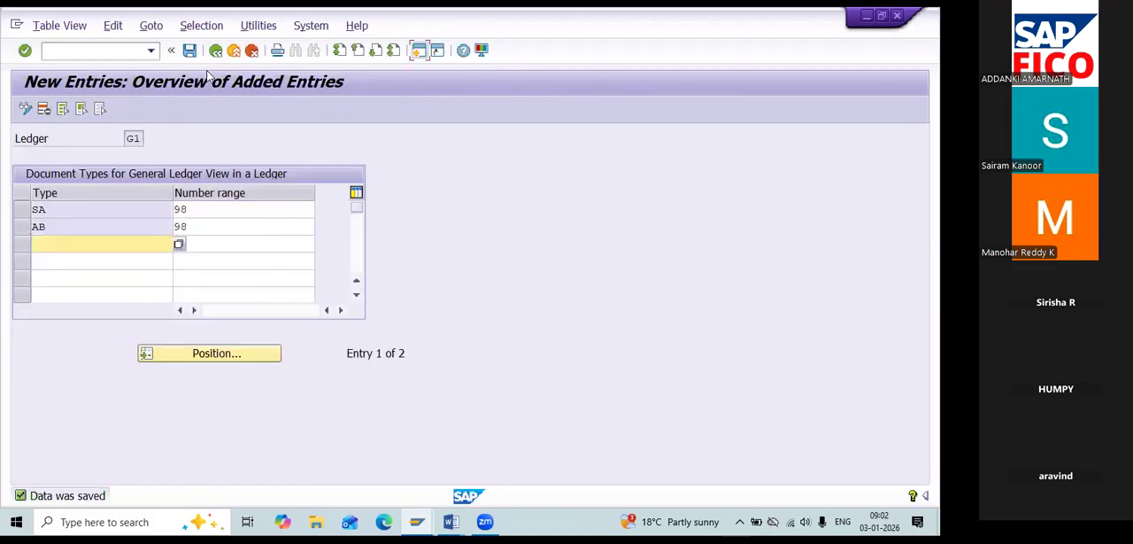
{"action": "left_click", "coordinate": [215, 51]}
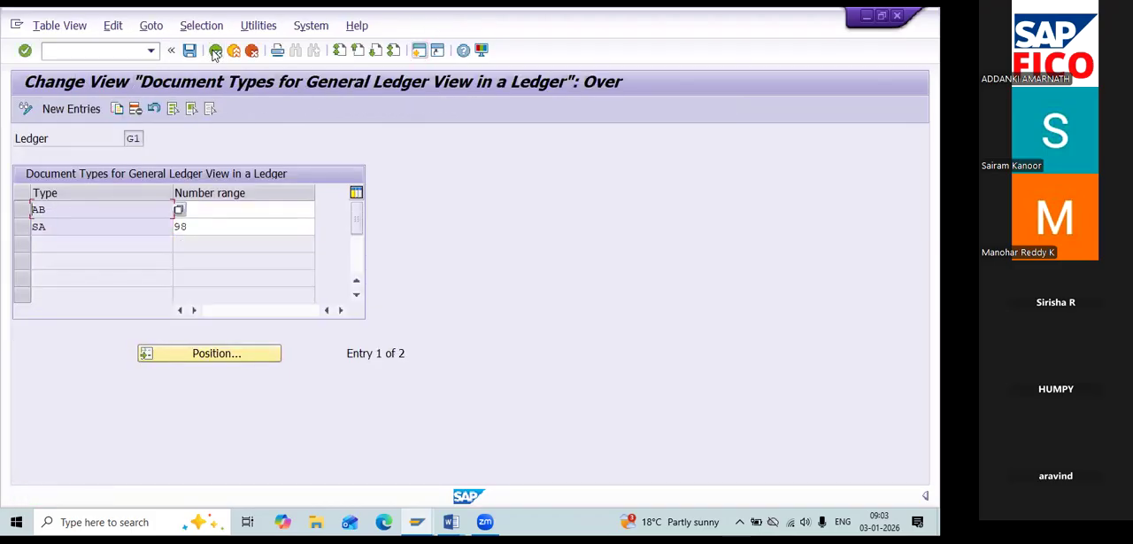
Return to the IMG and reopen Define Document Types for General Ledger View with ledger G2 as the work area.
{"action": "left_click", "coordinate": [216, 51]}
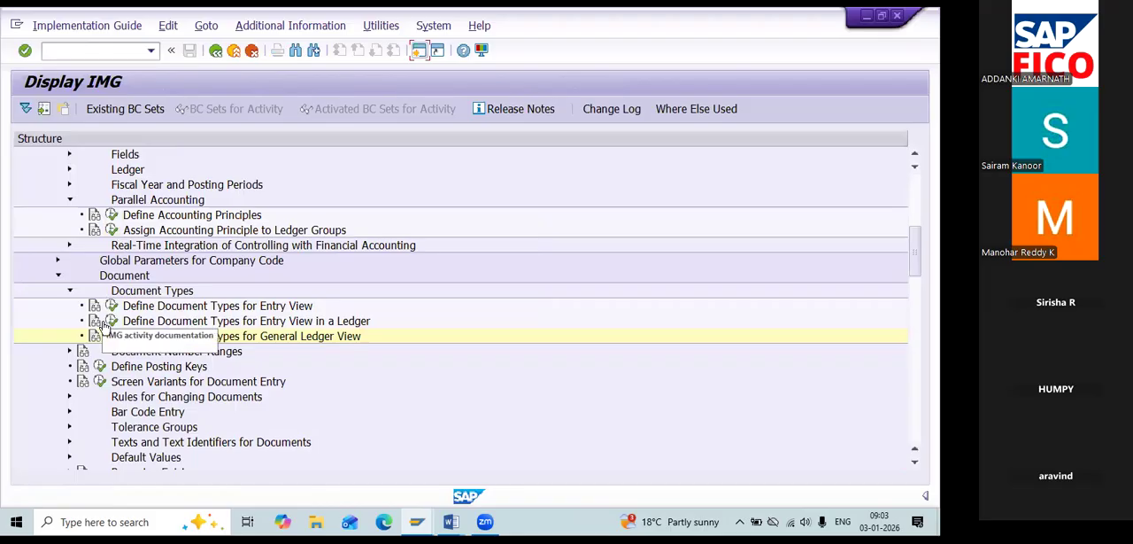
{"action": "left_click", "coordinate": [111, 336]}
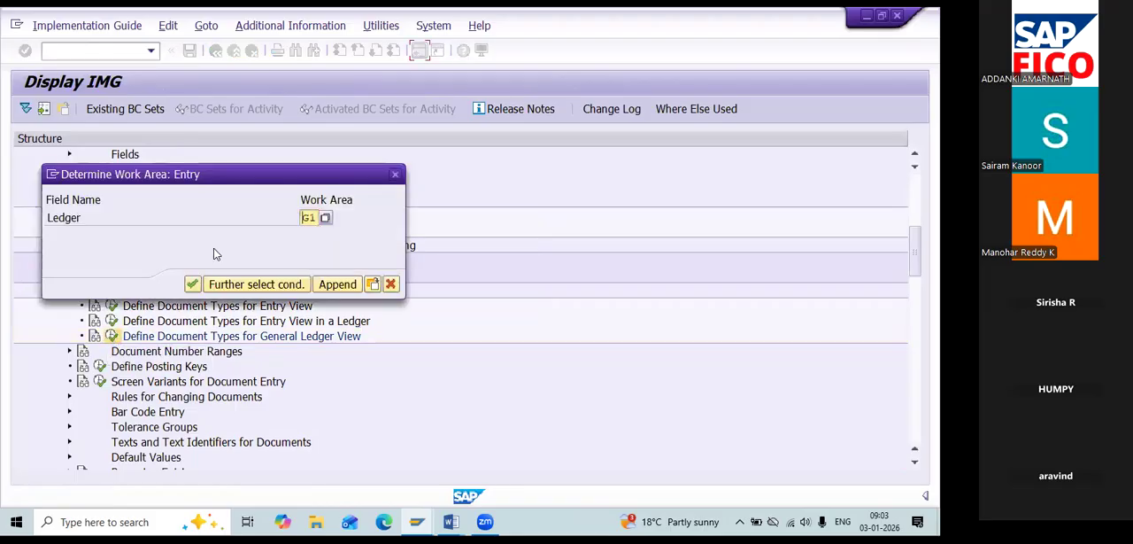
{"action": "type", "text": "G2"}
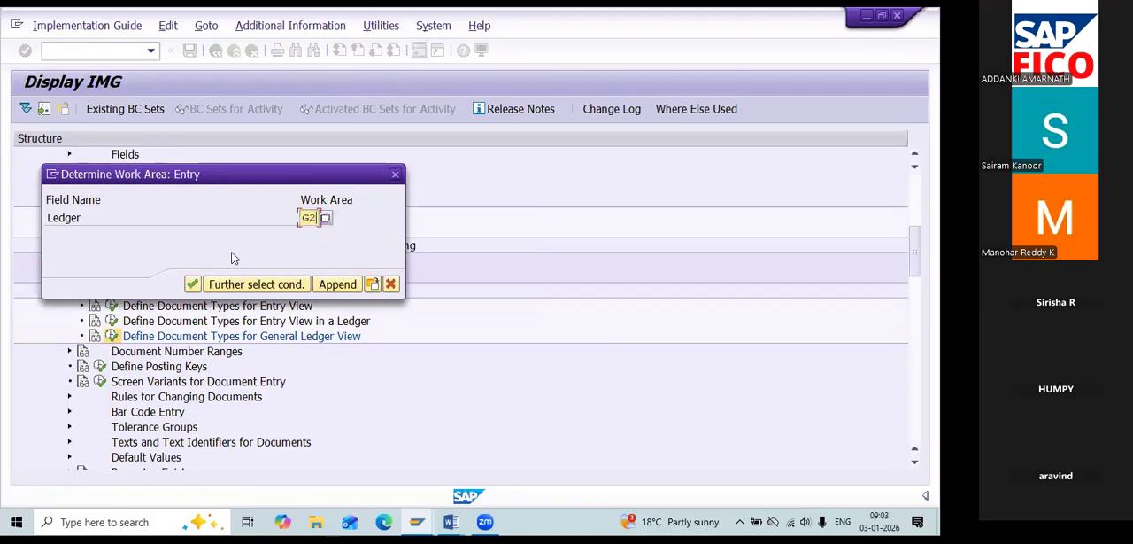
{"action": "key", "text": "Return"}
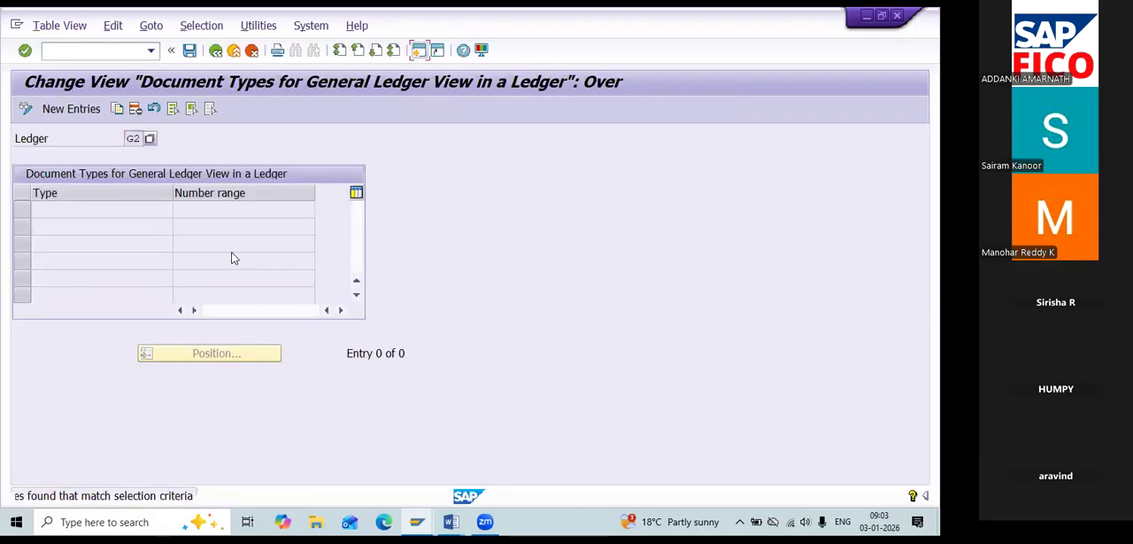
Create new general ledger view entries for ledger G2: document types SA and AB, both with number range 99.
{"action": "left_click", "coordinate": [72, 108]}
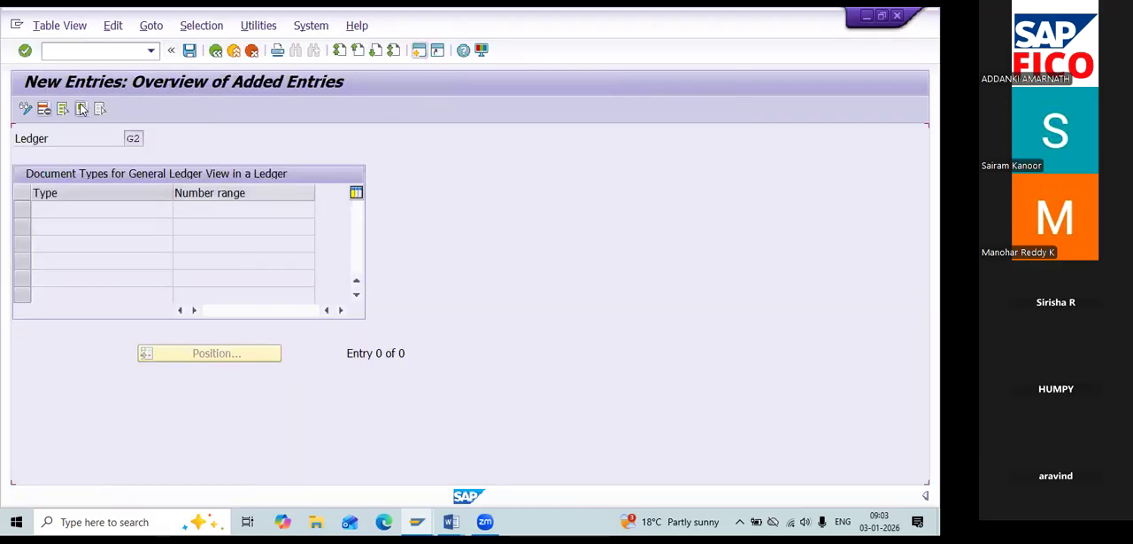
{"action": "type", "text": "SA"}
{"action": "key", "text": "Tab"}
{"action": "type", "text": "99"}
{"action": "key", "text": "Tab"}
{"action": "type", "text": "AB"}
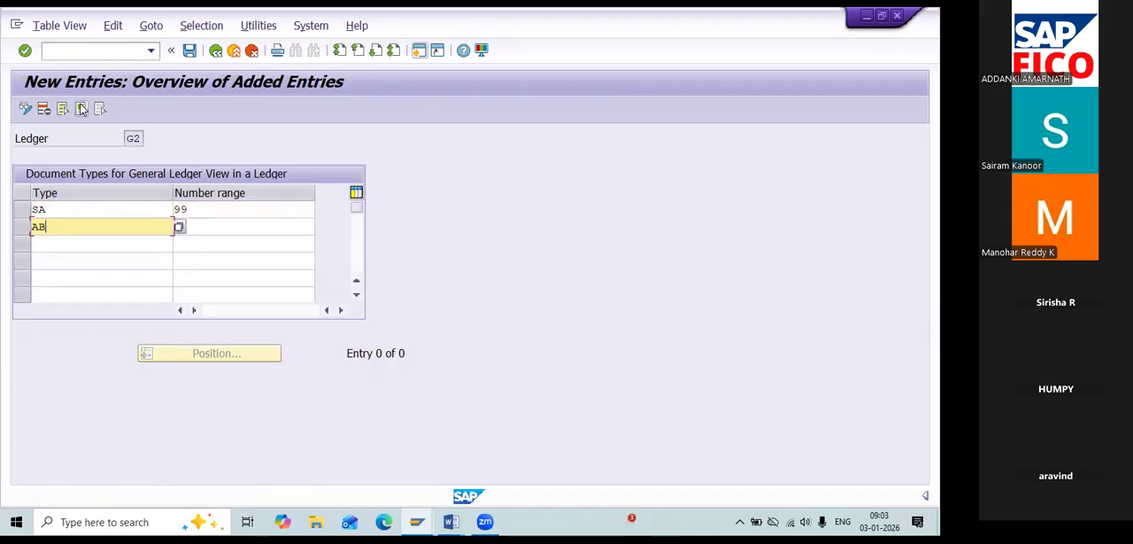
{"action": "key", "text": "Tab"}
{"action": "type", "text": "99"}
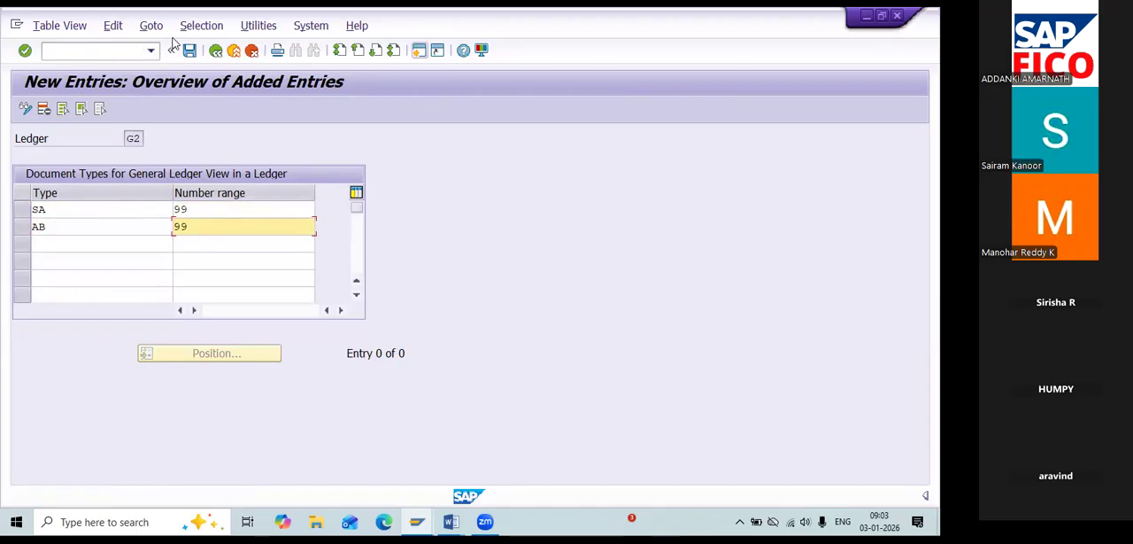
Save the ledger G2 entries to the proposed customizing request, and switch to the Word document listing the configuration steps.
{"action": "left_click", "coordinate": [177, 51]}
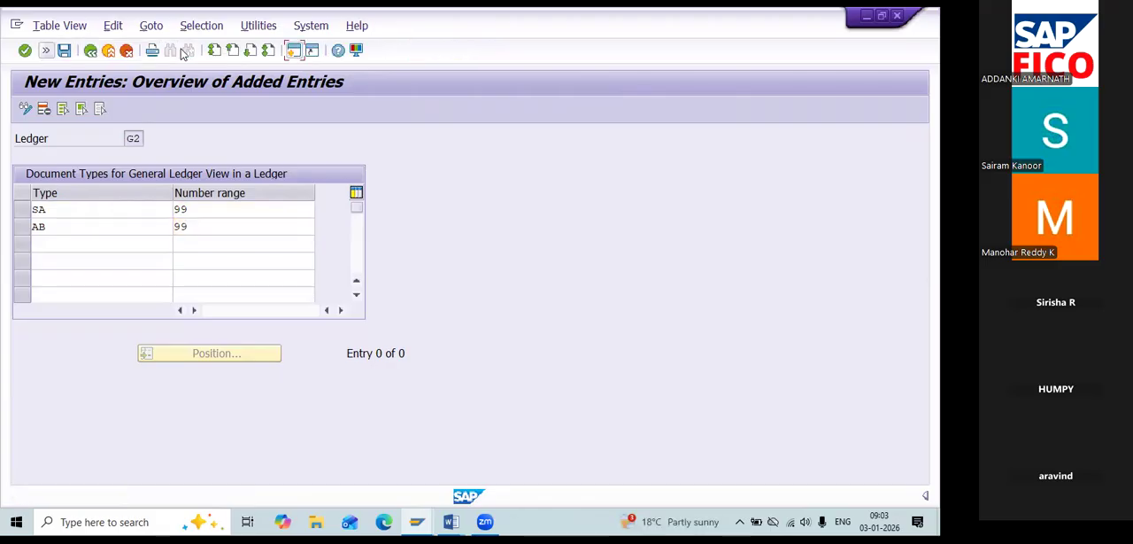
{"action": "left_click", "coordinate": [64, 50]}
{"action": "left_click", "coordinate": [320, 283]}
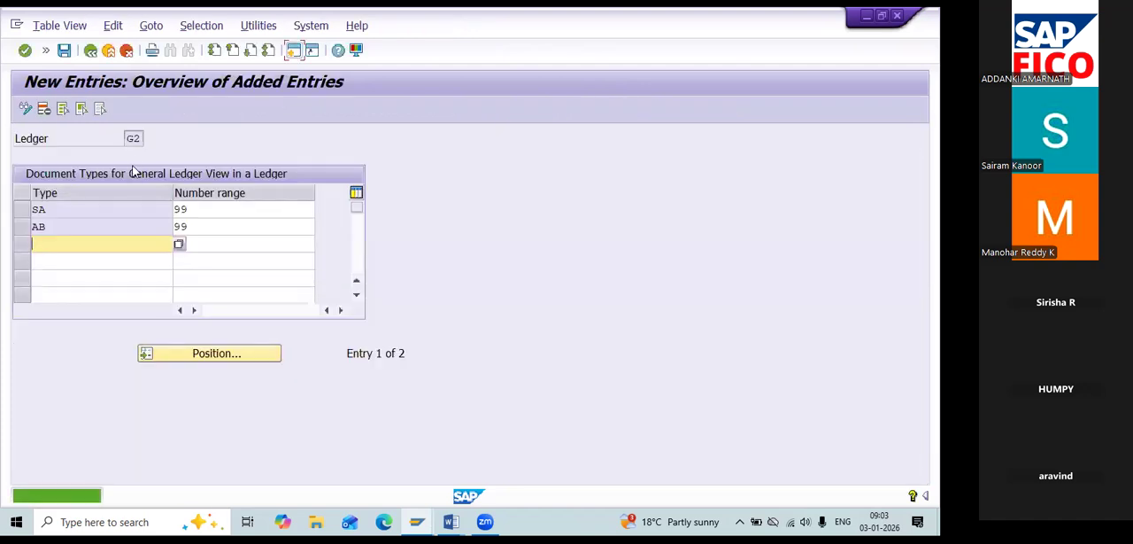
{"action": "left_click", "coordinate": [47, 50]}
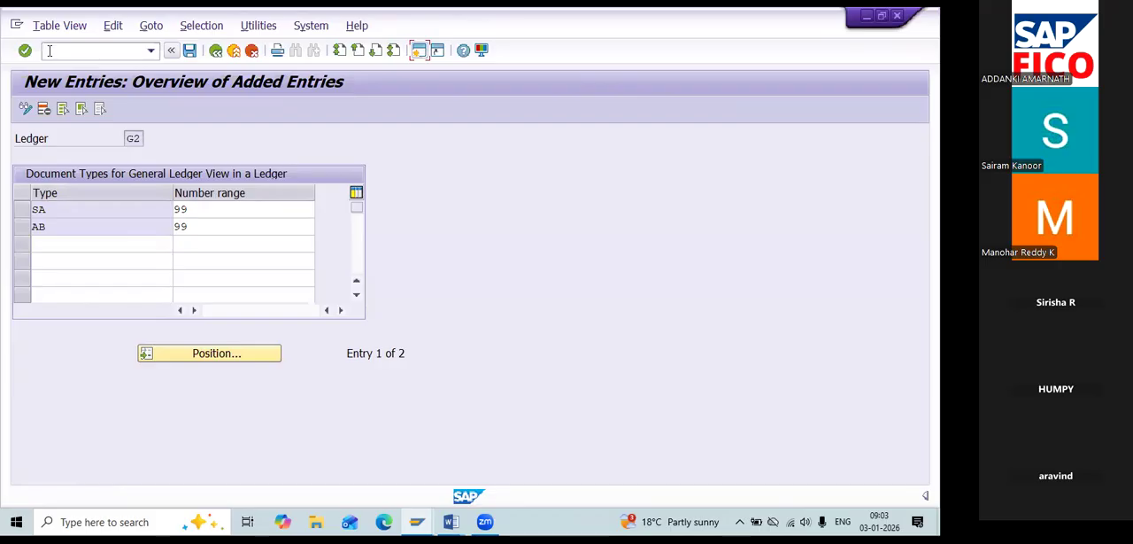
{"action": "key", "text": "alt+Tab"}
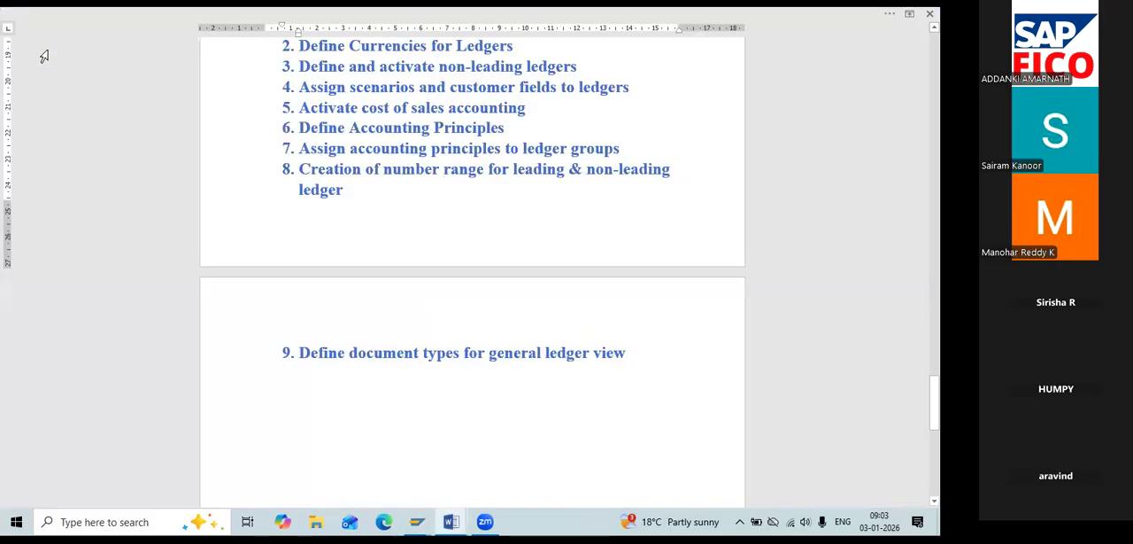